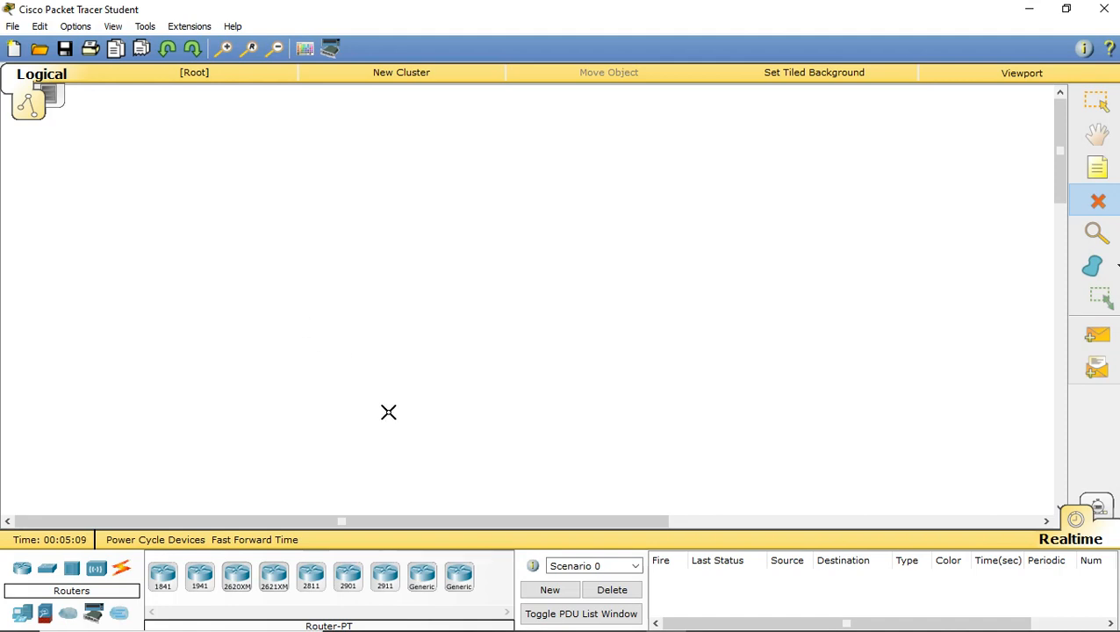
Step: Place two generic Router-PT routers side by side in the upper part of the empty workspace
{"action": "left_click", "coordinate": [1096, 102]}
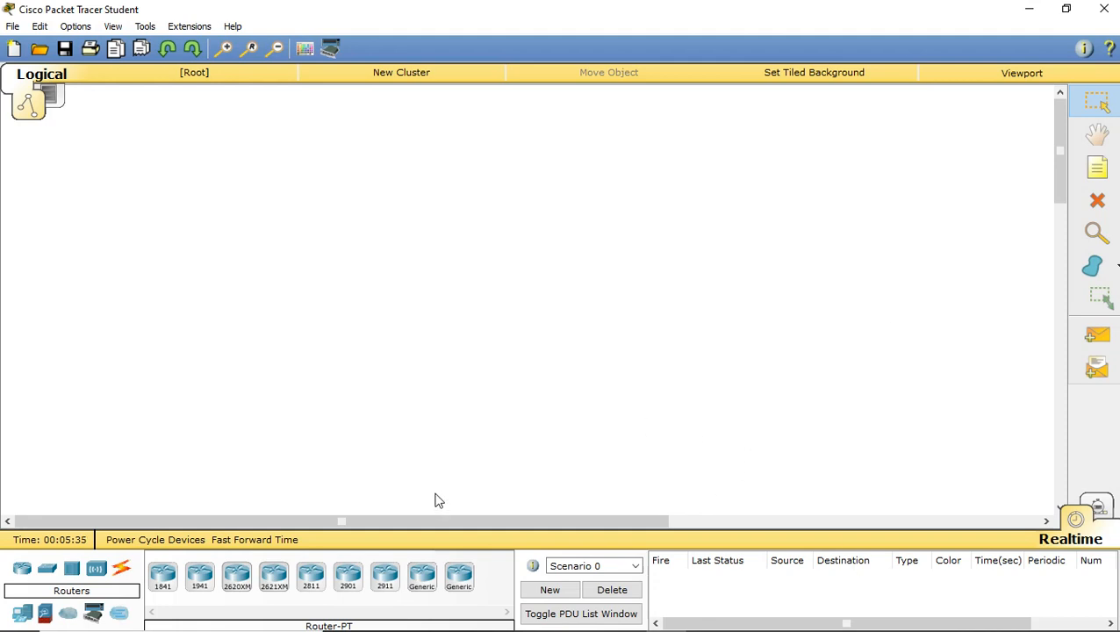
{"action": "left_click", "coordinate": [422, 577]}
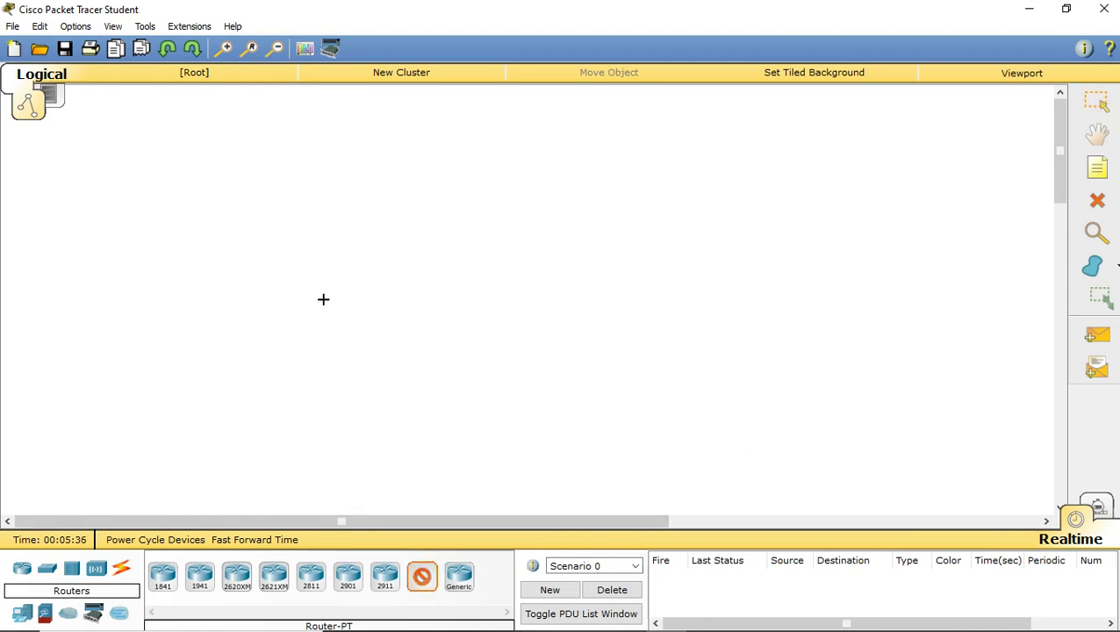
{"action": "left_click", "coordinate": [253, 170]}
{"action": "left_click", "coordinate": [428, 581]}
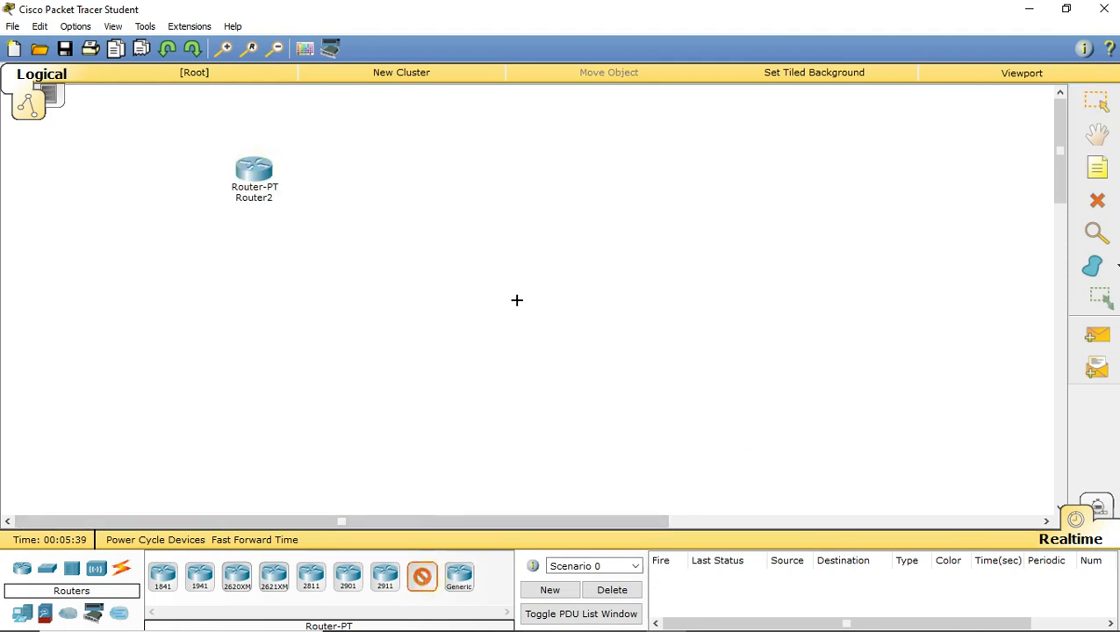
{"action": "left_click", "coordinate": [556, 178]}
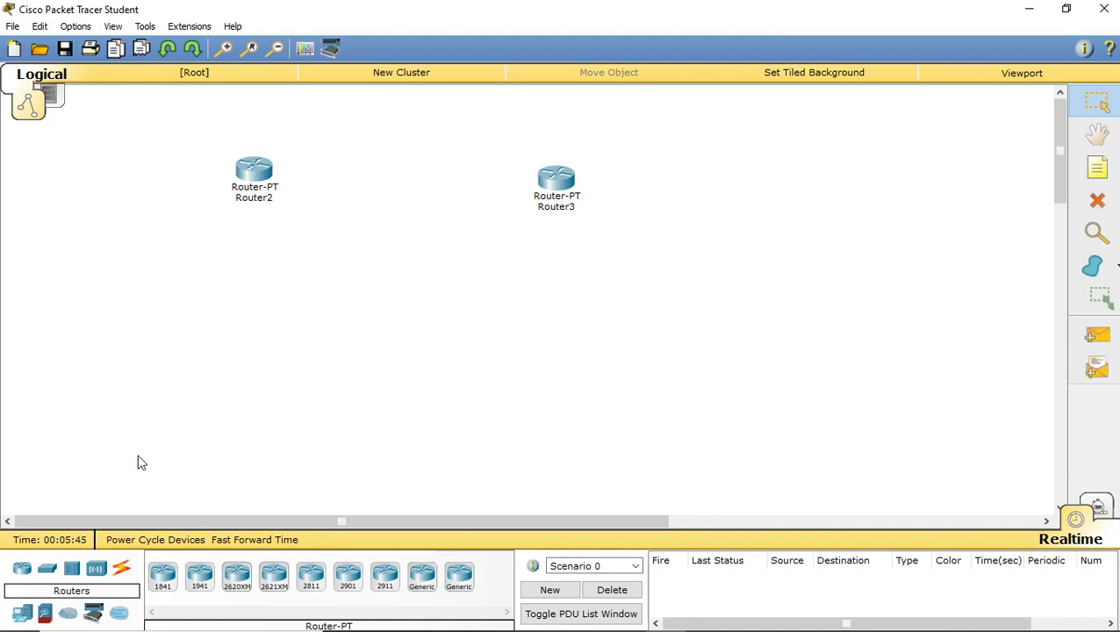
Step: Connect Router2 Serial2/0 to Router3 Serial2/0 with a Serial DCE cable, keeping the clock end on Router2
{"action": "left_click", "coordinate": [124, 572]}
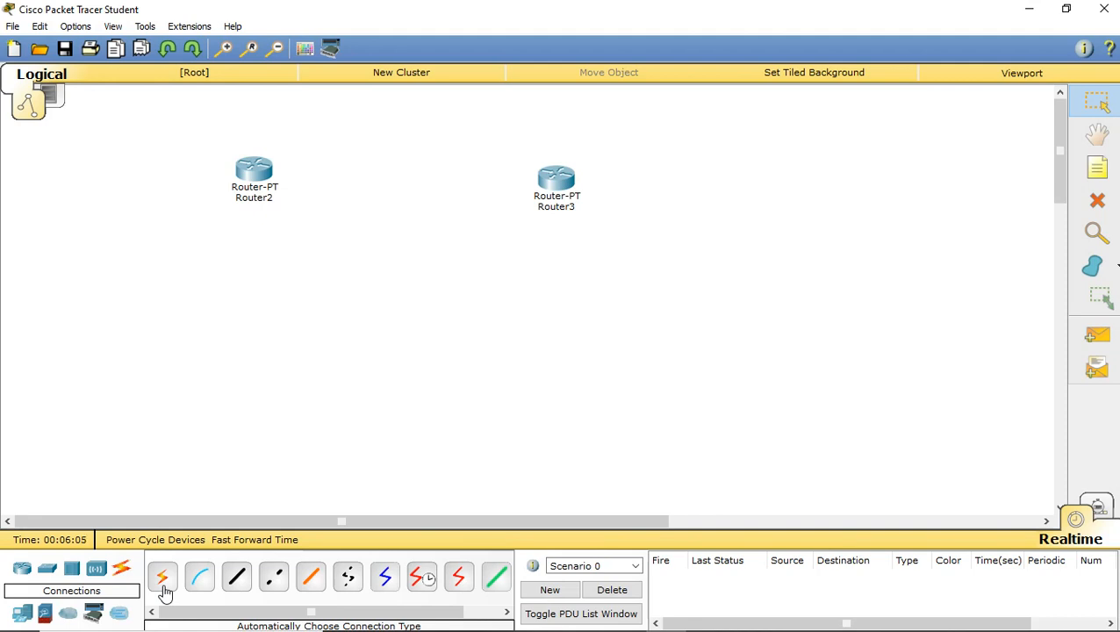
{"action": "left_click", "coordinate": [419, 579]}
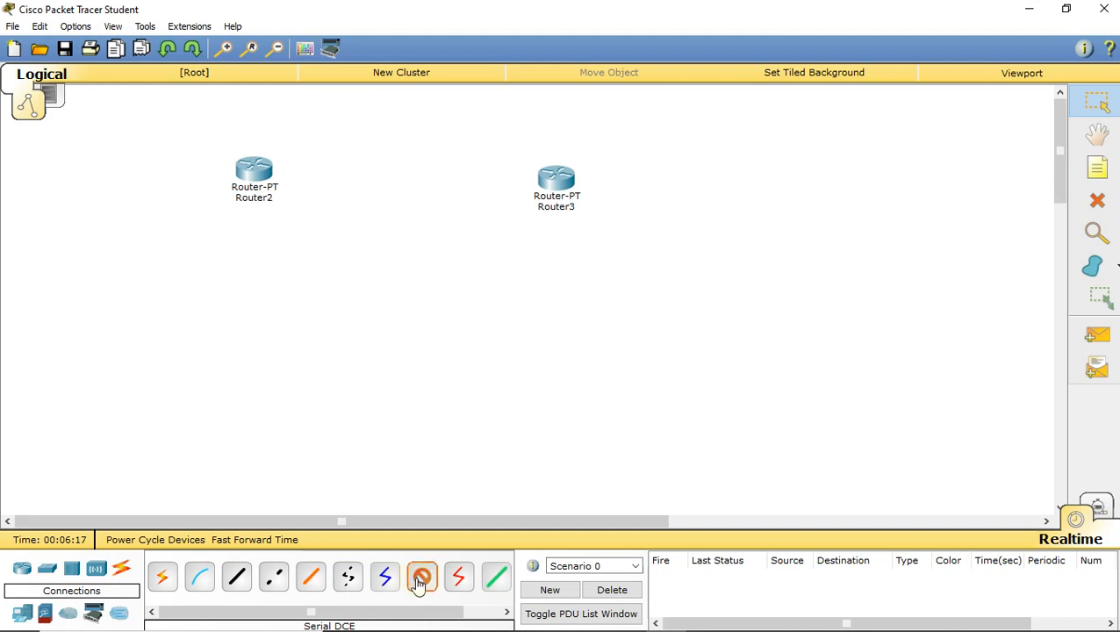
{"action": "left_click", "coordinate": [259, 178]}
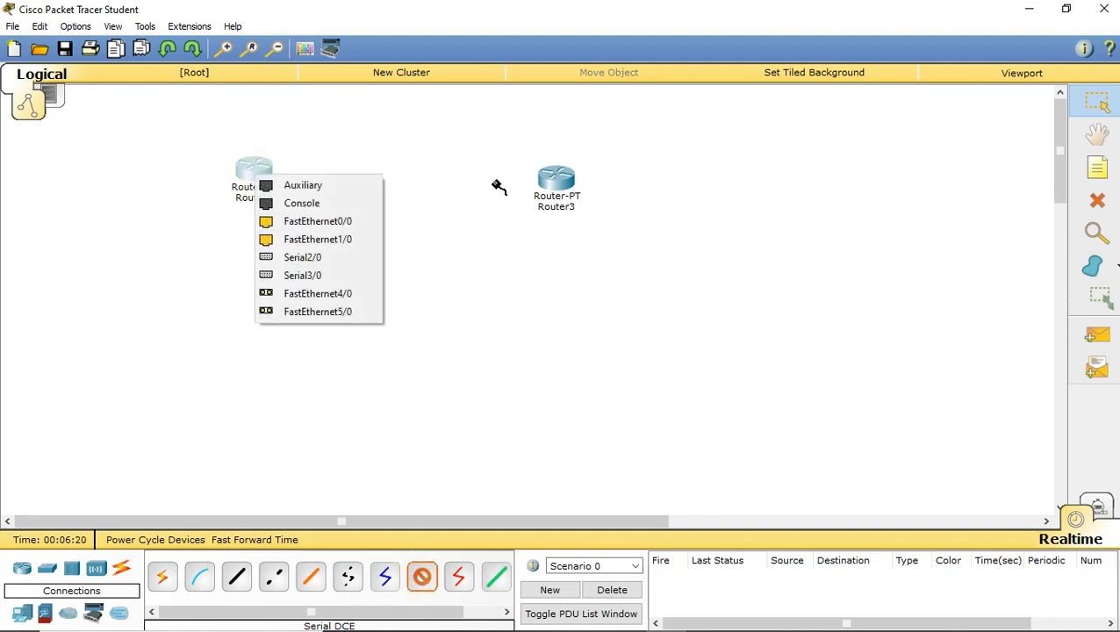
{"action": "left_click", "coordinate": [321, 260]}
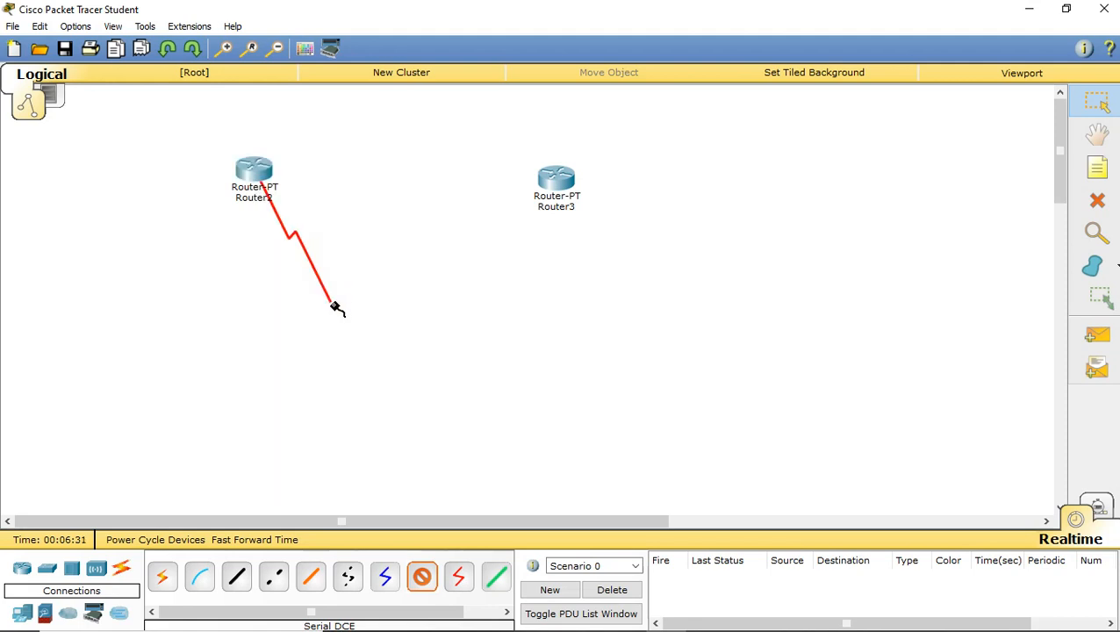
{"action": "left_click", "coordinate": [564, 184]}
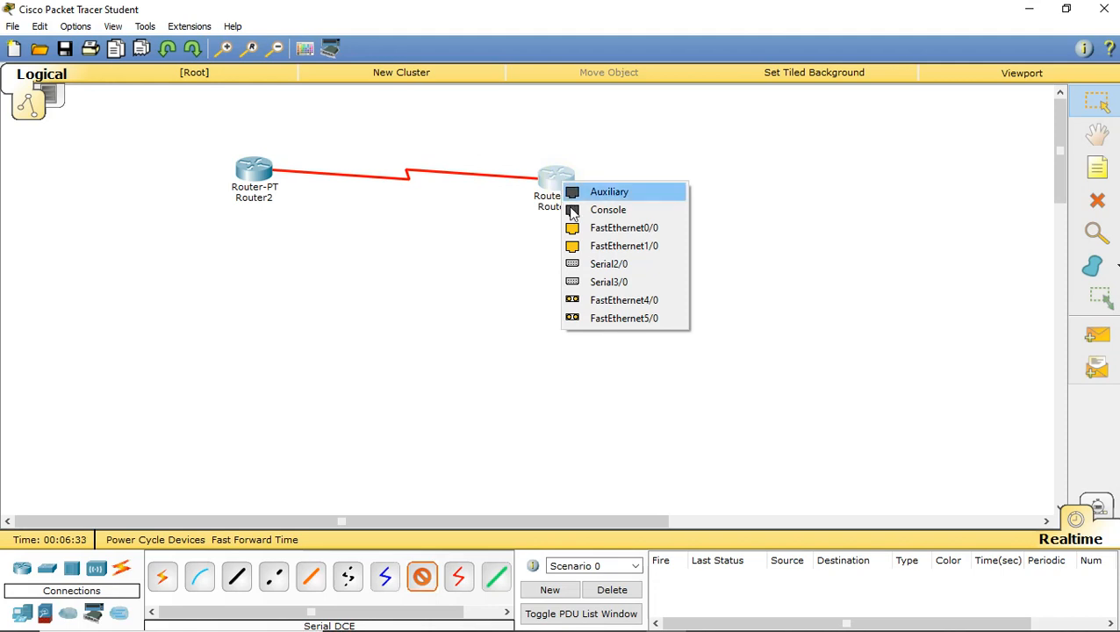
{"action": "left_click", "coordinate": [599, 263]}
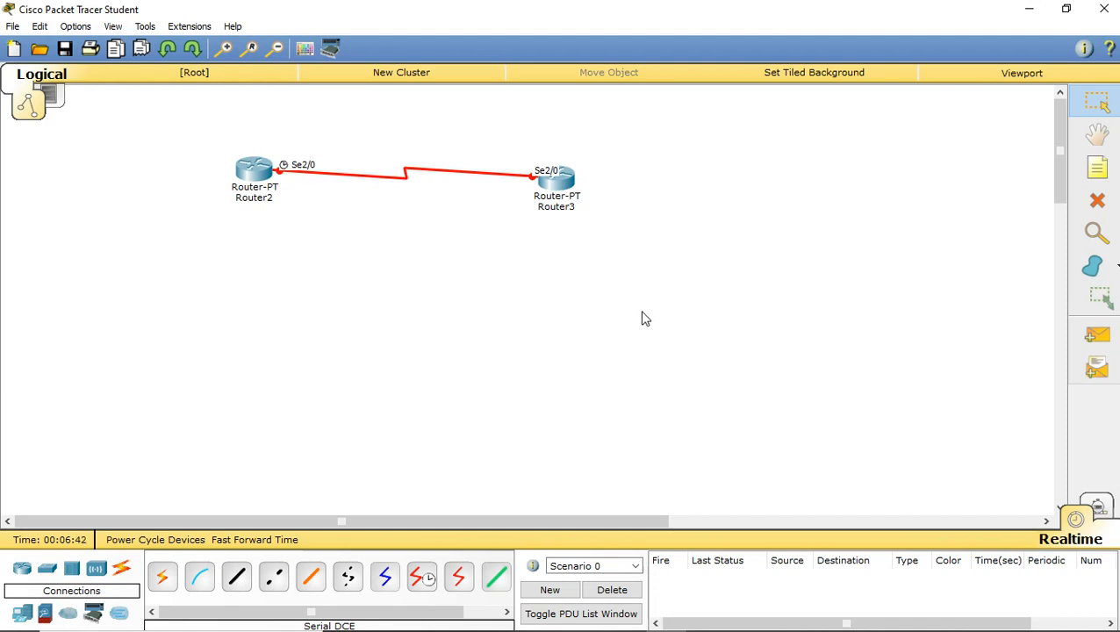
Step: Move Router3 closer to Router2 and add a third generic Router-PT to its right, roughly level with the others
{"action": "left_click_drag", "start_coordinate": [560, 195], "coordinate": [460, 177]}
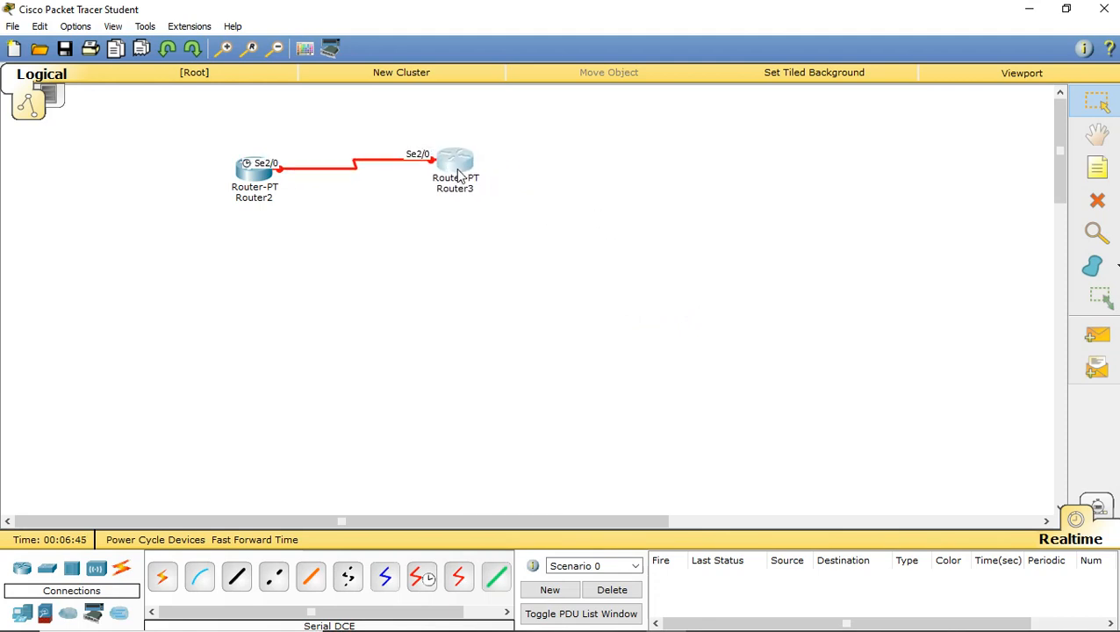
{"action": "left_click", "coordinate": [19, 572]}
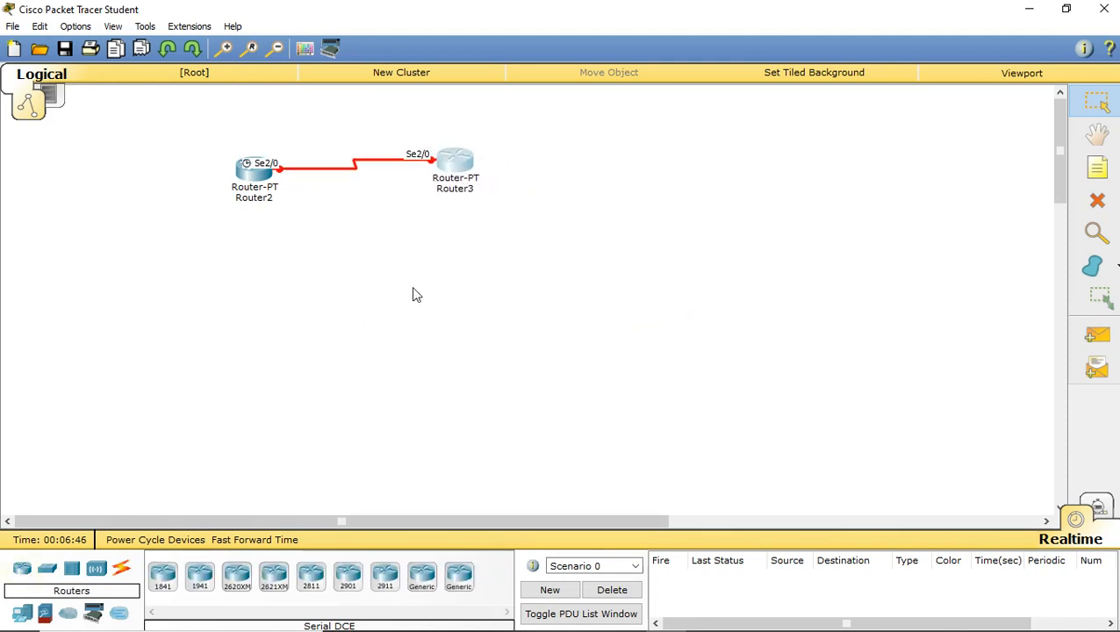
{"action": "left_click", "coordinate": [422, 577]}
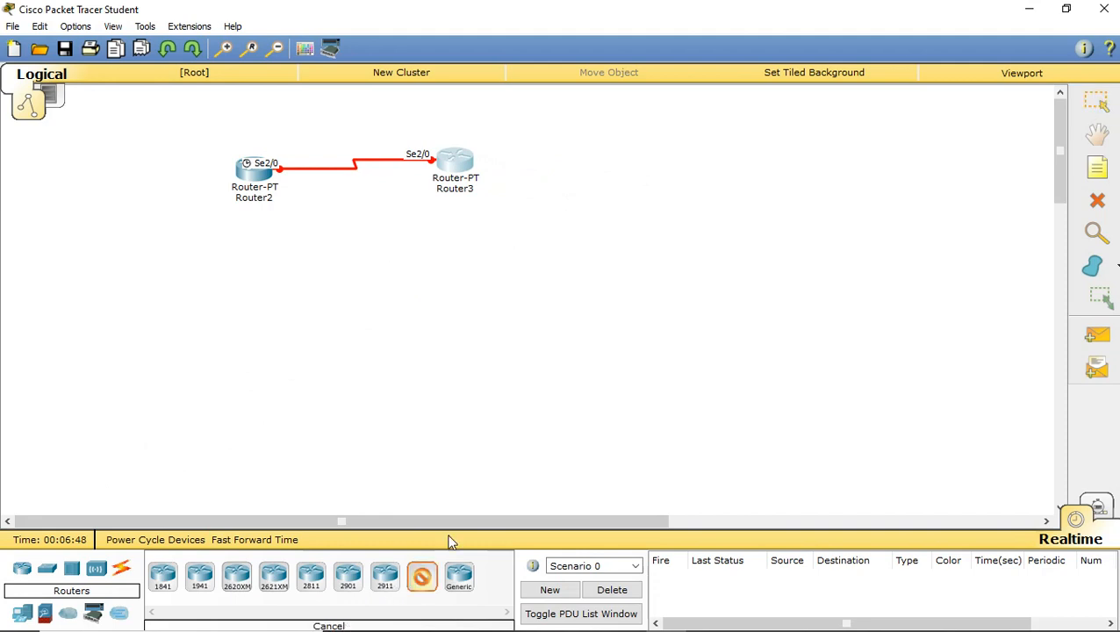
{"action": "left_click", "coordinate": [628, 163]}
{"action": "left_click_drag", "start_coordinate": [446, 160], "coordinate": [450, 172]}
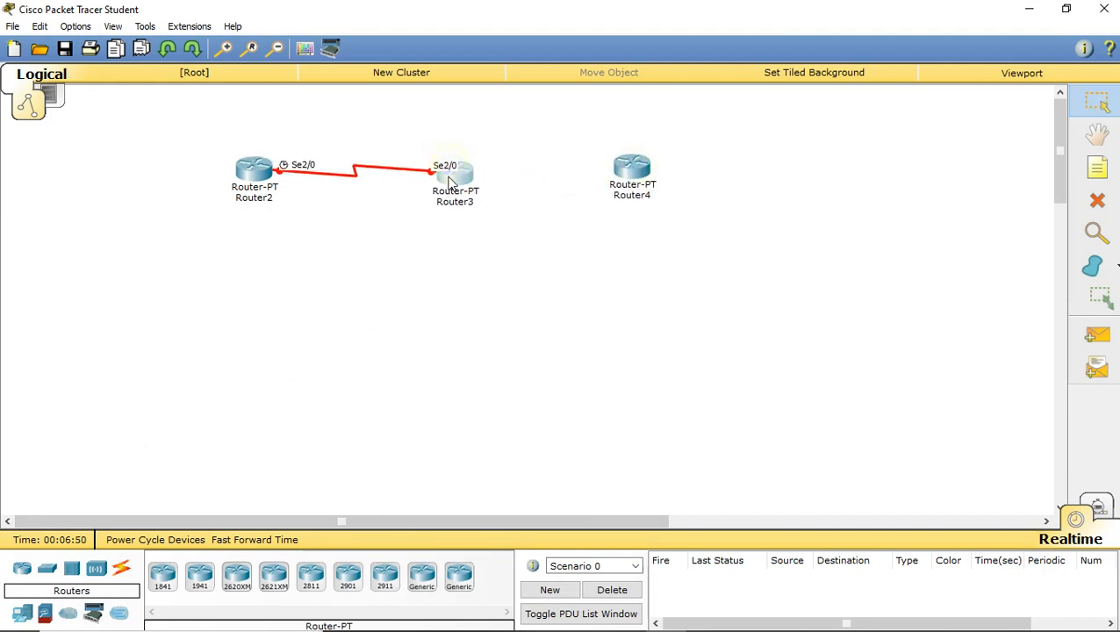
{"action": "left_click", "coordinate": [123, 572]}
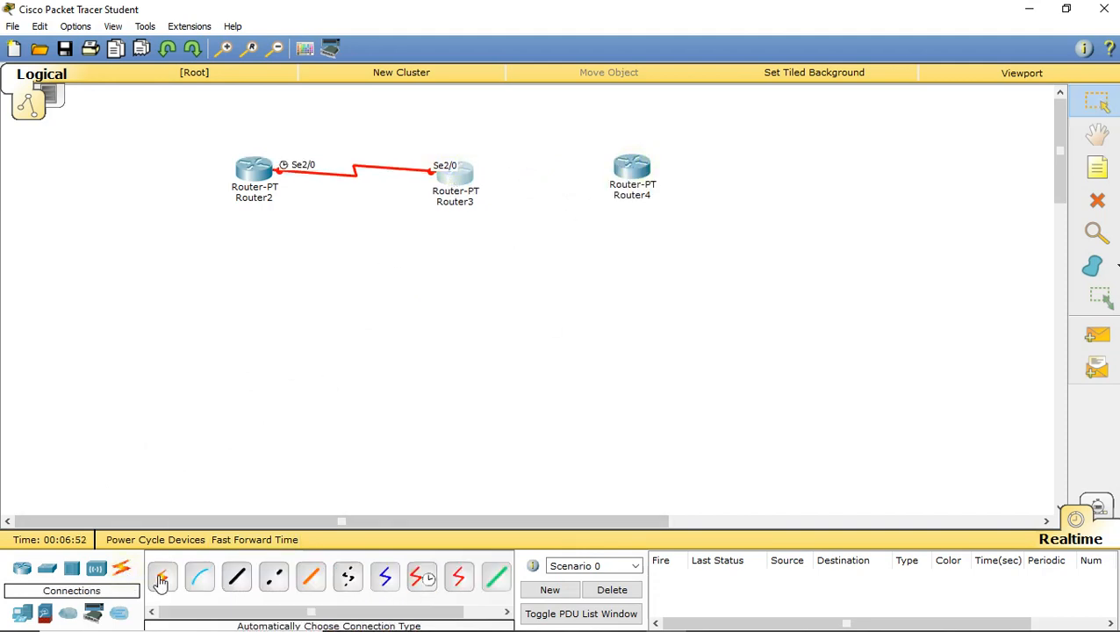
{"action": "left_click", "coordinate": [163, 577]}
{"action": "left_click", "coordinate": [464, 178]}
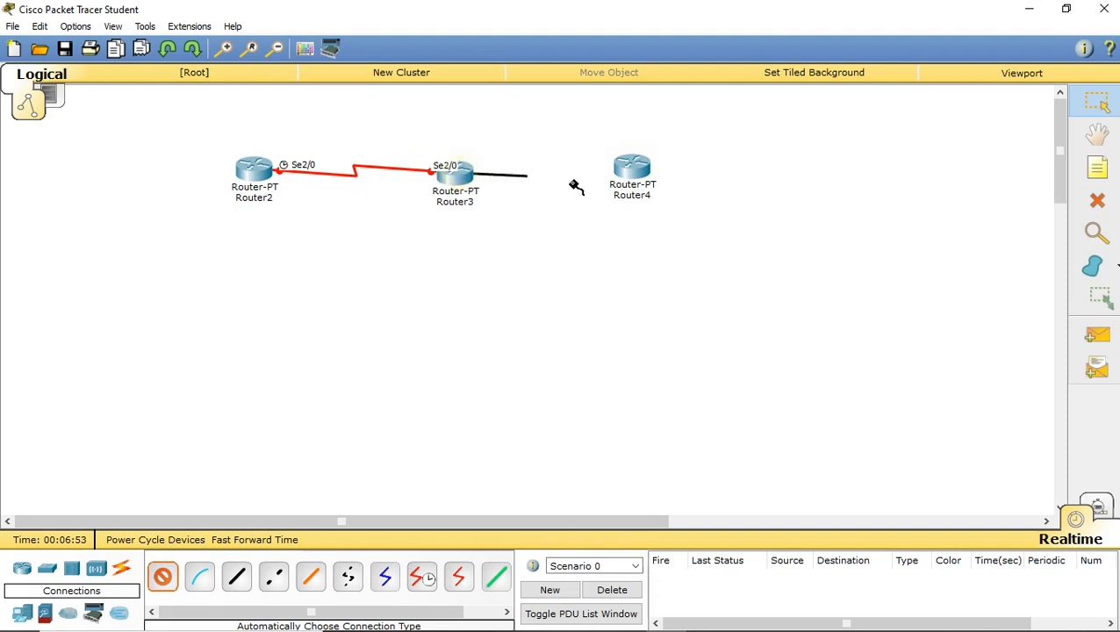
{"action": "left_click", "coordinate": [629, 168]}
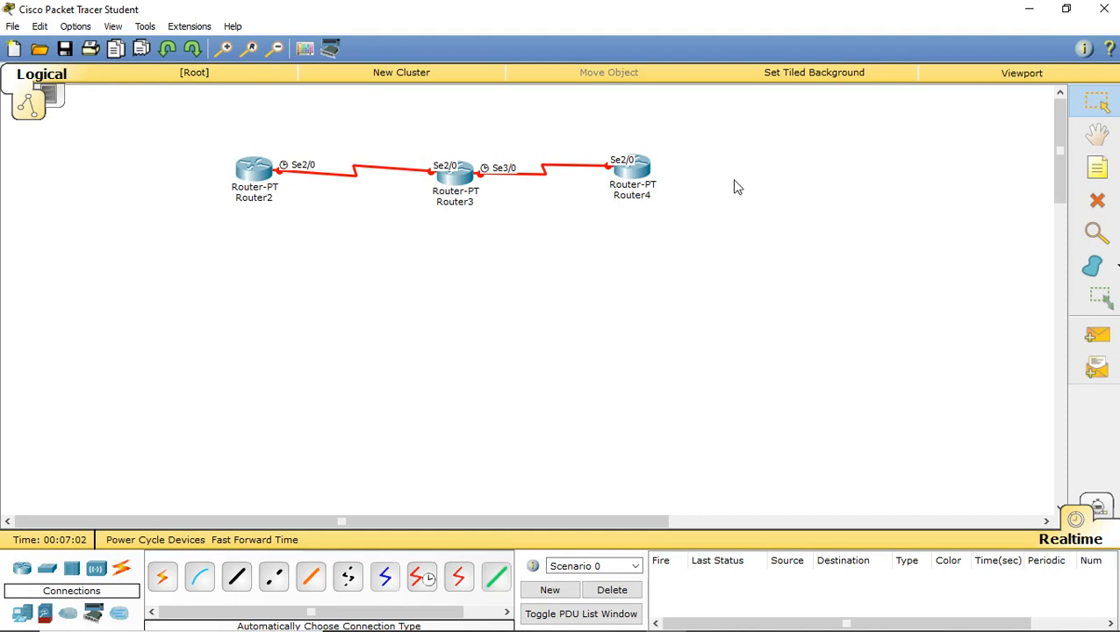
{"action": "left_click", "coordinate": [1101, 203]}
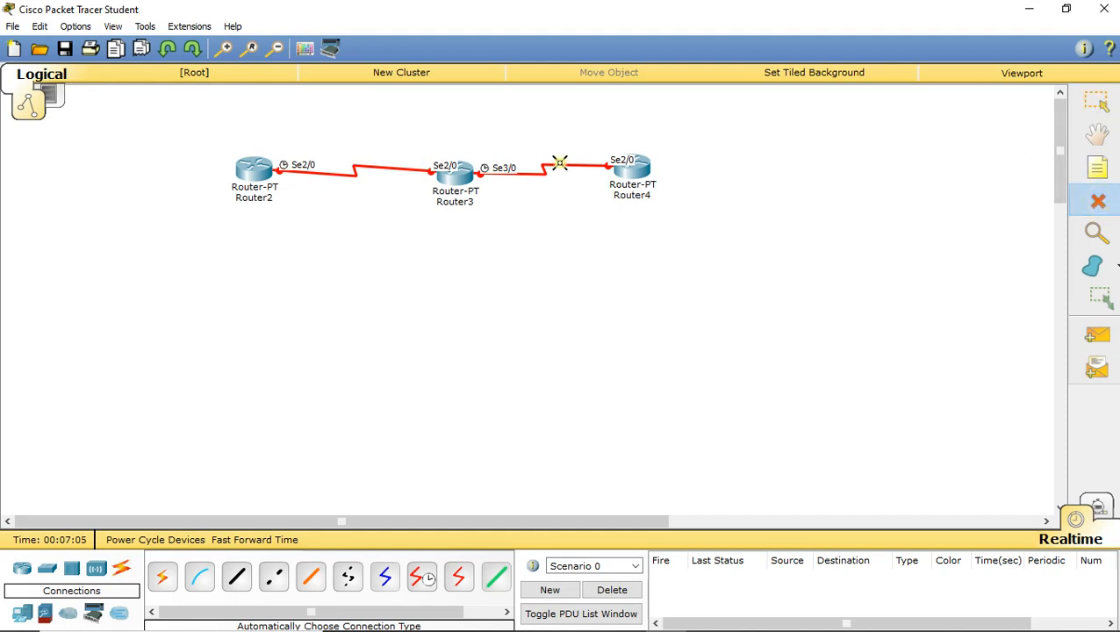
{"action": "left_click", "coordinate": [559, 165]}
{"action": "left_click", "coordinate": [1102, 109]}
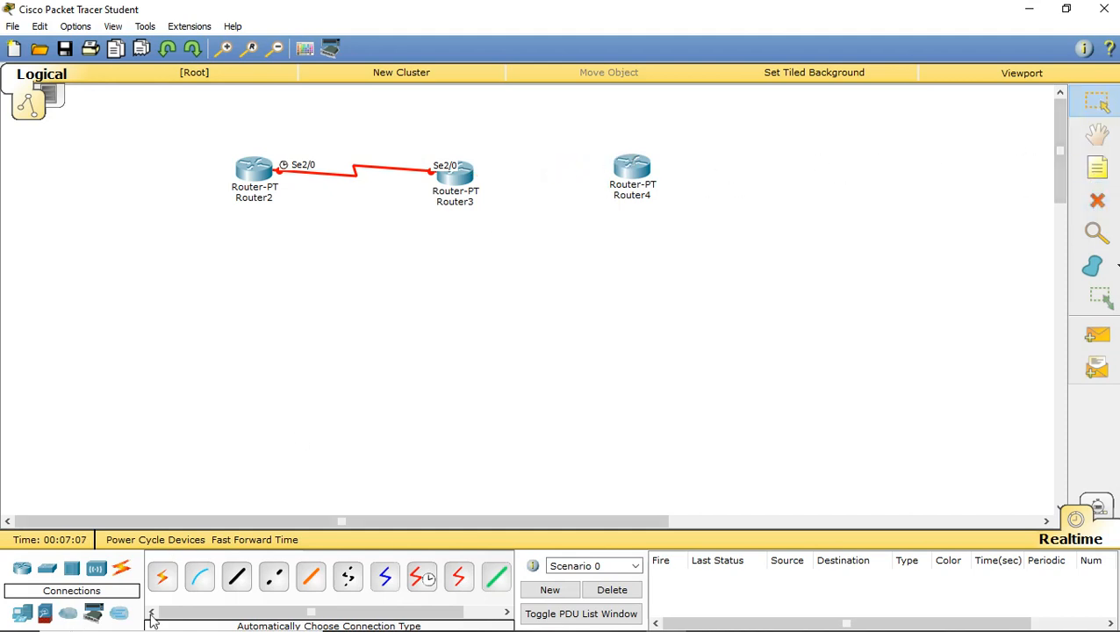
Step: Connect Router3 Serial3/0 to Router4 Serial2/0 with a Serial DCE cable, starting from Router3
{"action": "left_click", "coordinate": [423, 577]}
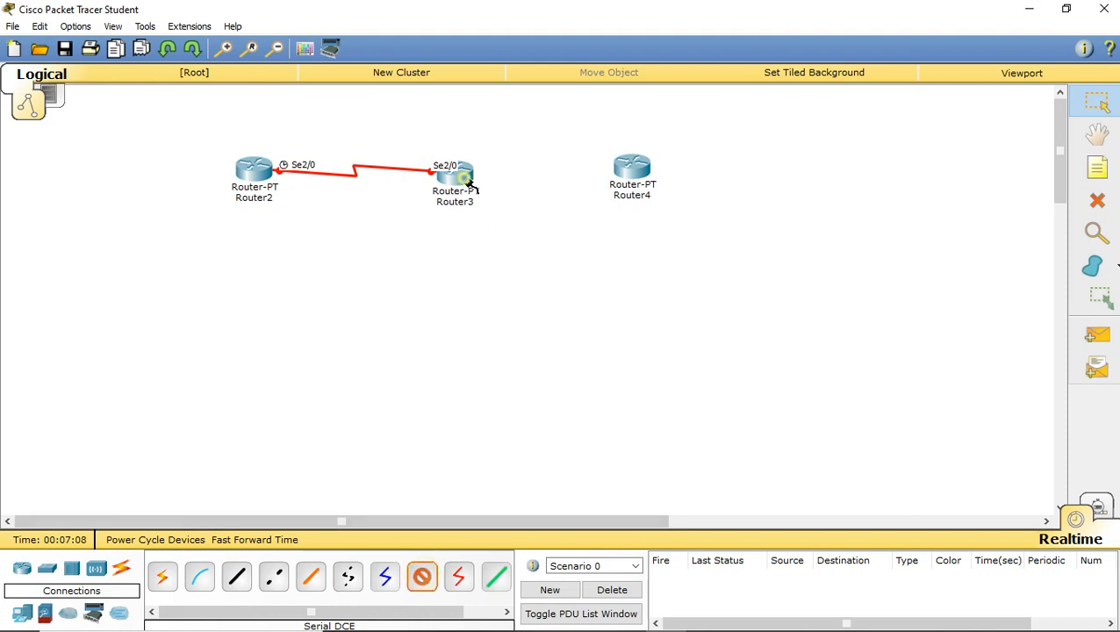
{"action": "left_click", "coordinate": [457, 180]}
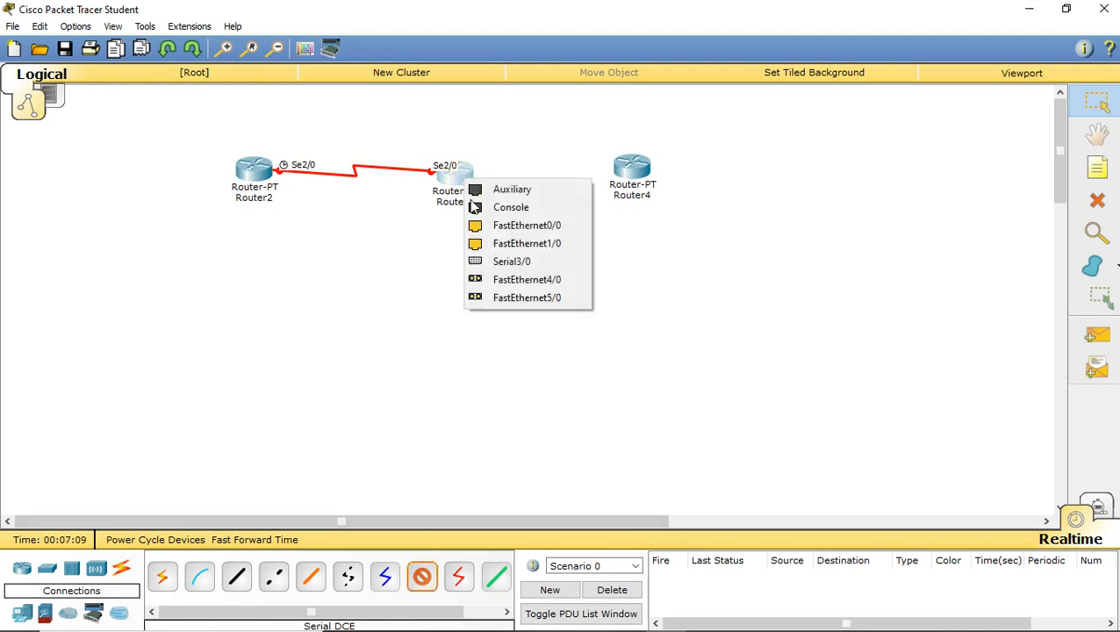
{"action": "left_click", "coordinate": [479, 262]}
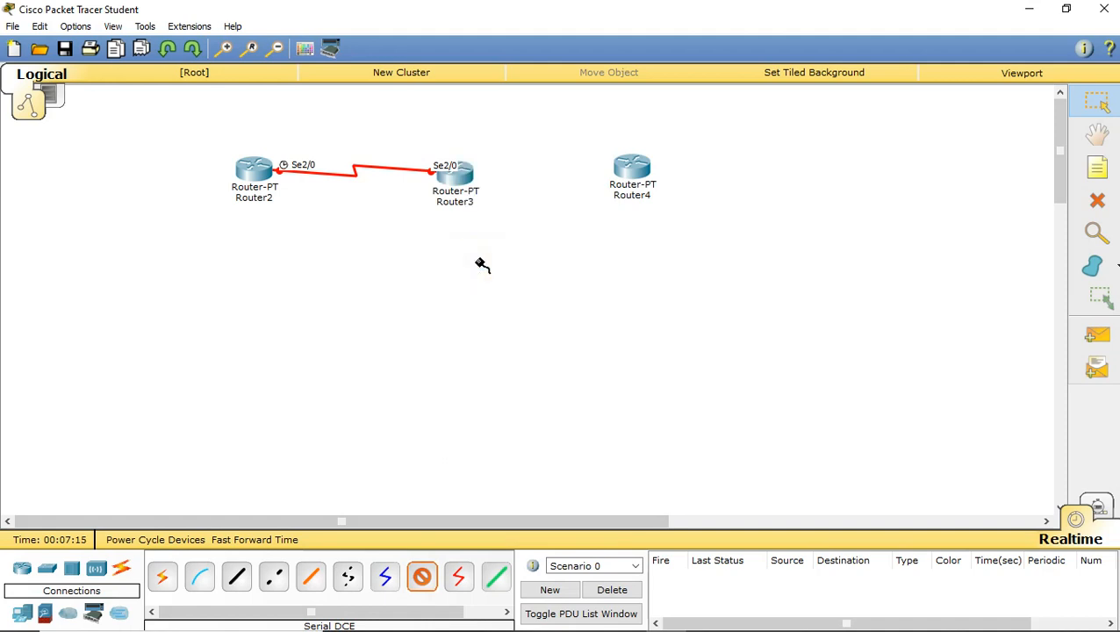
{"action": "left_click", "coordinate": [625, 169]}
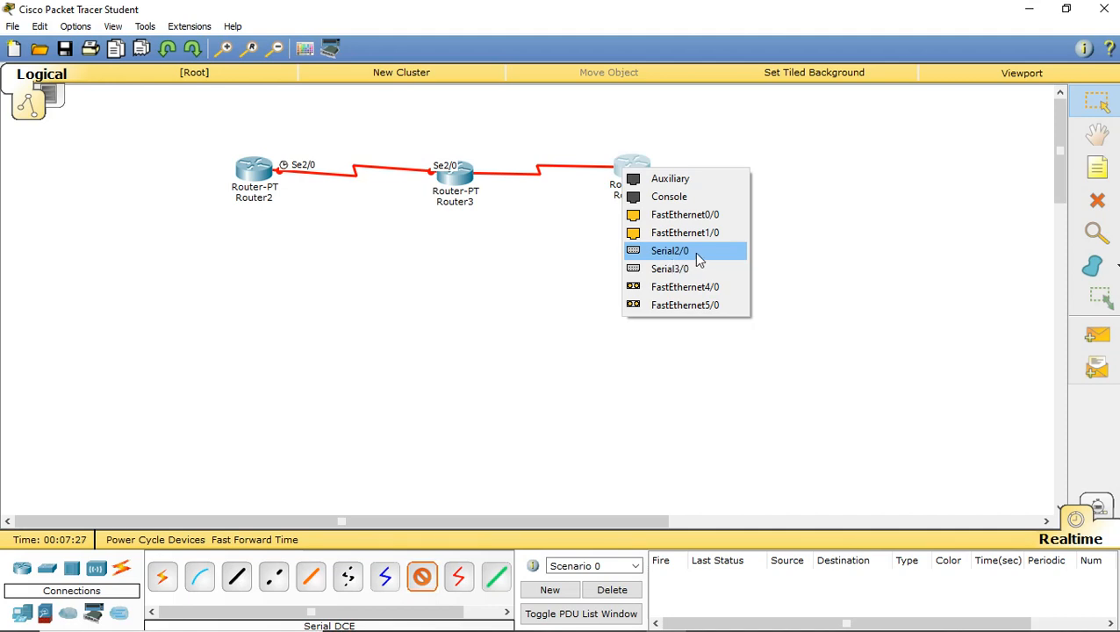
{"action": "left_click", "coordinate": [695, 252]}
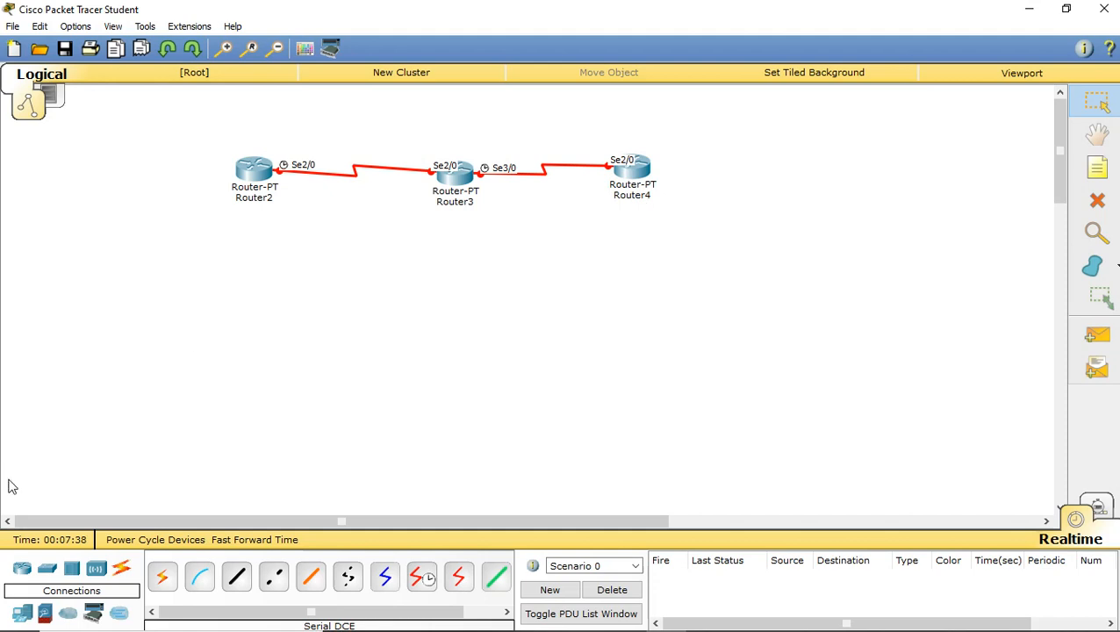
Step: Place six 2950-24 switches in a row below the three routers, spread across the workspace
{"action": "left_click", "coordinate": [48, 571]}
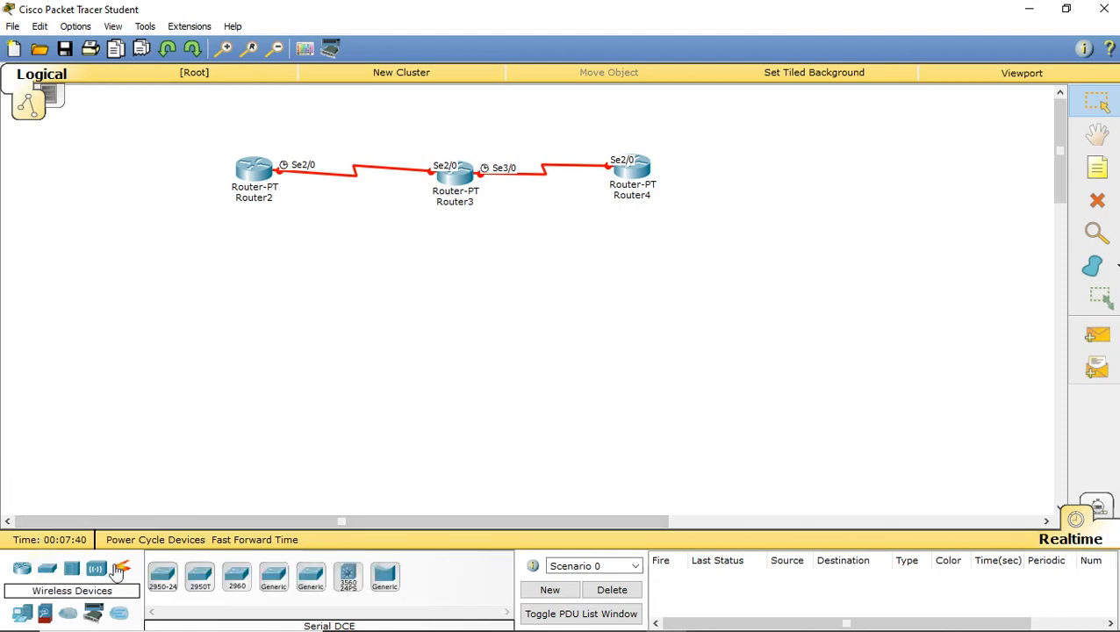
{"action": "left_click", "coordinate": [163, 573]}
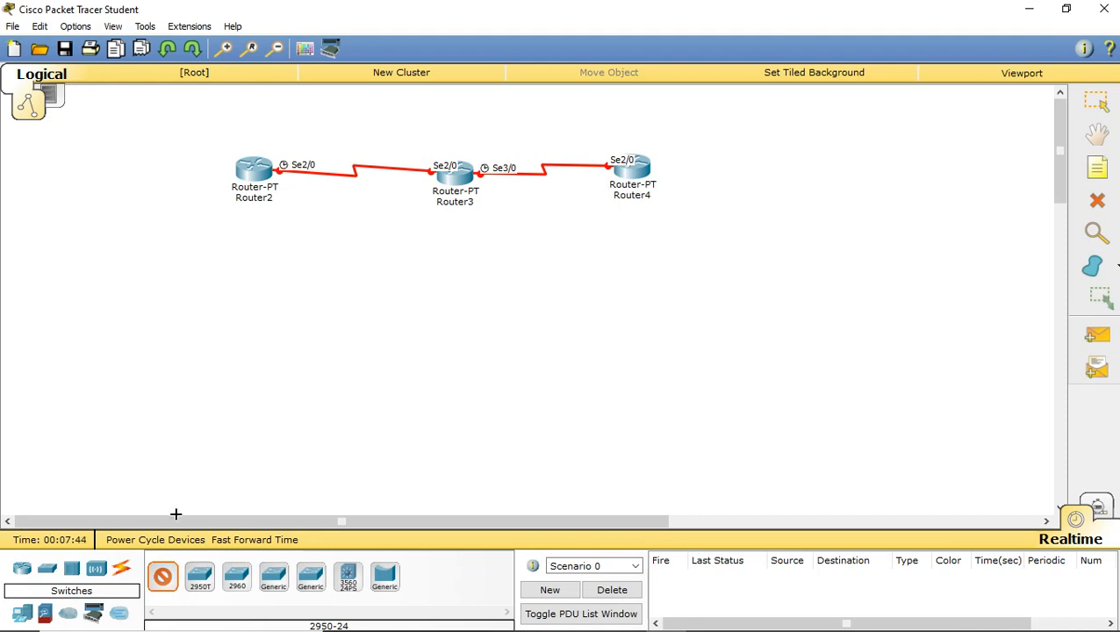
{"action": "left_click", "coordinate": [163, 583]}
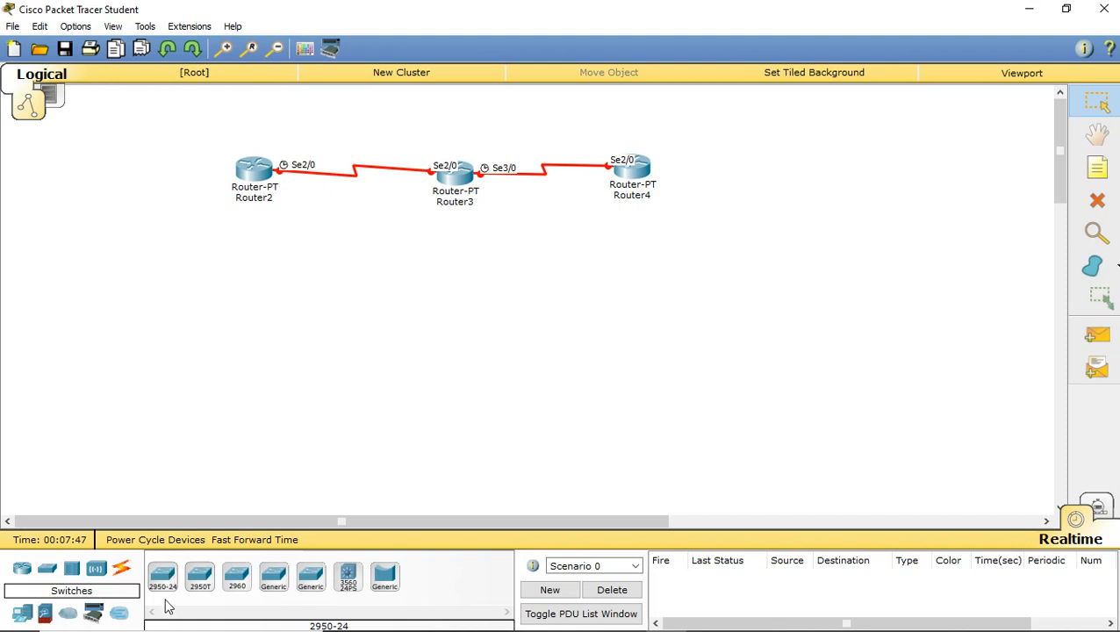
{"action": "left_click", "coordinate": [164, 580]}
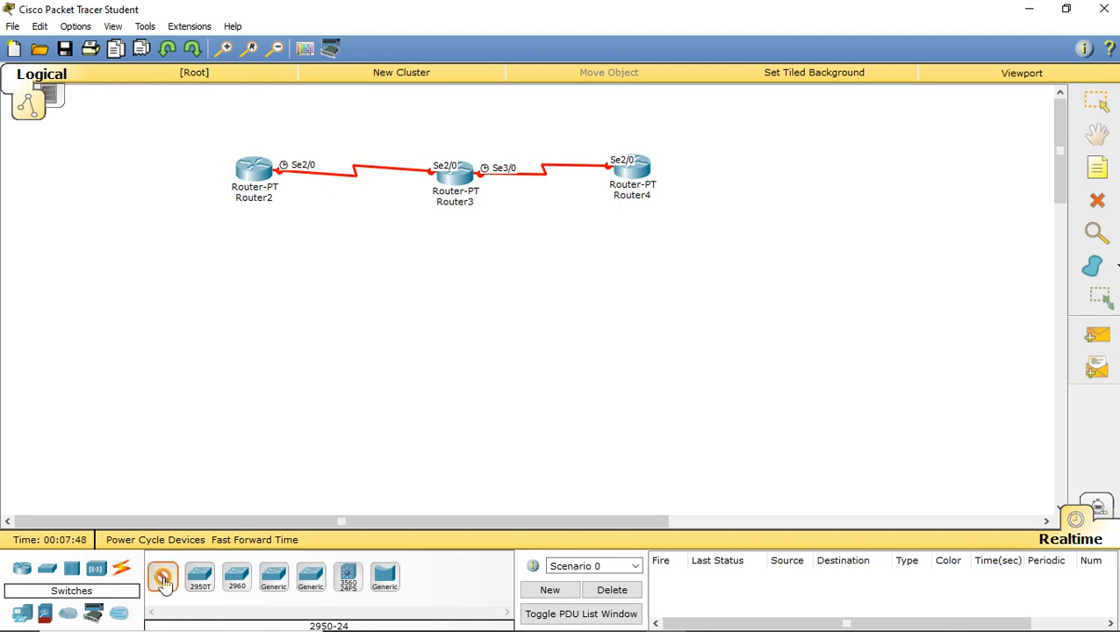
{"action": "left_click", "coordinate": [118, 283]}
{"action": "left_click", "coordinate": [248, 293]}
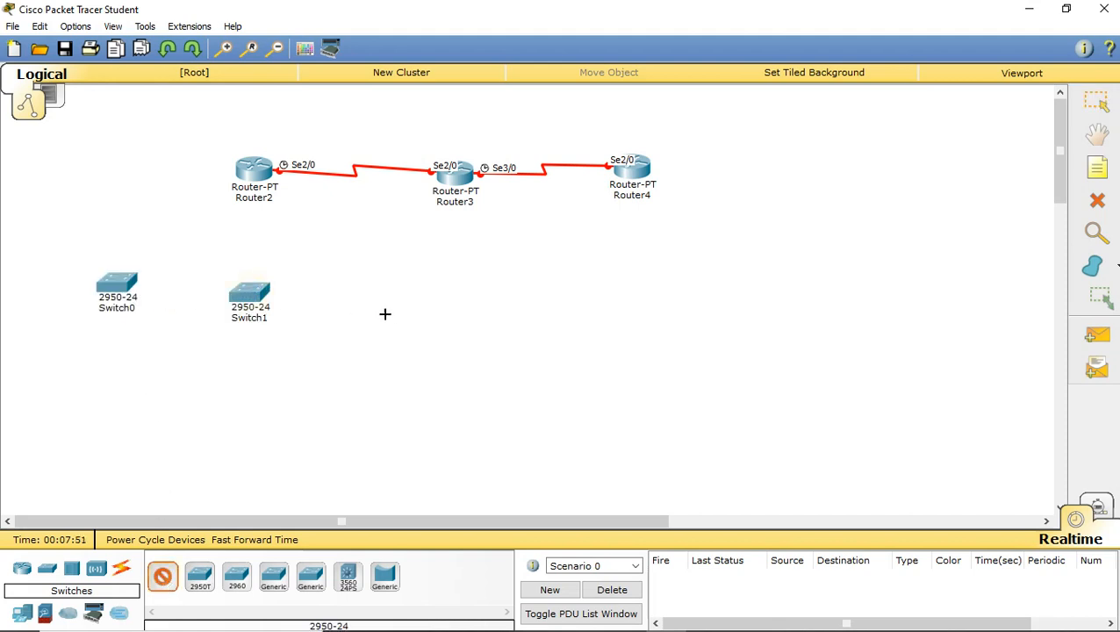
{"action": "left_click", "coordinate": [408, 304]}
{"action": "left_click", "coordinate": [531, 303]}
{"action": "left_click", "coordinate": [657, 316]}
{"action": "left_click", "coordinate": [803, 305]}
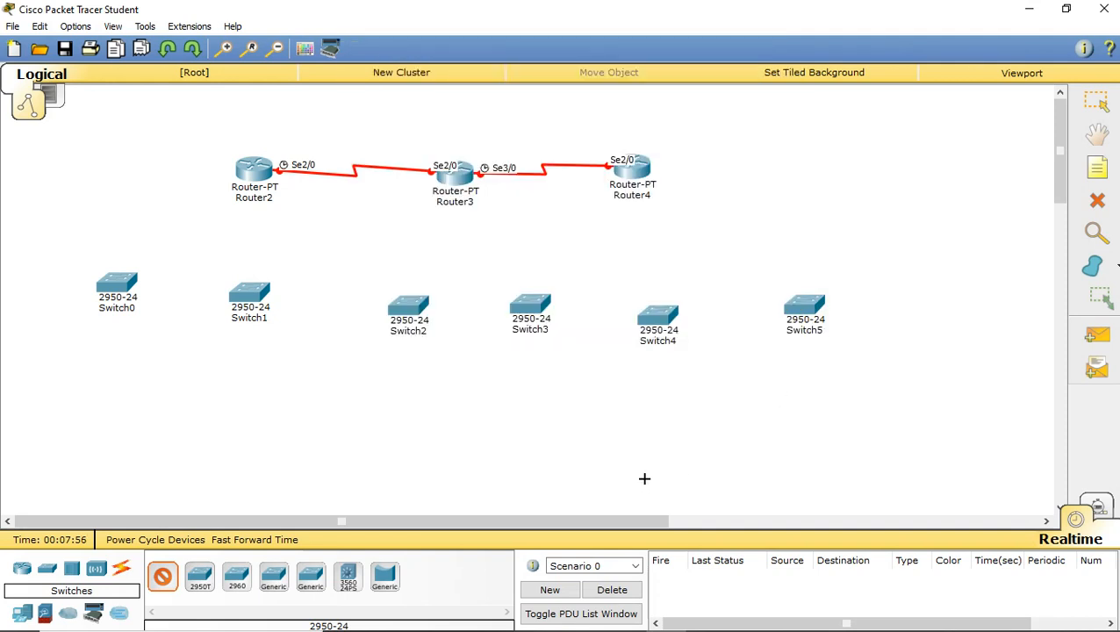
Step: Connect Router2 FastEthernet0/0 to Switch0 FastEthernet0/1 with a Copper Straight-Through cable
{"action": "left_click", "coordinate": [122, 572]}
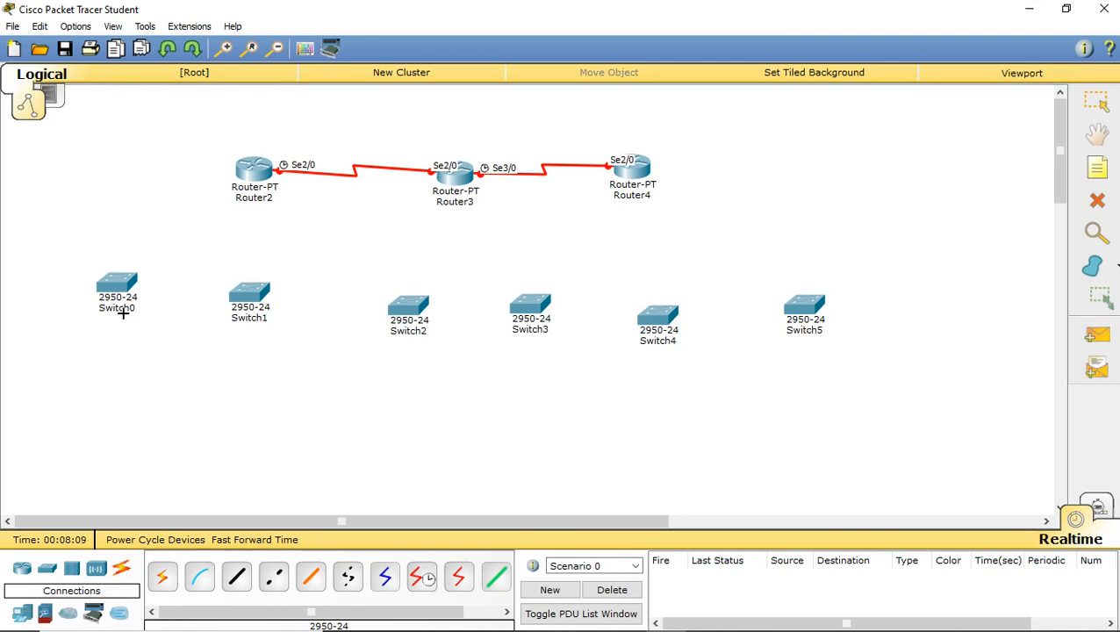
{"action": "left_click", "coordinate": [237, 576]}
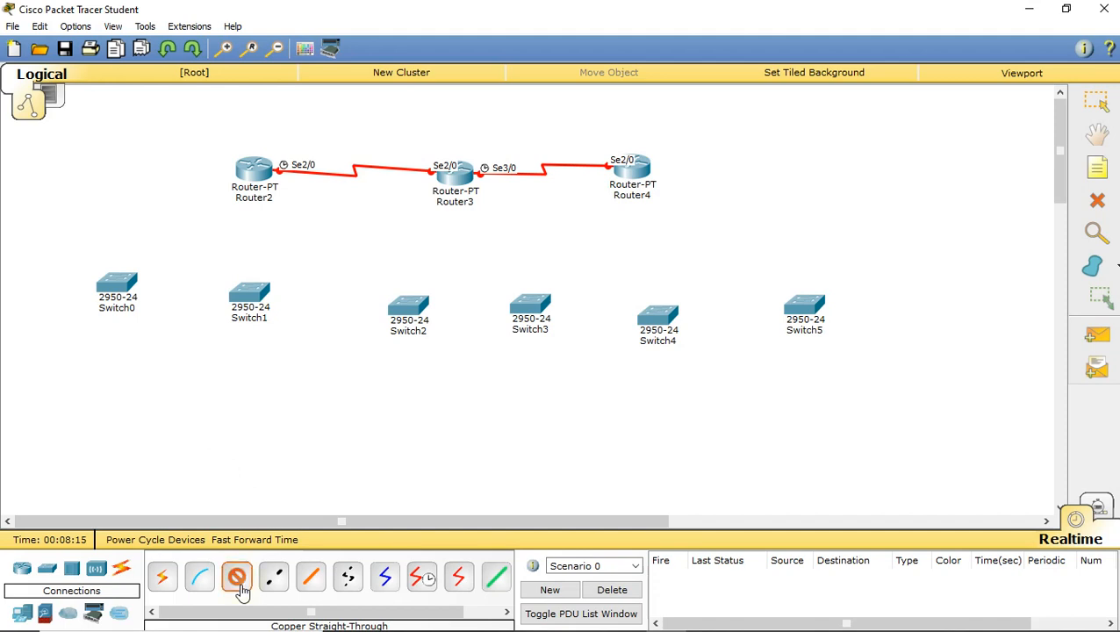
{"action": "left_click", "coordinate": [250, 181]}
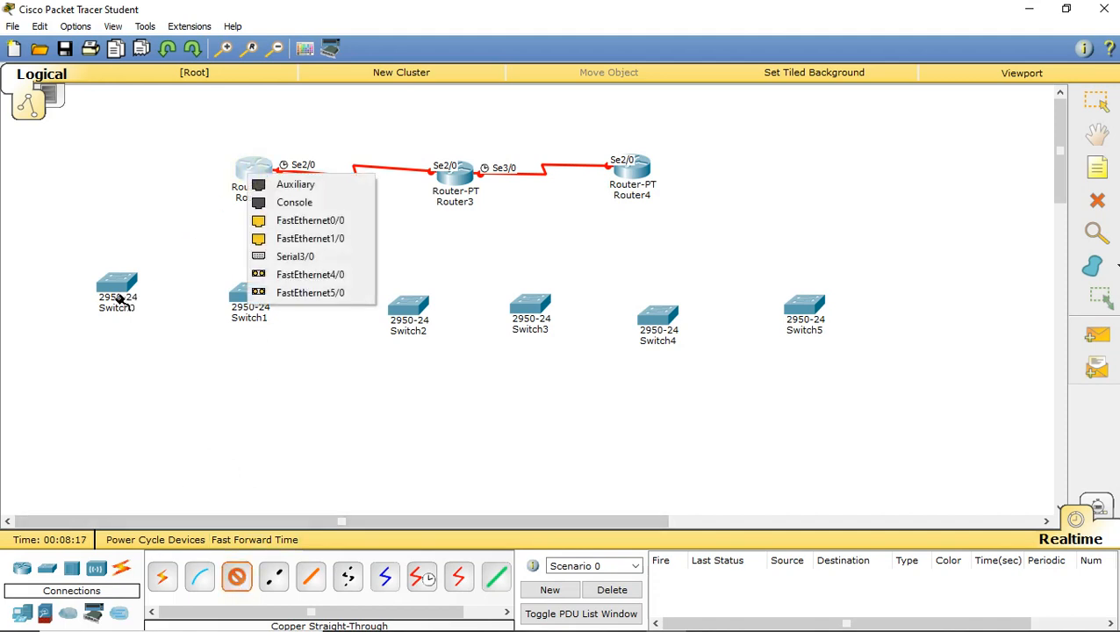
{"action": "left_click", "coordinate": [334, 221]}
{"action": "left_click", "coordinate": [125, 284]}
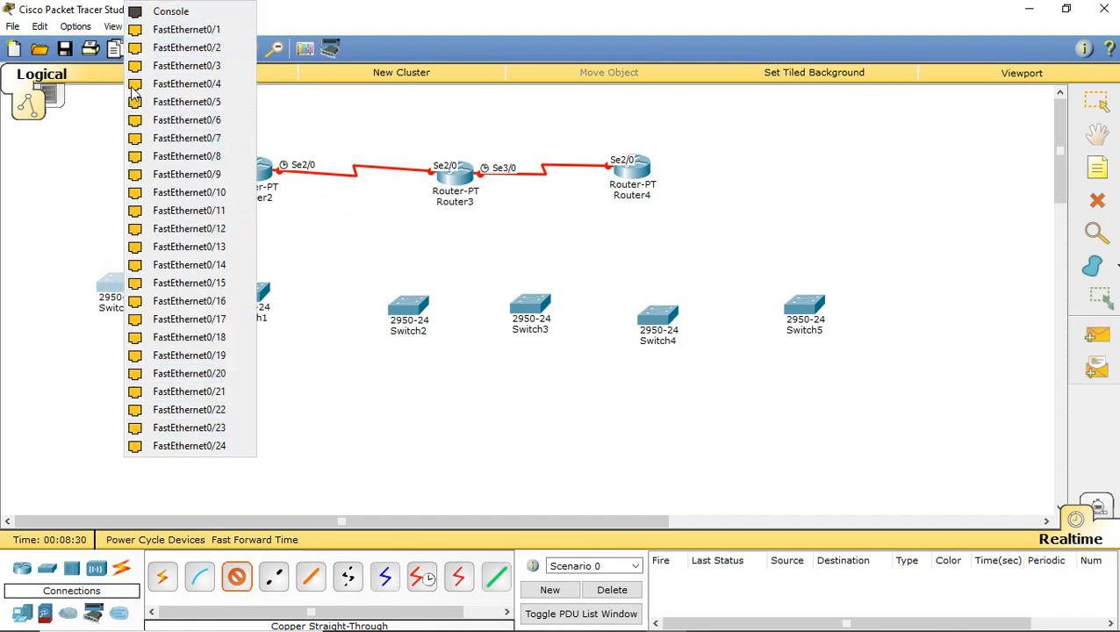
{"action": "left_click", "coordinate": [200, 31]}
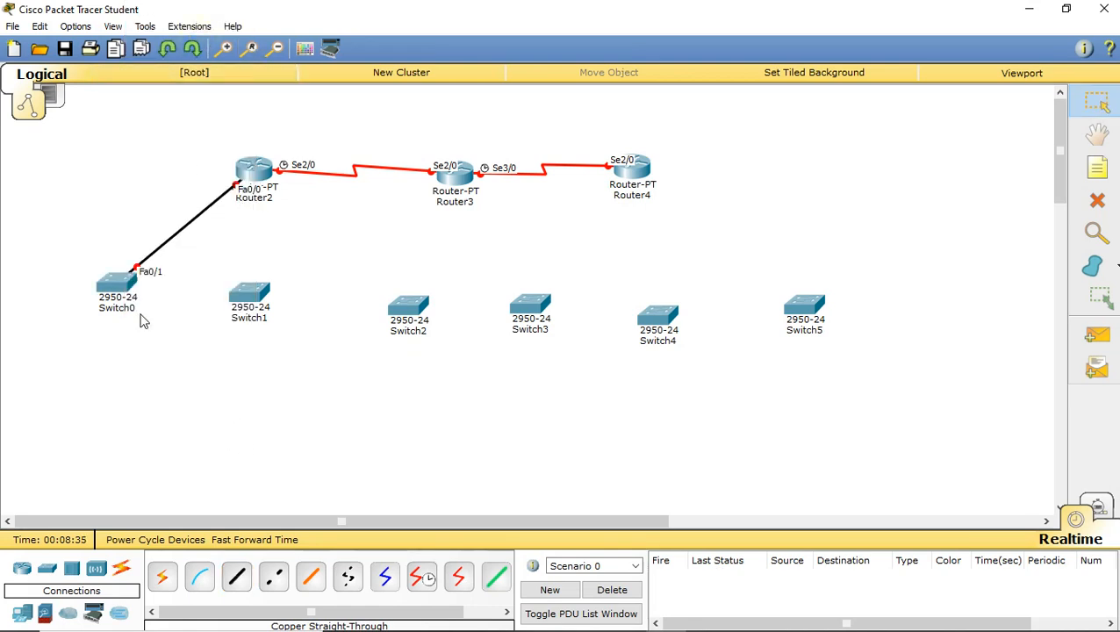
Step: Cable Router2 to Switch1, and Router3 to Switch2 and Switch3, using the automatically chosen connection type
{"action": "left_click", "coordinate": [164, 583]}
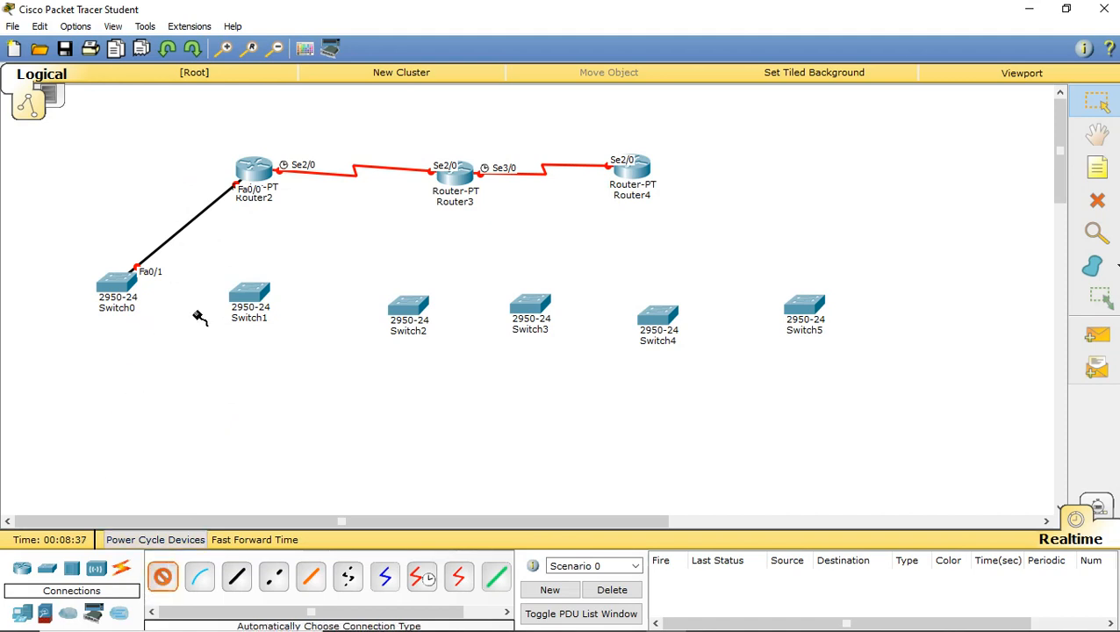
{"action": "left_click", "coordinate": [254, 175]}
{"action": "left_click", "coordinate": [250, 289]}
{"action": "left_click", "coordinate": [453, 172]}
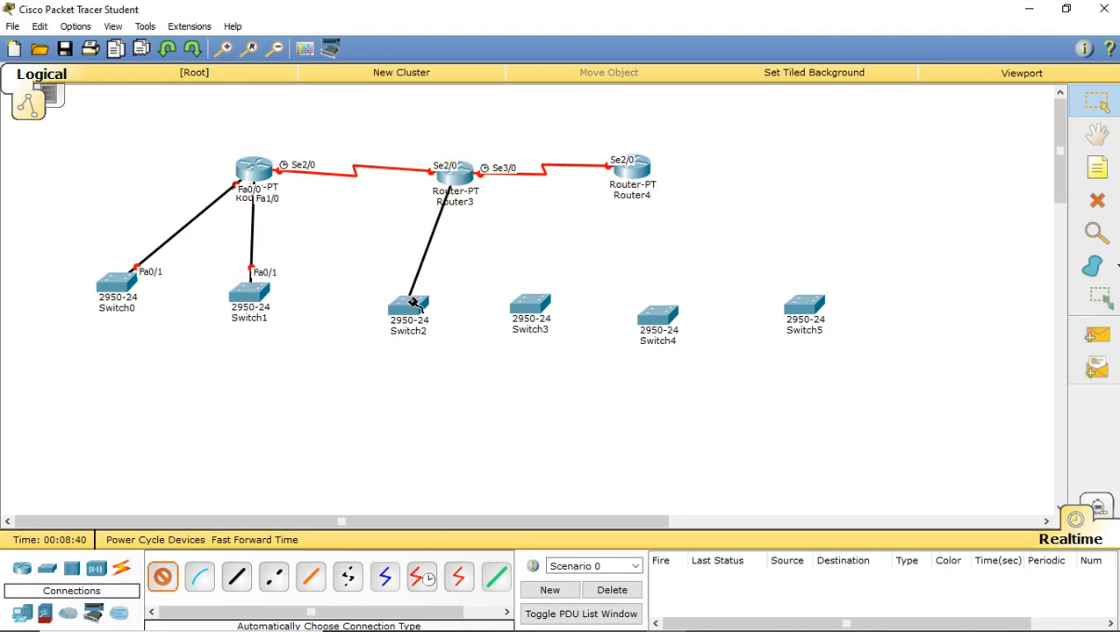
{"action": "left_click", "coordinate": [408, 302]}
{"action": "left_click", "coordinate": [461, 180]}
{"action": "left_click", "coordinate": [522, 303]}
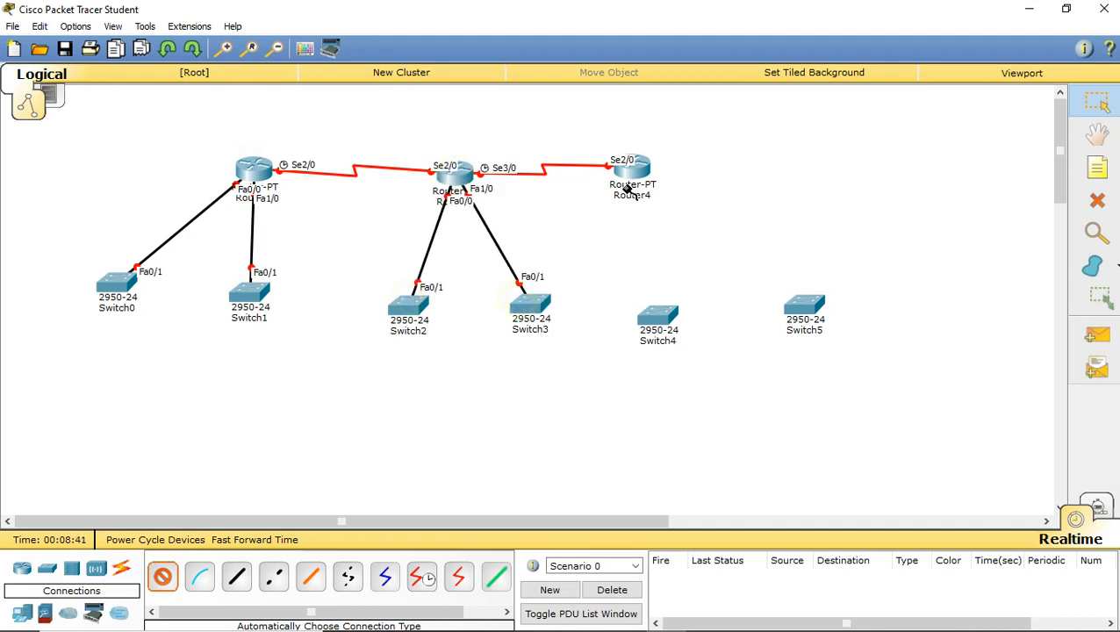
Step: Cable Router4 to Switch4 and Switch5 using the automatically chosen connection type
{"action": "left_click", "coordinate": [629, 172]}
{"action": "left_click", "coordinate": [654, 318]}
{"action": "left_click", "coordinate": [631, 168]}
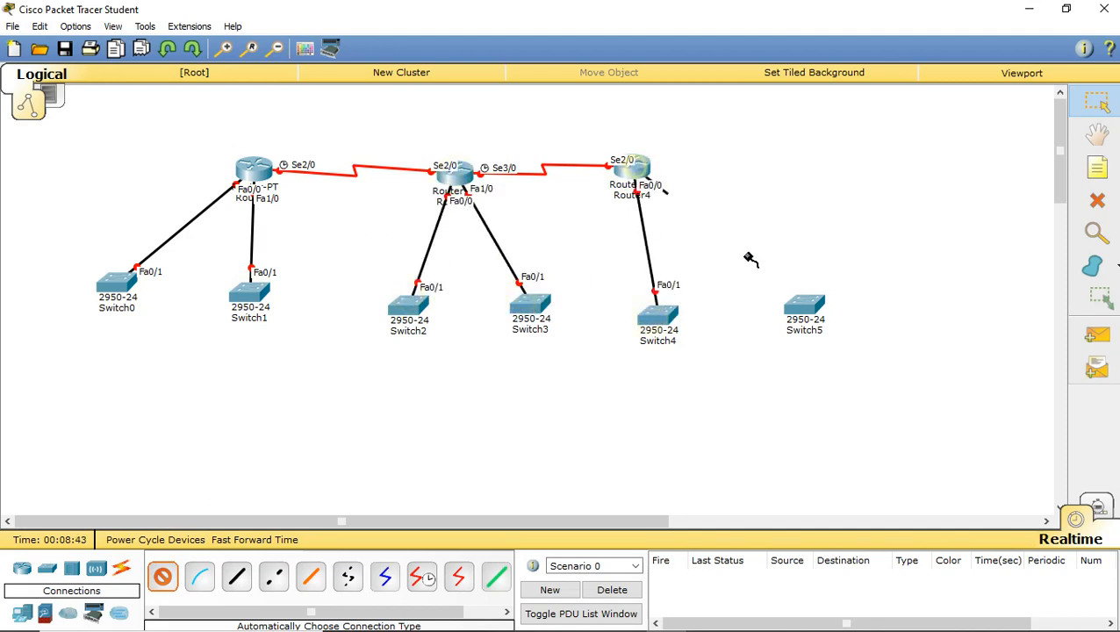
{"action": "left_click", "coordinate": [803, 305]}
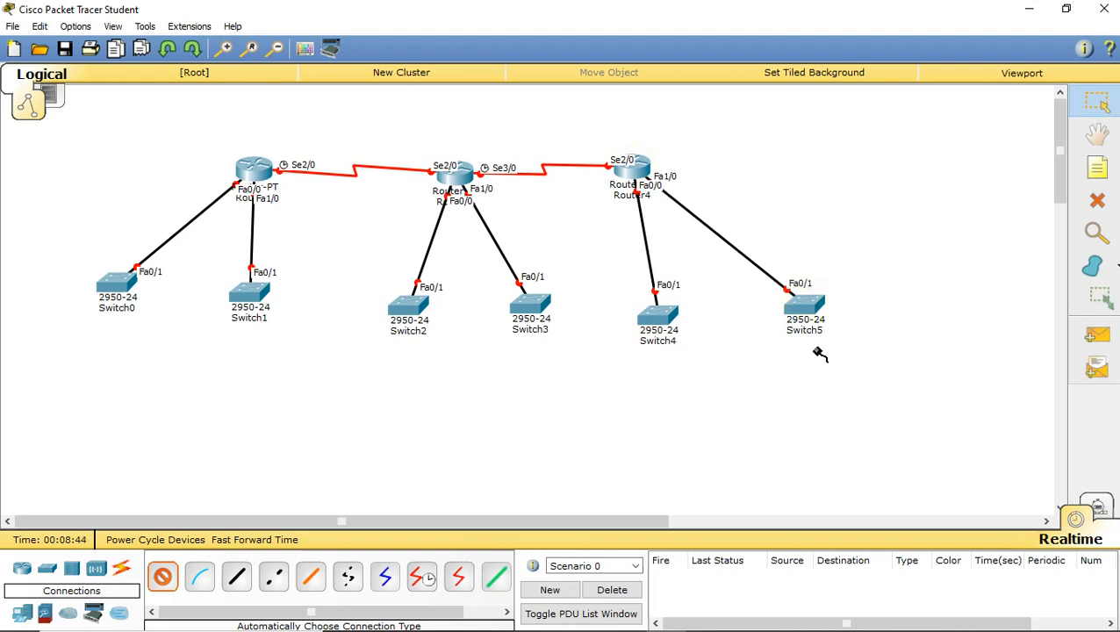
Step: Place twelve generic PC-PT end devices in a row below the switches, two under each switch
{"action": "left_click", "coordinate": [23, 617]}
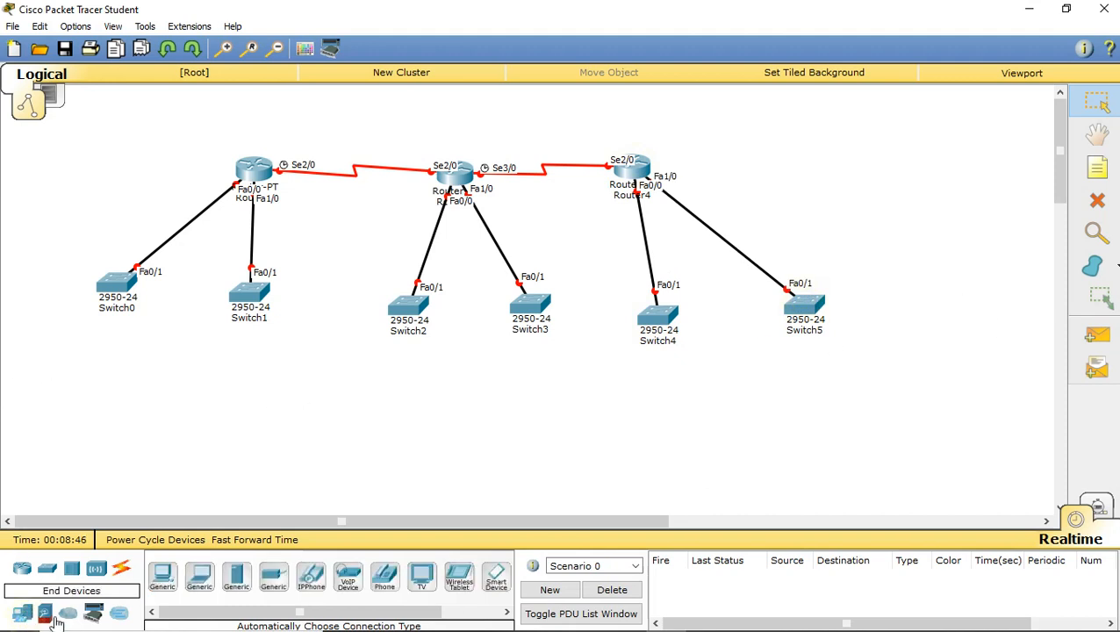
{"action": "left_click", "coordinate": [199, 577]}
{"action": "left_click", "coordinate": [32, 380]}
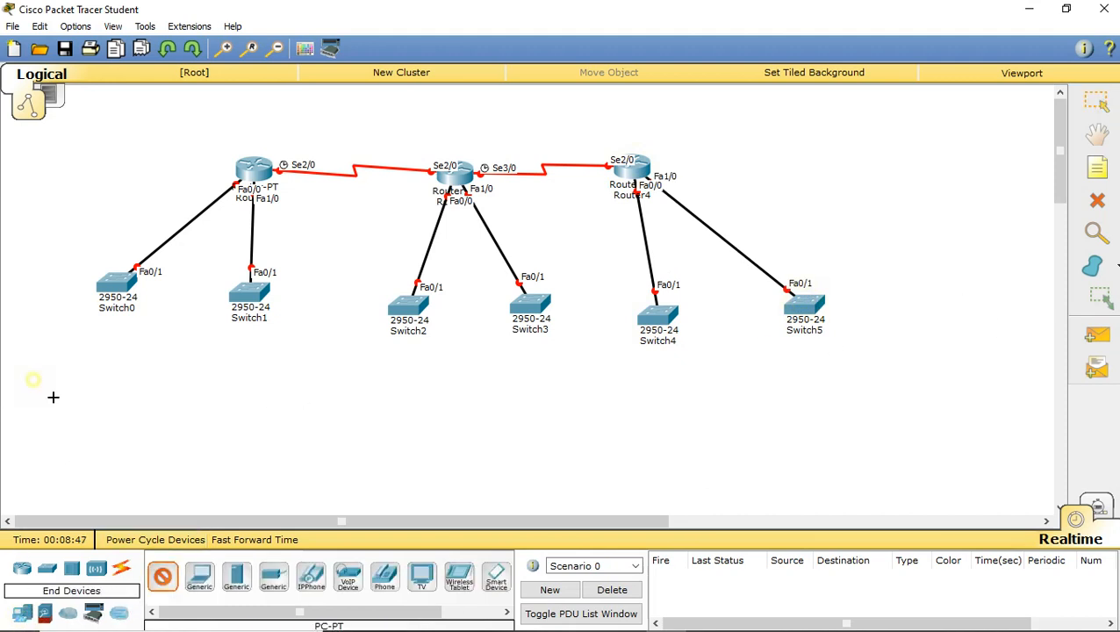
{"action": "left_click", "coordinate": [76, 427]}
{"action": "left_click", "coordinate": [188, 429]}
{"action": "left_click", "coordinate": [238, 431]}
{"action": "left_click", "coordinate": [328, 430]}
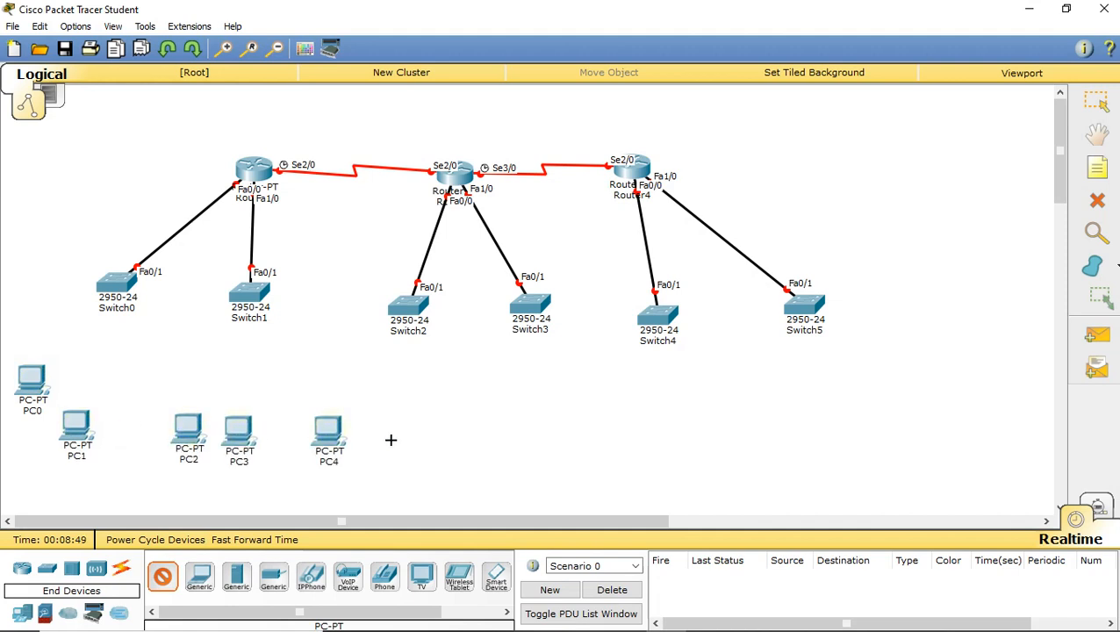
{"action": "left_click", "coordinate": [390, 441]}
{"action": "left_click", "coordinate": [482, 430]}
{"action": "left_click", "coordinate": [571, 430]}
{"action": "left_click", "coordinate": [648, 428]}
{"action": "left_click", "coordinate": [706, 427]}
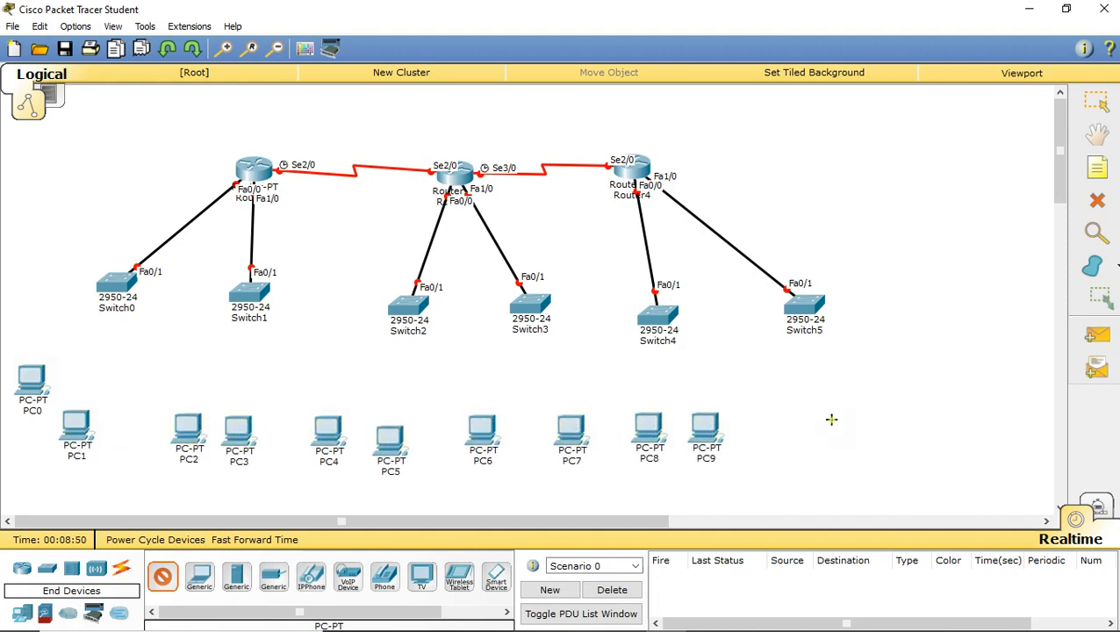
{"action": "left_click", "coordinate": [831, 418]}
{"action": "left_click", "coordinate": [888, 422]}
{"action": "left_click", "coordinate": [1097, 101]}
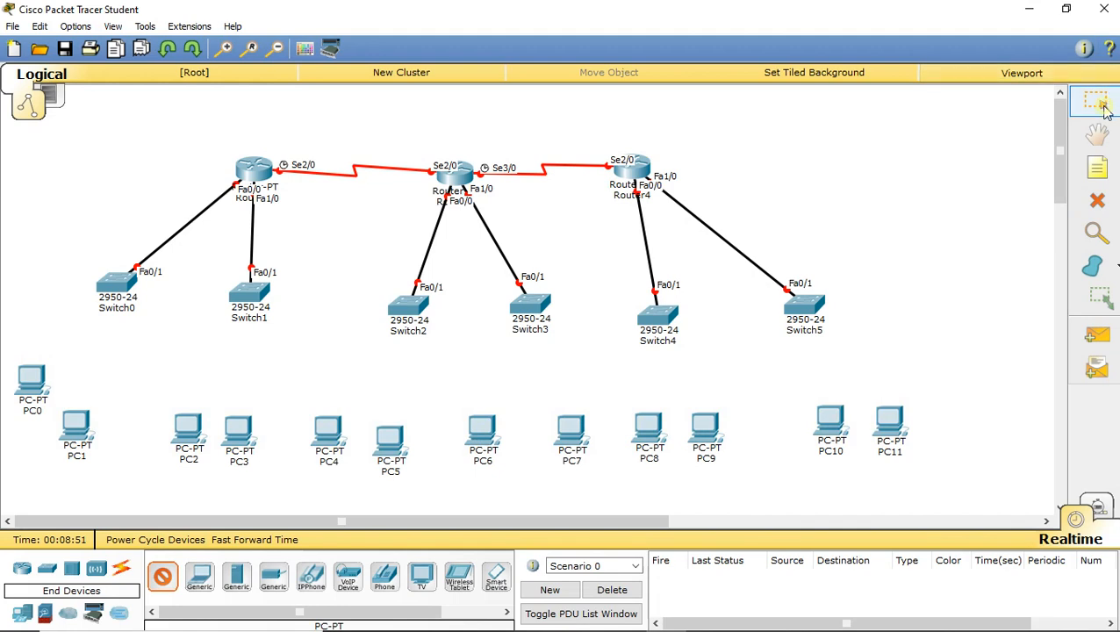
Step: Connect Switch0 to PC0 and PC1, and Switch1 to PC2 and PC3, with automatically chosen cables
{"action": "left_click", "coordinate": [123, 570]}
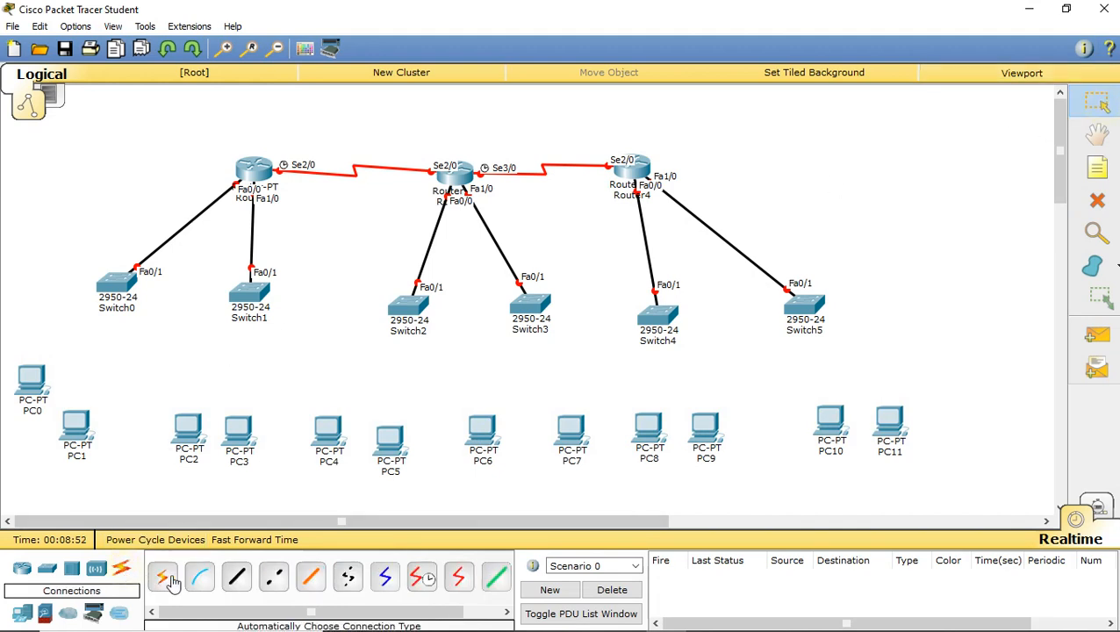
{"action": "left_click", "coordinate": [162, 575]}
{"action": "left_click", "coordinate": [114, 282]}
{"action": "left_click", "coordinate": [25, 386]}
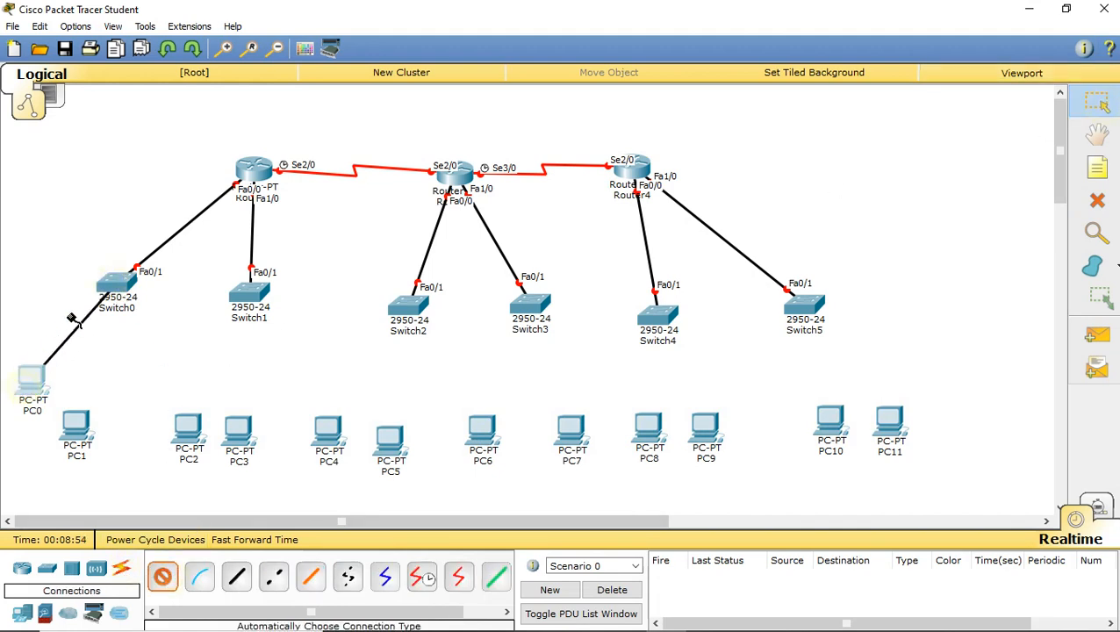
{"action": "left_click", "coordinate": [114, 283]}
{"action": "left_click", "coordinate": [75, 425]}
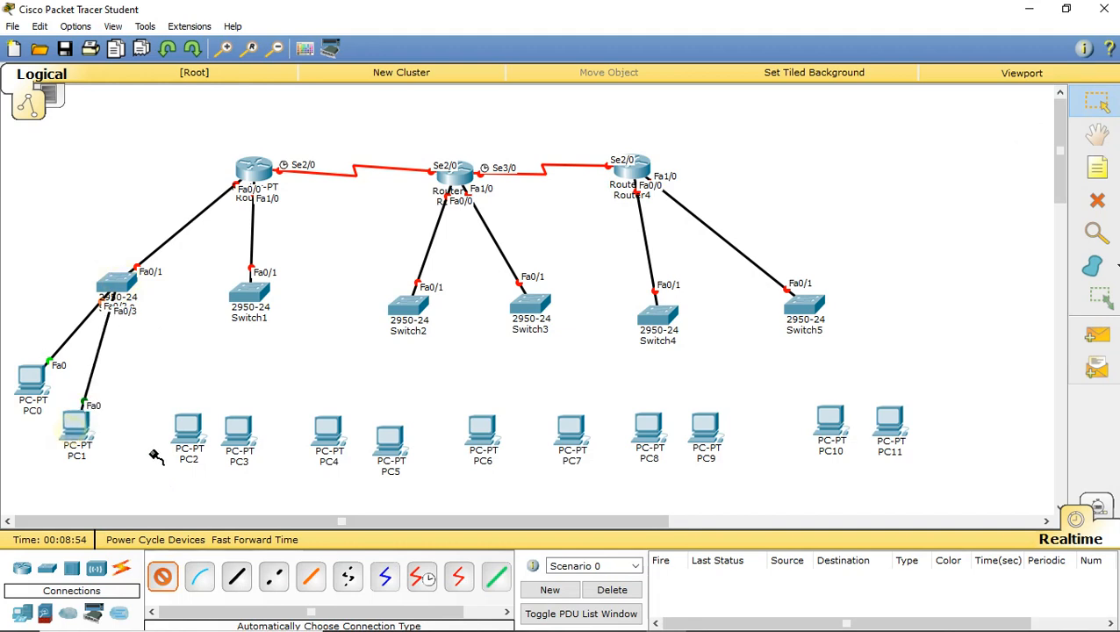
{"action": "left_click", "coordinate": [250, 294]}
{"action": "left_click", "coordinate": [188, 428]}
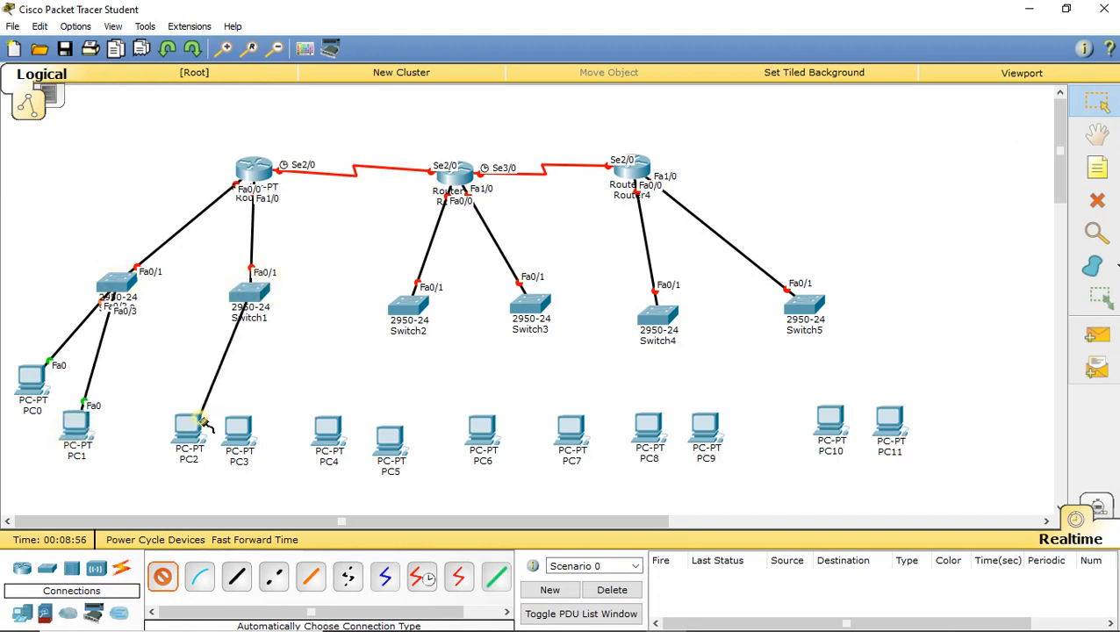
{"action": "left_click", "coordinate": [250, 294]}
{"action": "left_click", "coordinate": [242, 428]}
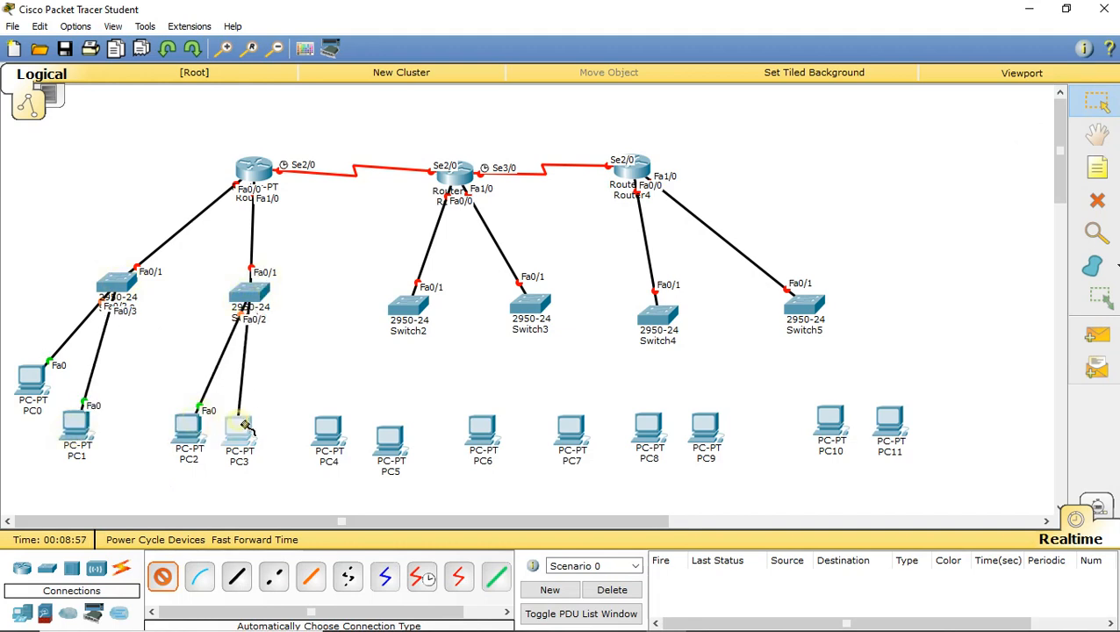
Step: Connect Switch2 to PC4 and PC5, and Switch3 to PC6 and PC7, with automatically chosen cables
{"action": "left_click", "coordinate": [395, 314]}
{"action": "left_click", "coordinate": [325, 427]}
{"action": "left_click", "coordinate": [400, 313]}
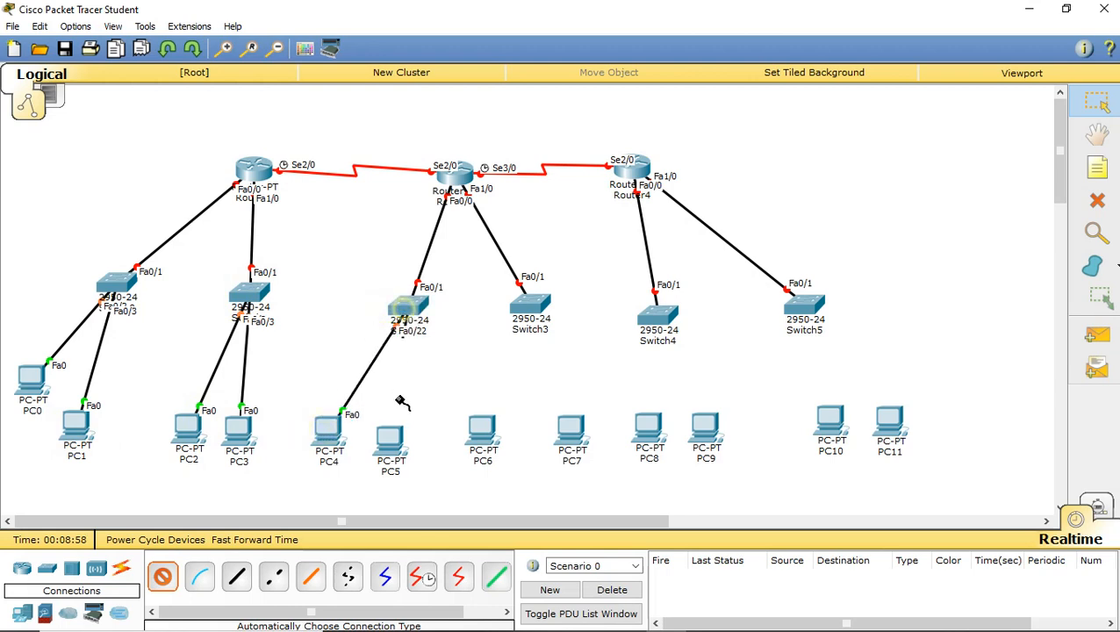
{"action": "left_click", "coordinate": [393, 434]}
{"action": "left_click", "coordinate": [530, 308]}
{"action": "left_click", "coordinate": [484, 423]}
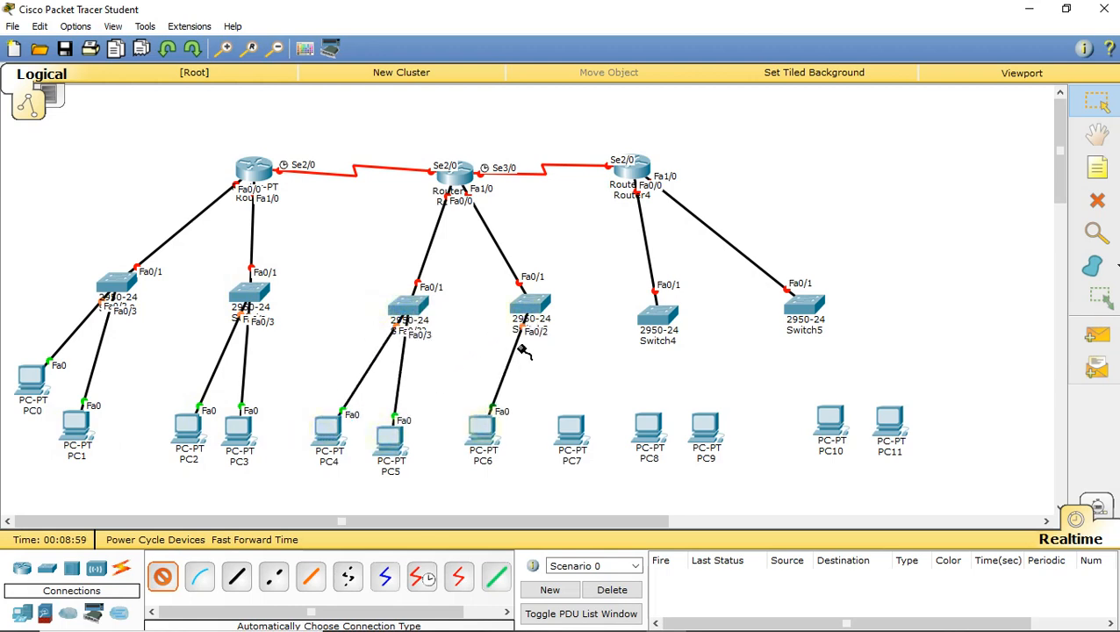
{"action": "left_click", "coordinate": [531, 332]}
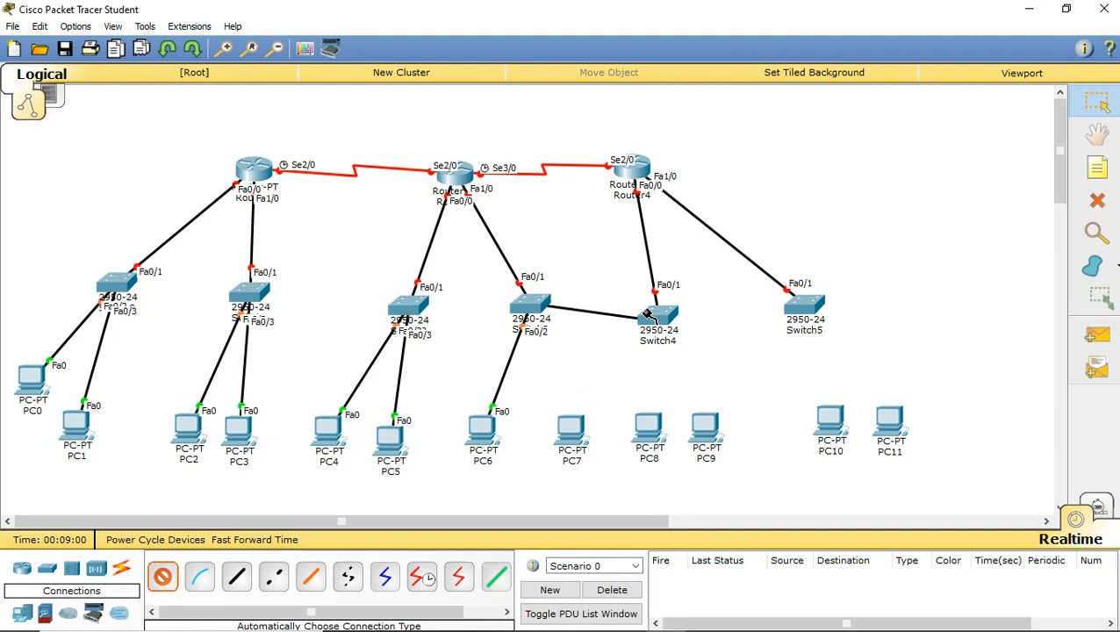
{"action": "left_click", "coordinate": [570, 428]}
Step: Connect Switch4 to PC8 and PC9, and Switch5 to PC10 and PC11, with automatically chosen cables
{"action": "left_click", "coordinate": [654, 317]}
{"action": "left_click", "coordinate": [647, 430]}
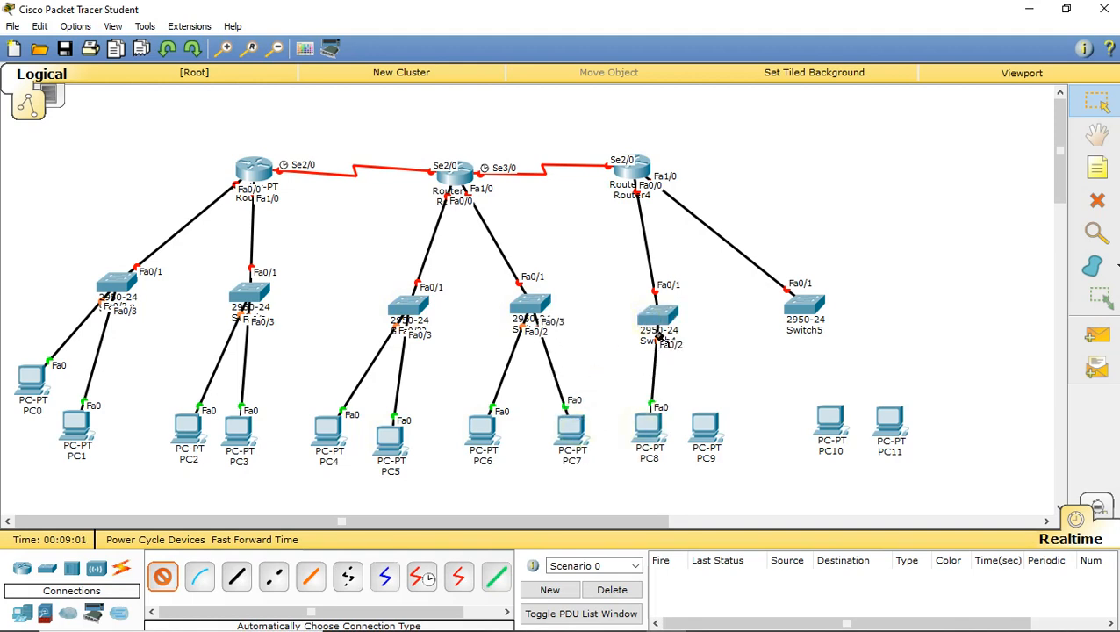
{"action": "left_click", "coordinate": [663, 326]}
{"action": "left_click", "coordinate": [706, 427]}
{"action": "left_click", "coordinate": [816, 305]}
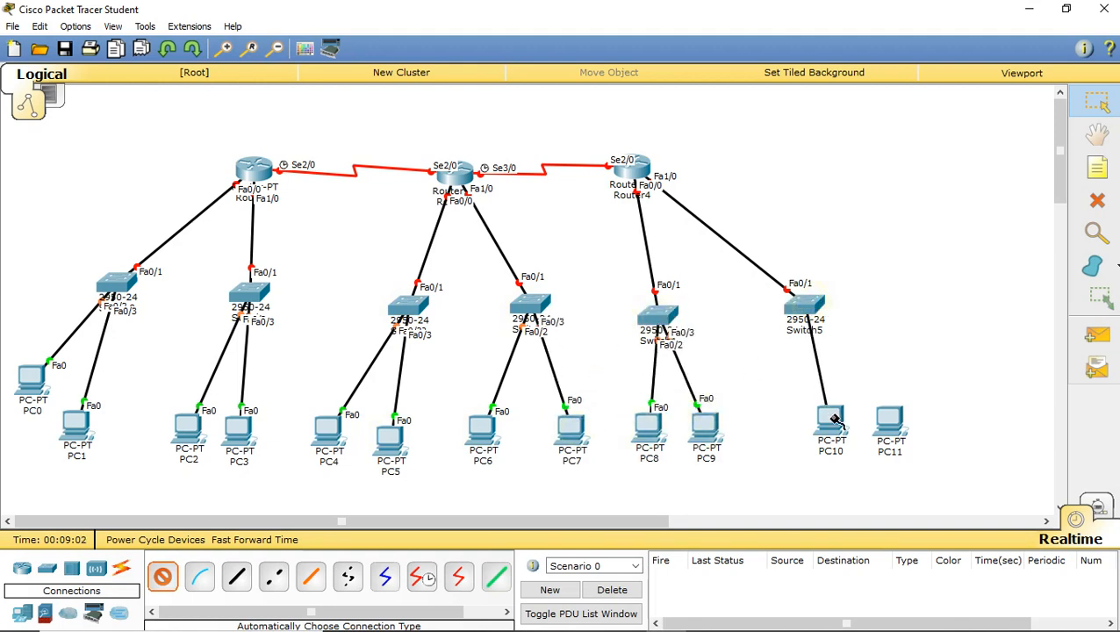
{"action": "left_click", "coordinate": [829, 417]}
{"action": "left_click", "coordinate": [806, 309]}
{"action": "left_click", "coordinate": [885, 416]}
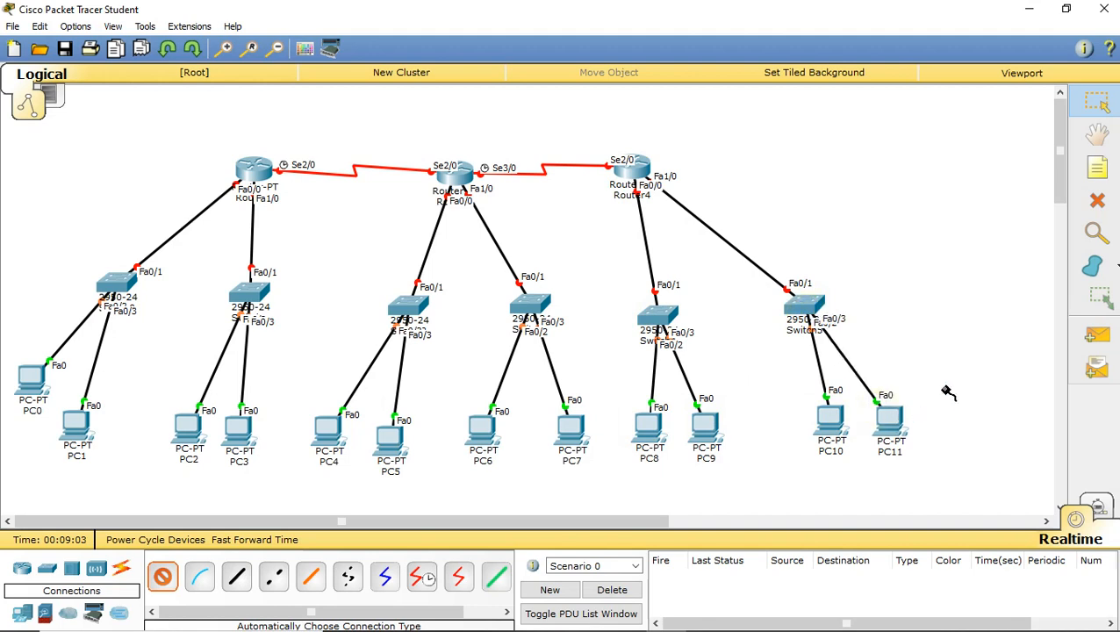
Step: Move Router4 to the right between its two switches and shift Router3 slightly right to even out the spacing
{"action": "left_click", "coordinate": [1093, 109]}
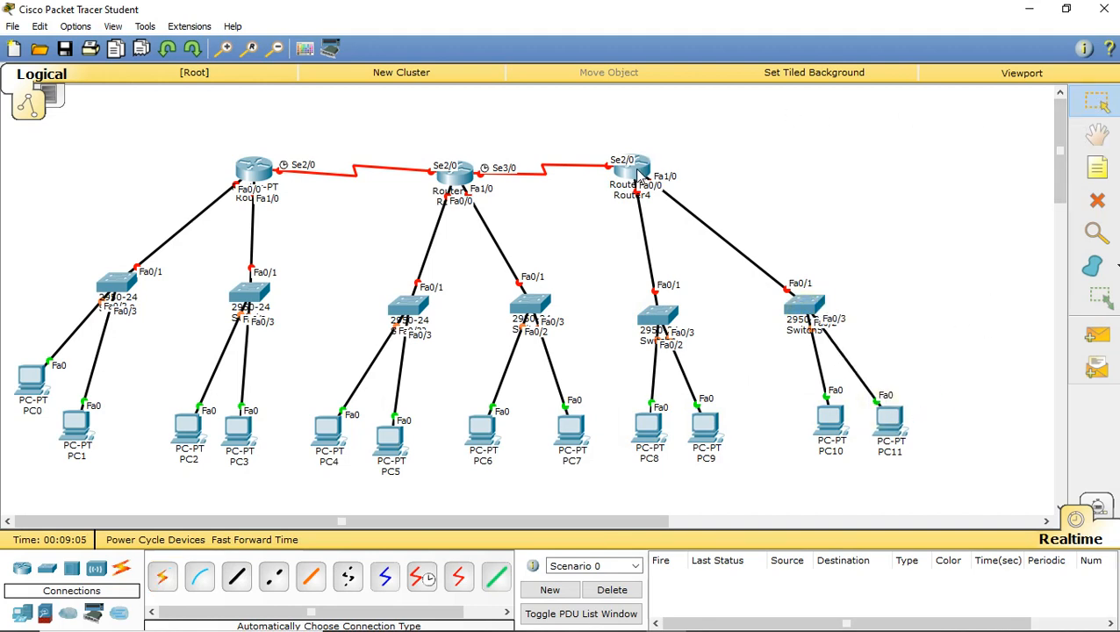
{"action": "left_click_drag", "start_coordinate": [631, 167], "coordinate": [707, 163]}
{"action": "left_click_drag", "start_coordinate": [463, 179], "coordinate": [480, 181]}
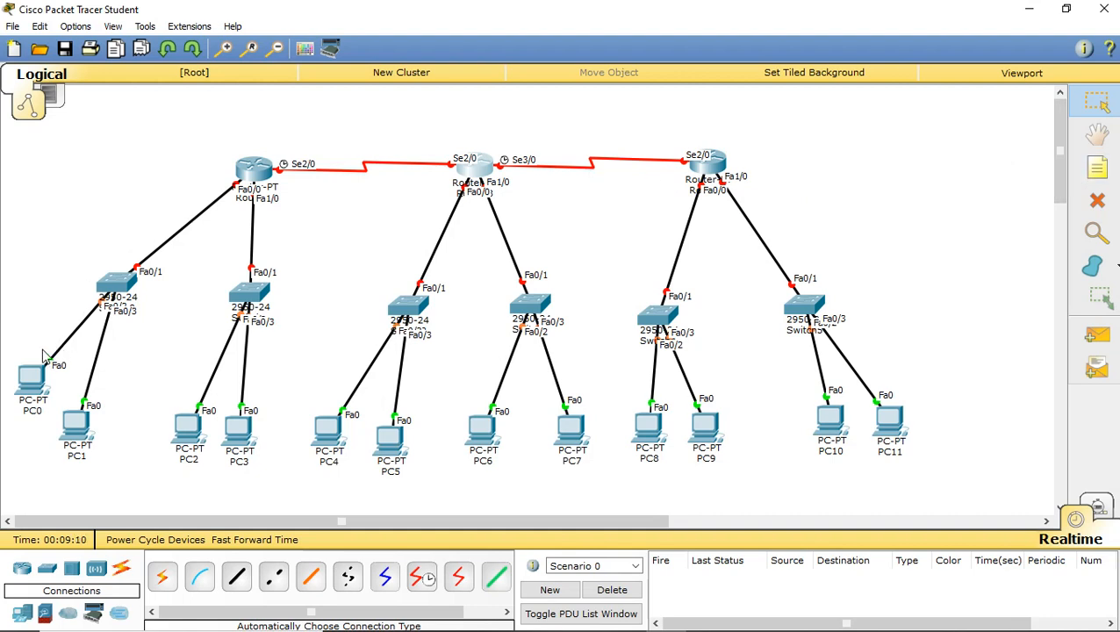
Step: Draw six unfilled black-outlined rectangles, each enclosing one switch and its two PCs
{"action": "left_click", "coordinate": [1098, 167]}
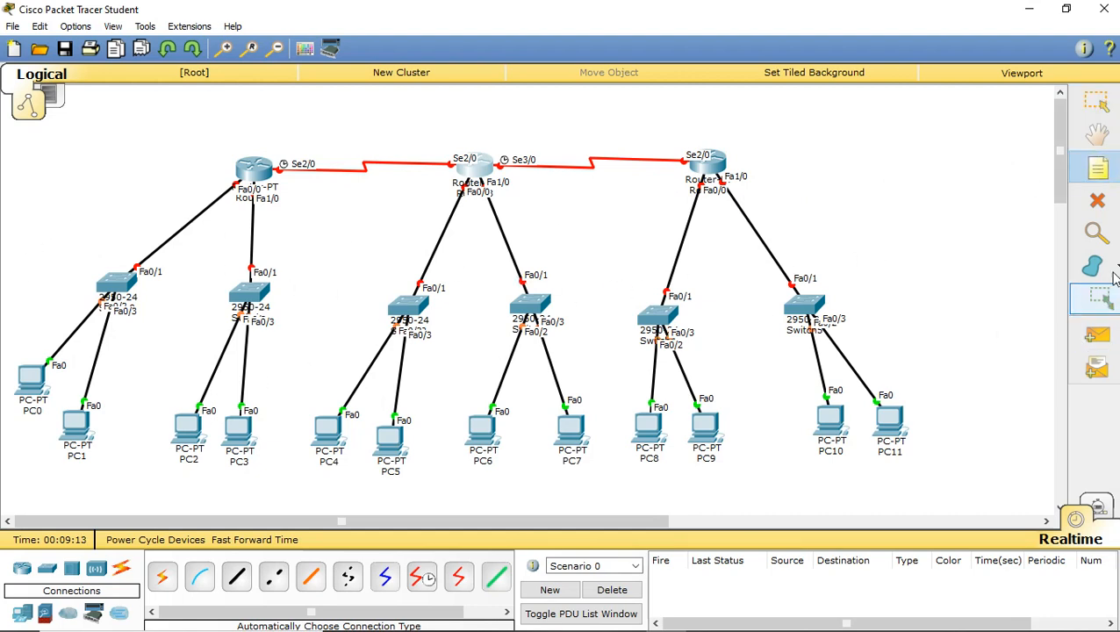
{"action": "left_click", "coordinate": [1115, 265]}
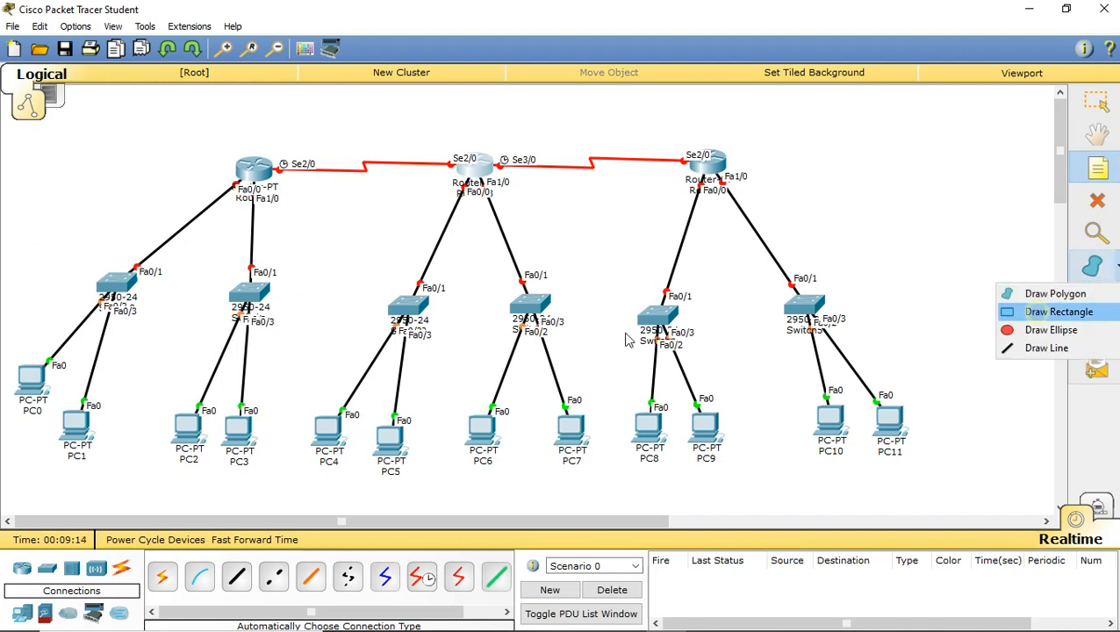
{"action": "left_click", "coordinate": [1046, 311]}
{"action": "mouse_move", "coordinate": [6, 207]}
{"action": "left_mouse_down"}
{"action": "mouse_move", "coordinate": [81, 431]}
{"action": "mouse_move", "coordinate": [150, 490]}
{"action": "mouse_move", "coordinate": [158, 430]}
{"action": "mouse_move", "coordinate": [164, 481]}
{"action": "left_mouse_up"}
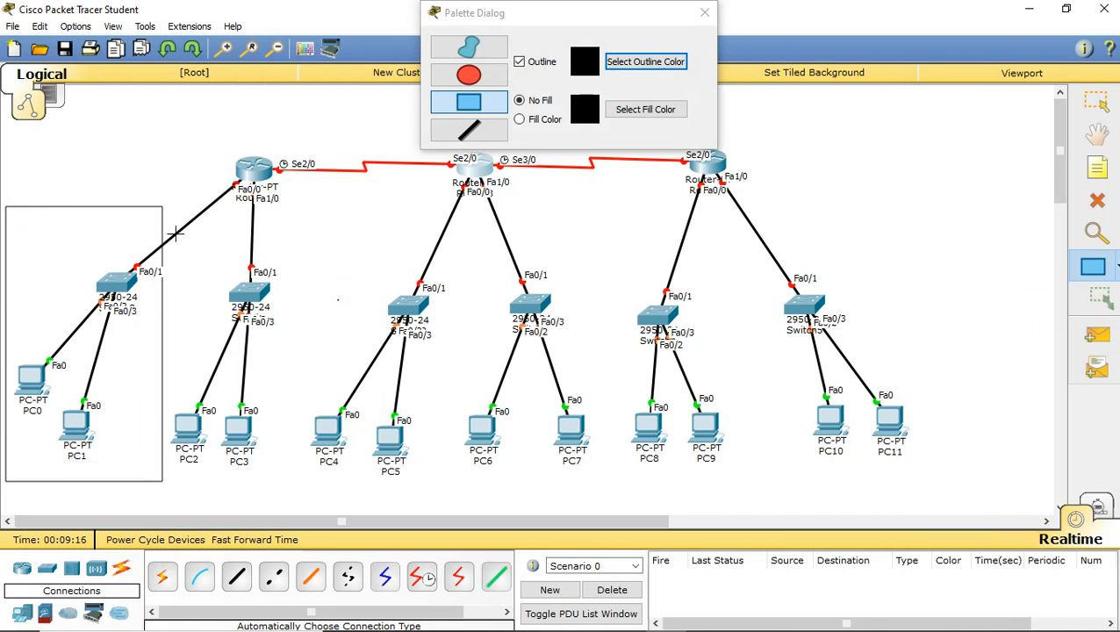
{"action": "mouse_move", "coordinate": [178, 243]}
{"action": "left_mouse_down"}
{"action": "mouse_move", "coordinate": [218, 474]}
{"action": "mouse_move", "coordinate": [284, 481]}
{"action": "left_mouse_up"}
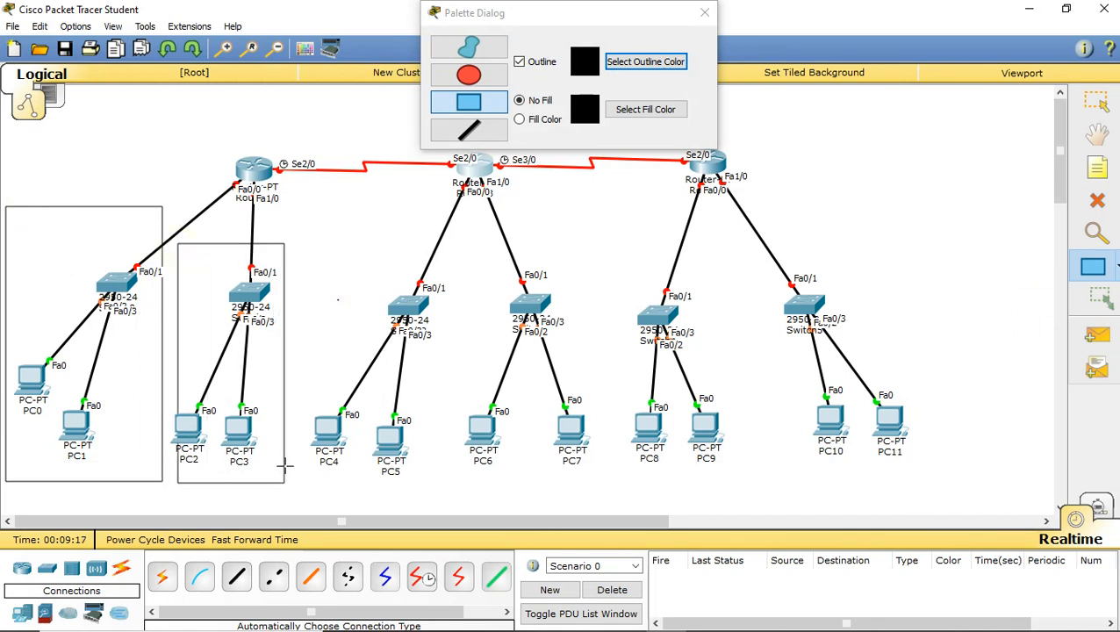
{"action": "mouse_move", "coordinate": [313, 238]}
{"action": "left_mouse_down"}
{"action": "mouse_move", "coordinate": [326, 456]}
{"action": "mouse_move", "coordinate": [447, 481]}
{"action": "left_mouse_up"}
{"action": "mouse_move", "coordinate": [465, 230]}
{"action": "left_mouse_down"}
{"action": "mouse_move", "coordinate": [493, 463]}
{"action": "mouse_move", "coordinate": [604, 478]}
{"action": "left_mouse_up"}
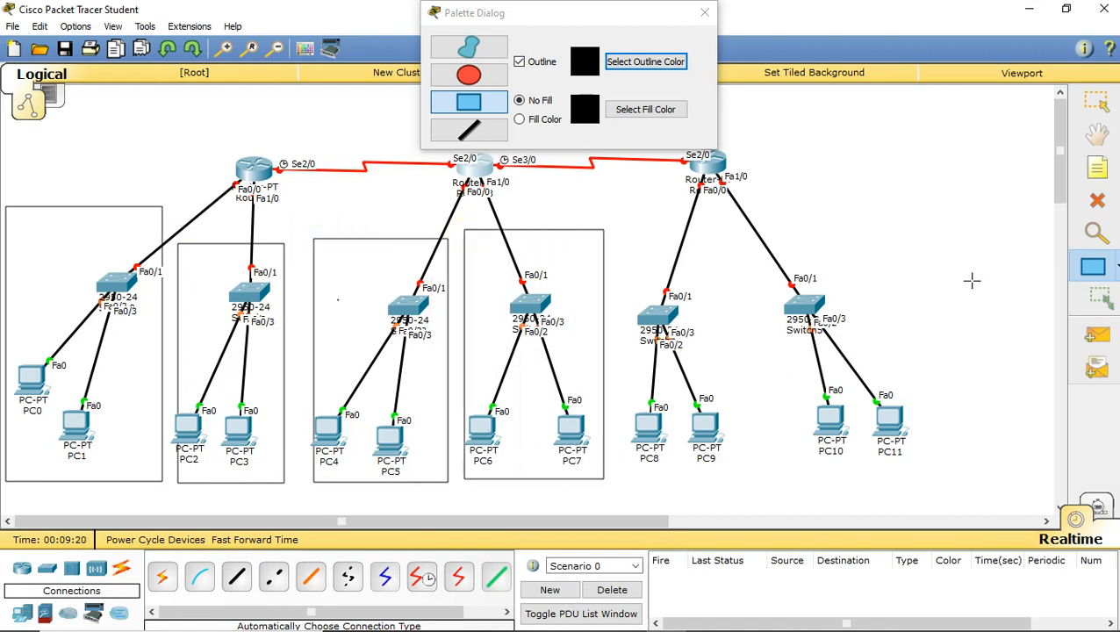
{"action": "left_click_drag", "start_coordinate": [615, 228], "coordinate": [729, 466]}
{"action": "left_click_drag", "start_coordinate": [742, 229], "coordinate": [918, 461]}
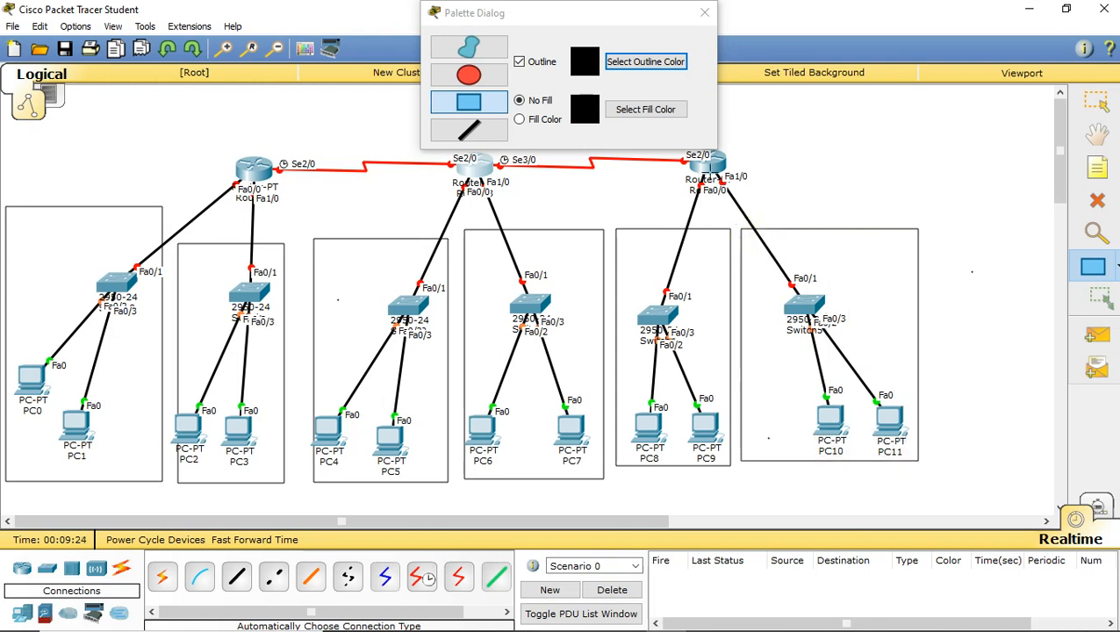
{"action": "left_click", "coordinate": [704, 12]}
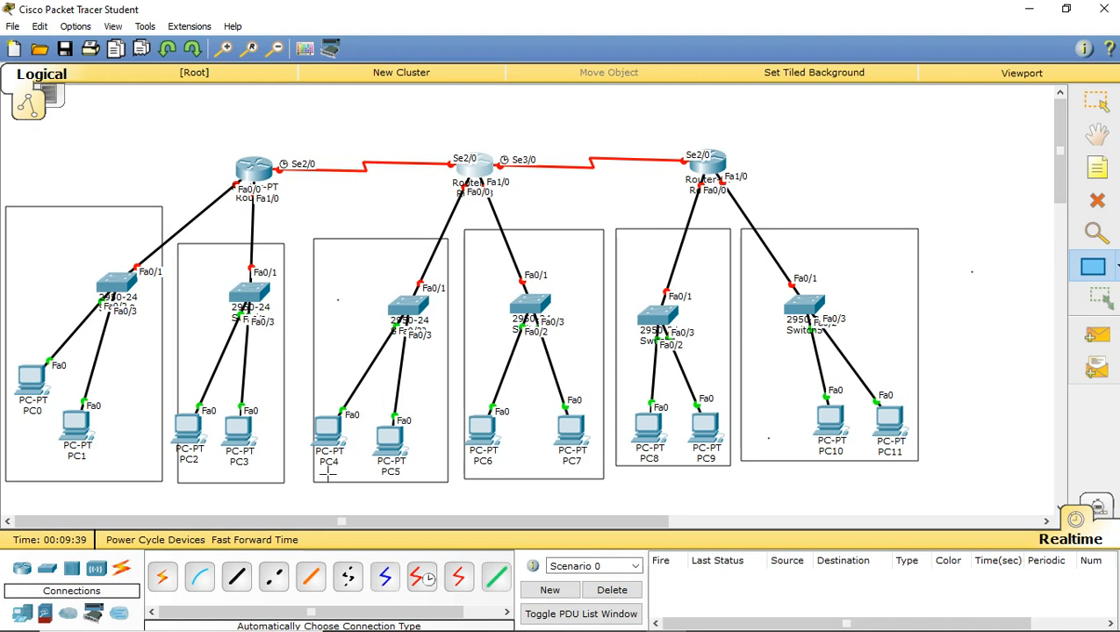
Step: Add the note 10.0.0.0 below the Switch0 rectangle and the note 11.0.0.0 below the Switch1 rectangle
{"action": "left_click", "coordinate": [1098, 168]}
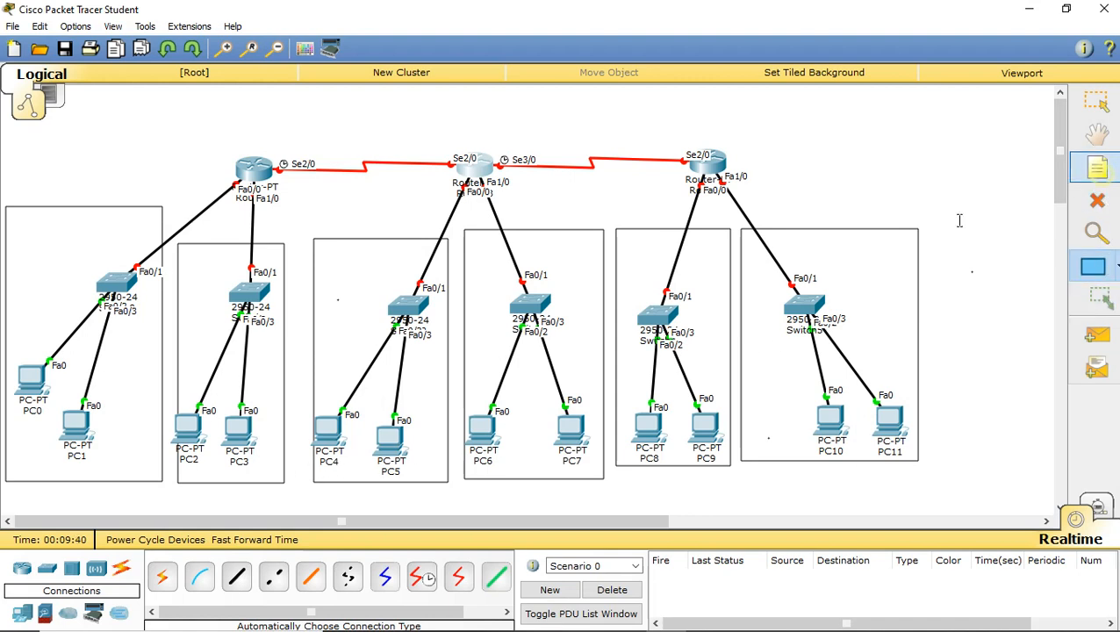
{"action": "left_click", "coordinate": [18, 494]}
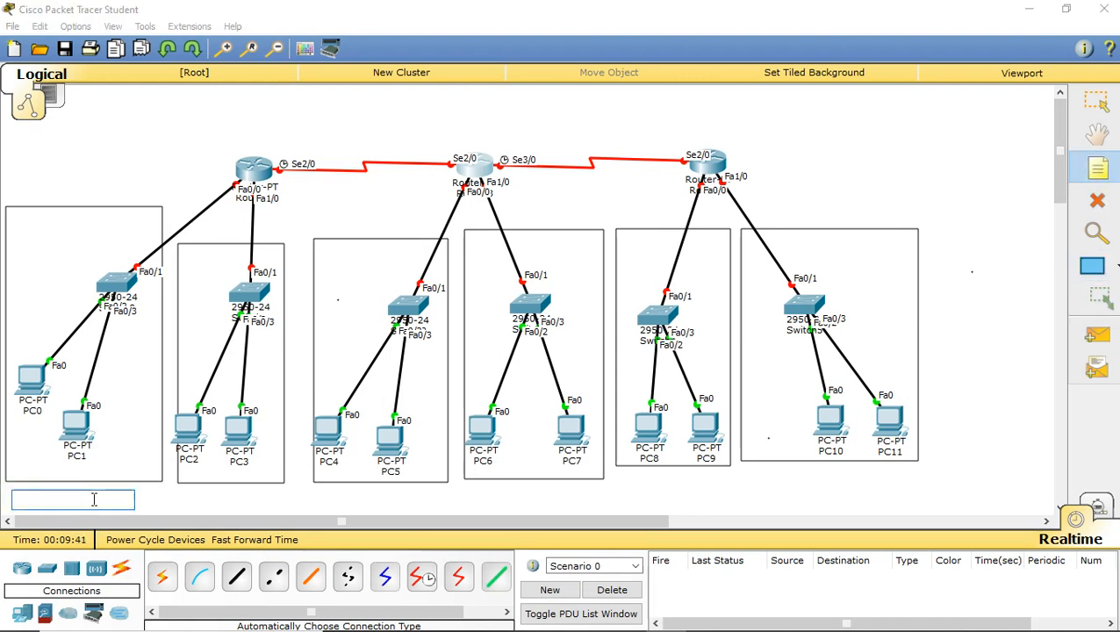
{"action": "type", "text": "10.0.0.0"}
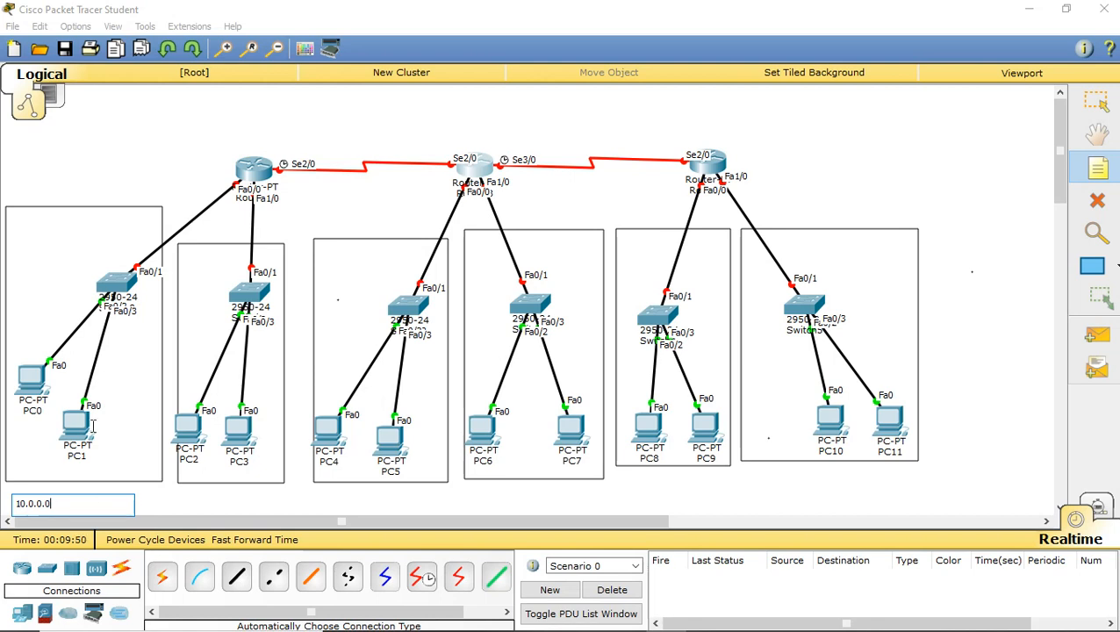
{"action": "left_click", "coordinate": [181, 504]}
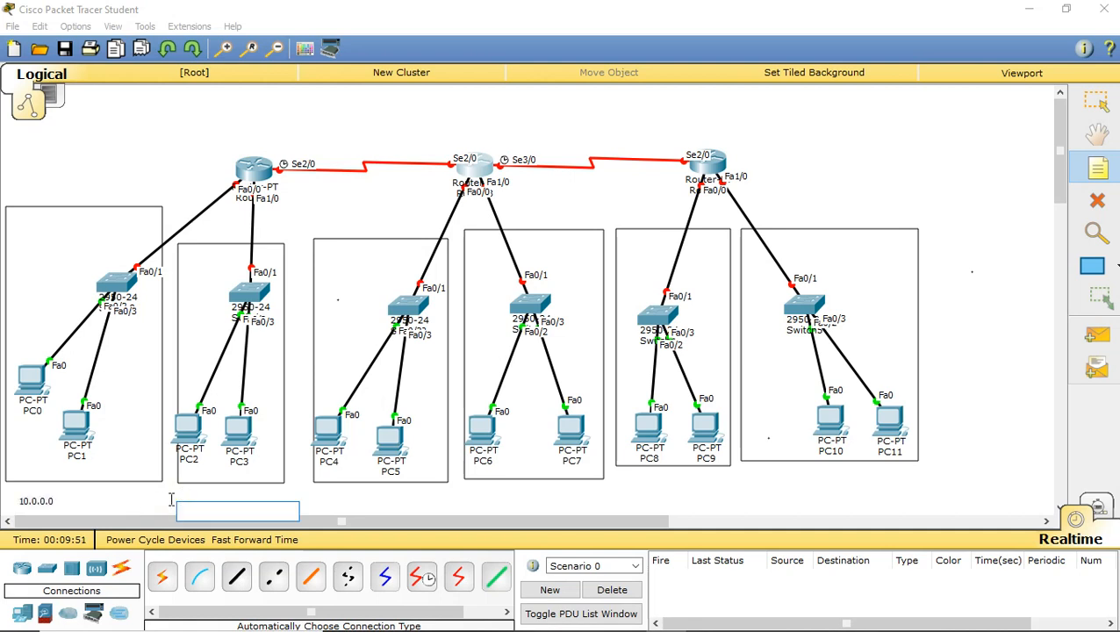
{"action": "left_click", "coordinate": [184, 493]}
{"action": "type", "text": "11.0.0.0"}
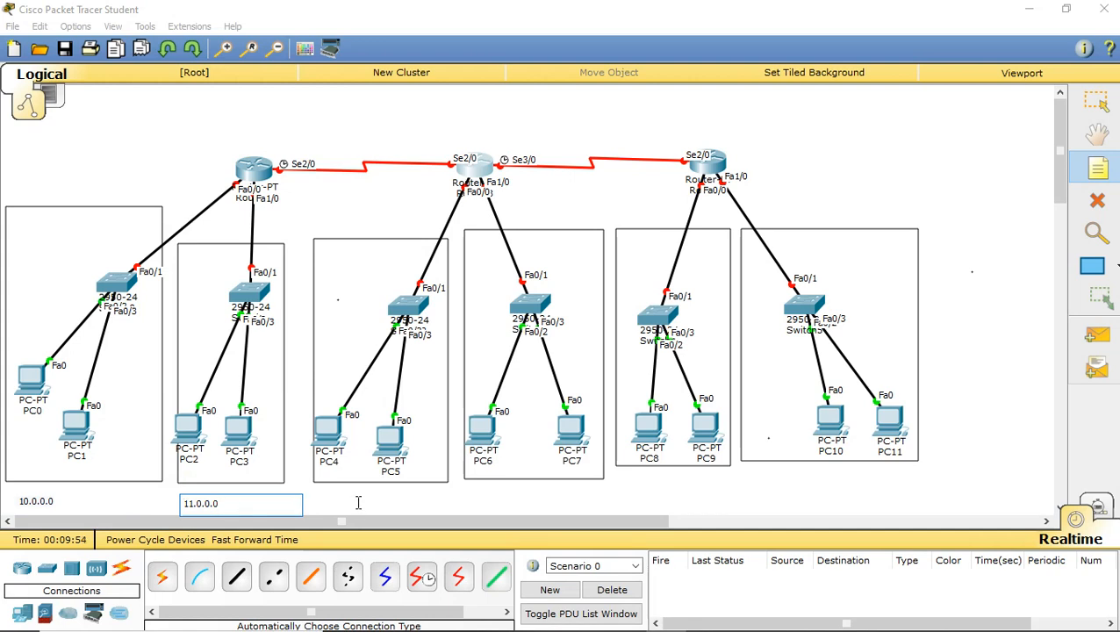
Step: Add the note 12.0.0.0 below the Switch2 rectangle and the note 13.0.0.0 below the Switch3 rectangle
{"action": "left_click", "coordinate": [327, 498]}
{"action": "type", "text": "12"}
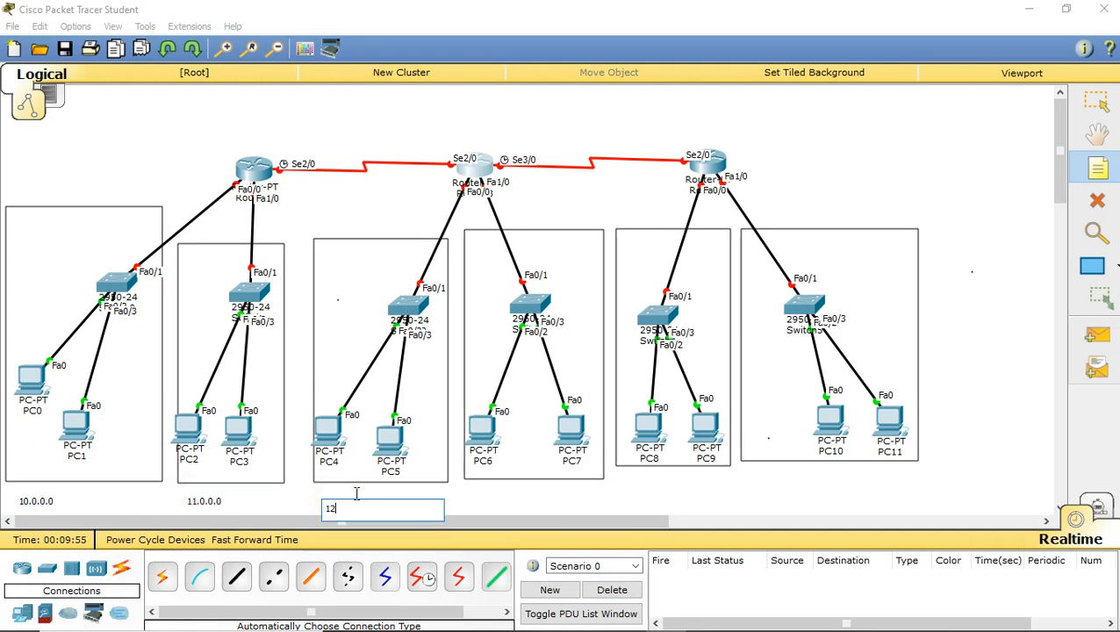
{"action": "type", "text": "0.0.0"}
{"action": "left_click", "coordinate": [517, 484]}
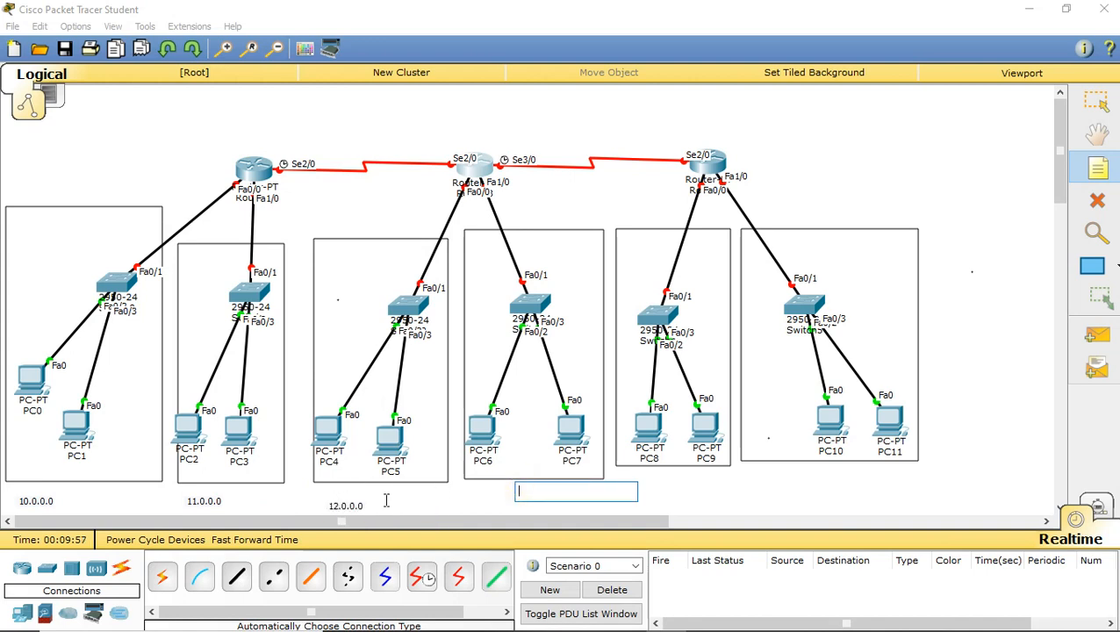
{"action": "left_click", "coordinate": [479, 488]}
{"action": "type", "text": "13.0"}
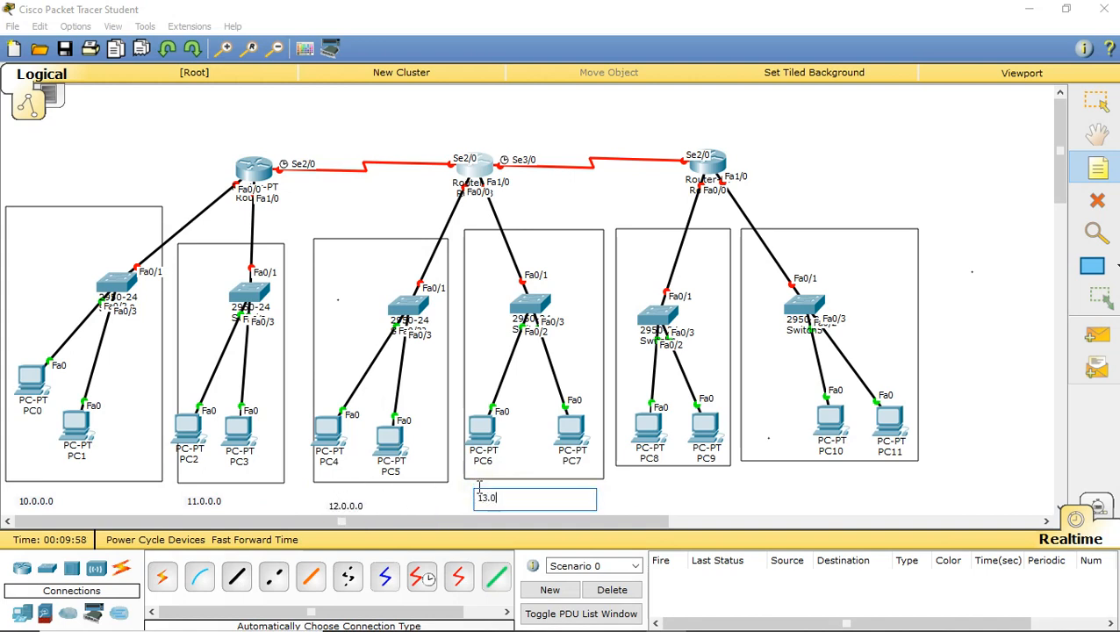
{"action": "type", "text": ".0.0"}
Step: Add the note 14.0.0.0 below the Switch4 rectangle and the note 15.0.0.0 below the Switch5 rectangle
{"action": "left_click", "coordinate": [632, 480]}
{"action": "type", "text": "14"}
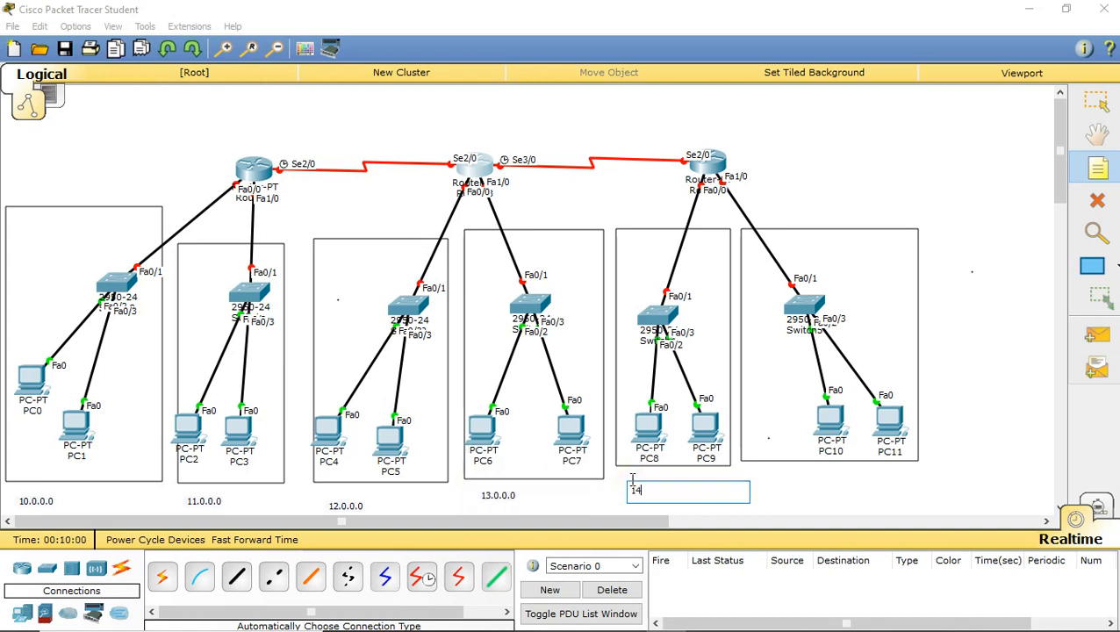
{"action": "type", "text": ".0.0.0"}
{"action": "left_click", "coordinate": [774, 485]}
{"action": "left_click", "coordinate": [774, 465]}
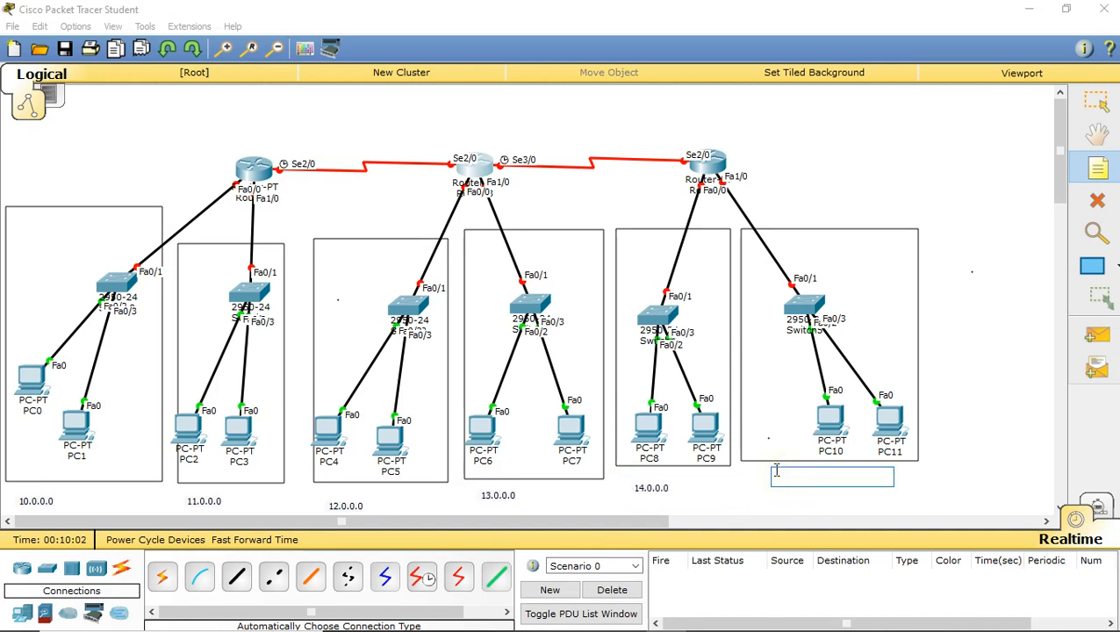
{"action": "type", "text": "15.0"}
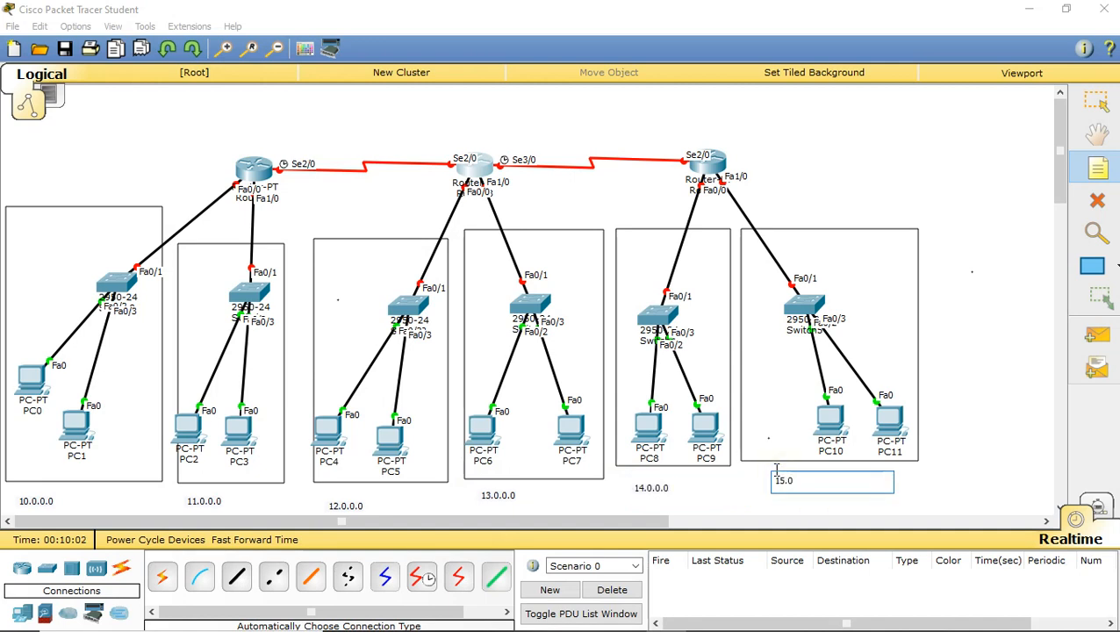
{"action": "type", "text": ".0.0"}
{"action": "left_click", "coordinate": [1040, 400]}
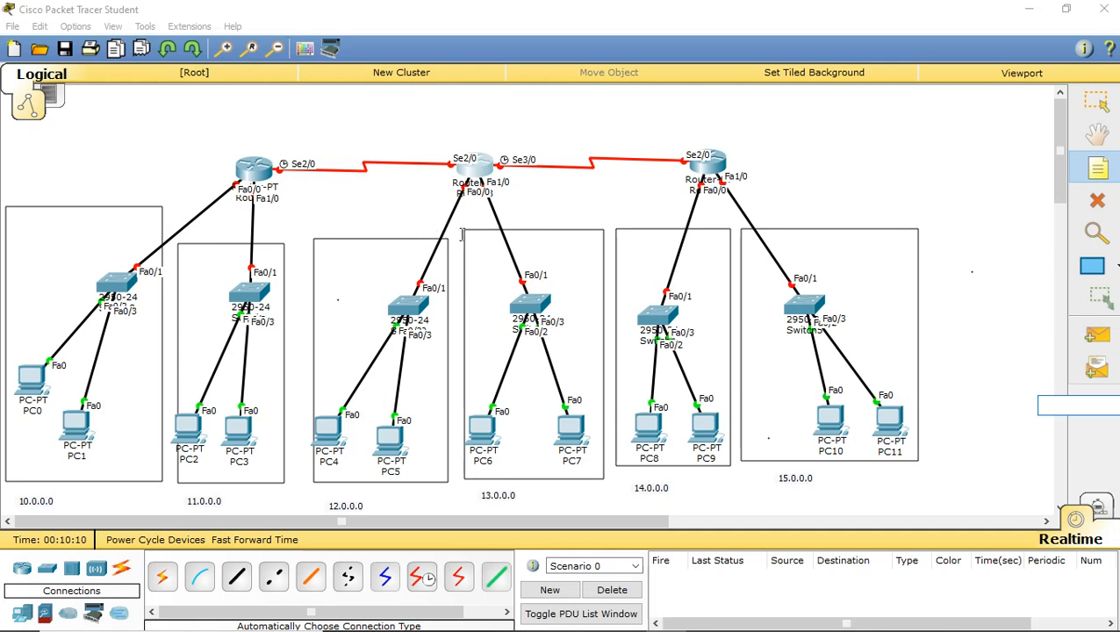
Step: Label the first serial link with the note 16.0.0.1 above Router2 and 16.0.0.2 beside Router3's Se2/0 port
{"action": "left_click", "coordinate": [307, 128]}
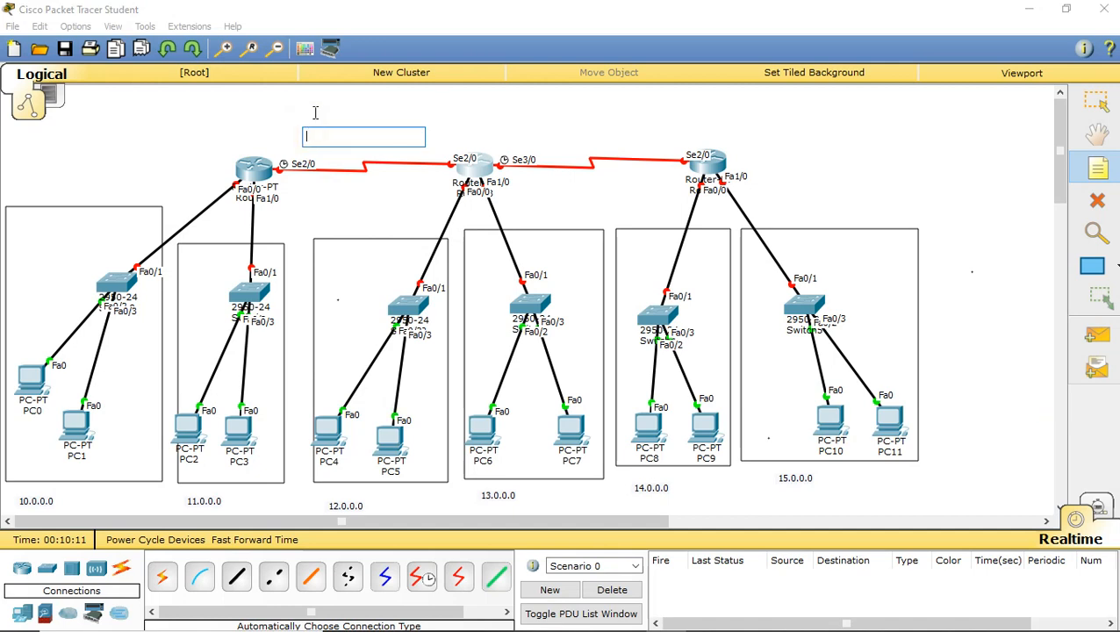
{"action": "type", "text": "1"}
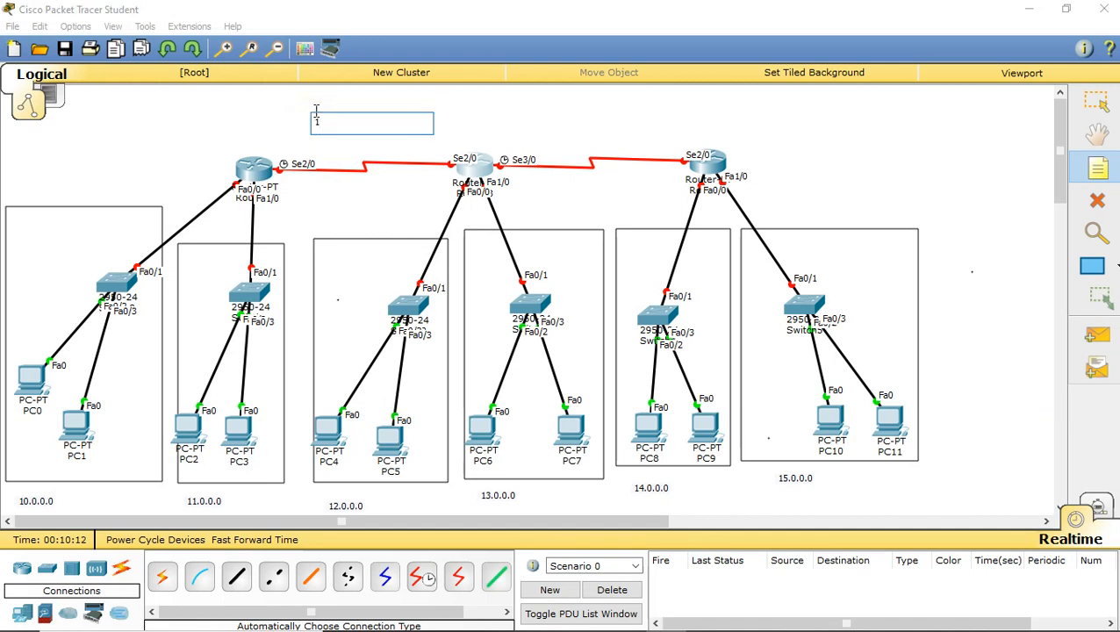
{"action": "key", "text": "BackSpace"}
{"action": "left_click", "coordinate": [247, 141]}
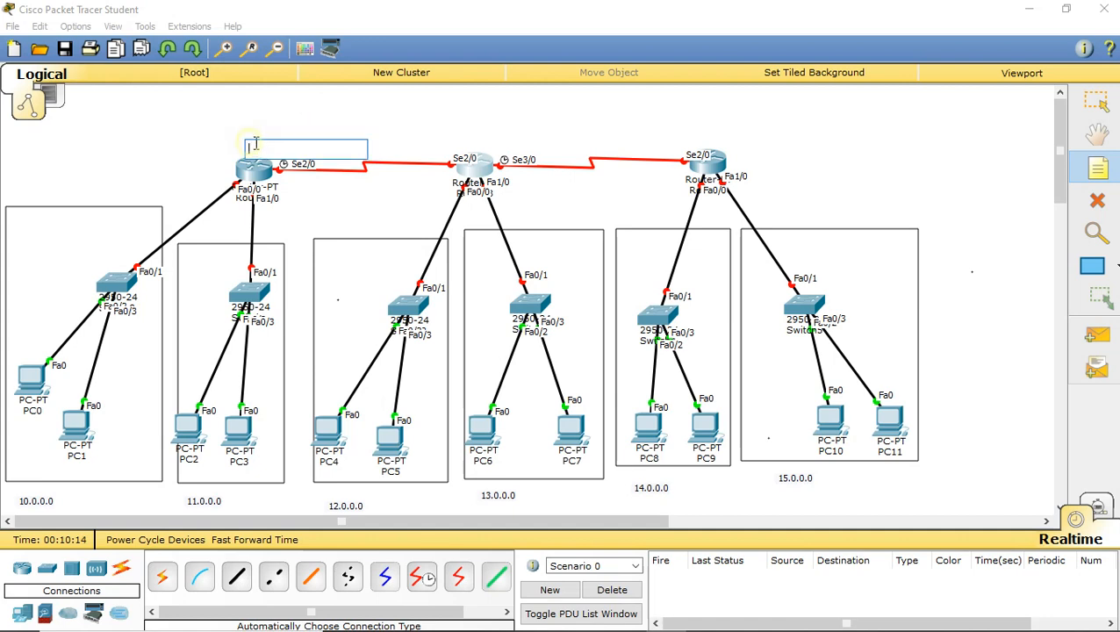
{"action": "type", "text": "16"}
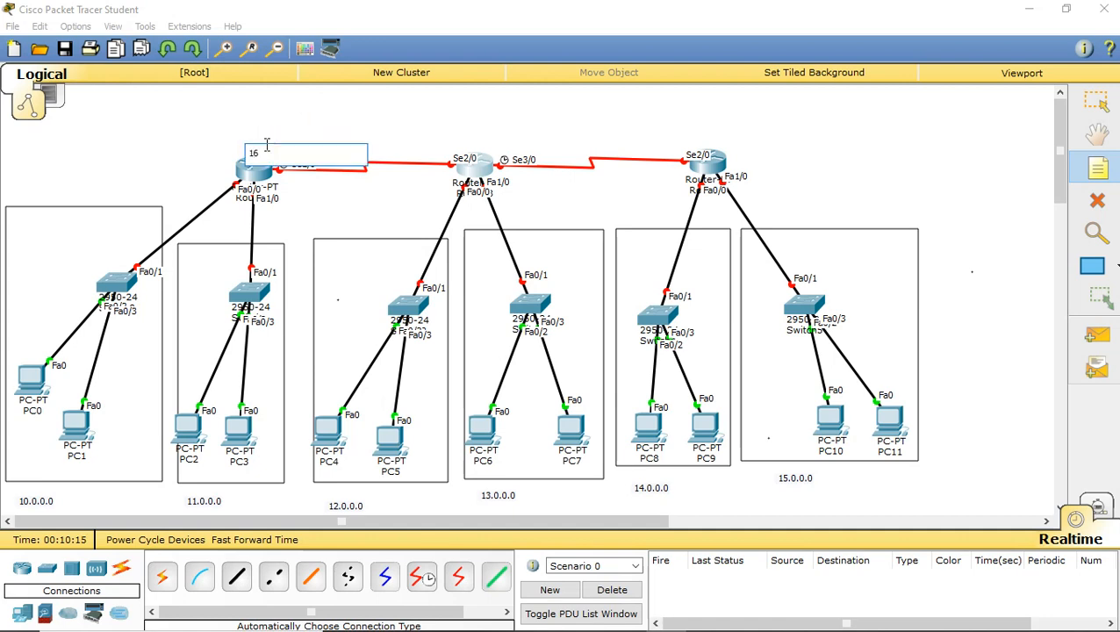
{"action": "type", "text": ".0.0.1"}
{"action": "left_click", "coordinate": [367, 193]}
{"action": "left_click", "coordinate": [406, 144]}
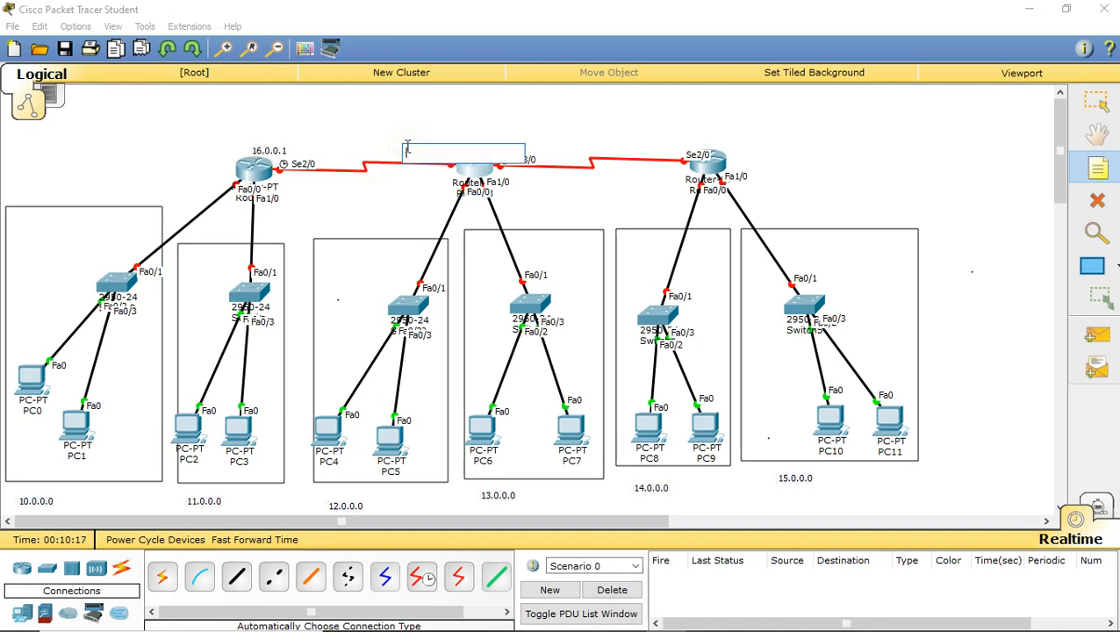
{"action": "type", "text": "16.0"}
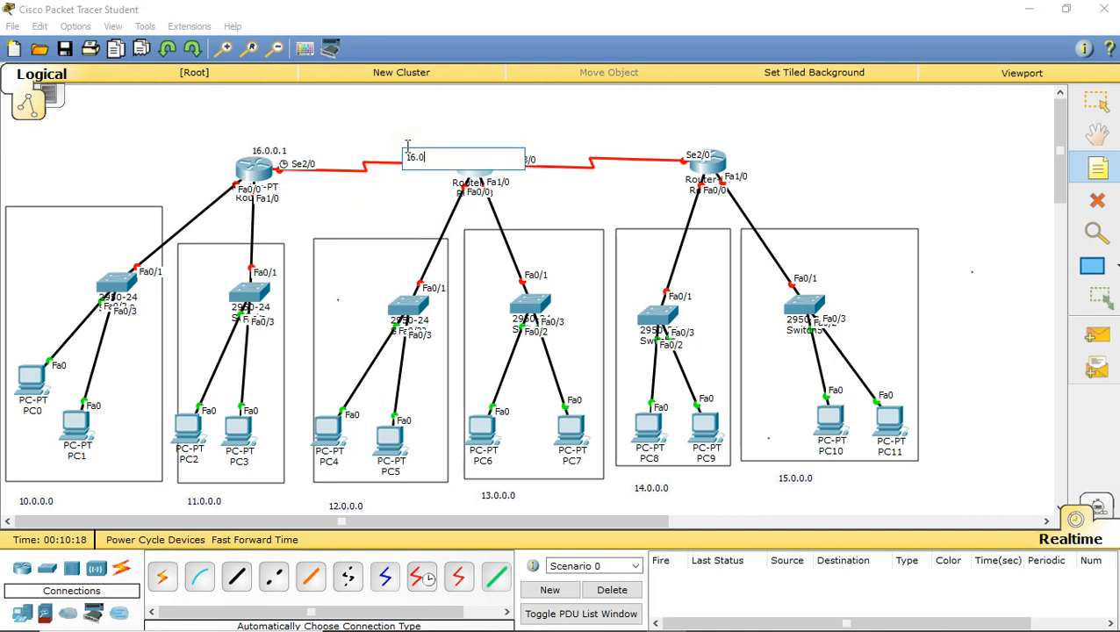
{"action": "type", "text": ".0.2"}
{"action": "left_click", "coordinate": [410, 199]}
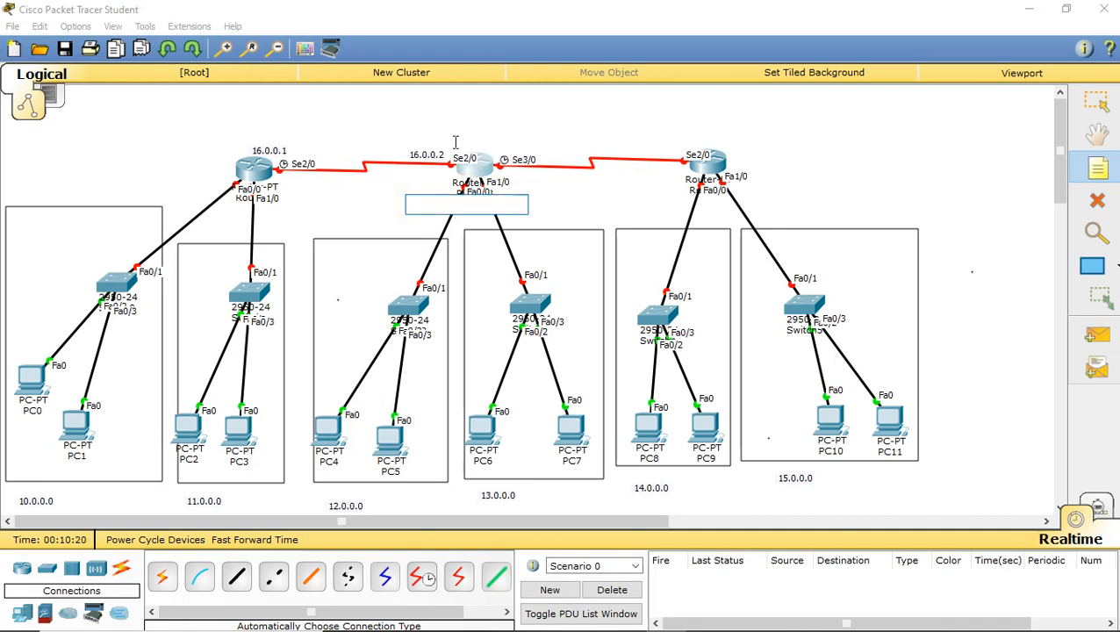
Step: Label the second serial link with the note 17.0.0.1 above Router3's Se3/0 port and 17.0.0.2 beside Router4's Se2/0 port
{"action": "left_click", "coordinate": [495, 135]}
{"action": "left_click", "coordinate": [491, 140]}
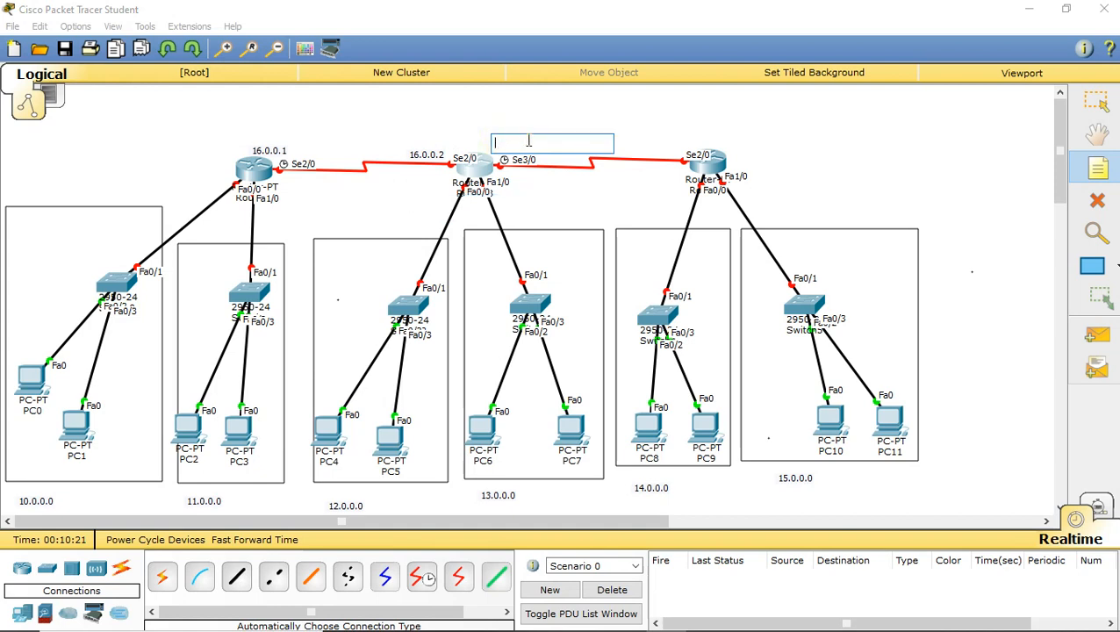
{"action": "type", "text": "17.0.0.1"}
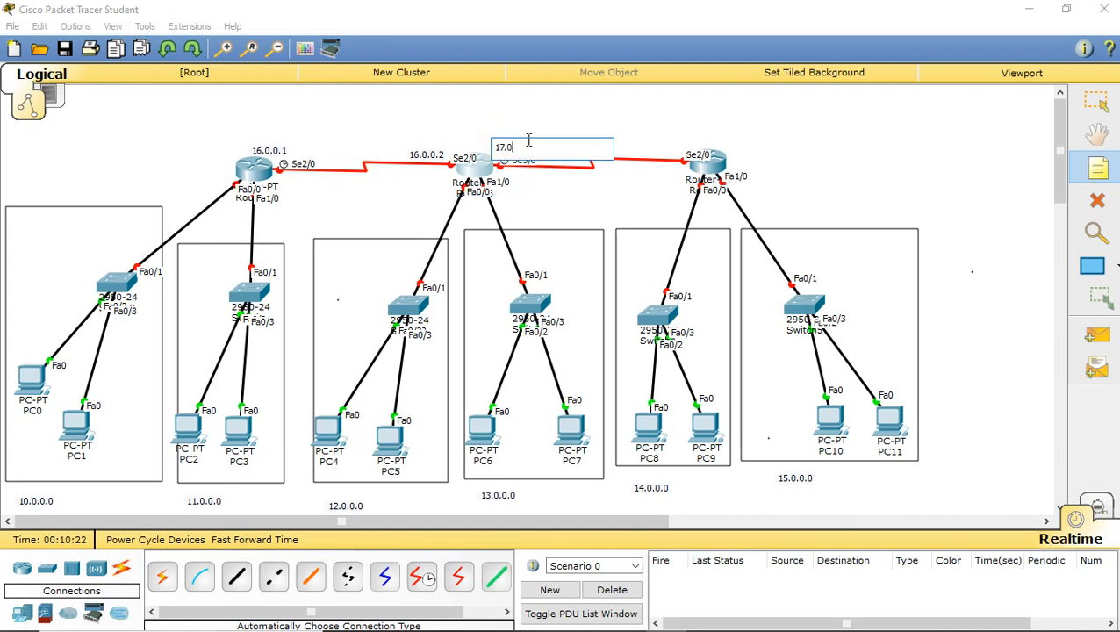
{"action": "left_click", "coordinate": [647, 141]}
{"action": "type", "text": "17."}
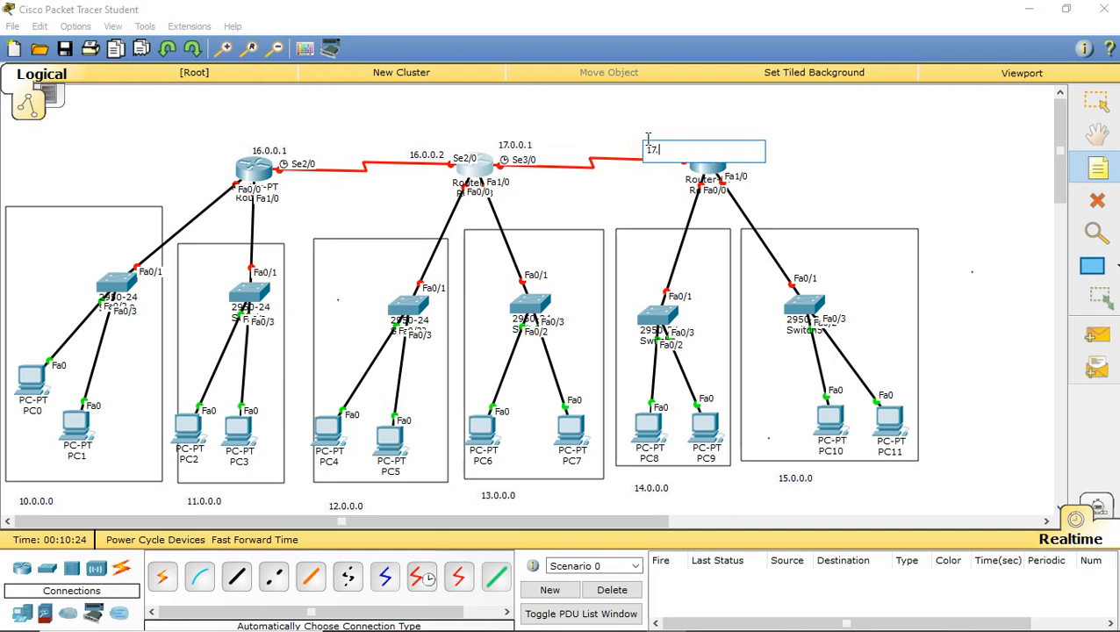
{"action": "type", "text": "0.0.2"}
{"action": "left_click", "coordinate": [849, 171]}
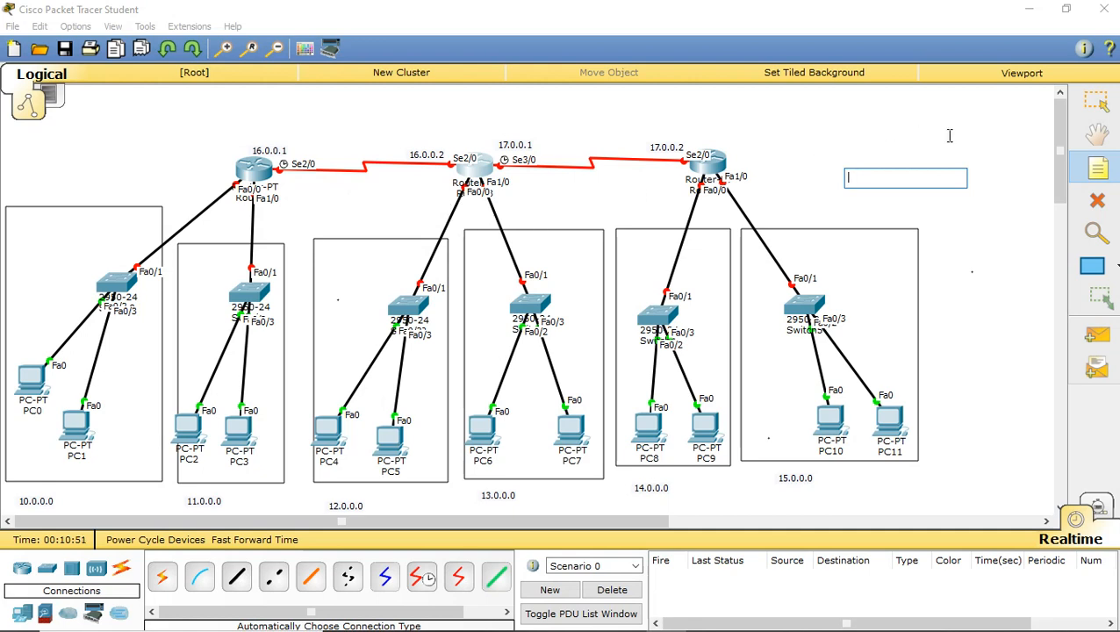
Step: Move Switch0 up and to the left inside its rectangle, away from the crowded port labels
{"action": "left_click", "coordinate": [1097, 101]}
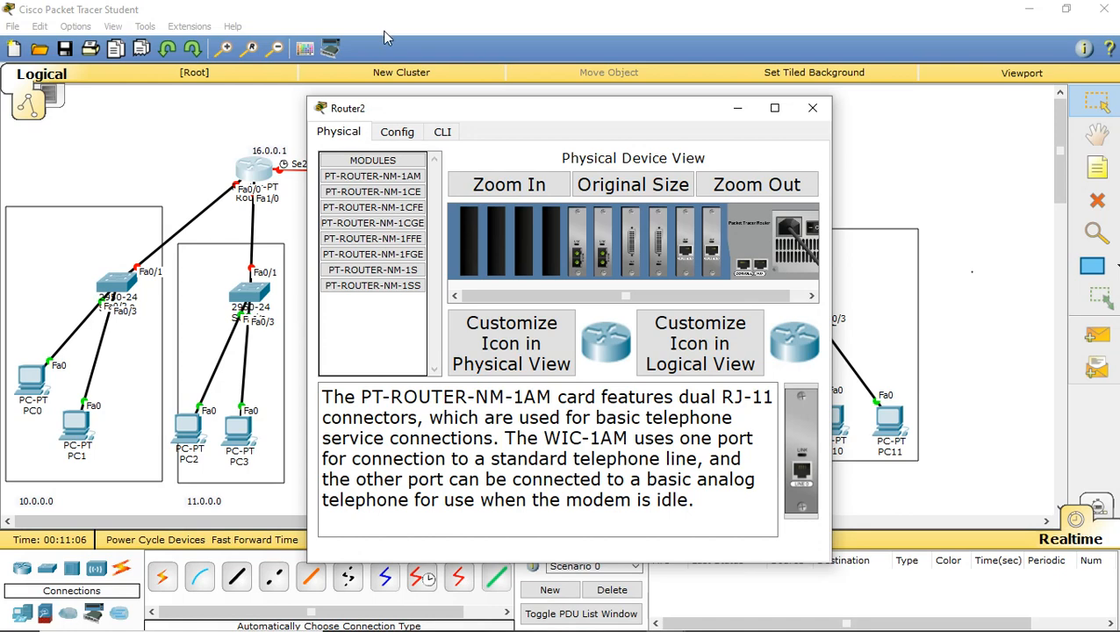
{"action": "left_click", "coordinate": [813, 109]}
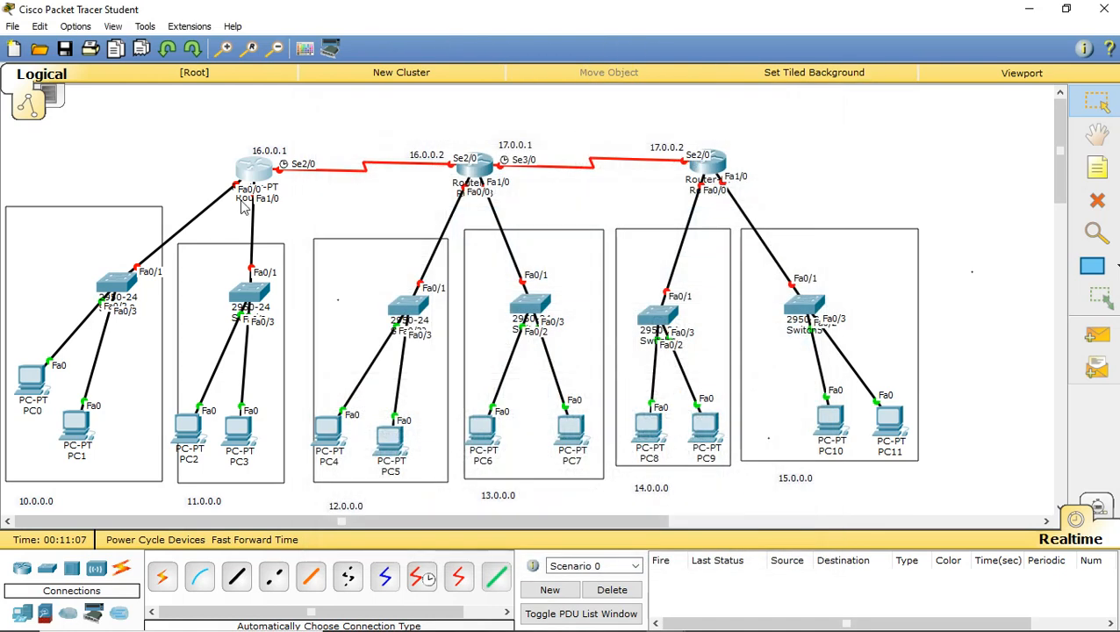
{"action": "left_click_drag", "start_coordinate": [112, 294], "coordinate": [64, 252]}
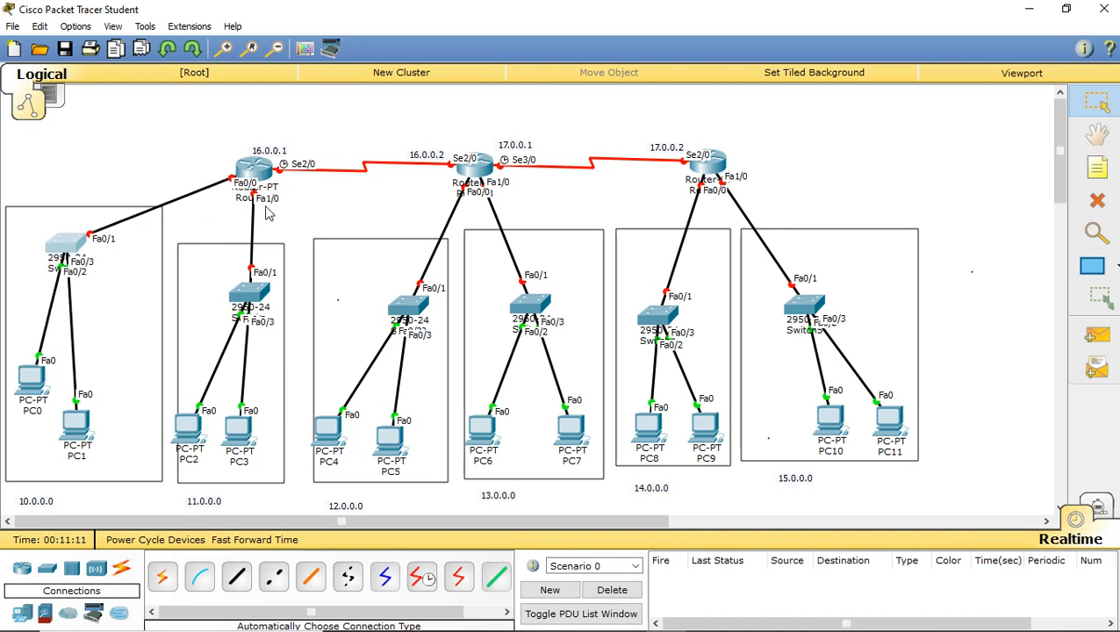
Step: Open Router2's command line, decline the initial configuration dialog with no, and bring up the Router> prompt
{"action": "left_click", "coordinate": [263, 172]}
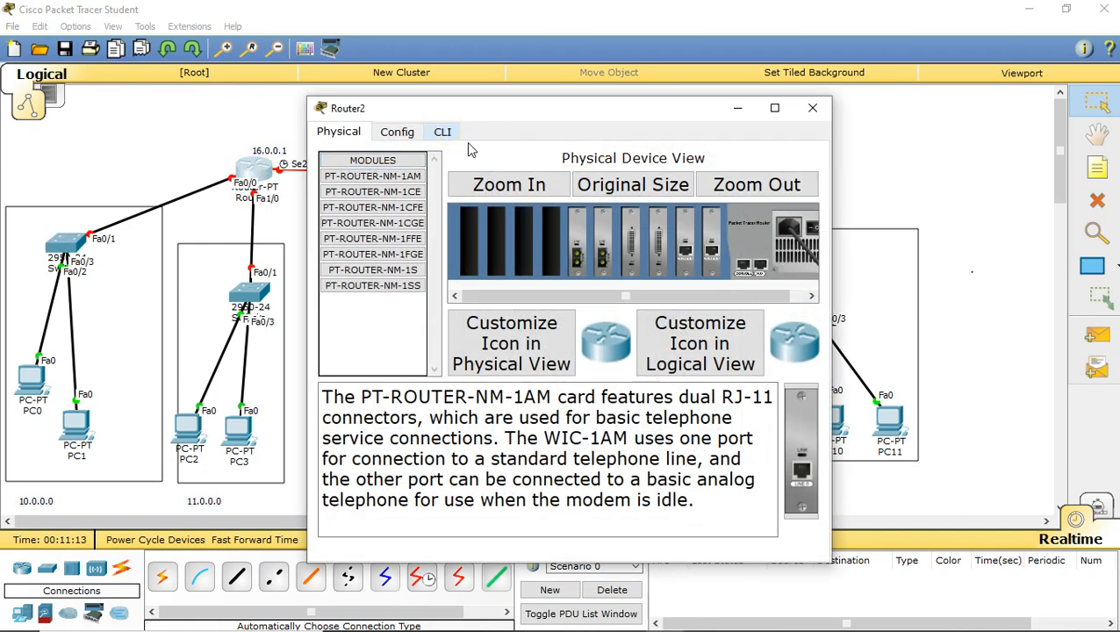
{"action": "left_click", "coordinate": [442, 132]}
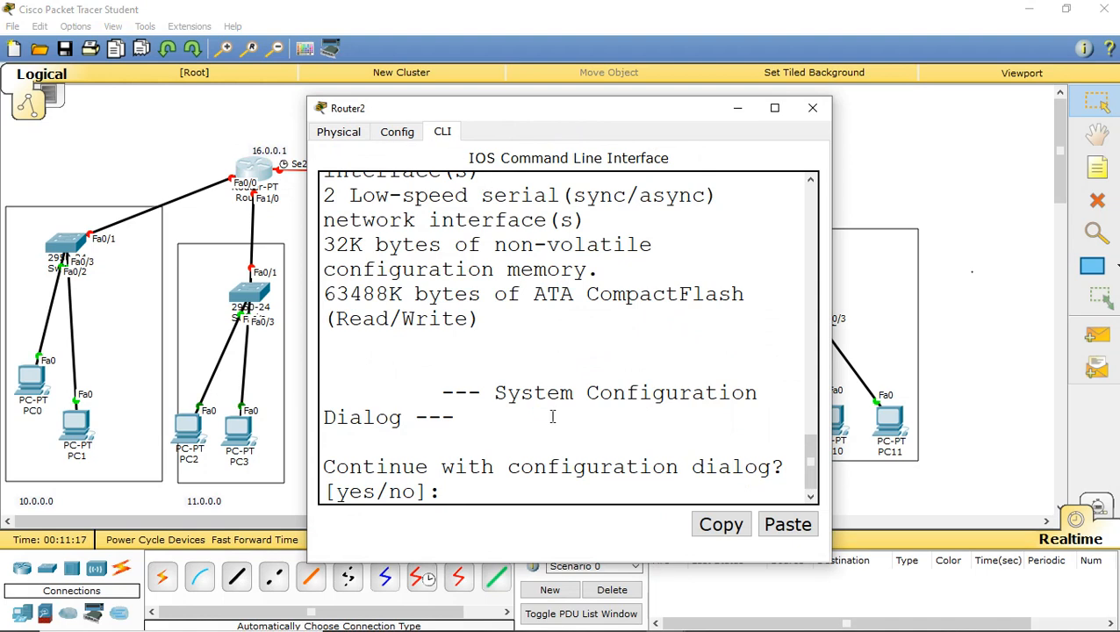
{"action": "left_click_drag", "start_coordinate": [625, 113], "coordinate": [771, 36]}
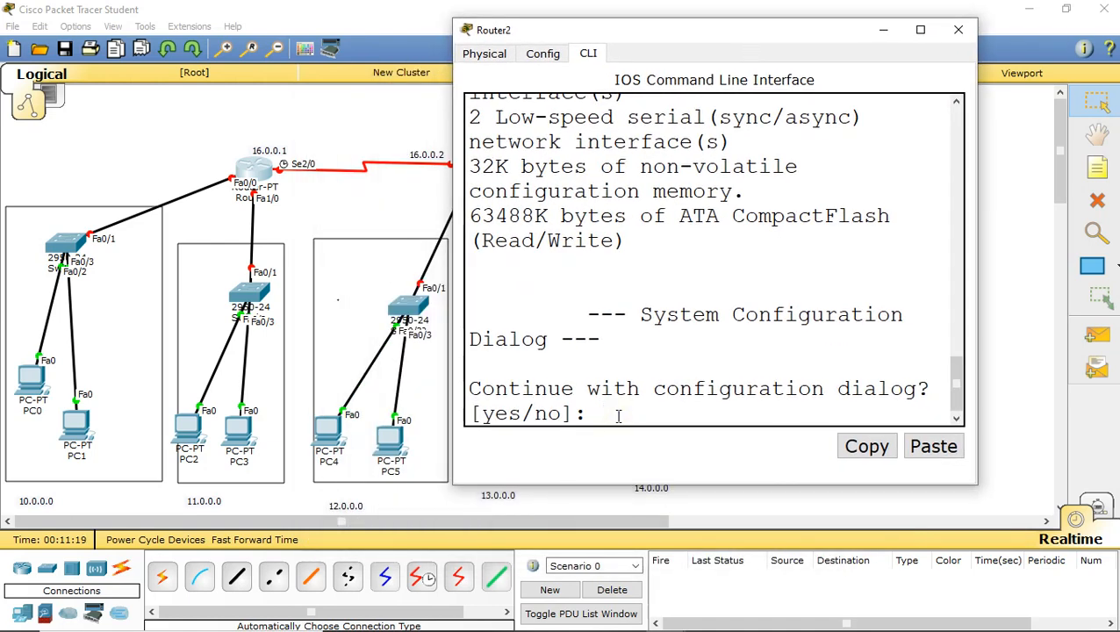
{"action": "type", "text": "no"}
{"action": "key", "text": "Return"}
{"action": "key", "text": "Return"}
{"action": "key", "text": "Return"}
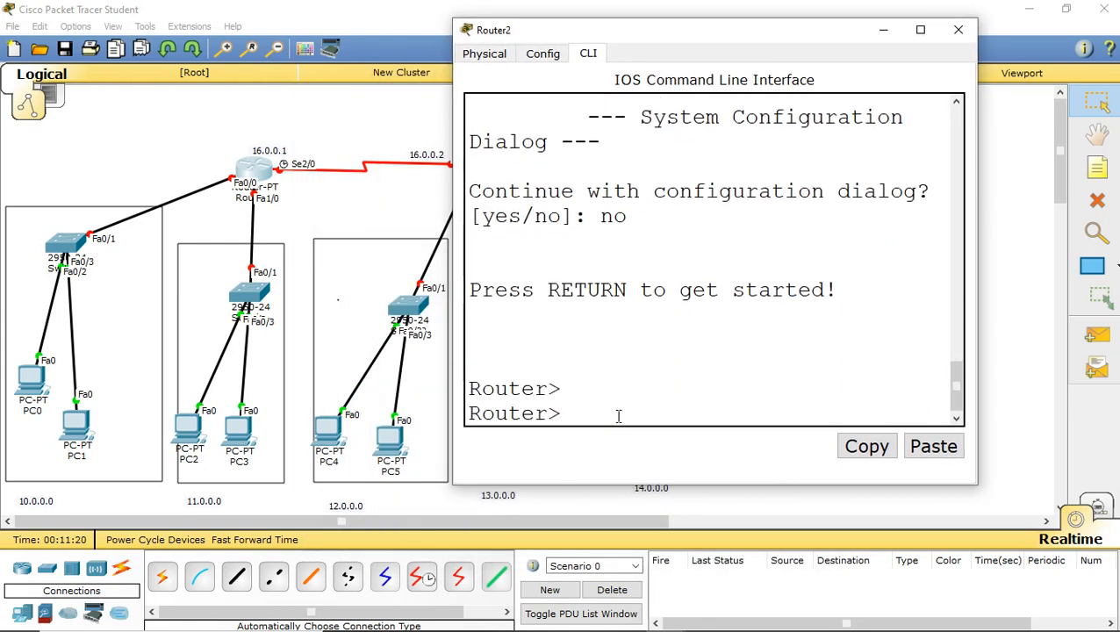
Step: Enter privileged mode on Router2 with enable and global configuration mode with conf t
{"action": "type", "text": "ena bl"}
{"action": "key", "text": "BackSpace"}
{"action": "key", "text": "BackSpace"}
{"action": "key", "text": "BackSpace"}
{"action": "key", "text": "BackSpace"}
{"action": "type", "text": "able"}
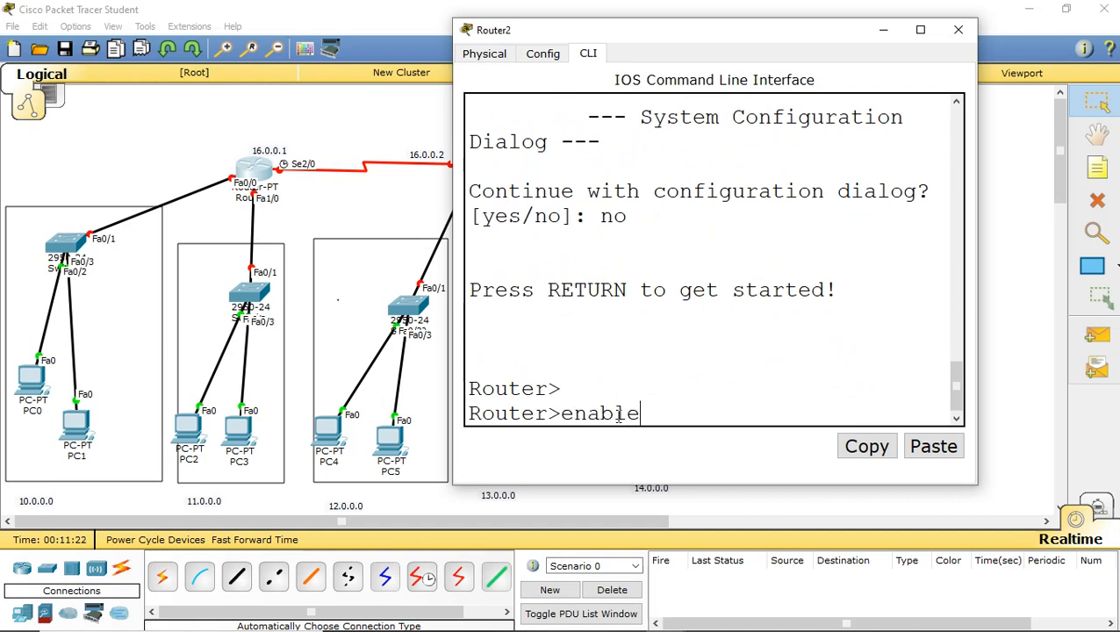
{"action": "key", "text": "Return"}
{"action": "type", "text": "conf"}
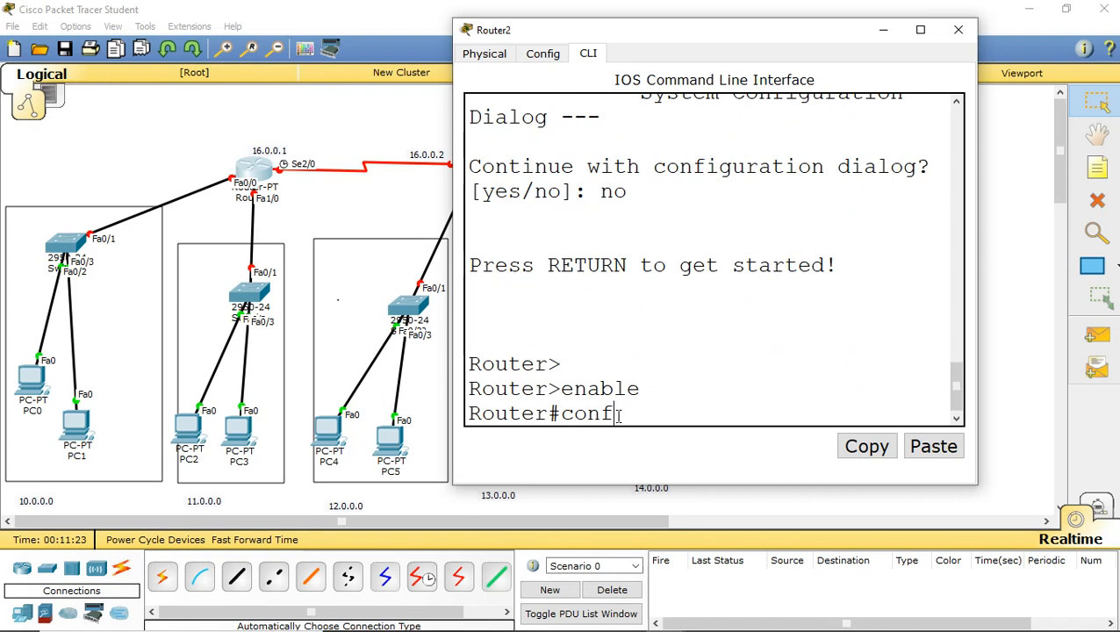
{"action": "type", "text": " t"}
{"action": "key", "text": "Return"}
{"action": "key", "text": "Return"}
{"action": "key", "text": "Return"}
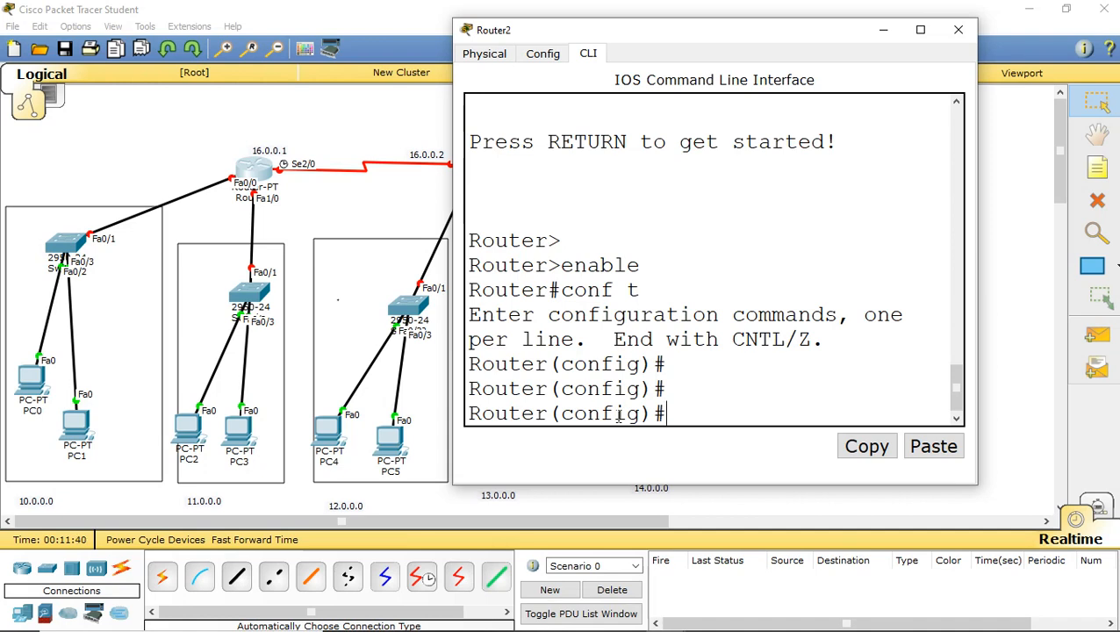
Step: Enter interface configuration mode for Router2's FastEthernet port with int f0/0
{"action": "type", "text": "int"}
{"action": "type", "text": "f0/0"}
{"action": "key", "text": "Return"}
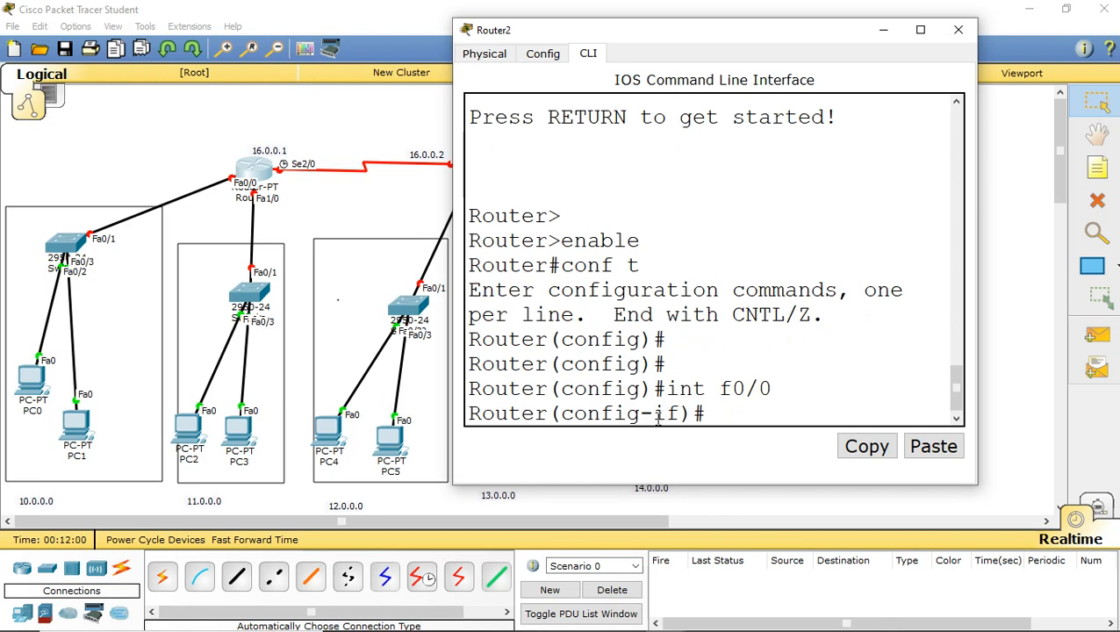
{"action": "left_click_drag", "start_coordinate": [654, 413], "coordinate": [681, 413]}
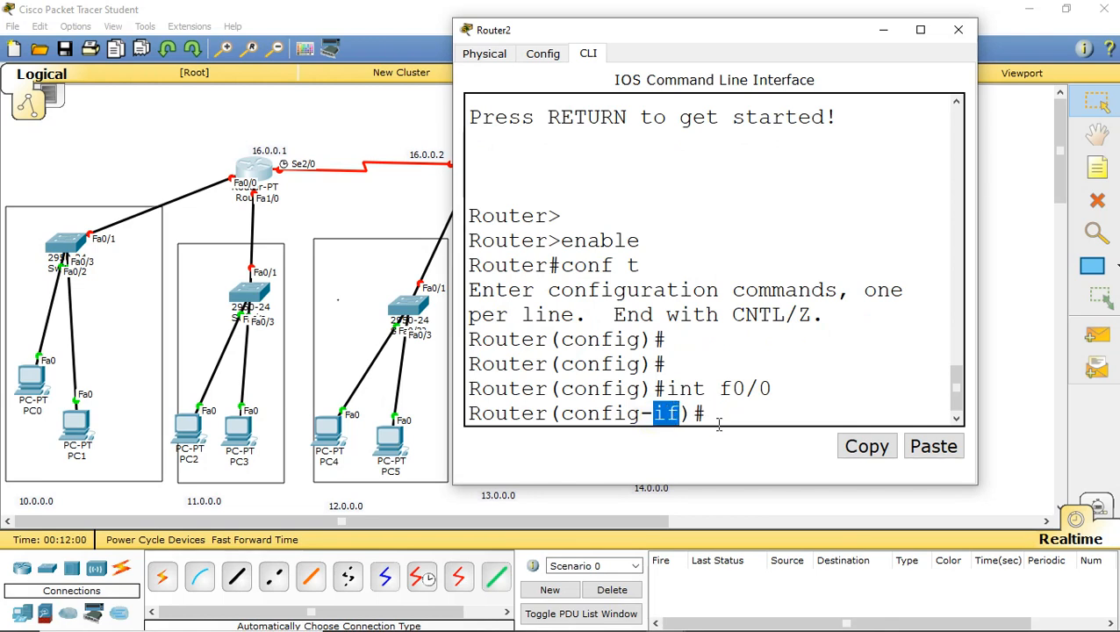
{"action": "left_click", "coordinate": [716, 420]}
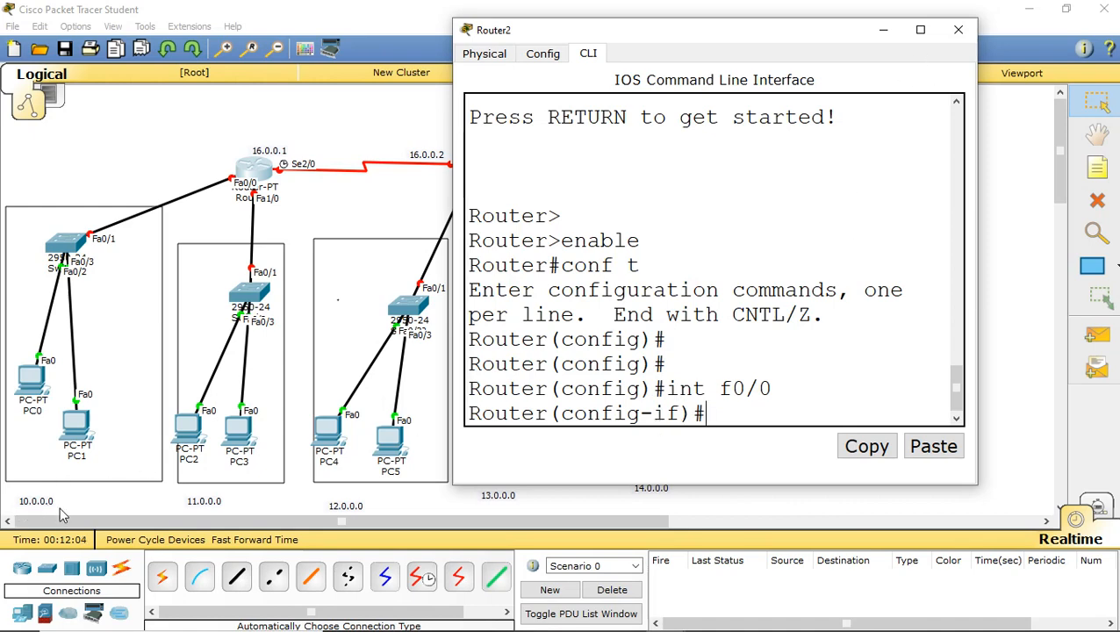
Step: Maximize the Router2 window and try to set the interface address by entering only 10.0.0.1 255.0.0.0
{"action": "left_click", "coordinate": [920, 29]}
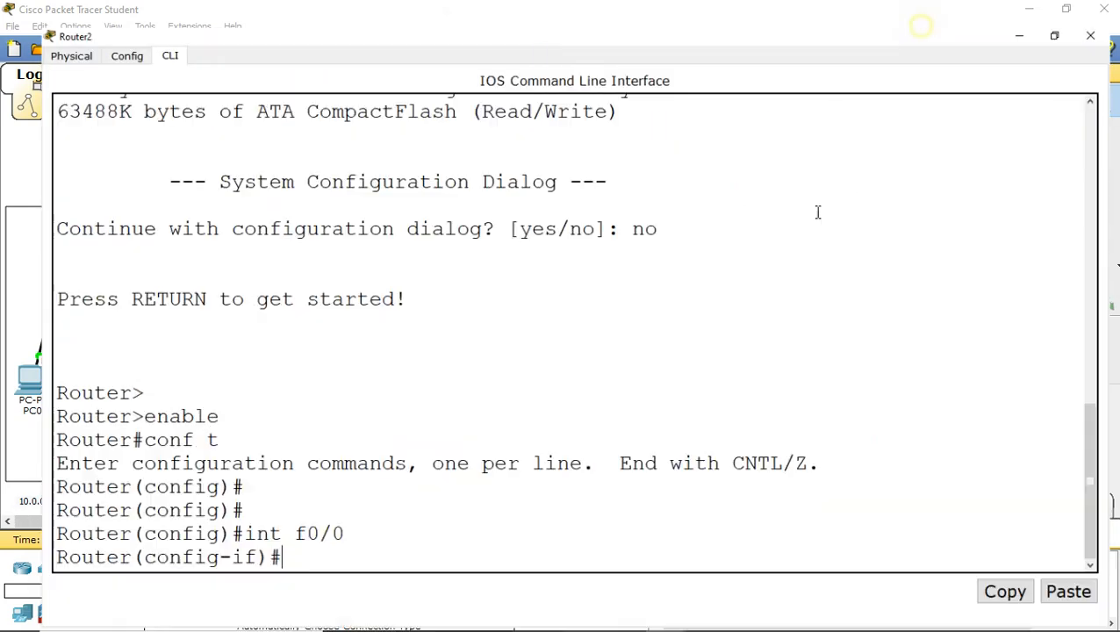
{"action": "type", "text": "10"}
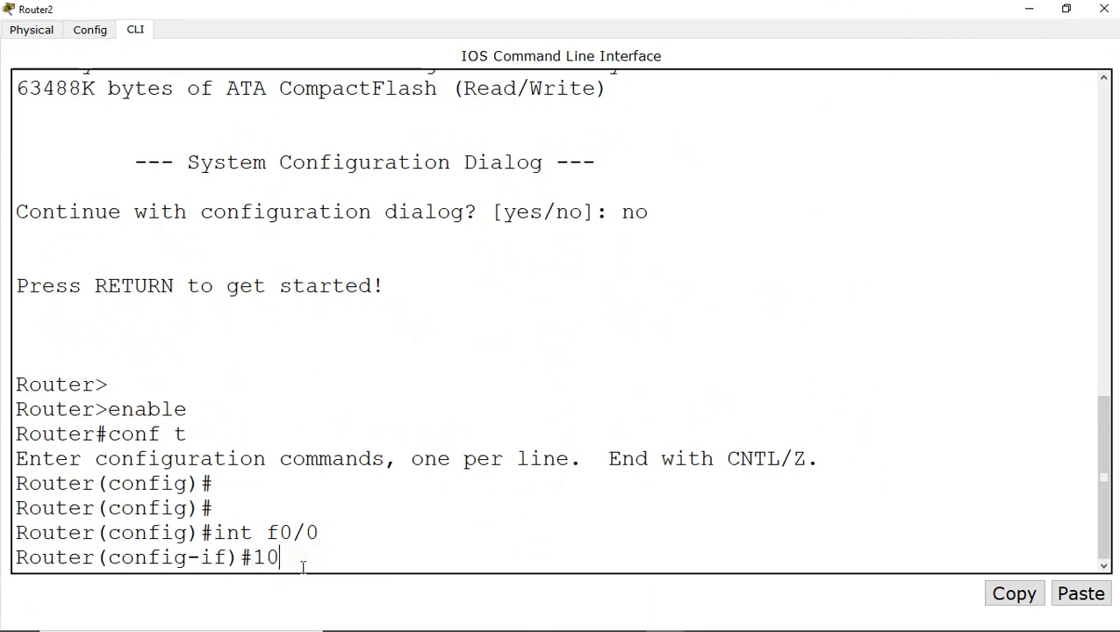
{"action": "type", "text": ".0.0.1 255."}
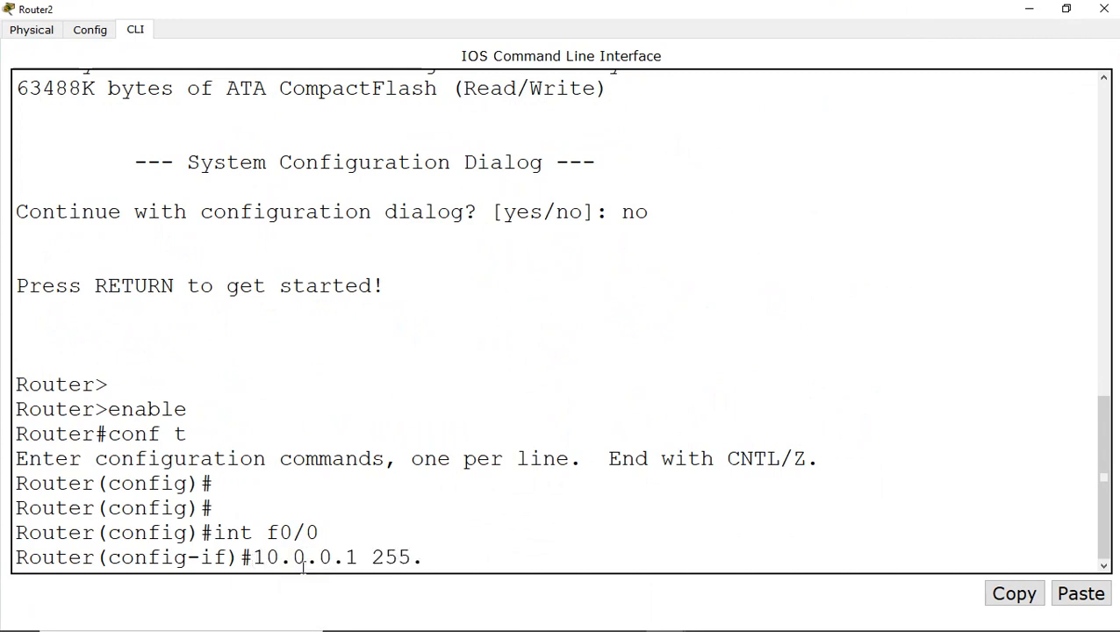
{"action": "type", "text": "0.0.0"}
{"action": "key", "text": "Return"}
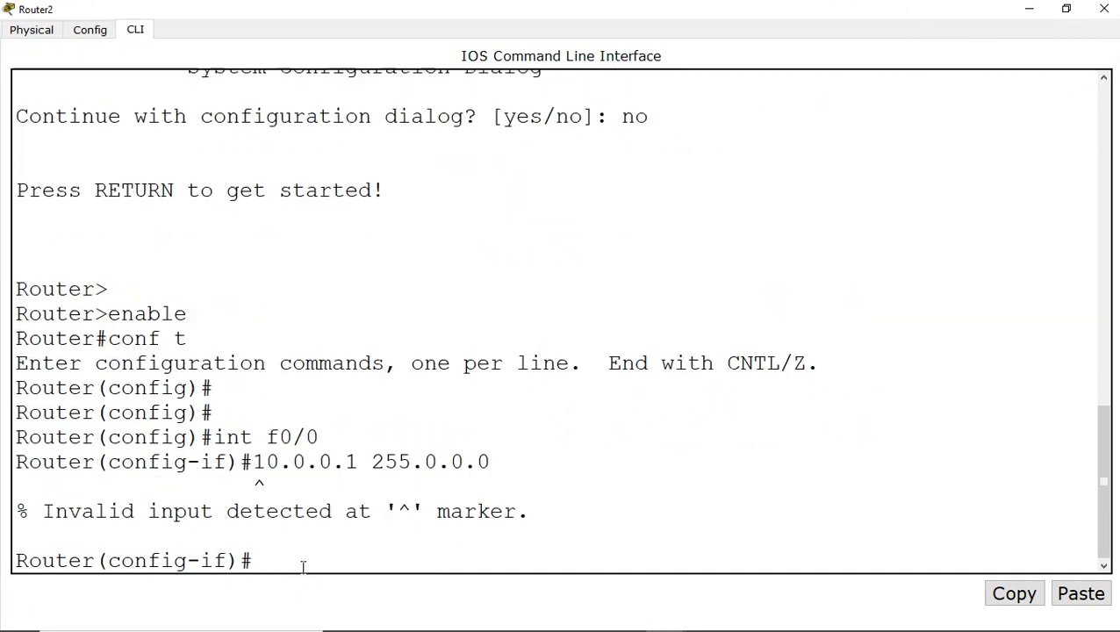
Step: Recall the rejected address command and correct it to ip add 10.0.0.1 255.0.0.0 for Router2's f0/0 interface
{"action": "key", "text": "Up"}
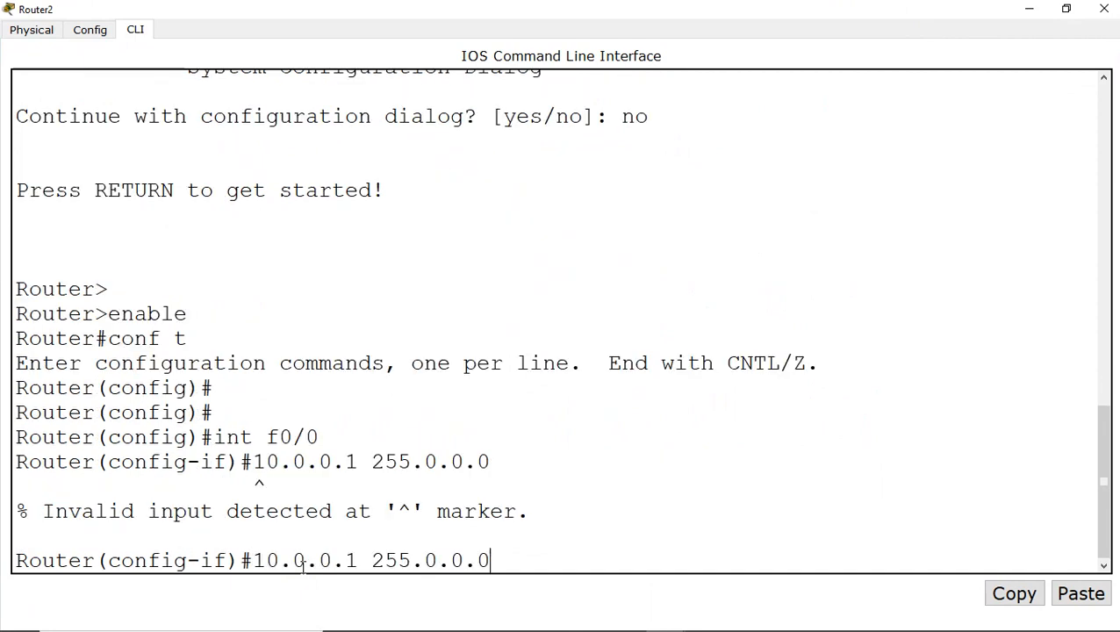
{"action": "key", "text": "Left"}
{"action": "key", "text": "Left"}
{"action": "key", "text": "Left"}
{"action": "key", "text": "Left"}
{"action": "key", "text": "Left"}
{"action": "key", "text": "Left"}
{"action": "key", "text": "Left"}
{"action": "key", "text": "Left"}
{"action": "key", "text": "Left"}
{"action": "key", "text": "Left"}
{"action": "key", "text": "Left"}
{"action": "key", "text": "Left"}
{"action": "type", "text": "ip add"}
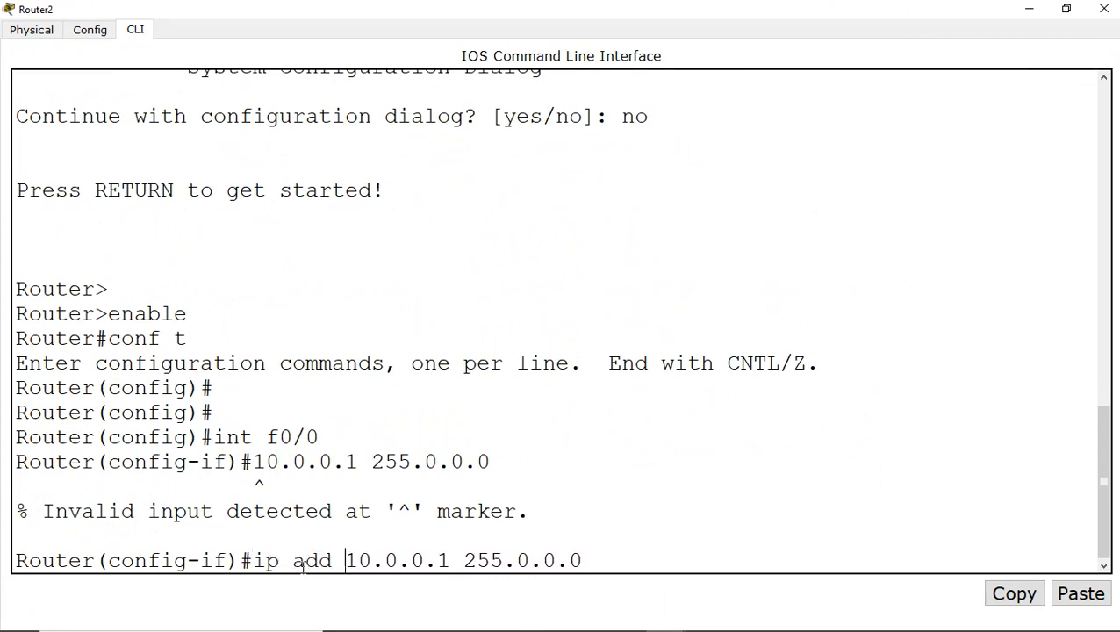
{"action": "key", "text": "Return"}
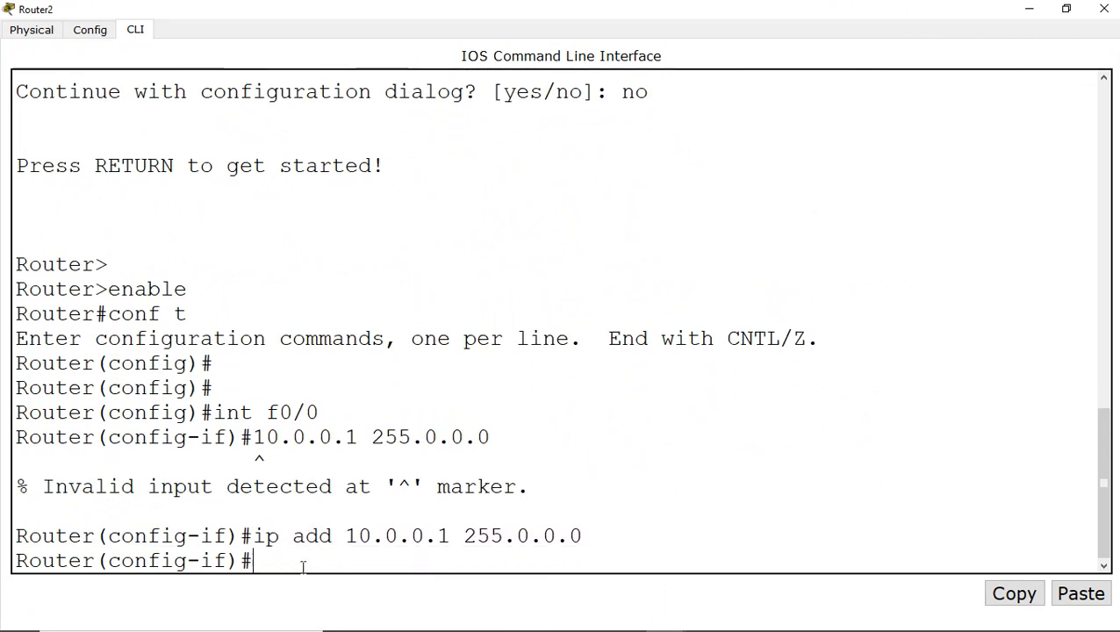
Step: Check the topology behind the Router2 window, then enable the f0/0 interface with no shutdown
{"action": "double_click", "coordinate": [316, 7]}
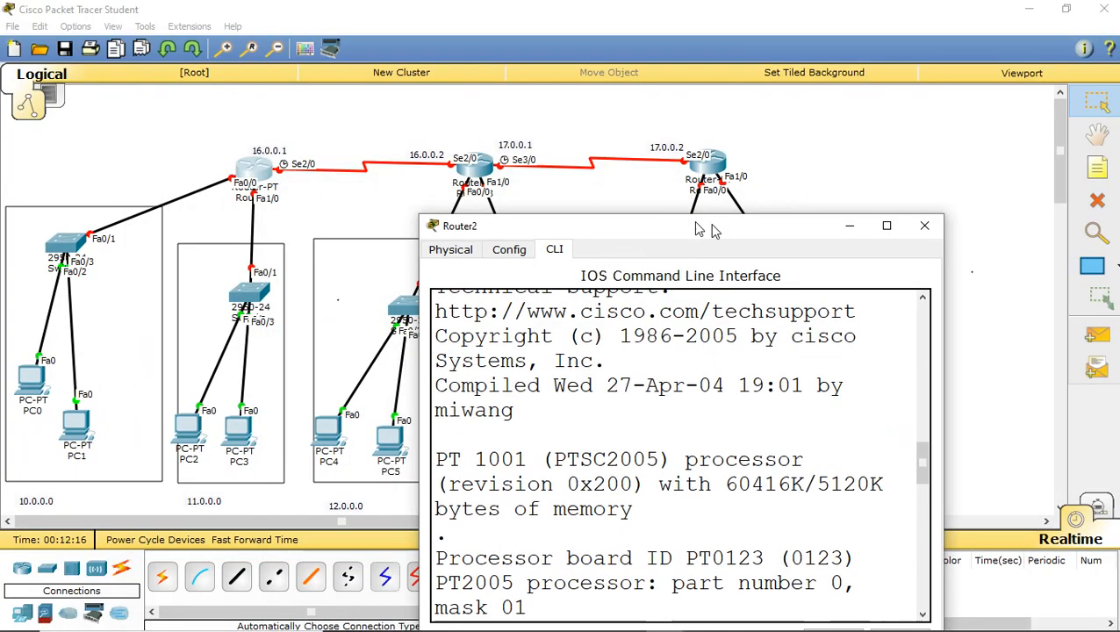
{"action": "left_click_drag", "start_coordinate": [685, 230], "coordinate": [725, 233]}
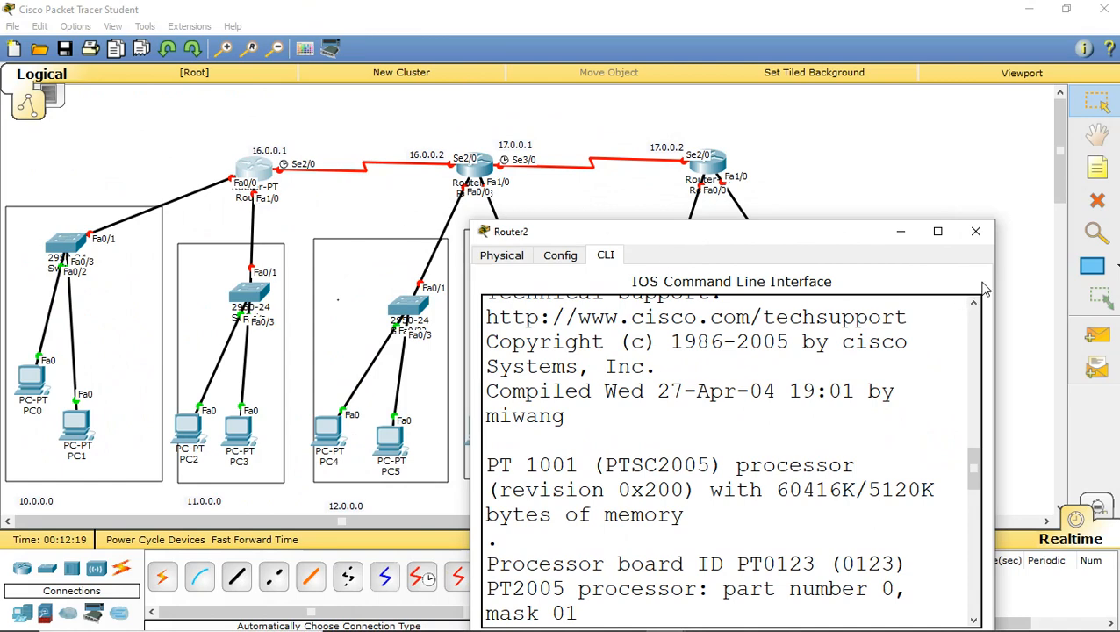
{"action": "left_click", "coordinate": [937, 231]}
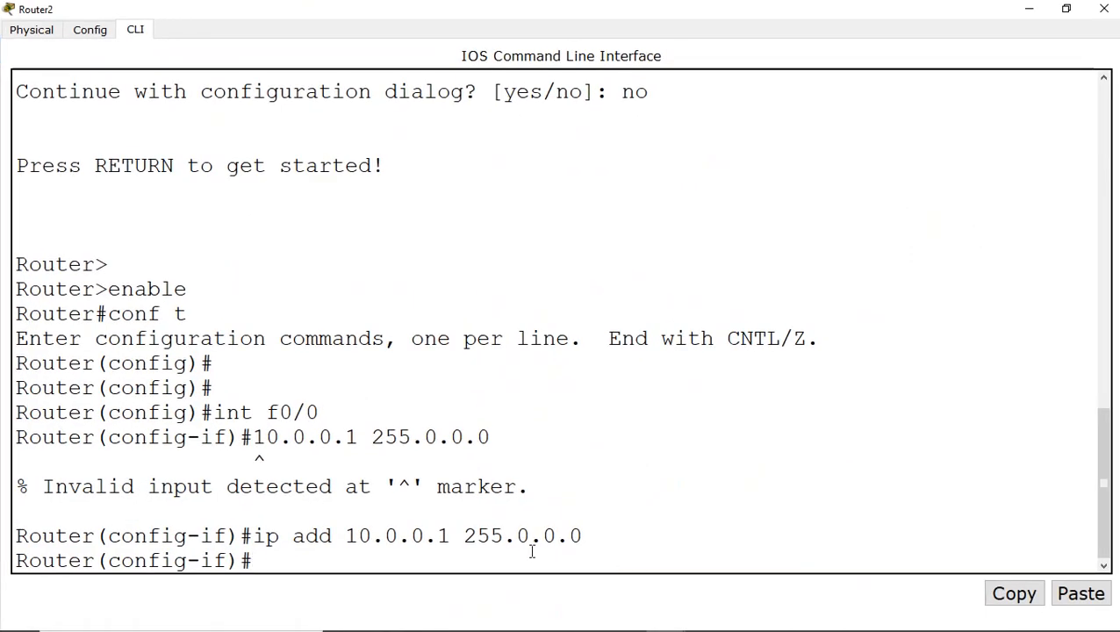
{"action": "type", "text": "no sh"}
{"action": "key", "text": "Tab"}
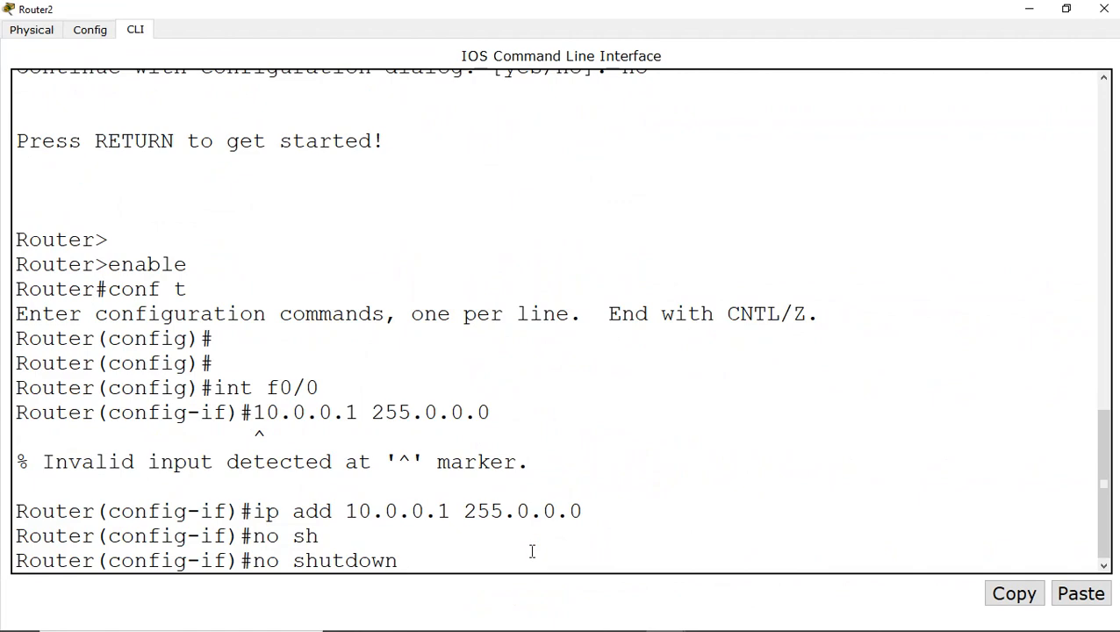
{"action": "key", "text": "Return"}
{"action": "key", "text": "Return"}
{"action": "key", "text": "Return"}
{"action": "key", "text": "Return"}
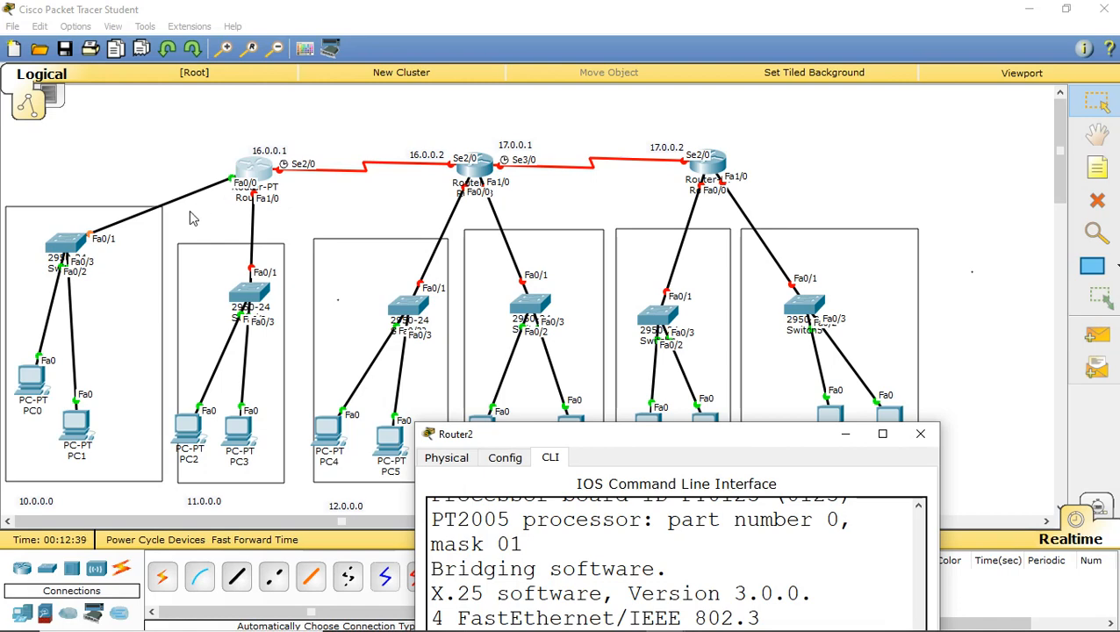
Step: Move the Router2 window clear of the first LANs and enter interface configuration mode with int f1/0
{"action": "left_click_drag", "start_coordinate": [609, 433], "coordinate": [654, 336]}
{"action": "left_click_drag", "start_coordinate": [700, 222], "coordinate": [708, 141]}
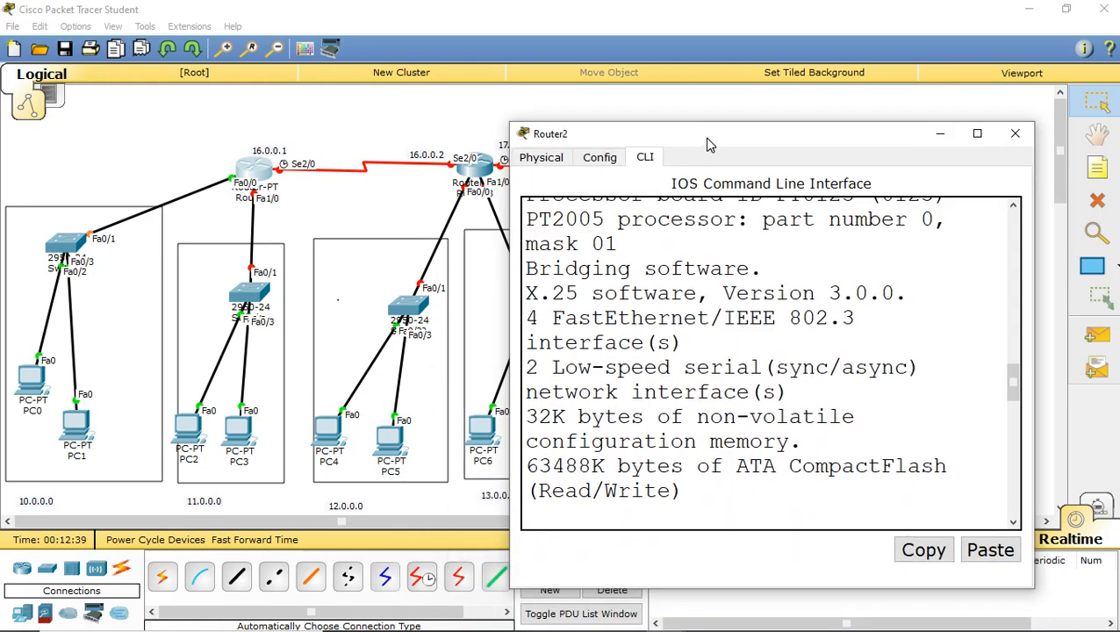
{"action": "scroll", "coordinate": [710, 516], "scroll_direction": "down", "scroll_amount": 10}
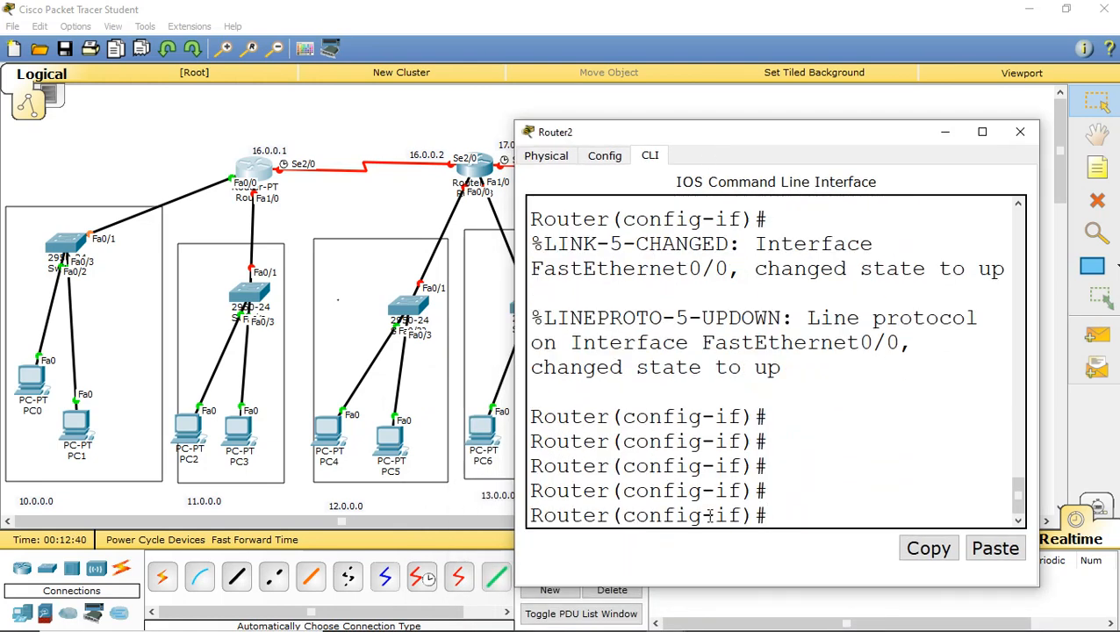
{"action": "type", "text": "int"}
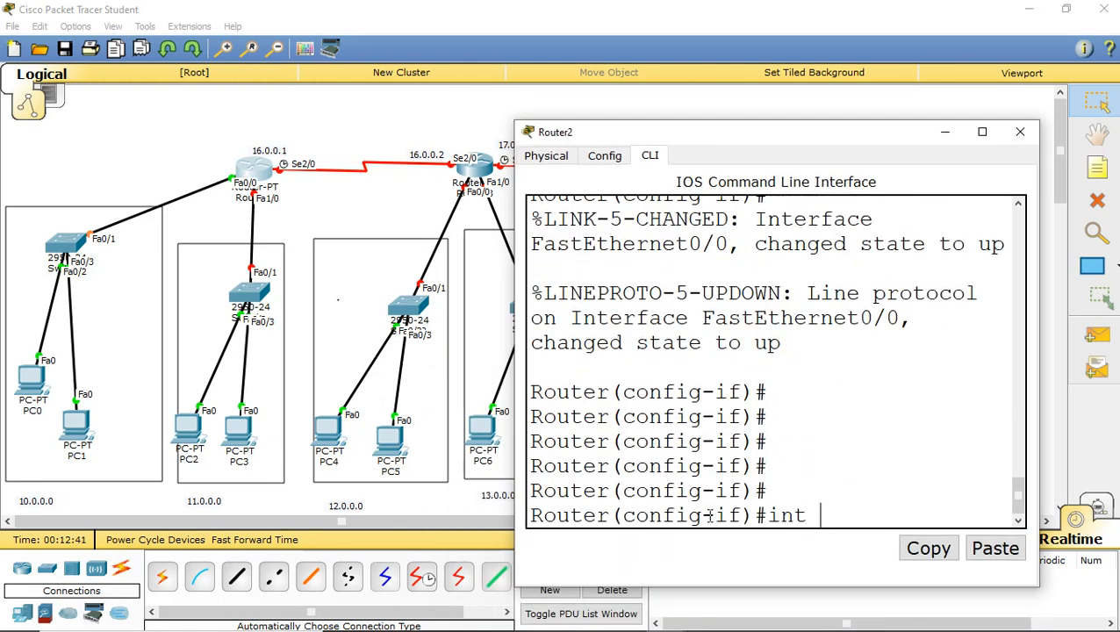
{"action": "type", "text": " f1/0"}
{"action": "key", "text": "Return"}
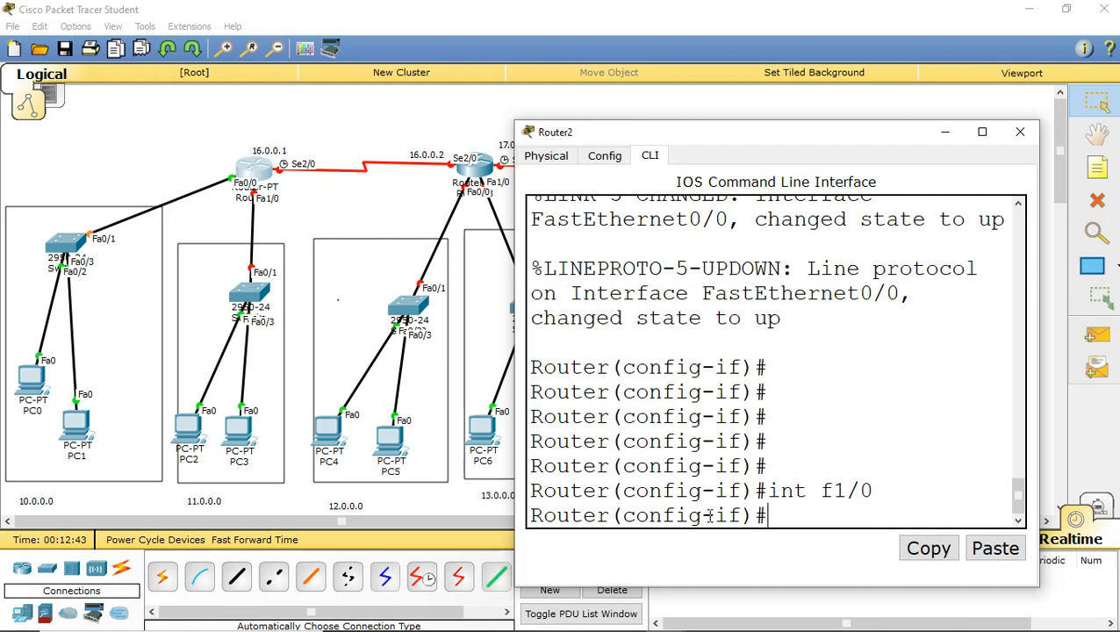
Step: Assign the address to Router2's f1/0 interface with ip add 11.0.0.1 255.0.0.0
{"action": "type", "text": "ip add"}
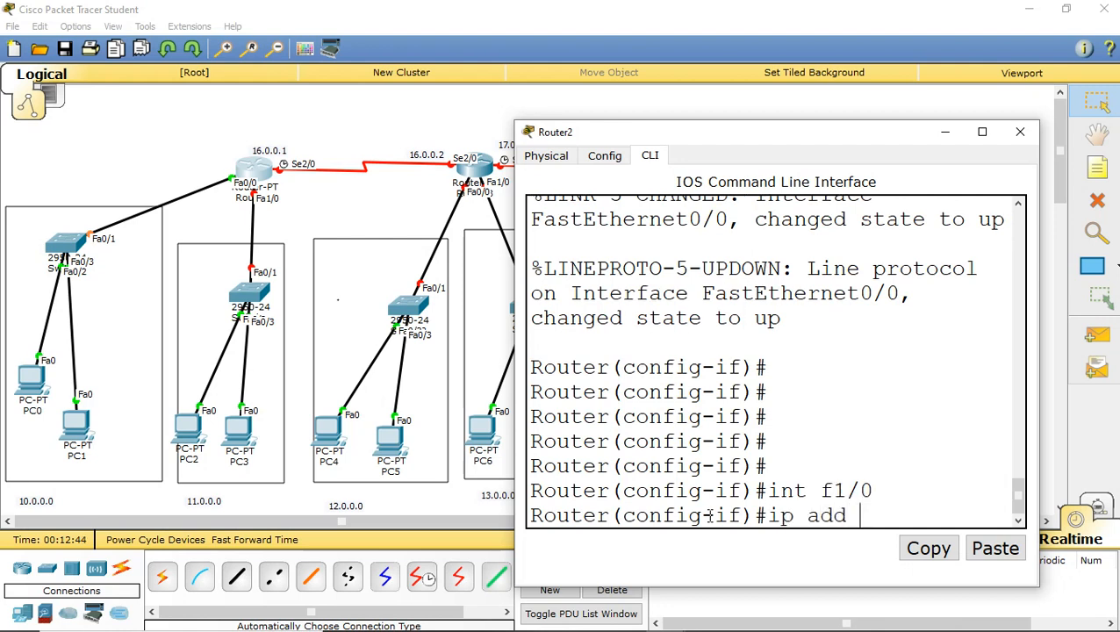
{"action": "type", "text": " 10.0.0.1 255.0.0.0"}
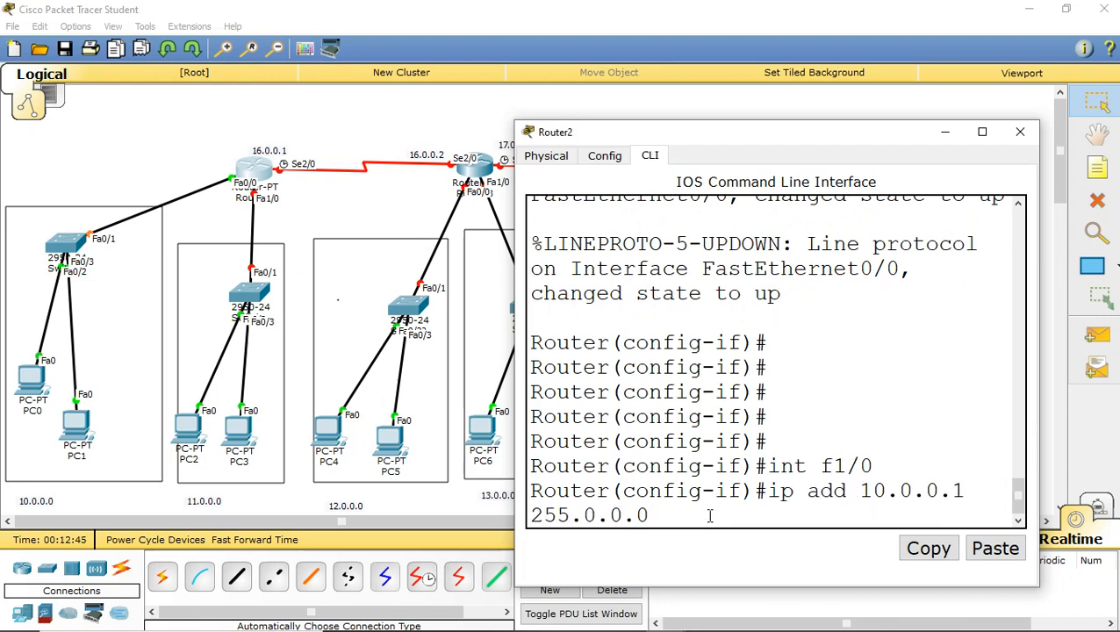
{"action": "key", "text": "Left"}
{"action": "key", "text": "Left"}
{"action": "key", "text": "Left"}
{"action": "key", "text": "Left"}
{"action": "key", "text": "Left"}
{"action": "key", "text": "Left"}
{"action": "key", "text": "Left"}
{"action": "key", "text": "Left"}
{"action": "key", "text": "Left"}
{"action": "key", "text": "Left"}
{"action": "key", "text": "Left"}
{"action": "key", "text": "Left"}
{"action": "key", "text": "Left"}
{"action": "key", "text": "Left"}
{"action": "key", "text": "Left"}
{"action": "key", "text": "Left"}
{"action": "key", "text": "Left"}
{"action": "key", "text": "Left"}
{"action": "key", "text": "Right"}
{"action": "key", "text": "Right"}
{"action": "key", "text": "BackSpace"}
{"action": "type", "text": "1"}
{"action": "key", "text": "Return"}
Step: Enable Router2's f1/0 interface with no sh
{"action": "type", "text": "no sh"}
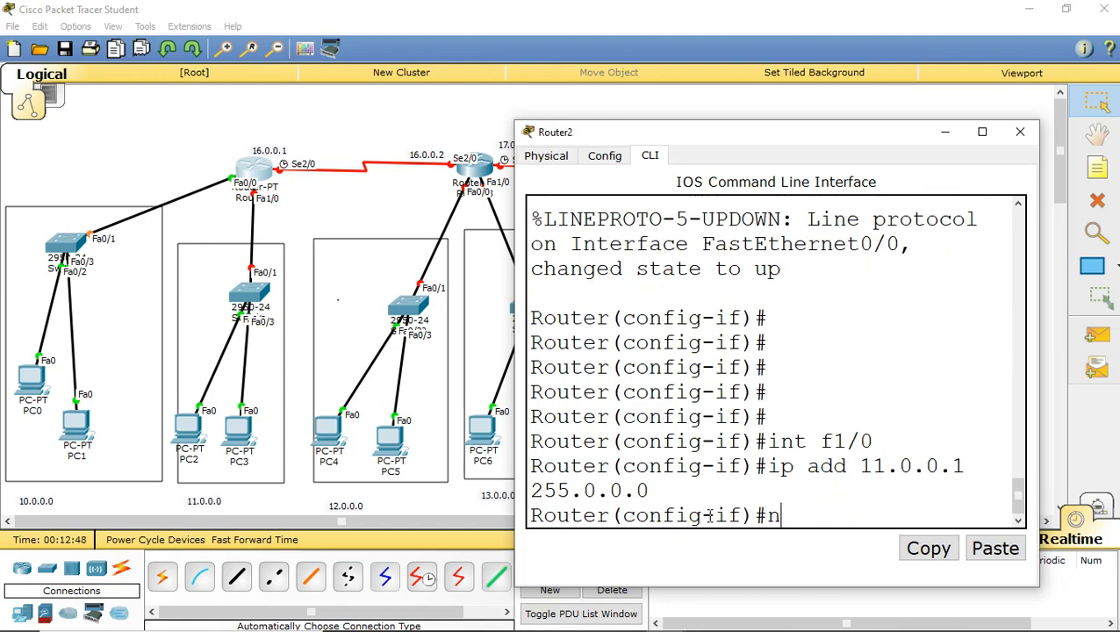
{"action": "key", "text": "Return"}
{"action": "key", "text": "Return"}
{"action": "key", "text": "Return"}
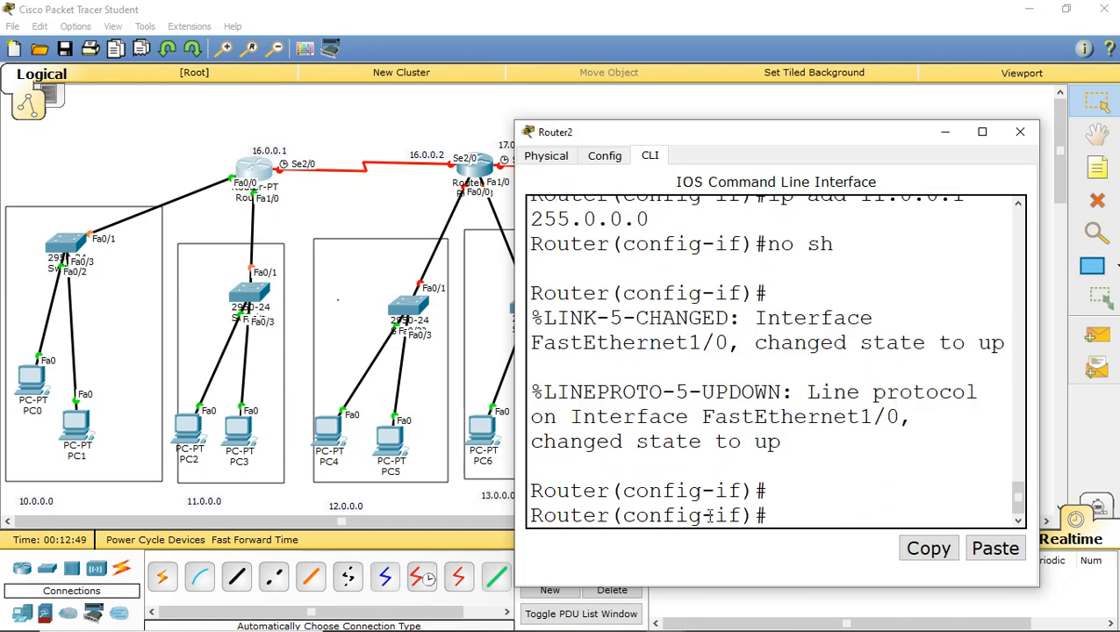
Step: Enter Router2's serial interface with int s2/0 and assign its address with ip add 16.0.0.1 255.0.0.0
{"action": "type", "text": "int s2/0"}
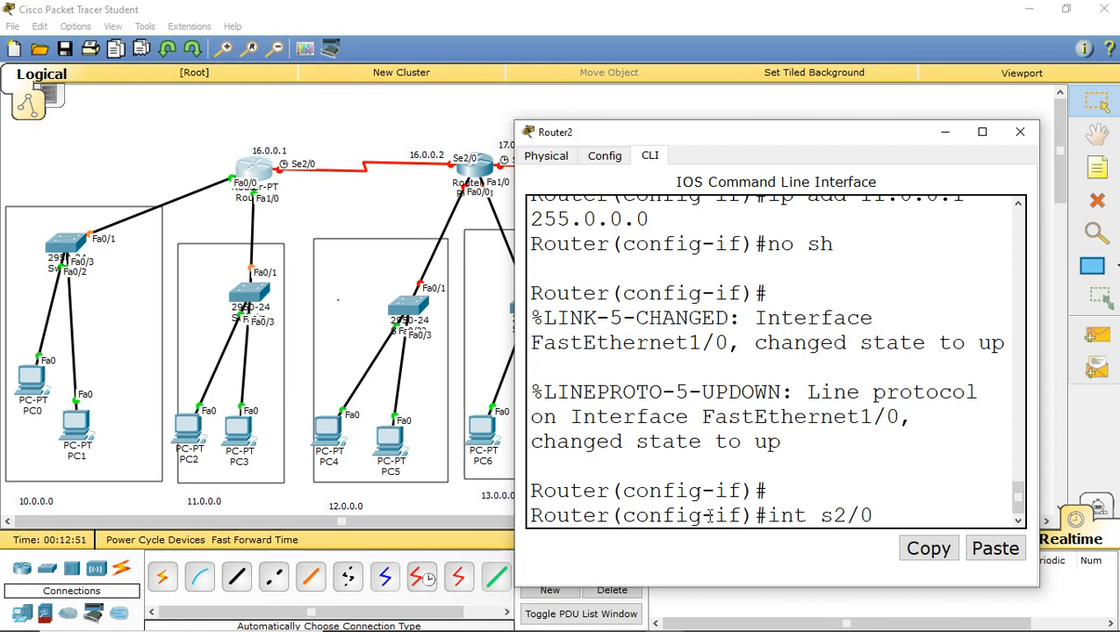
{"action": "key", "text": "Return"}
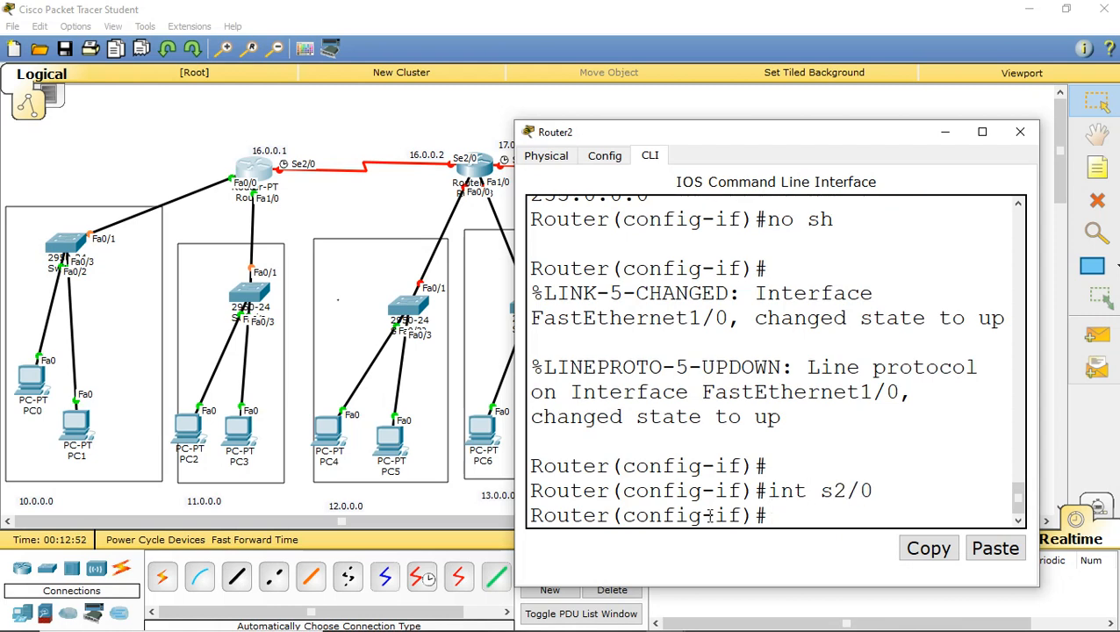
{"action": "type", "text": "no sh"}
{"action": "key", "text": "Up"}
{"action": "key", "text": "Up"}
{"action": "key", "text": "Up"}
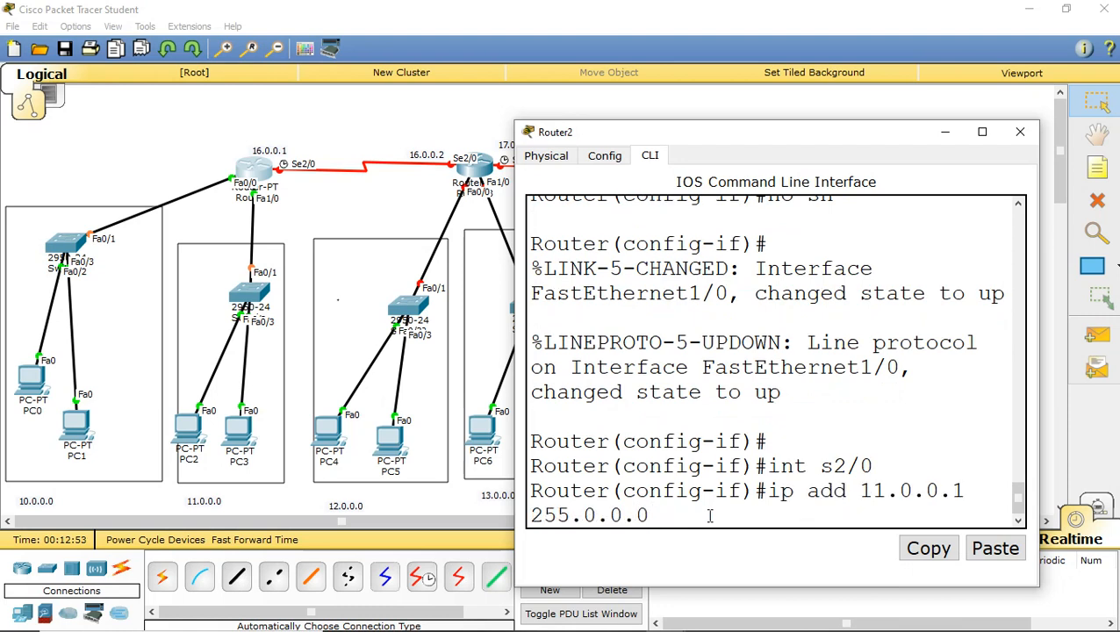
{"action": "key", "text": "Left"}
{"action": "key", "text": "Left"}
{"action": "key", "text": "Left"}
{"action": "key", "text": "Left"}
{"action": "key", "text": "Left"}
{"action": "key", "text": "Left"}
{"action": "key", "text": "Left"}
{"action": "key", "text": "Left"}
{"action": "key", "text": "Left"}
{"action": "key", "text": "Left"}
{"action": "key", "text": "Left"}
{"action": "key", "text": "Left"}
{"action": "key", "text": "Left"}
{"action": "key", "text": "Left"}
{"action": "key", "text": "Left"}
{"action": "key", "text": "Left"}
{"action": "key", "text": "Left"}
{"action": "key", "text": "Left"}
{"action": "key", "text": "Left"}
{"action": "key", "text": "Right"}
{"action": "key", "text": "Right"}
{"action": "key", "text": "Right"}
{"action": "key", "text": "BackSpace"}
{"action": "type", "text": "6"}
{"action": "key", "text": "Return"}
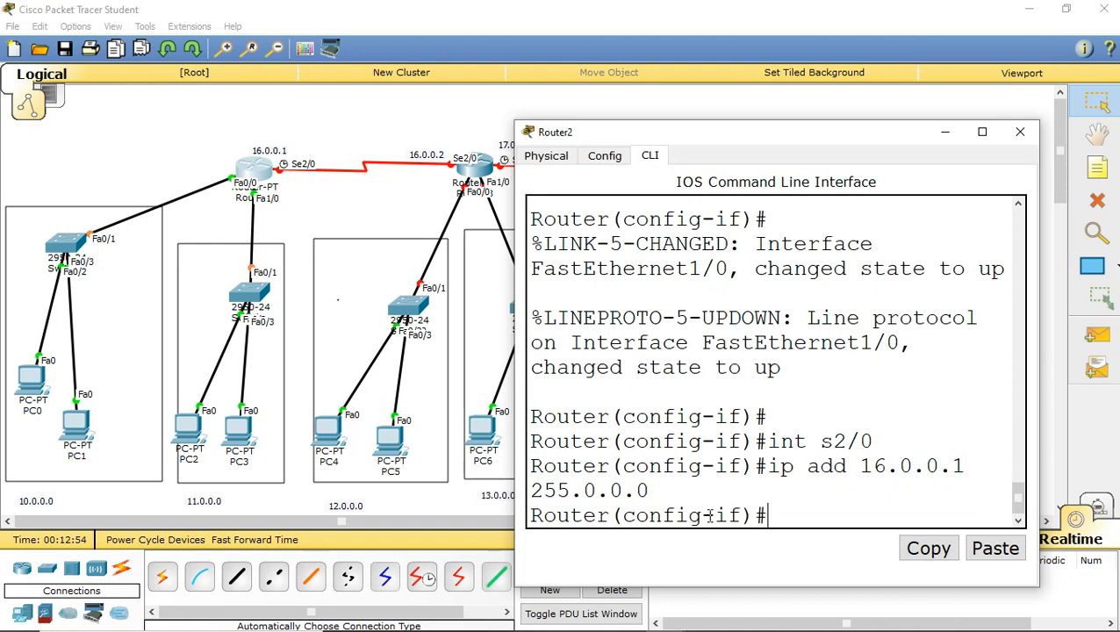
Step: Enable Router2's s2/0 serial interface with no sh
{"action": "type", "text": "no ah"}
{"action": "key", "text": "BackSpace"}
{"action": "key", "text": "BackSpace"}
{"action": "type", "text": "sh"}
{"action": "key", "text": "Return"}
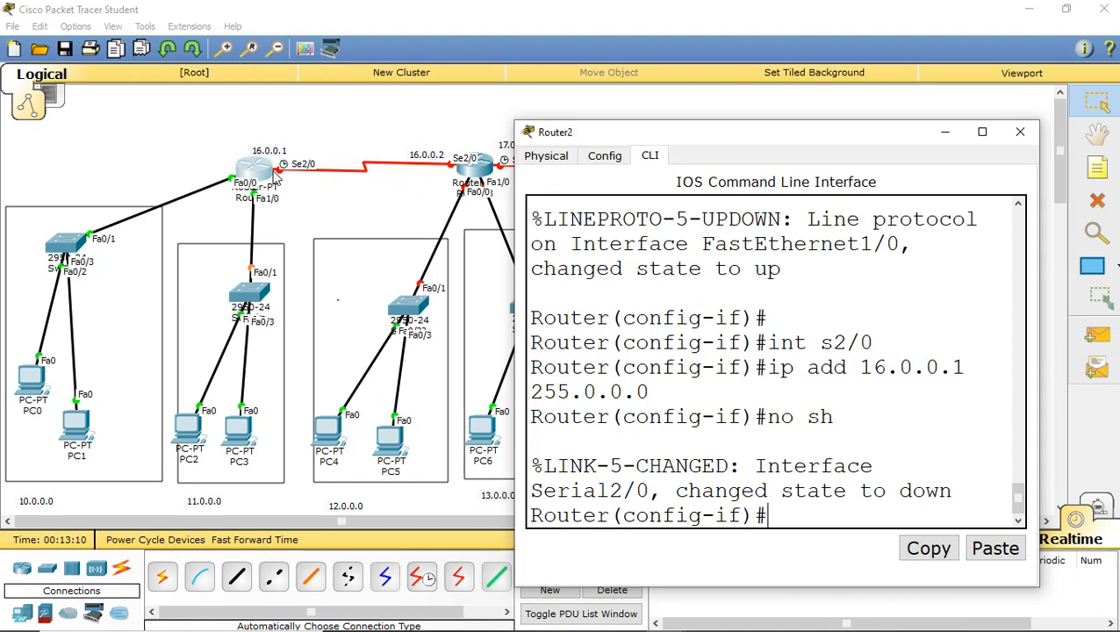
Step: Reopen Router2's command line in a maximized window and return to global configuration mode with exit
{"action": "left_click", "coordinate": [1020, 132]}
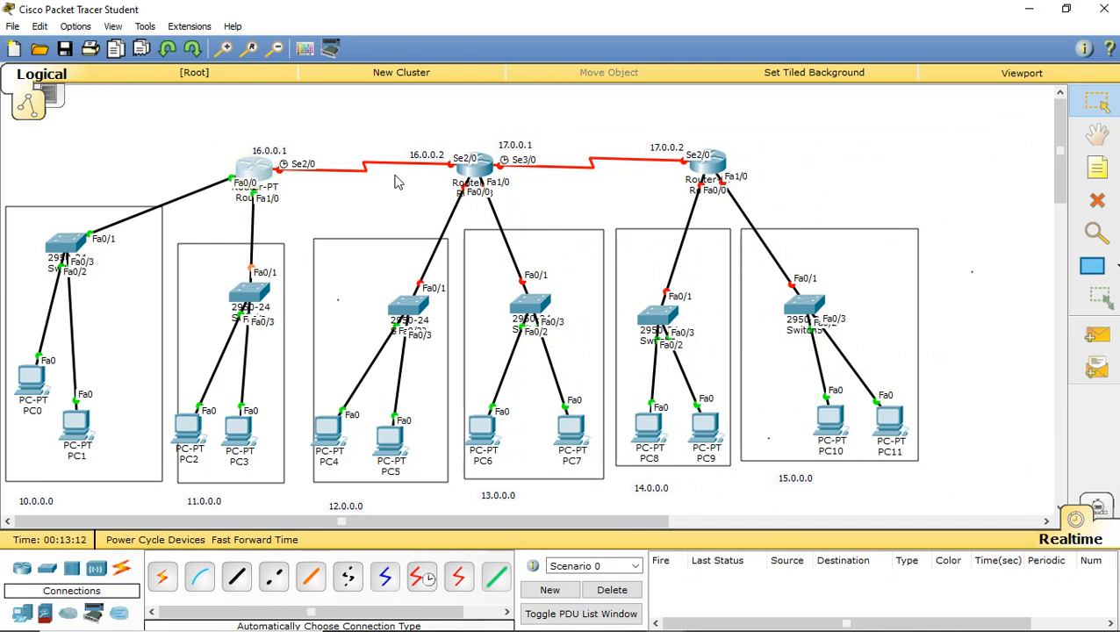
{"action": "left_click", "coordinate": [244, 176]}
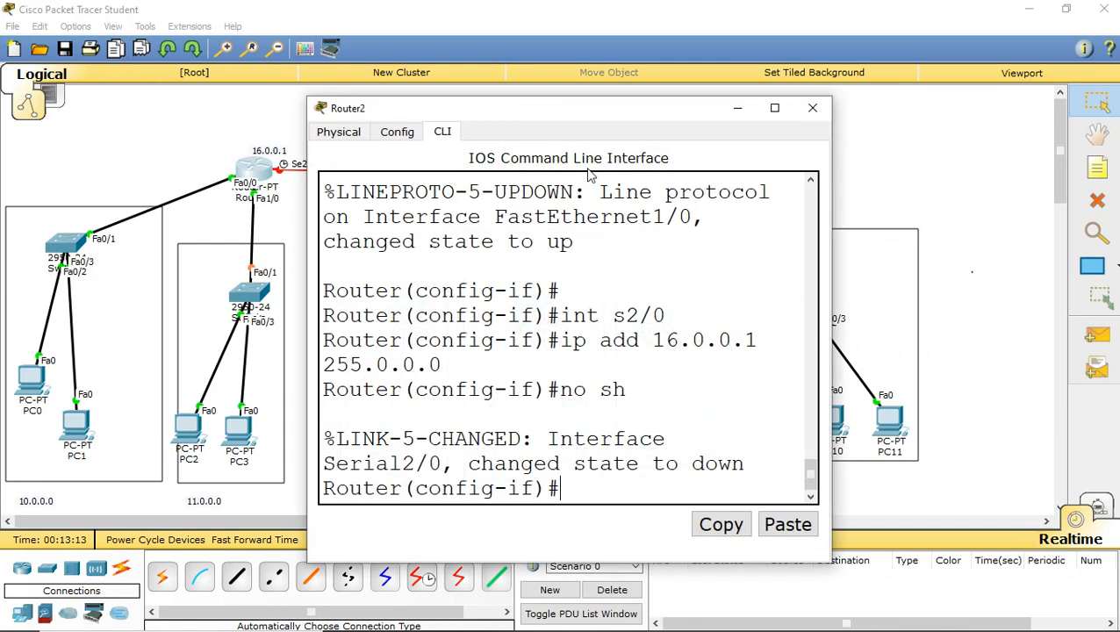
{"action": "left_click", "coordinate": [776, 109]}
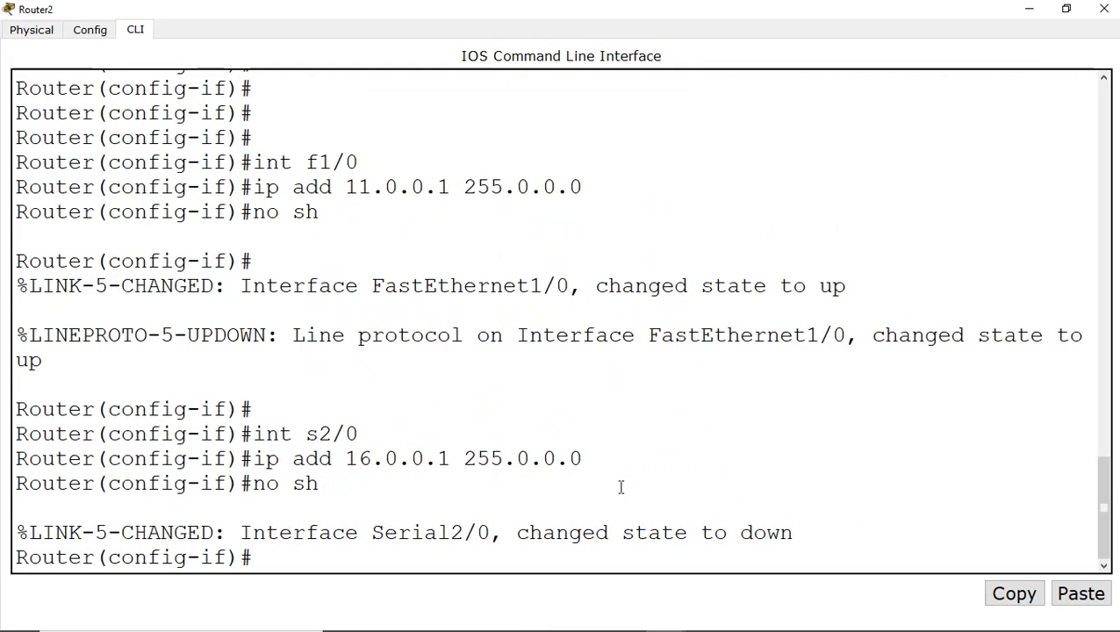
{"action": "type", "text": "exit"}
{"action": "key", "text": "Return"}
{"action": "key", "text": "Return"}
{"action": "key", "text": "Return"}
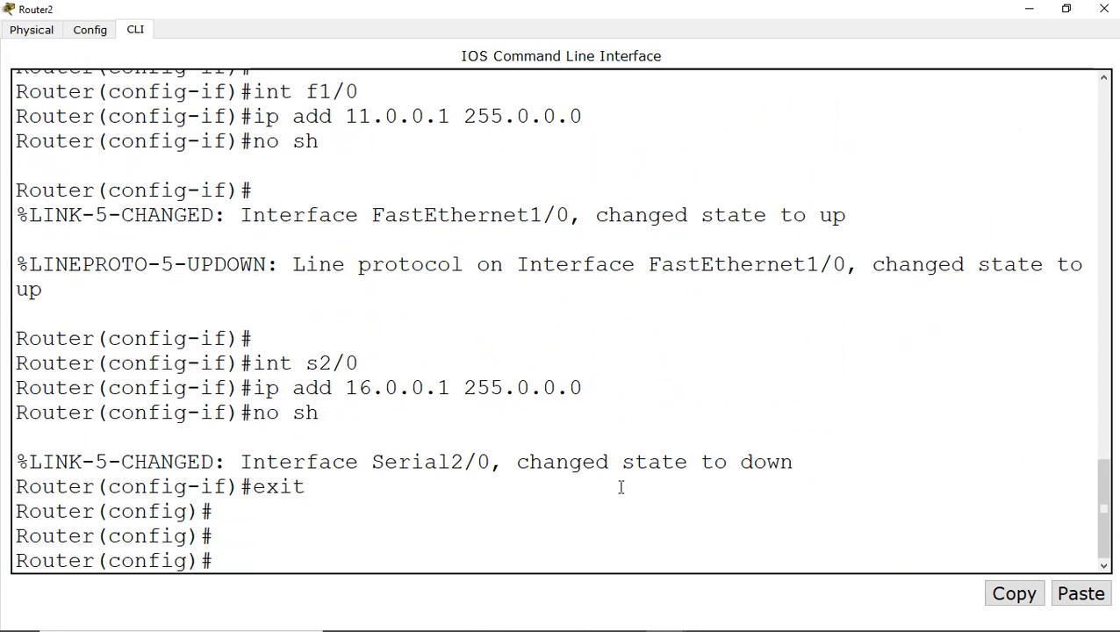
Step: Set the first router's hostname to Router1 with the hostname command and close its window
{"action": "type", "text": "hostname"}
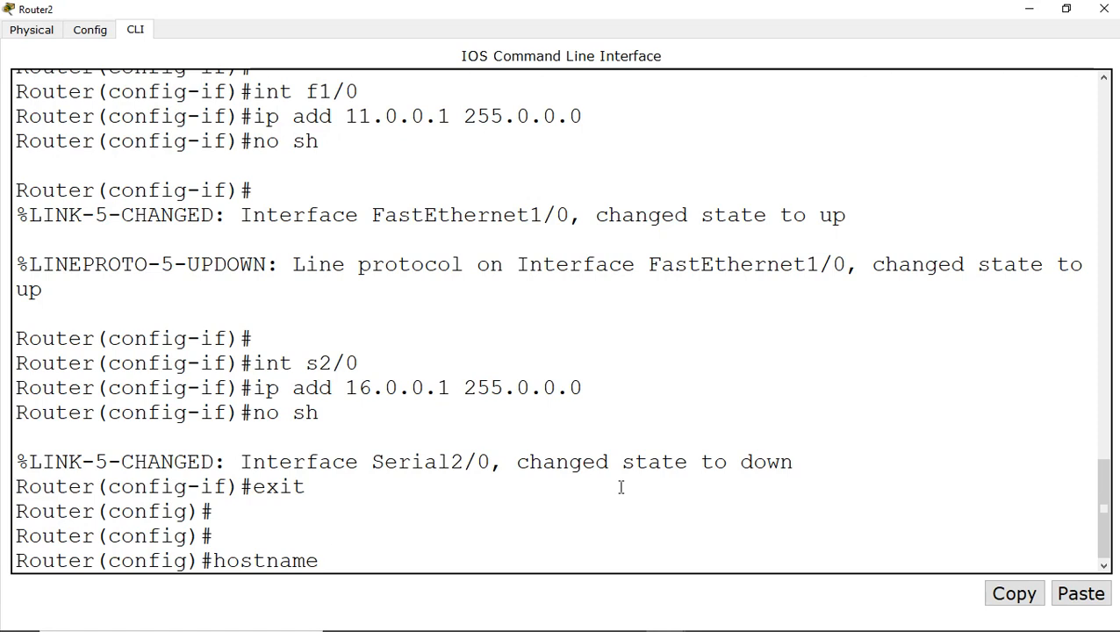
{"action": "type", "text": "Router1"}
{"action": "key", "text": "Return"}
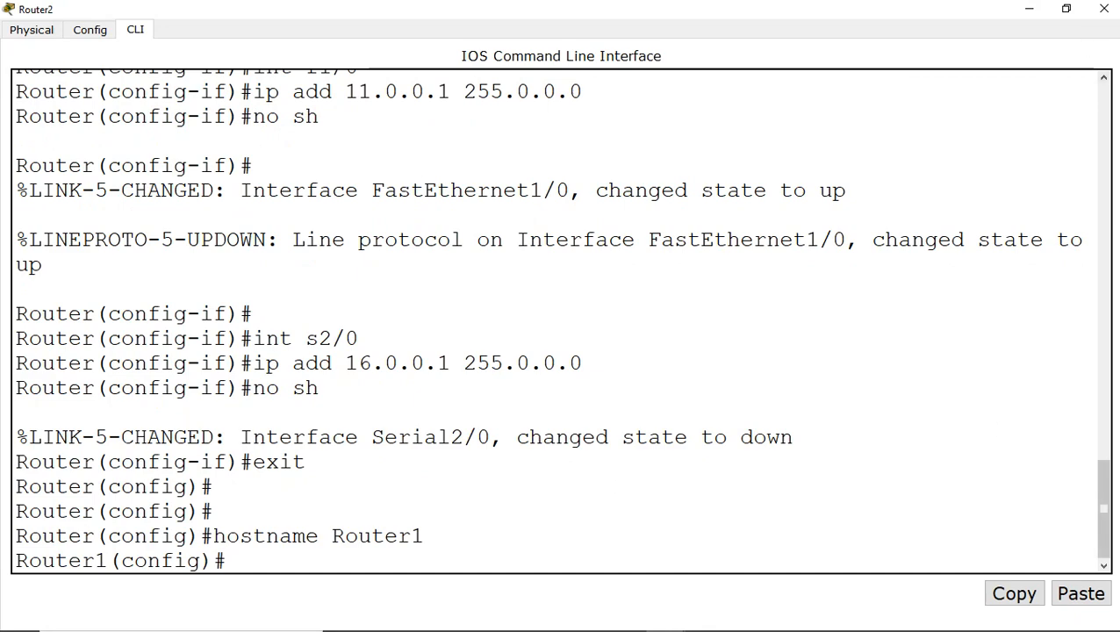
{"action": "left_click", "coordinate": [1104, 9]}
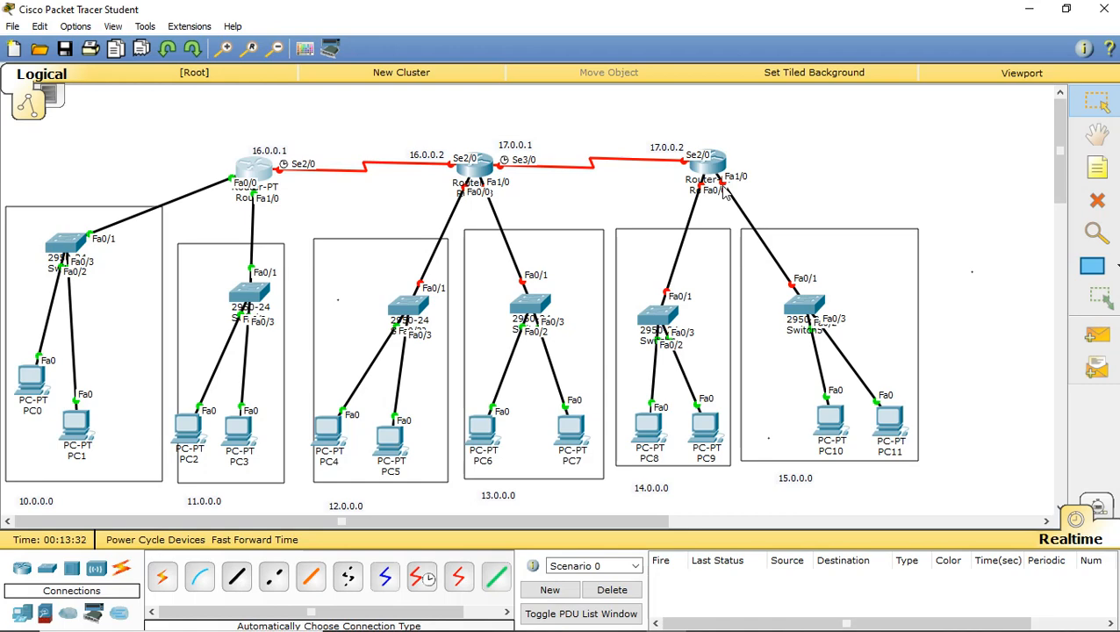
Step: Open the command line of Router3, the middle router, and decline its initial configuration dialog with no
{"action": "left_click", "coordinate": [473, 168]}
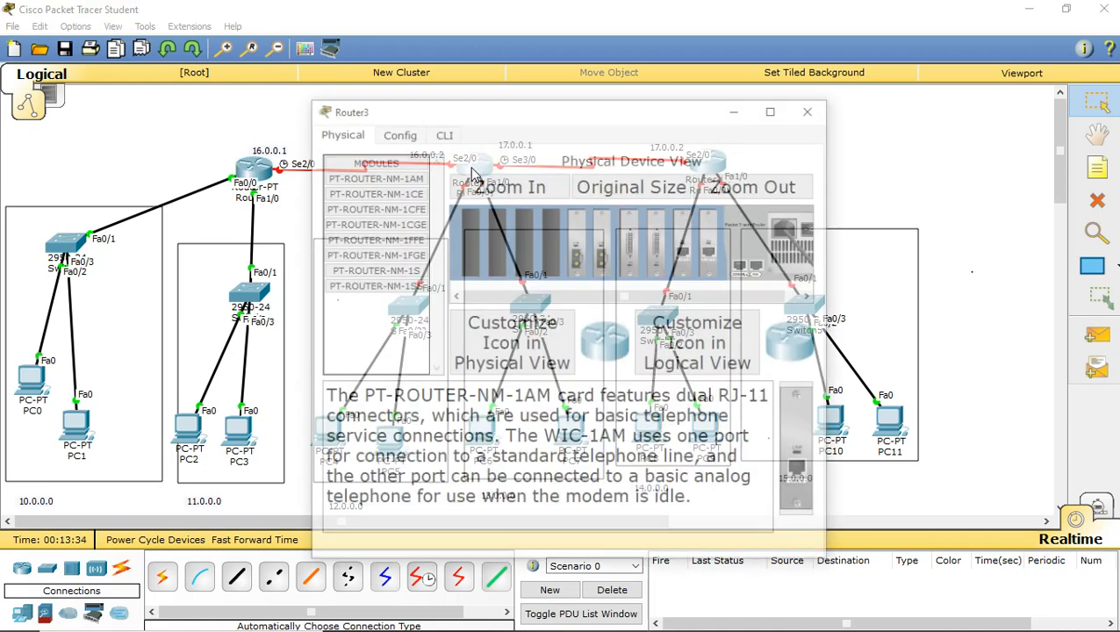
{"action": "left_click", "coordinate": [441, 133]}
{"action": "left_click_drag", "start_coordinate": [480, 113], "coordinate": [671, 88]}
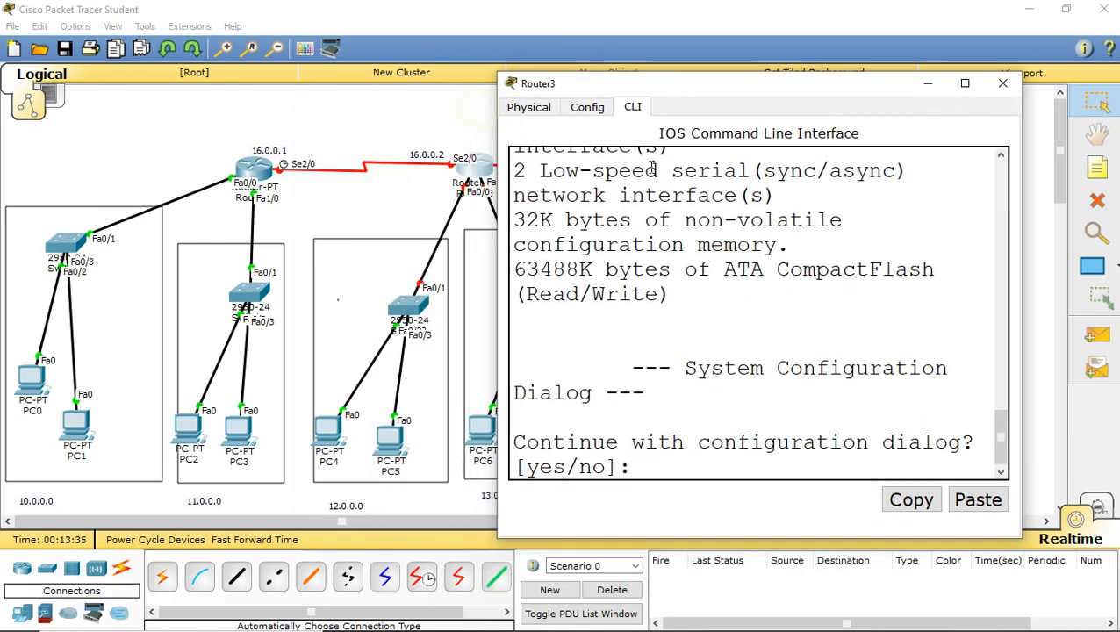
{"action": "type", "text": "no"}
{"action": "key", "text": "Return"}
{"action": "key", "text": "Return"}
{"action": "key", "text": "Return"}
{"action": "key", "text": "Return"}
Step: Enter privileged mode on Router3 with en and global configuration mode with conf t
{"action": "type", "text": "en"}
{"action": "key", "text": "Return"}
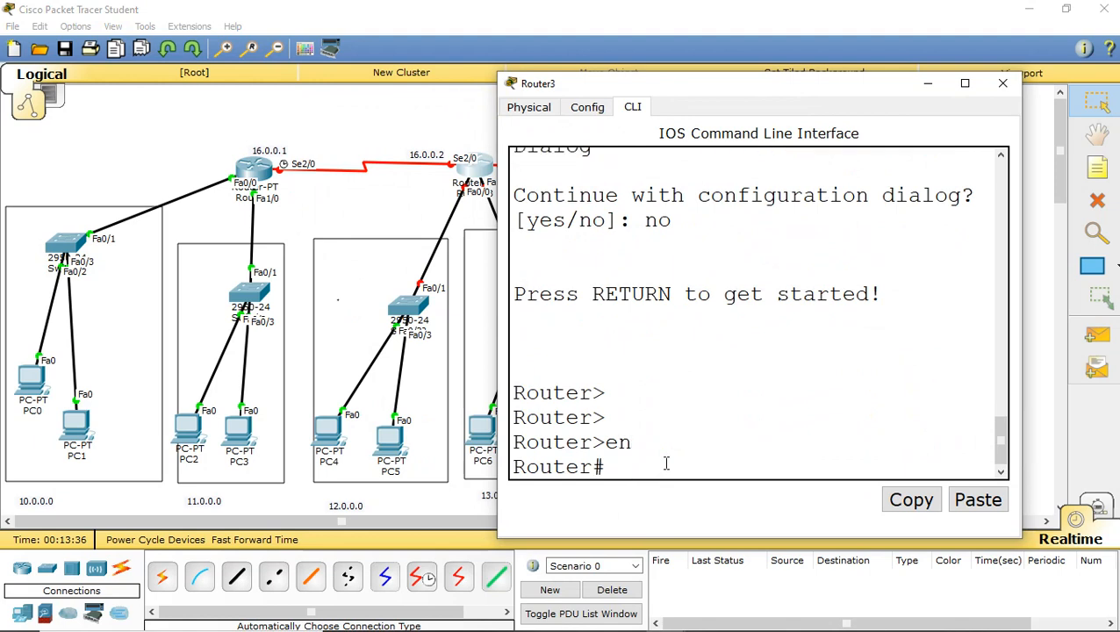
{"action": "type", "text": "conf t"}
{"action": "key", "text": "Return"}
{"action": "key", "text": "Return"}
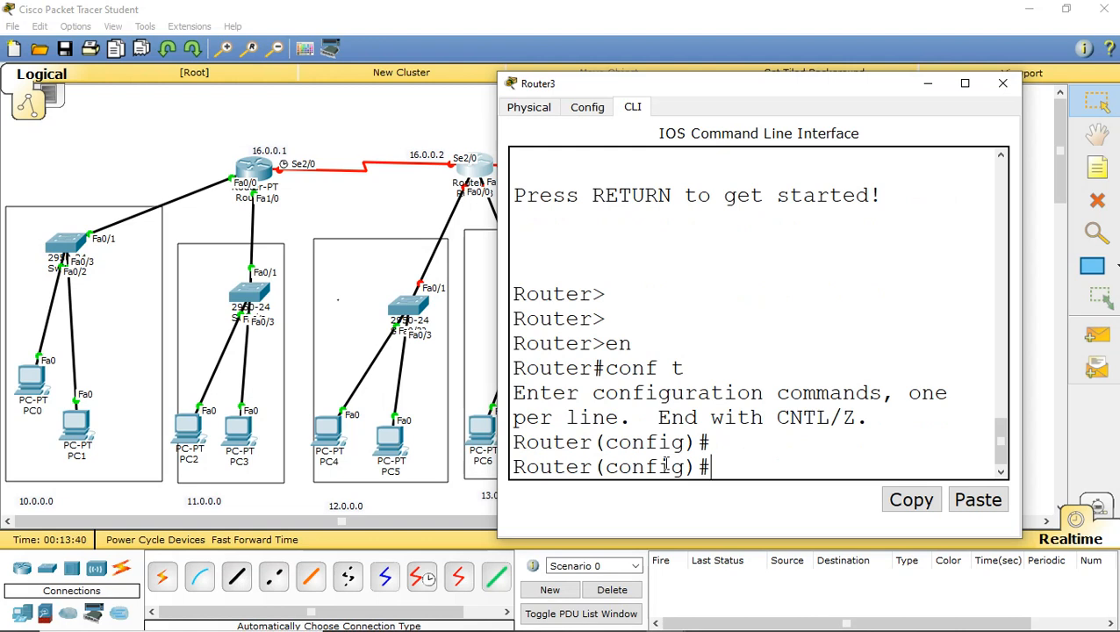
Step: Set the middle router's hostname to Router2 with the host command
{"action": "type", "text": "host Router"}
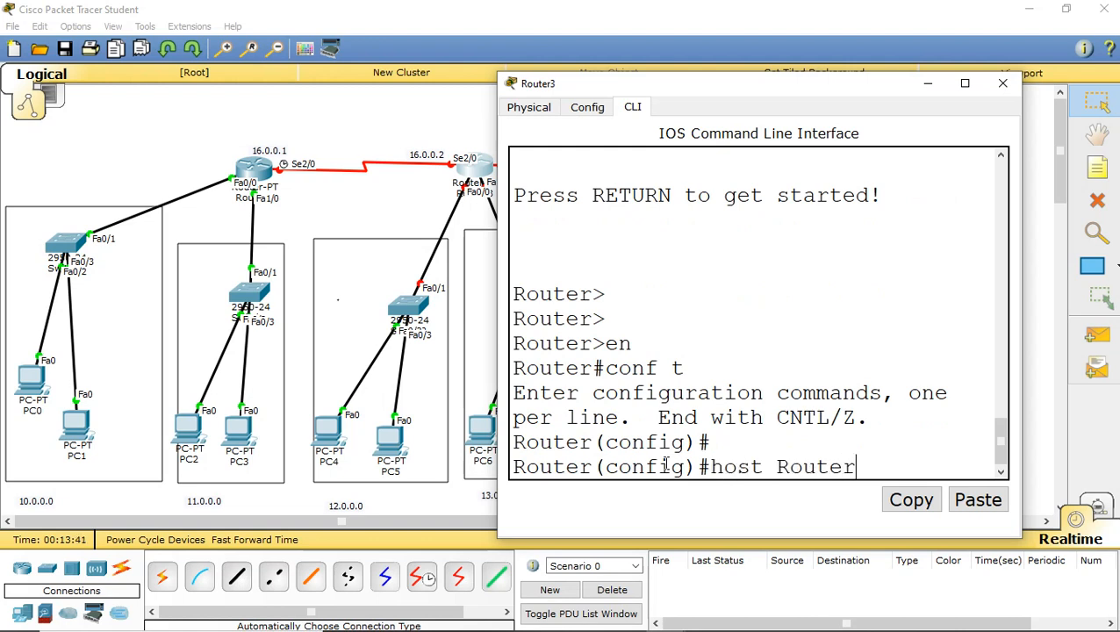
{"action": "type", "text": "2"}
{"action": "key", "text": "Return"}
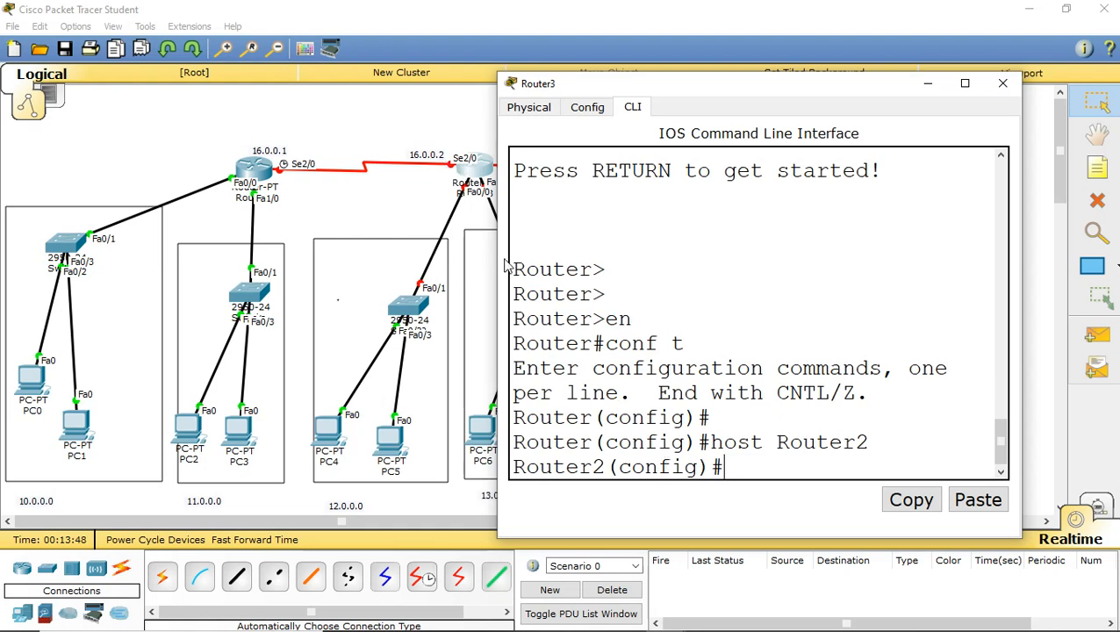
Step: Assign IP address 16.0.0.2 with mask 255.0.0.0 to Router2's interface s2/0 and enable it with no sh
{"action": "type", "text": "int s2/0"}
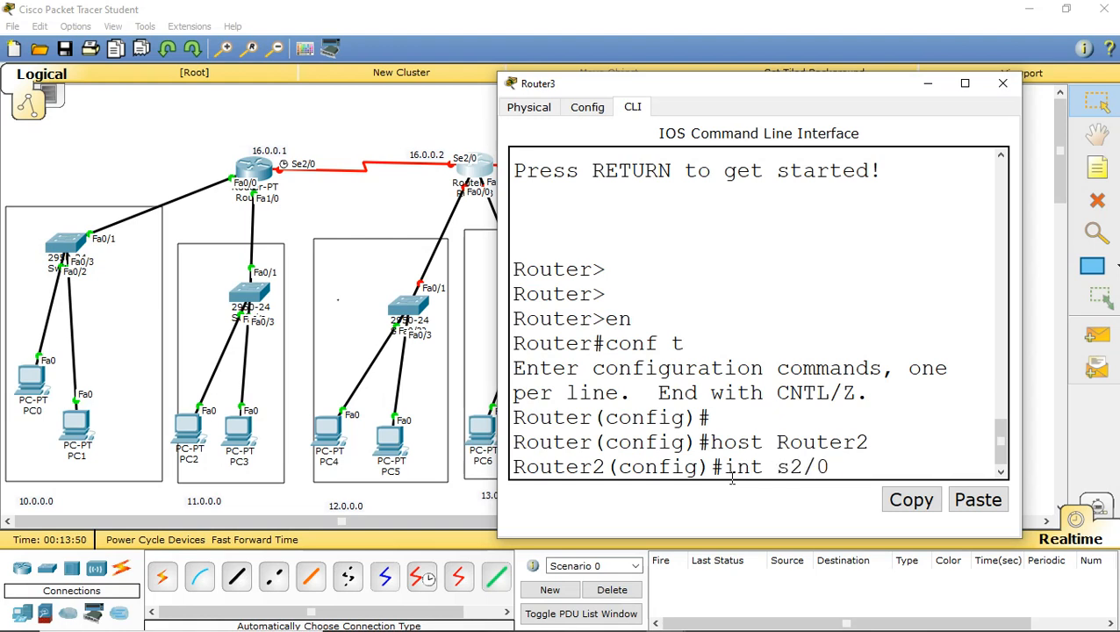
{"action": "key", "text": "Return"}
{"action": "type", "text": "ip"}
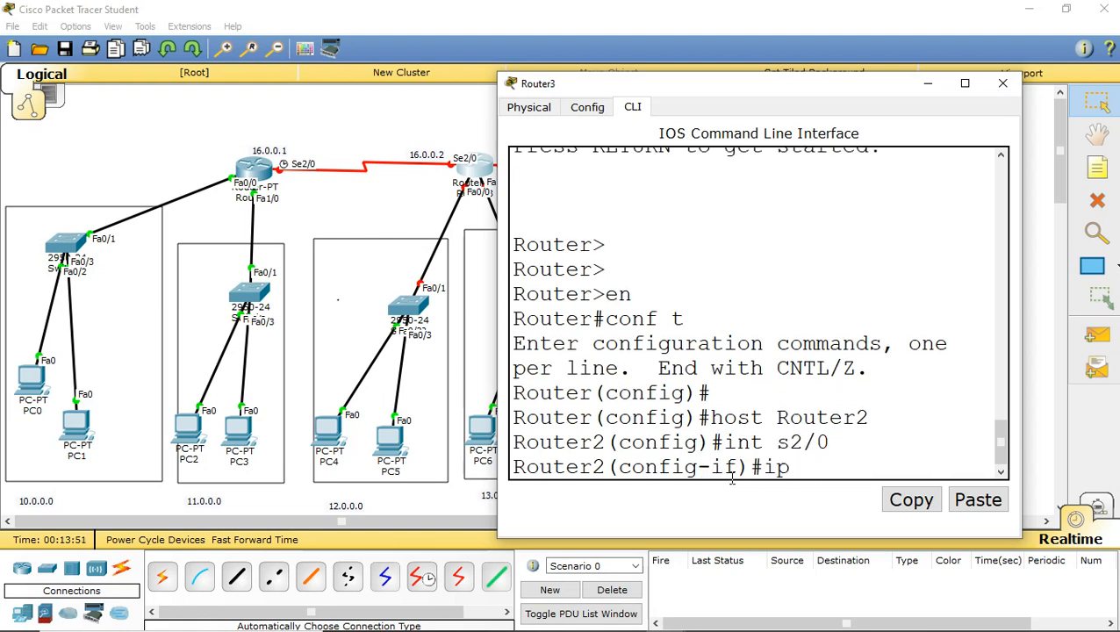
{"action": "type", "text": " add 16.0."}
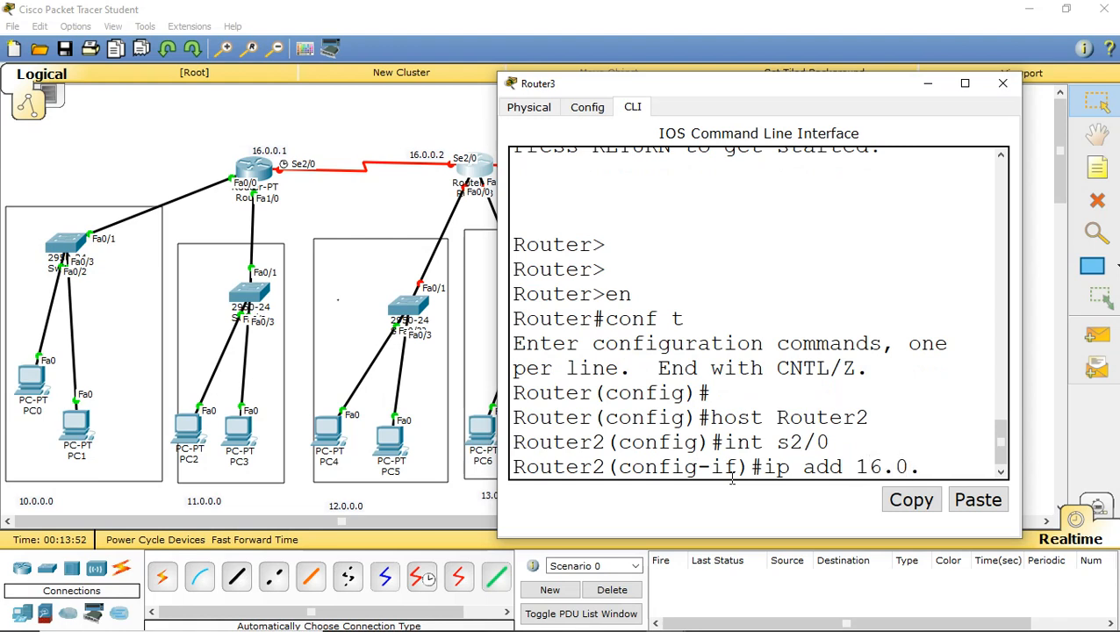
{"action": "type", "text": "0.2 255.0.0"}
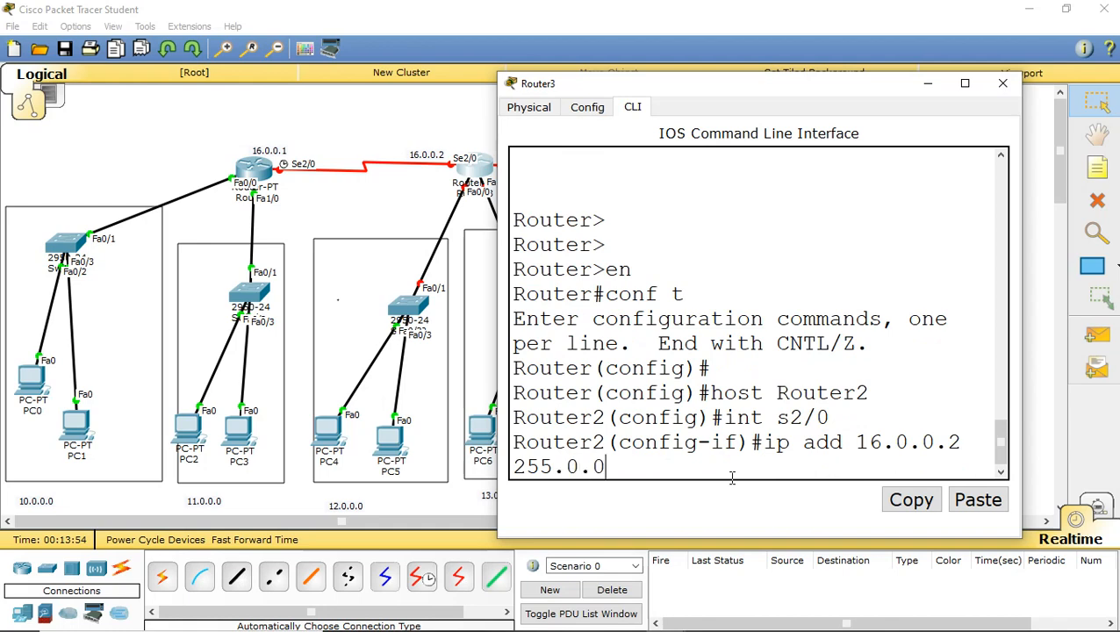
{"action": "type", "text": ".0"}
{"action": "key", "text": "Return"}
{"action": "type", "text": "no sh"}
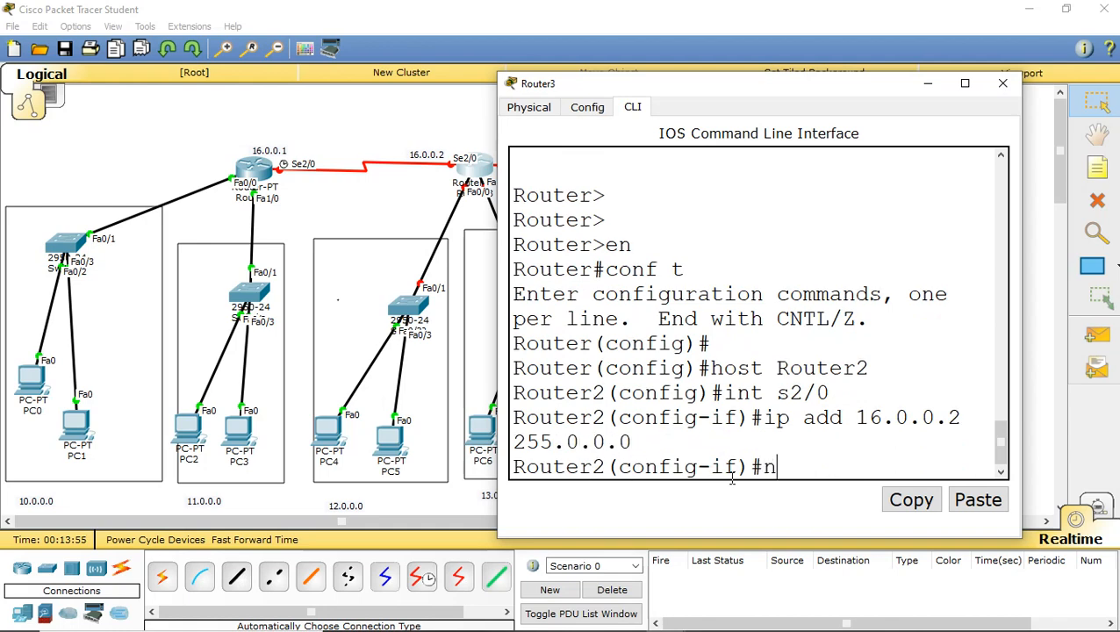
{"action": "key", "text": "Return"}
{"action": "key", "text": "Return"}
{"action": "key", "text": "Return"}
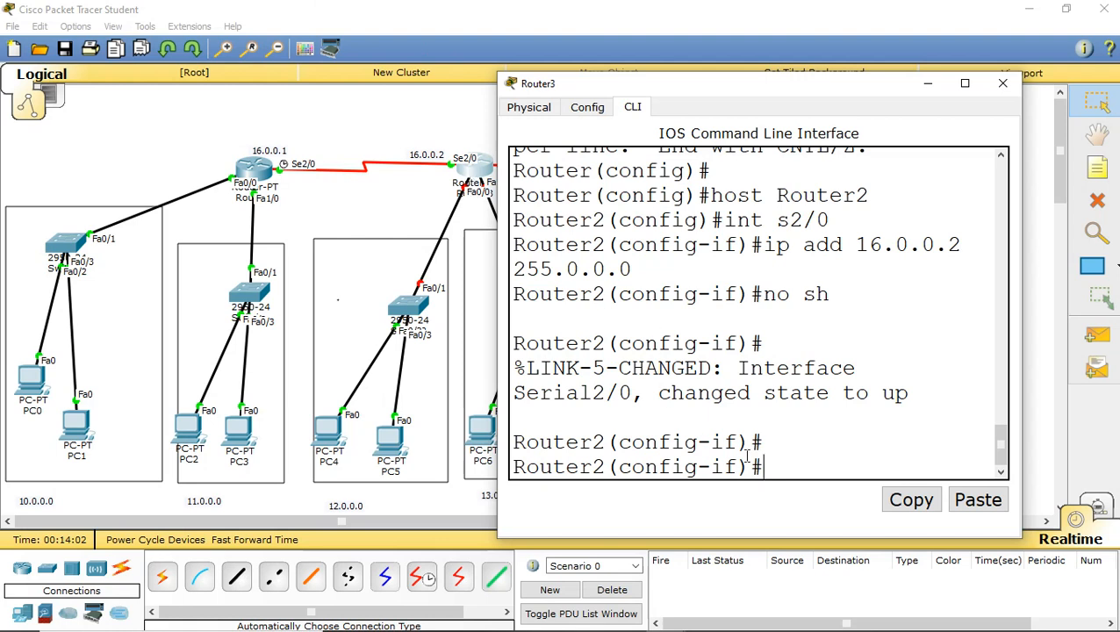
Step: Enter interface f0/0 on Router2 and enable it with no sh
{"action": "type", "text": "int f0/0"}
{"action": "key", "text": "Return"}
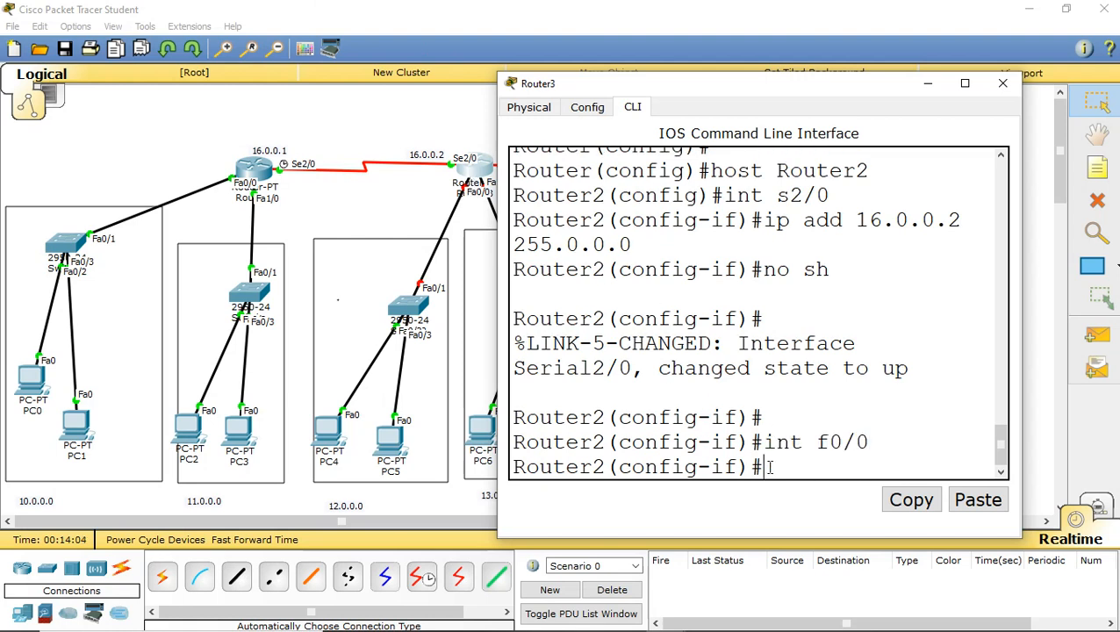
{"action": "type", "text": "ip a"}
{"action": "key", "text": "Up"}
{"action": "key", "text": "Up"}
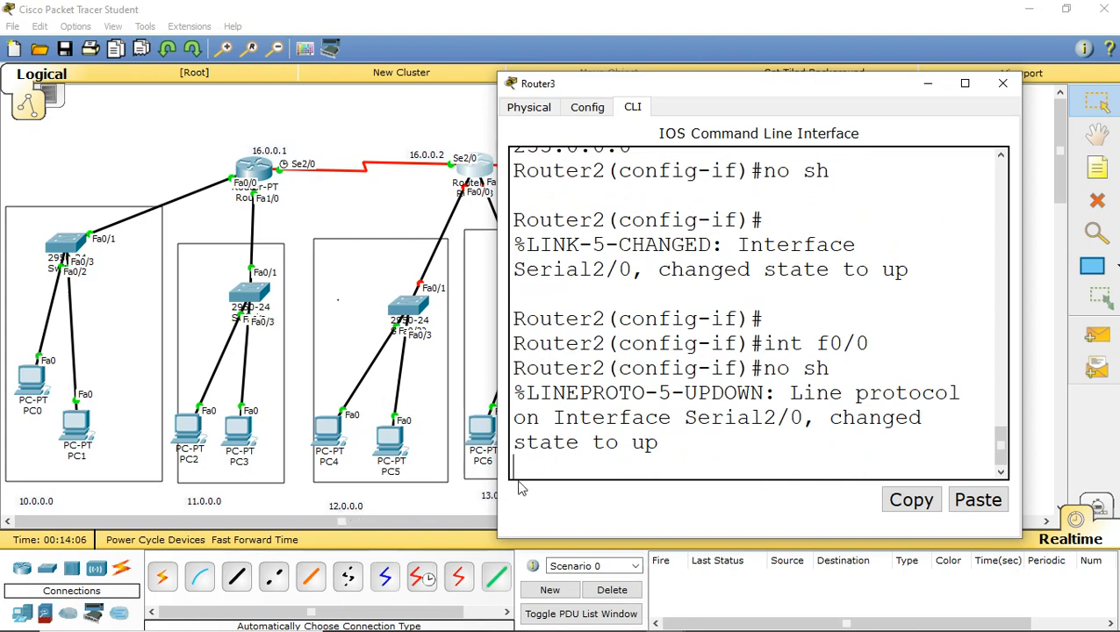
{"action": "key", "text": "Return"}
{"action": "key", "text": "Return"}
{"action": "key", "text": "Return"}
{"action": "key", "text": "Return"}
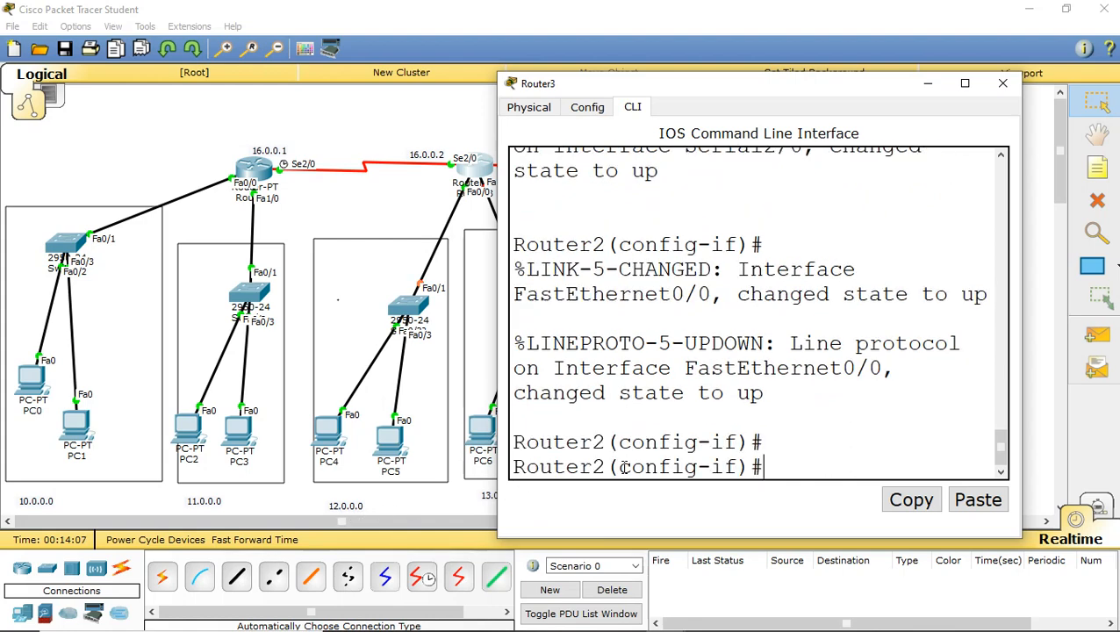
Step: Assign IP address 12.0.0.1 with mask 255.0.0.0 to interface f0/0 on Router2, reusing the earlier ip add command
{"action": "key", "text": "Up"}
{"action": "key", "text": "Up"}
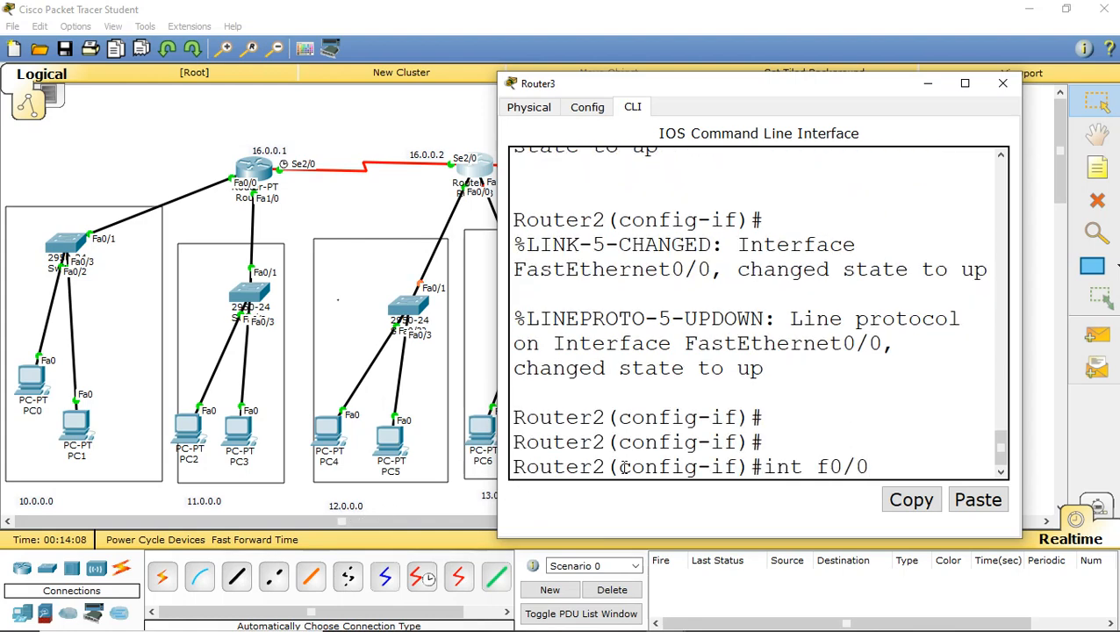
{"action": "key", "text": "Return"}
{"action": "key", "text": "Up"}
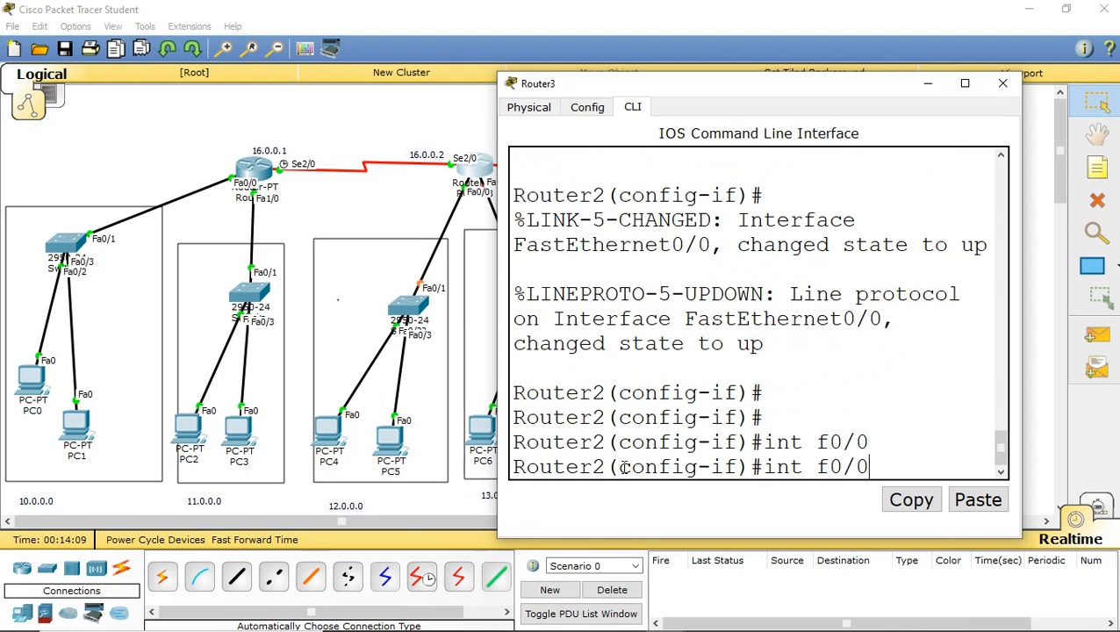
{"action": "key", "text": "Up"}
{"action": "key", "text": "Up"}
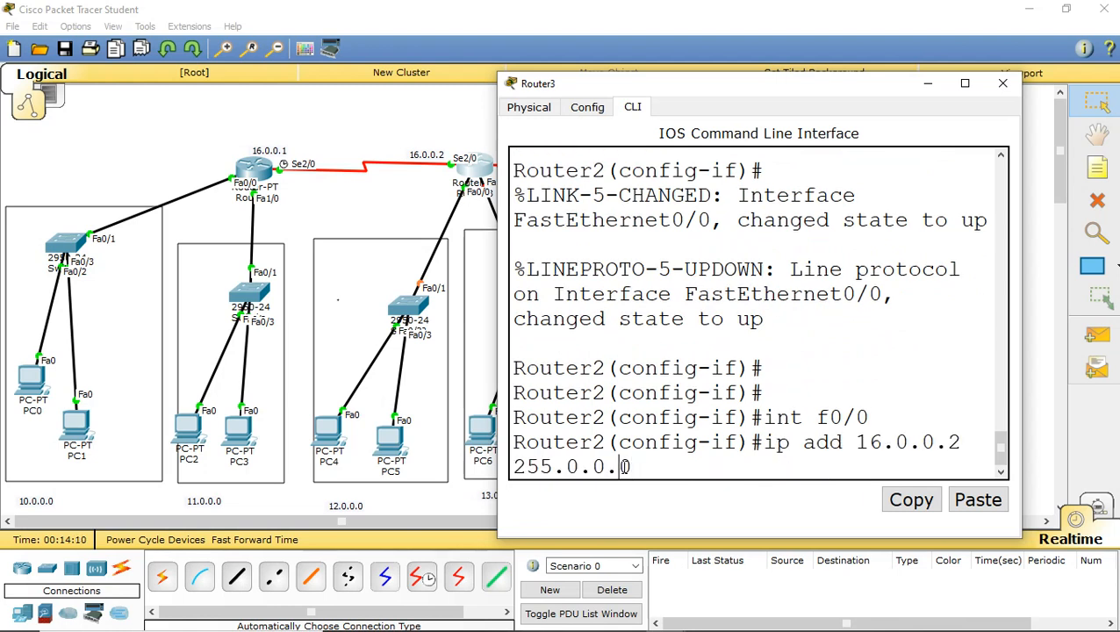
{"action": "key", "text": "Left"}
{"action": "key", "text": "Left"}
{"action": "key", "text": "Left"}
{"action": "key", "text": "Left"}
{"action": "key", "text": "Left"}
{"action": "key", "text": "Left"}
{"action": "key", "text": "Left"}
{"action": "key", "text": "Left"}
{"action": "key", "text": "Left"}
{"action": "key", "text": "Left"}
{"action": "key", "text": "Left"}
{"action": "key", "text": "Left"}
{"action": "key", "text": "Right"}
{"action": "key", "text": "Right"}
{"action": "key", "text": "Left"}
{"action": "key", "text": "BackSpace"}
{"action": "type", "text": "2"}
{"action": "key", "text": "Right"}
{"action": "key", "text": "Right"}
{"action": "key", "text": "Right"}
{"action": "key", "text": "Right"}
{"action": "key", "text": "Right"}
{"action": "key", "text": "Delete"}
{"action": "type", "text": "1"}
{"action": "key", "text": "Return"}
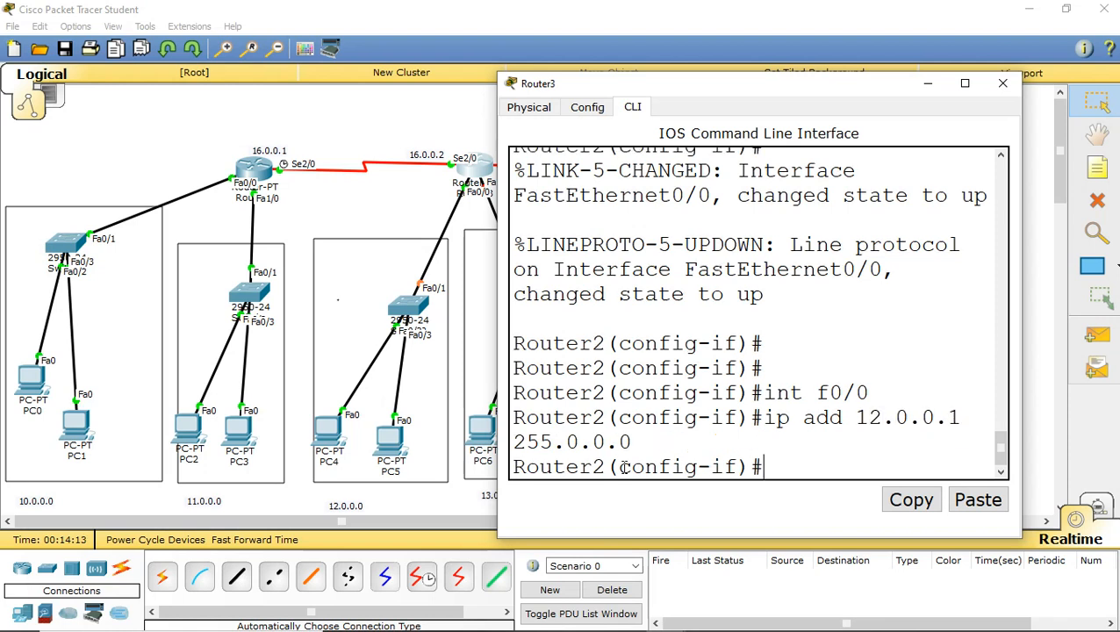
Step: Issue no sh again on Router2's f0/0 after its address assignment
{"action": "type", "text": "no sh"}
{"action": "key", "text": "Return"}
{"action": "key", "text": "Return"}
{"action": "key", "text": "Return"}
{"action": "key", "text": "Return"}
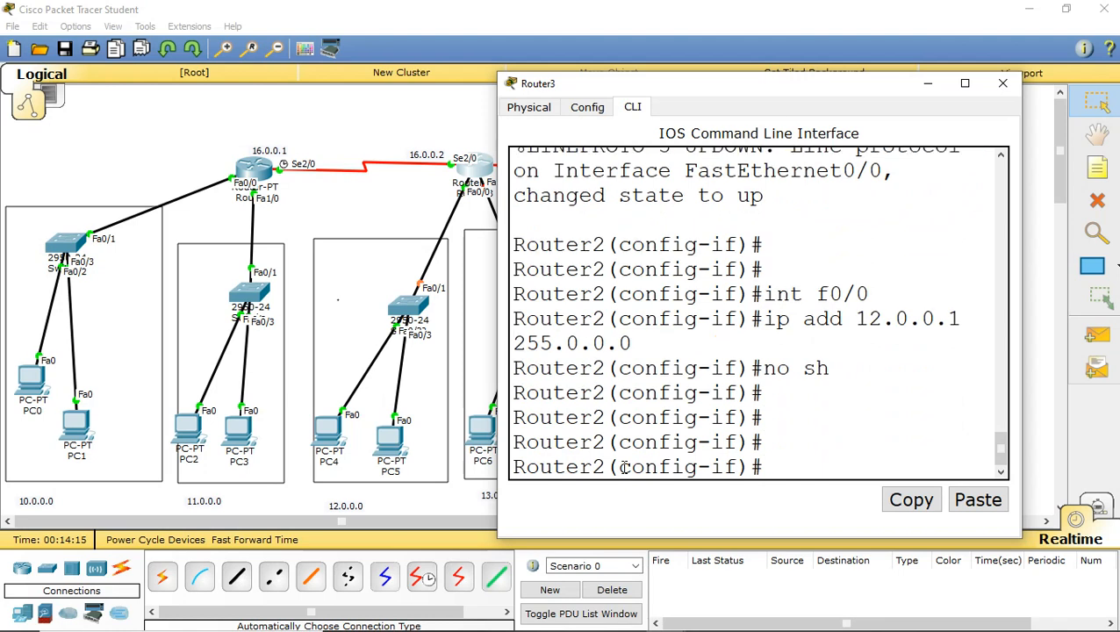
Step: Assign IP address 13.0.0.1 with mask 255.0.0.0 to Router2's interface f1/0 and enable it with no sh
{"action": "type", "text": "int f1/0"}
{"action": "key", "text": "Return"}
{"action": "type", "text": "ip add "}
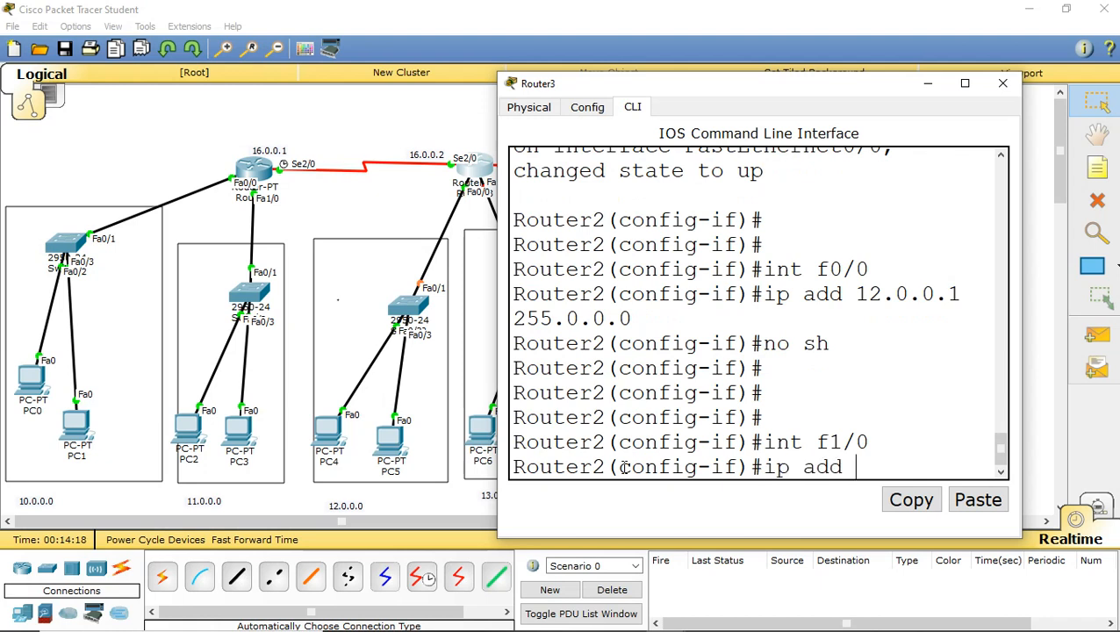
{"action": "type", "text": "13.0.0.1"}
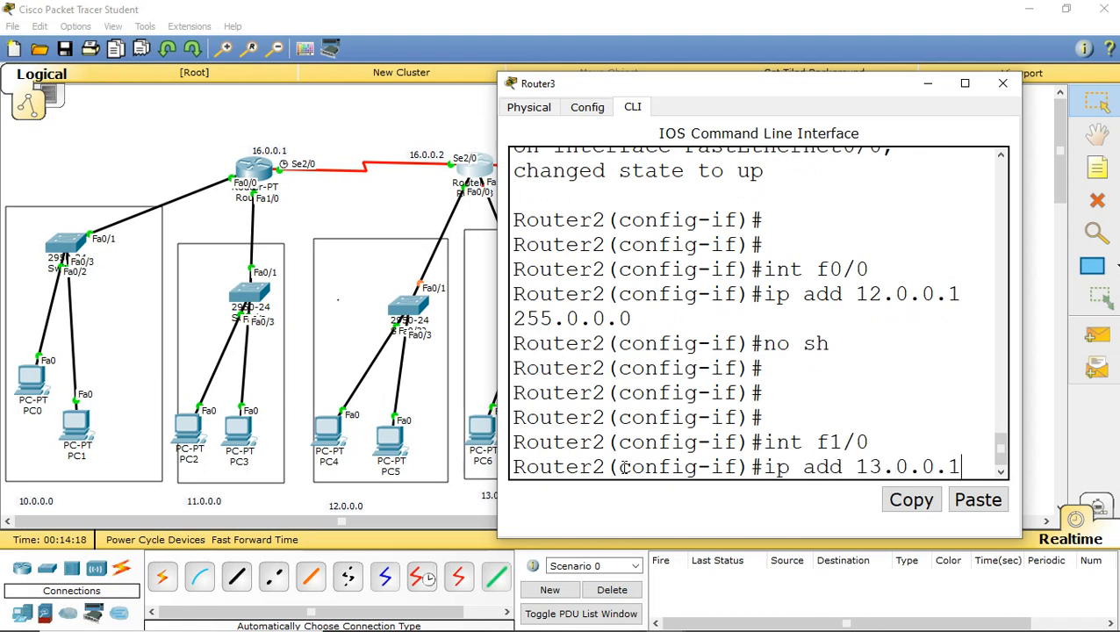
{"action": "type", "text": " 255.25"}
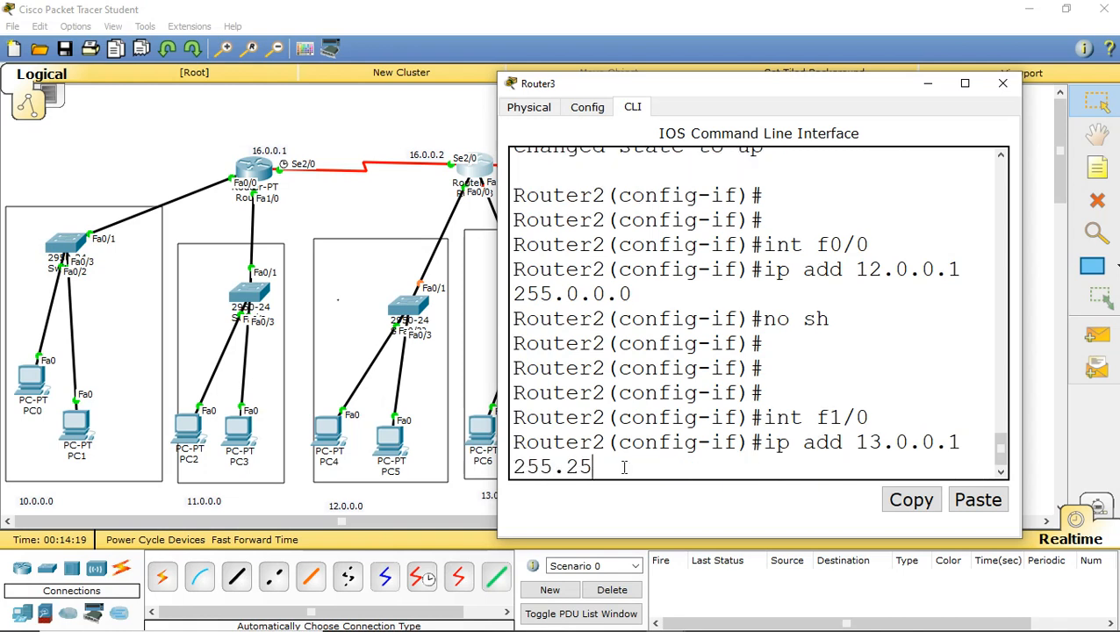
{"action": "key", "text": "BackSpace"}
{"action": "key", "text": "BackSpace"}
{"action": "type", "text": "0.0.0"}
{"action": "key", "text": "Return"}
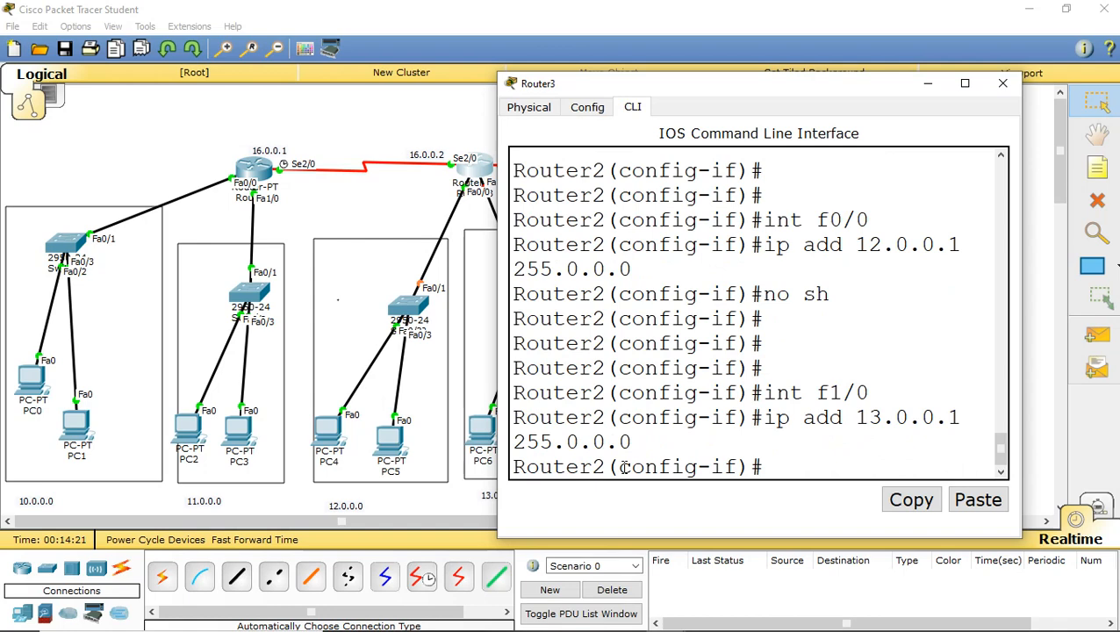
{"action": "type", "text": "no sh"}
{"action": "key", "text": "Return"}
{"action": "key", "text": "Return"}
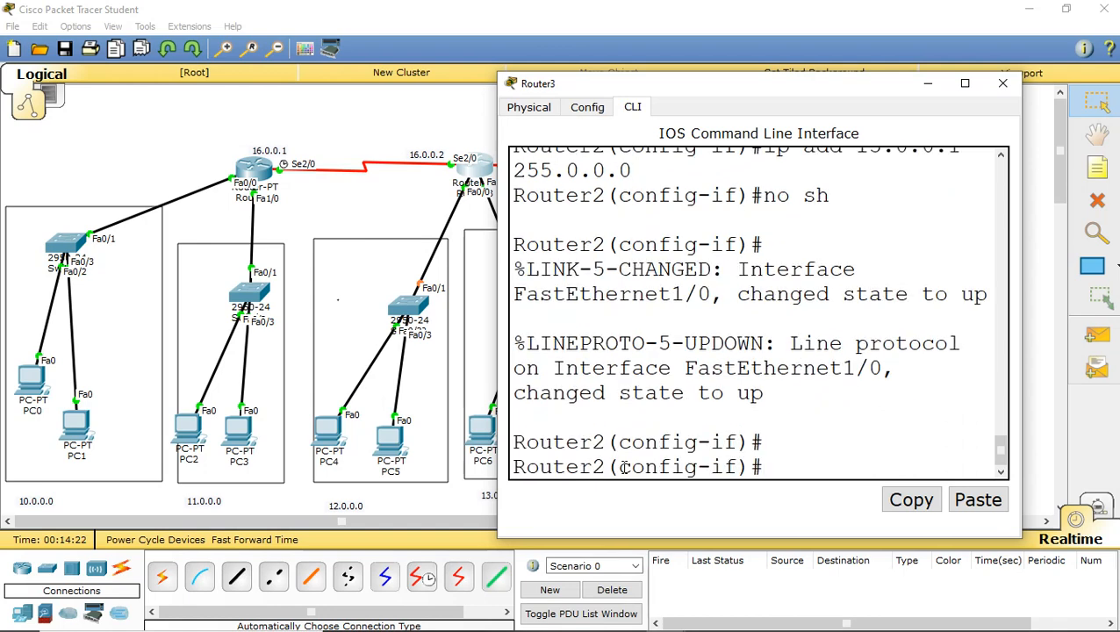
Step: Check the topology labels beside the middle router and assign 17.0.0.1 with mask 255.0.0.0 to its interface s3/0
{"action": "left_click_drag", "start_coordinate": [747, 85], "coordinate": [856, 171]}
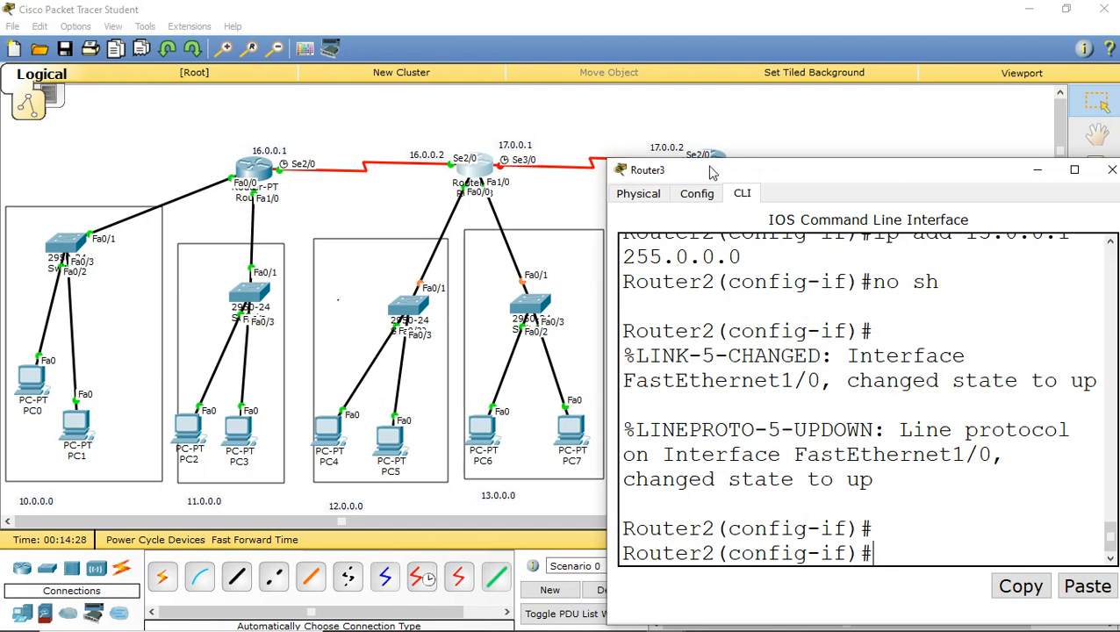
{"action": "left_click_drag", "start_coordinate": [707, 169], "coordinate": [747, 101]}
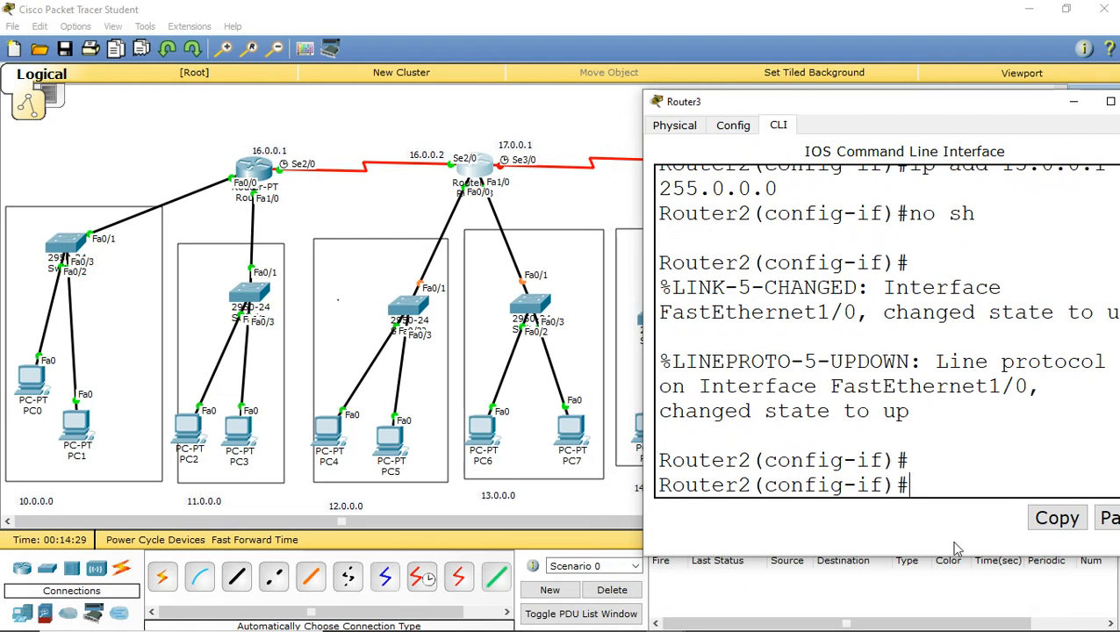
{"action": "type", "text": "int"}
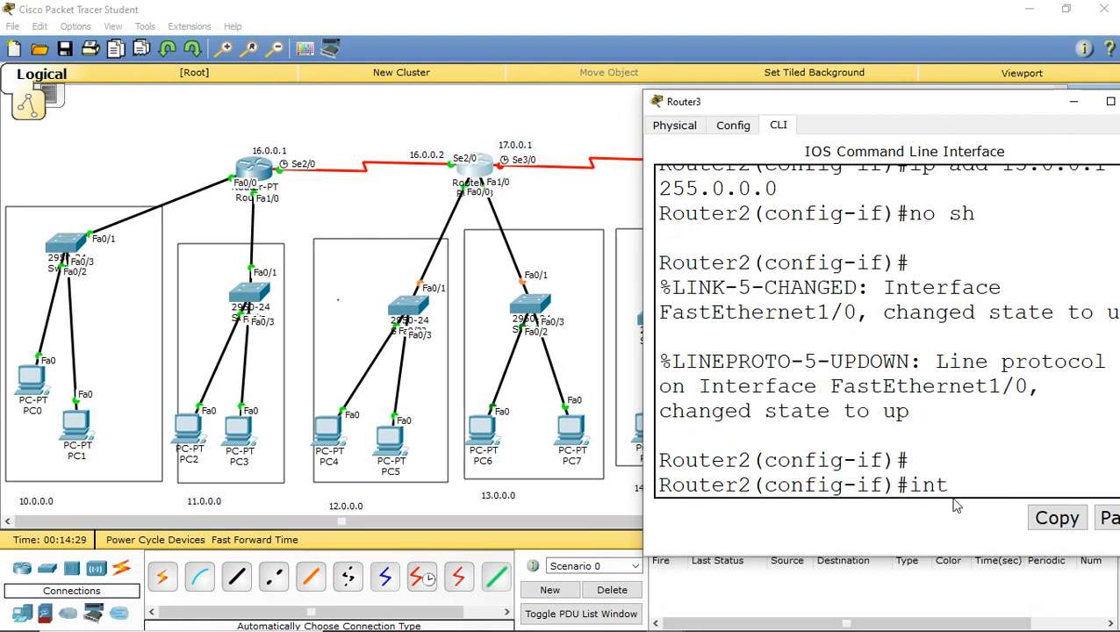
{"action": "type", "text": " s3/0"}
{"action": "key", "text": "Return"}
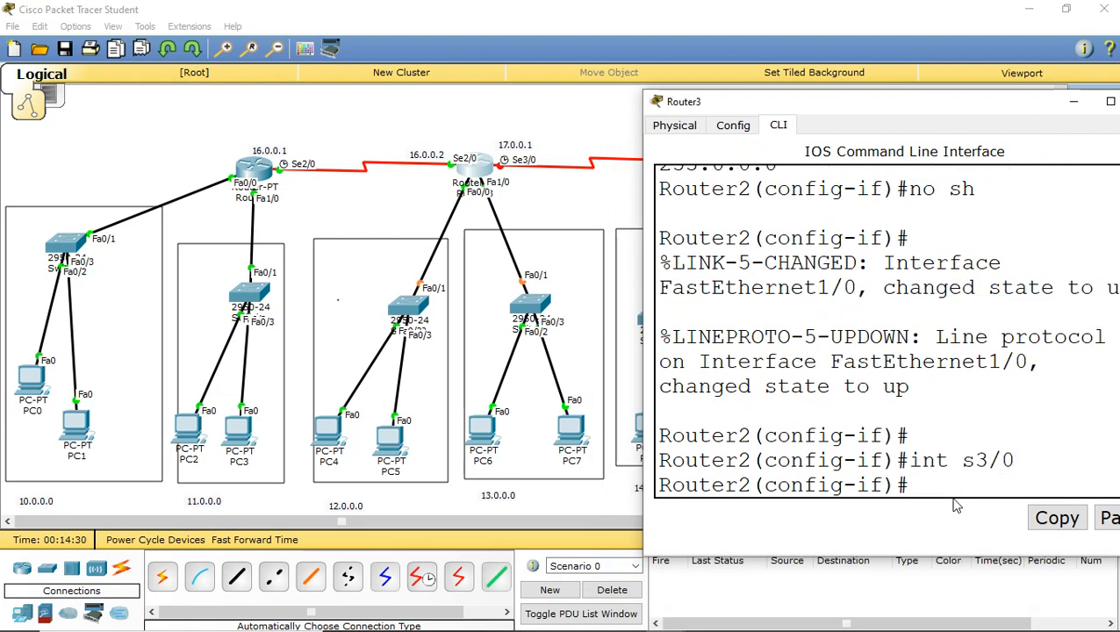
{"action": "type", "text": "ip add 17"}
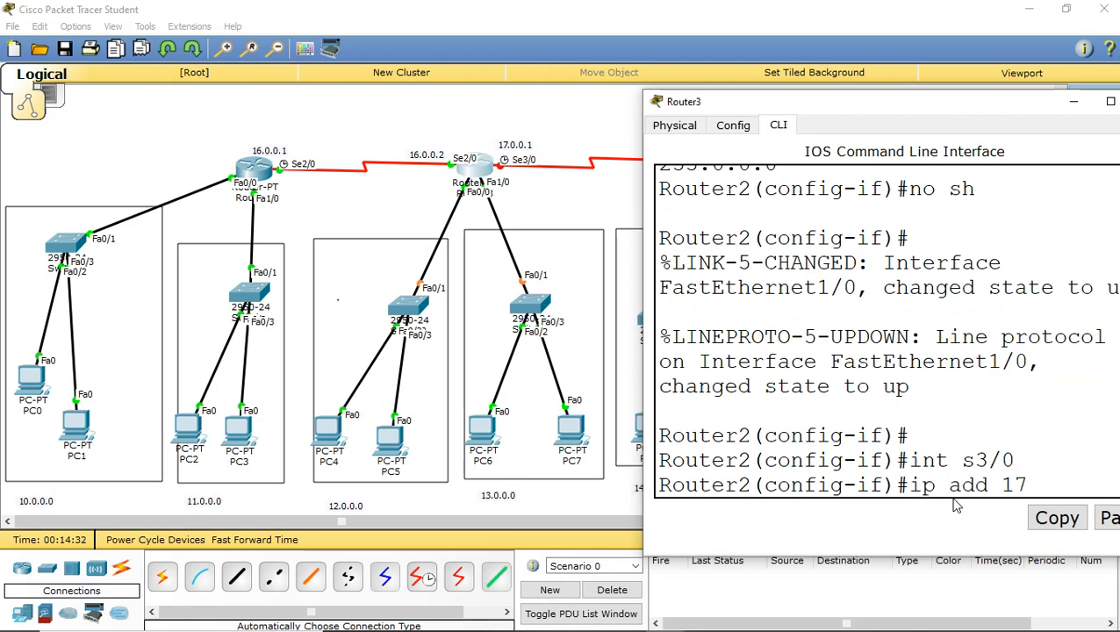
{"action": "type", "text": ".0.0.1 255.0.0.0"}
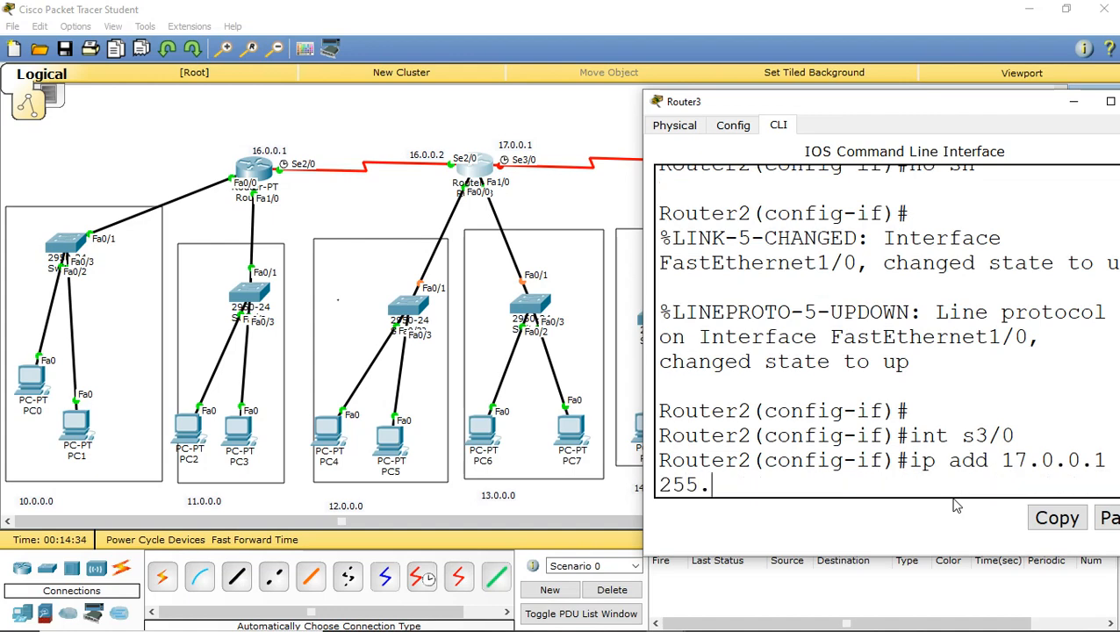
{"action": "key", "text": "Return"}
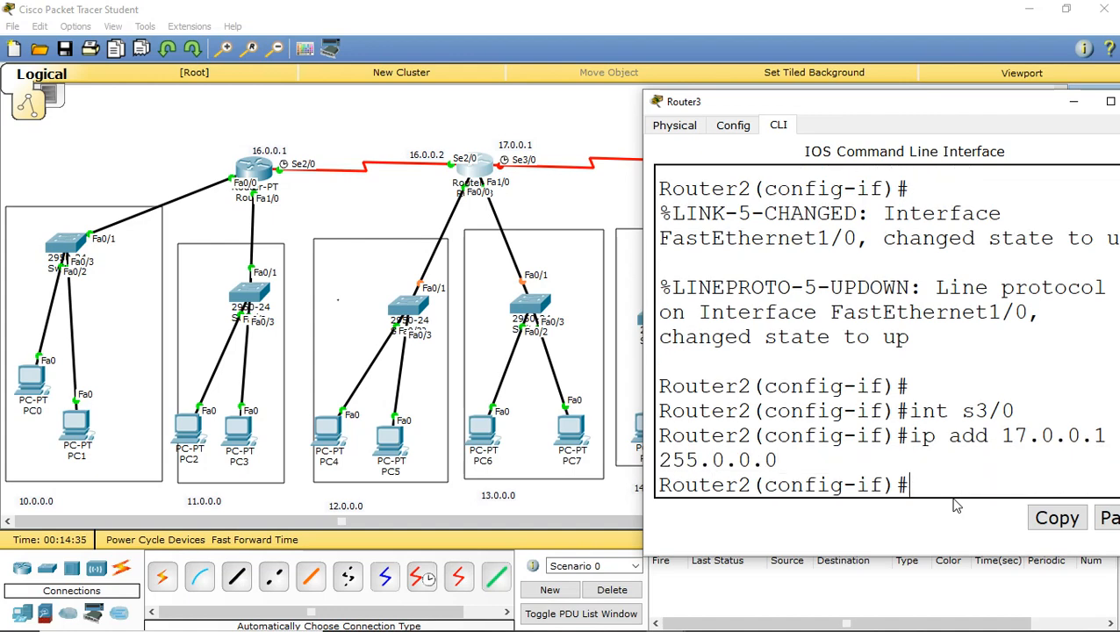
Step: Enable Router2's s3/0 interface with no sh and close the middle router's window
{"action": "type", "text": "no sh"}
{"action": "key", "text": "Return"}
{"action": "key", "text": "Return"}
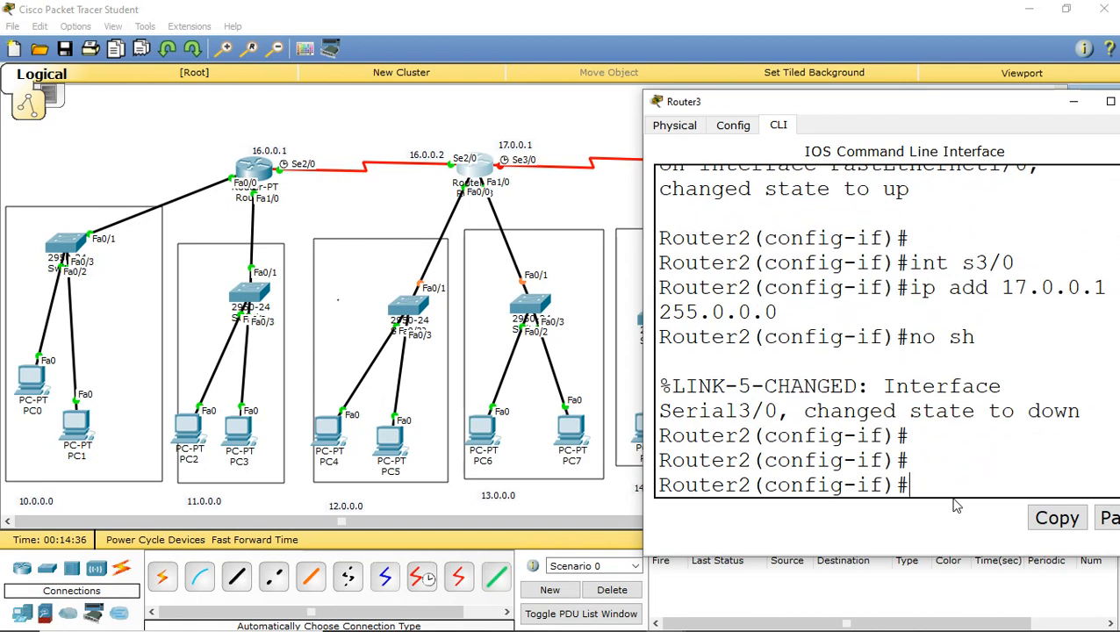
{"action": "left_click_drag", "start_coordinate": [959, 108], "coordinate": [746, 116]}
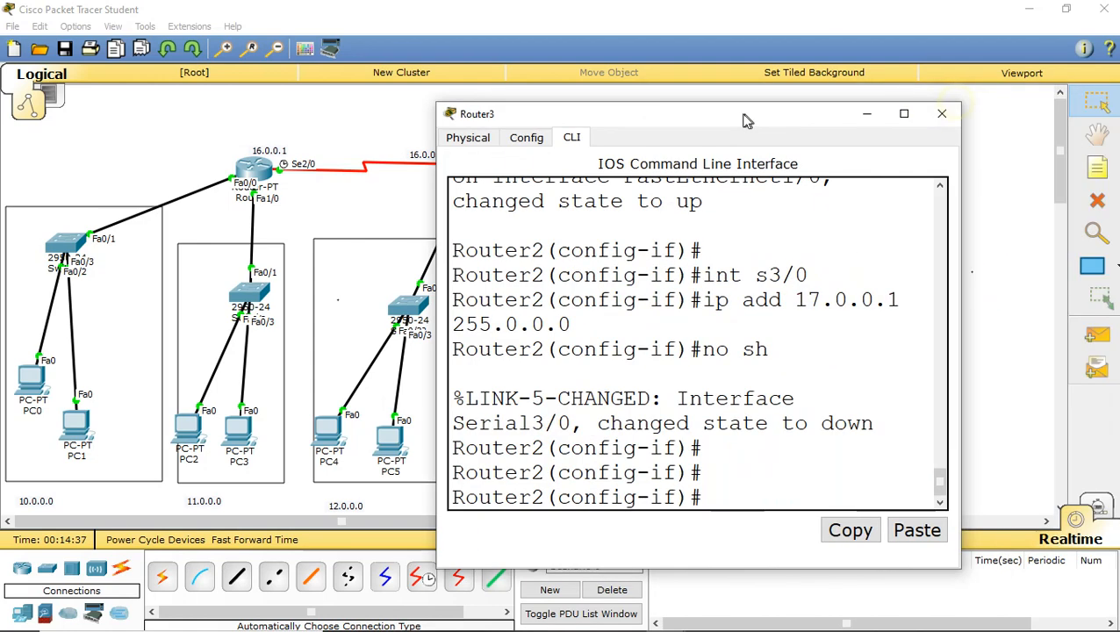
{"action": "left_click", "coordinate": [930, 113]}
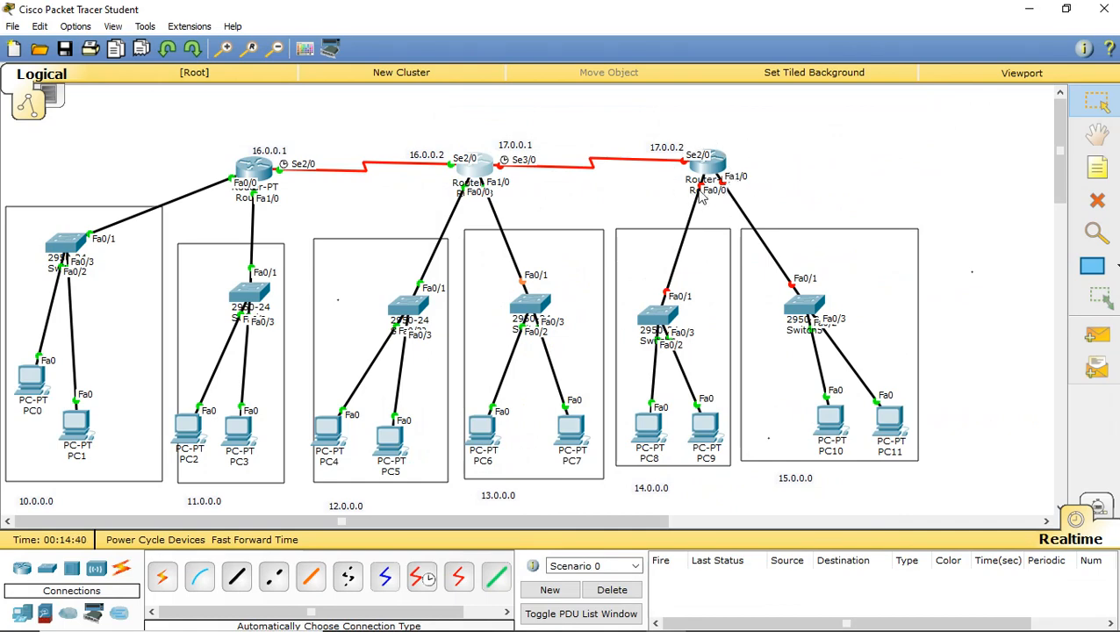
Step: Open the command line of Router4, the third router, and decline its initial configuration dialog with no
{"action": "left_click", "coordinate": [717, 163]}
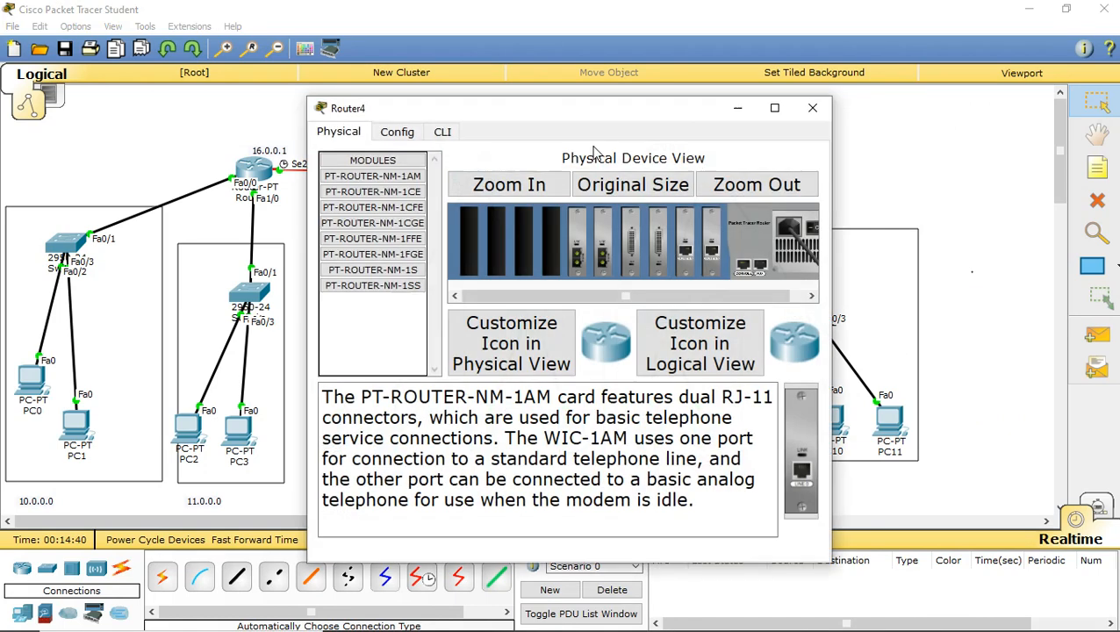
{"action": "left_click", "coordinate": [443, 133]}
{"action": "left_click_drag", "start_coordinate": [516, 114], "coordinate": [812, 53]}
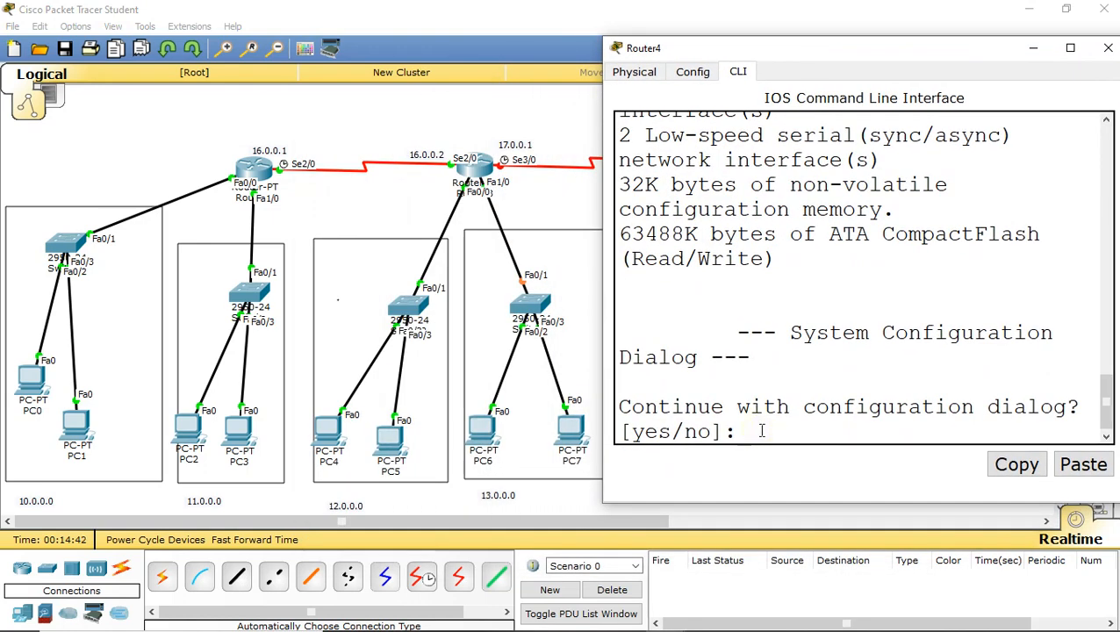
{"action": "type", "text": "no"}
{"action": "key", "text": "Return"}
{"action": "key", "text": "Return"}
{"action": "key", "text": "Return"}
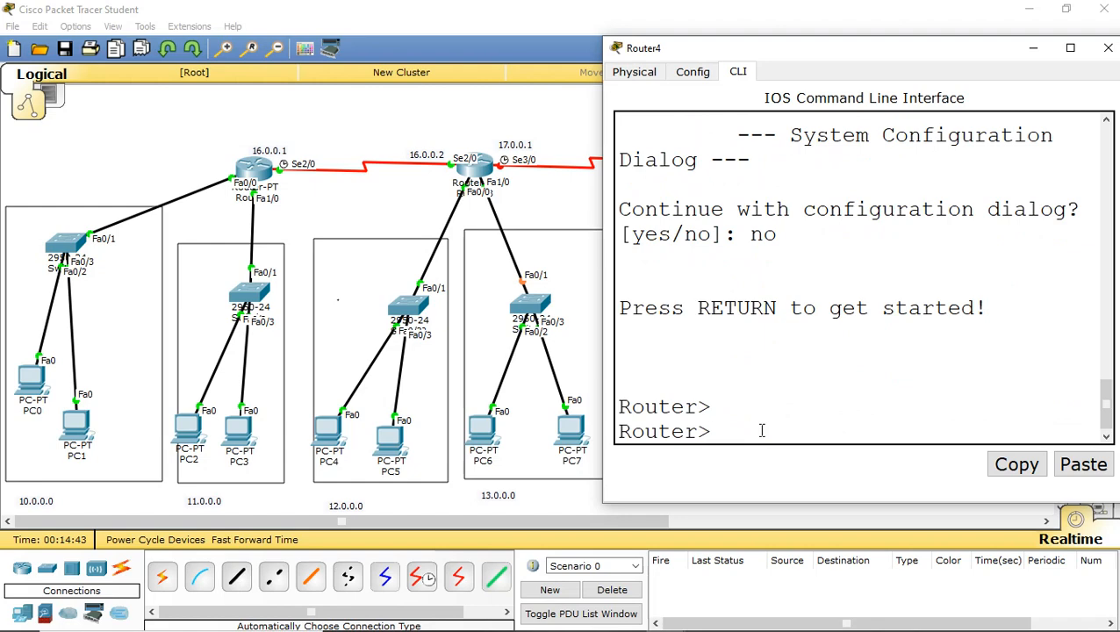
Step: Enter privileged mode on Router4 with en and global configuration mode with conf t
{"action": "type", "text": "en"}
{"action": "key", "text": "Return"}
{"action": "type", "text": "conf t"}
{"action": "key", "text": "Return"}
{"action": "key", "text": "Return"}
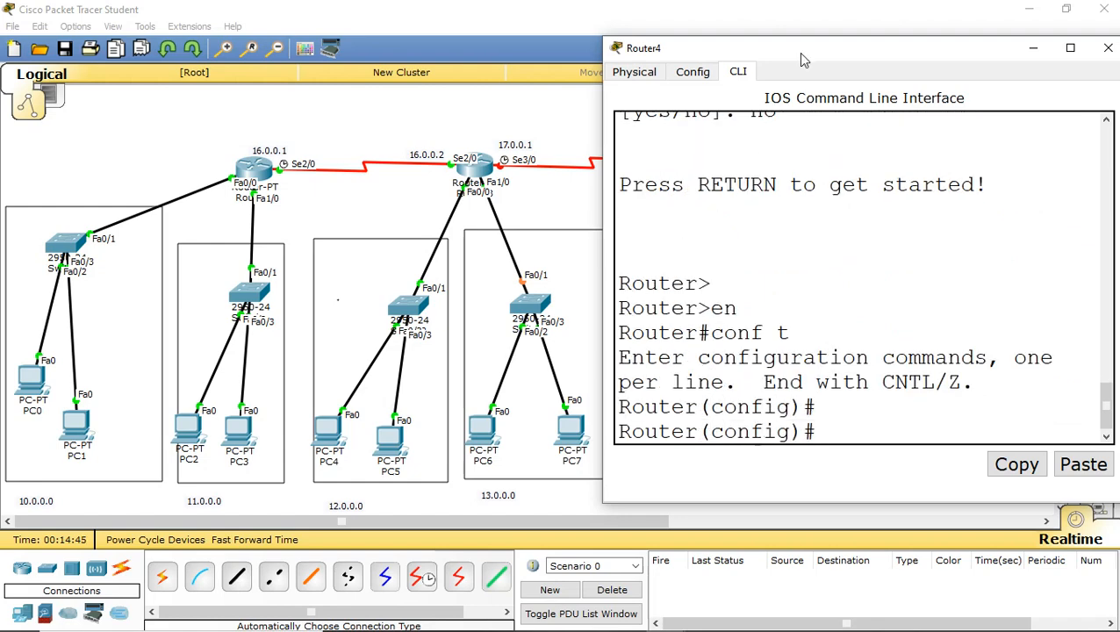
Step: Assign 17.0.0.2 with mask 255.0.0.0 to the third router's serial interface s2/0
{"action": "left_click_drag", "start_coordinate": [800, 50], "coordinate": [210, 85]}
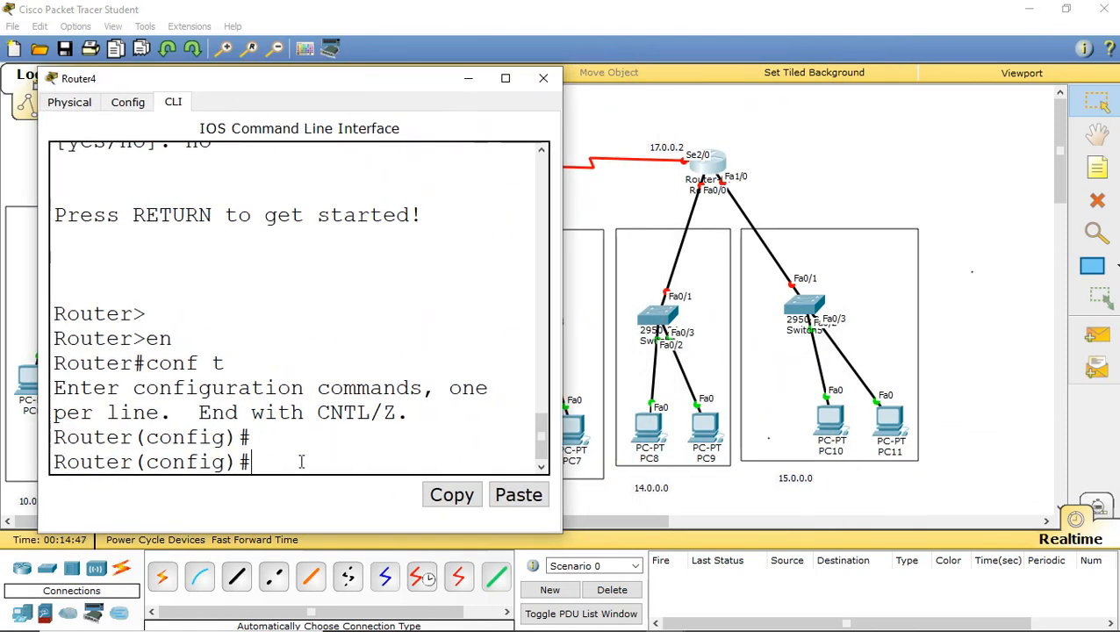
{"action": "type", "text": "int s2/0"}
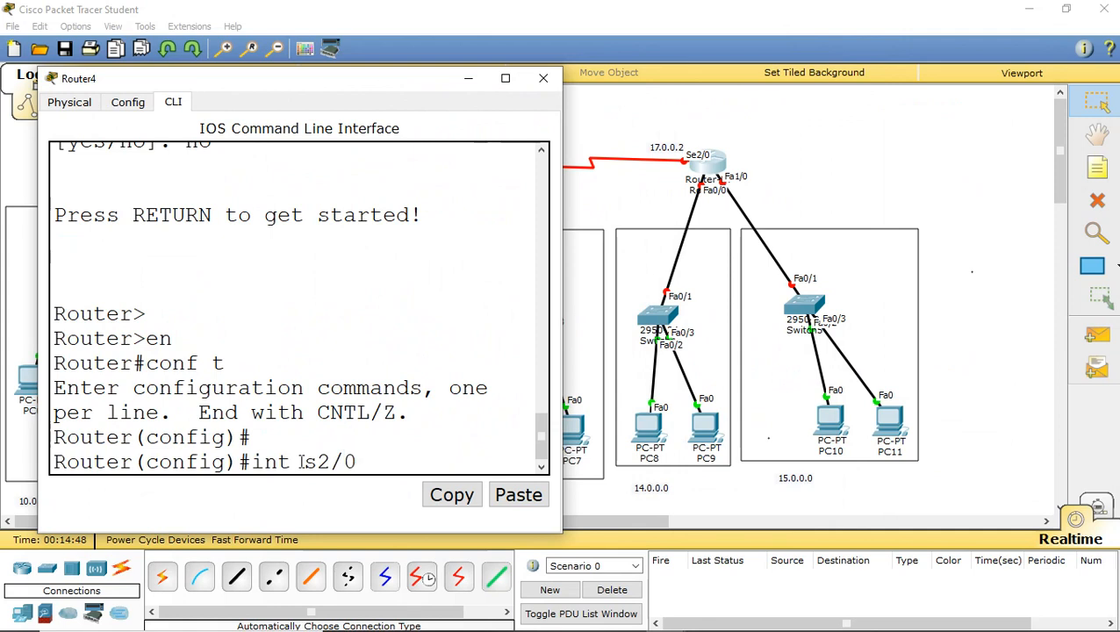
{"action": "key", "text": "Return"}
{"action": "type", "text": "ip"}
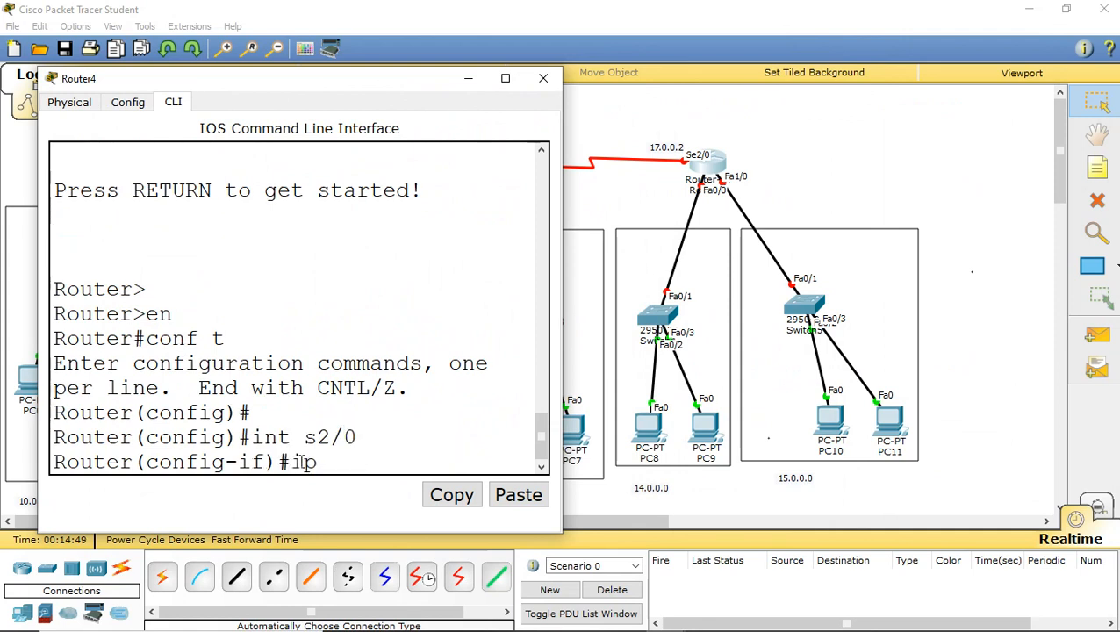
{"action": "type", "text": " add 17"}
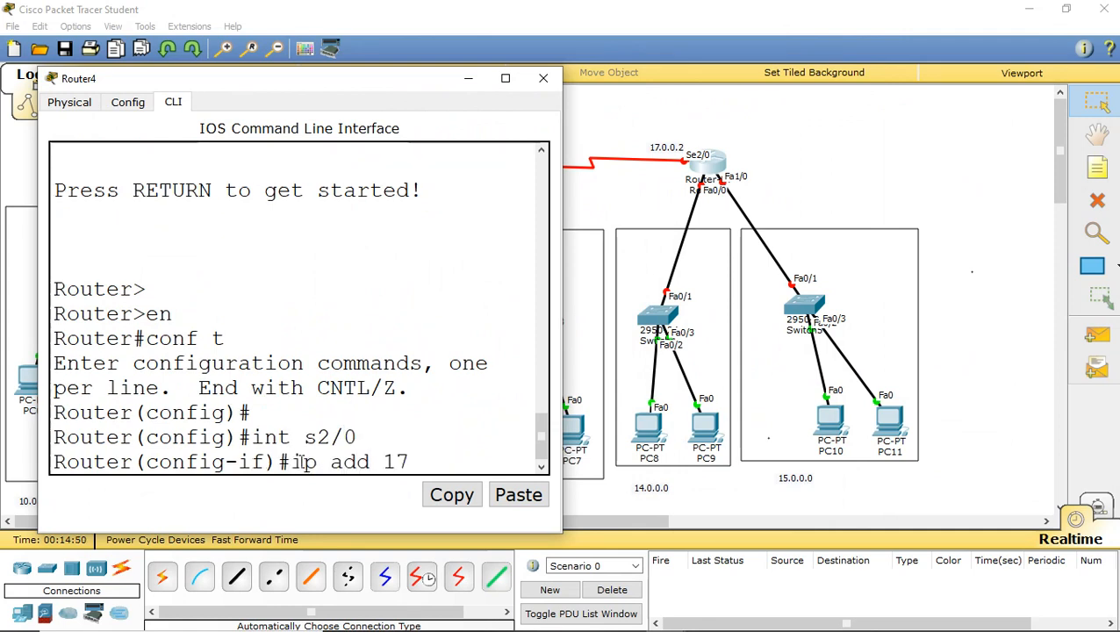
{"action": "type", "text": ".0.0.2 255."}
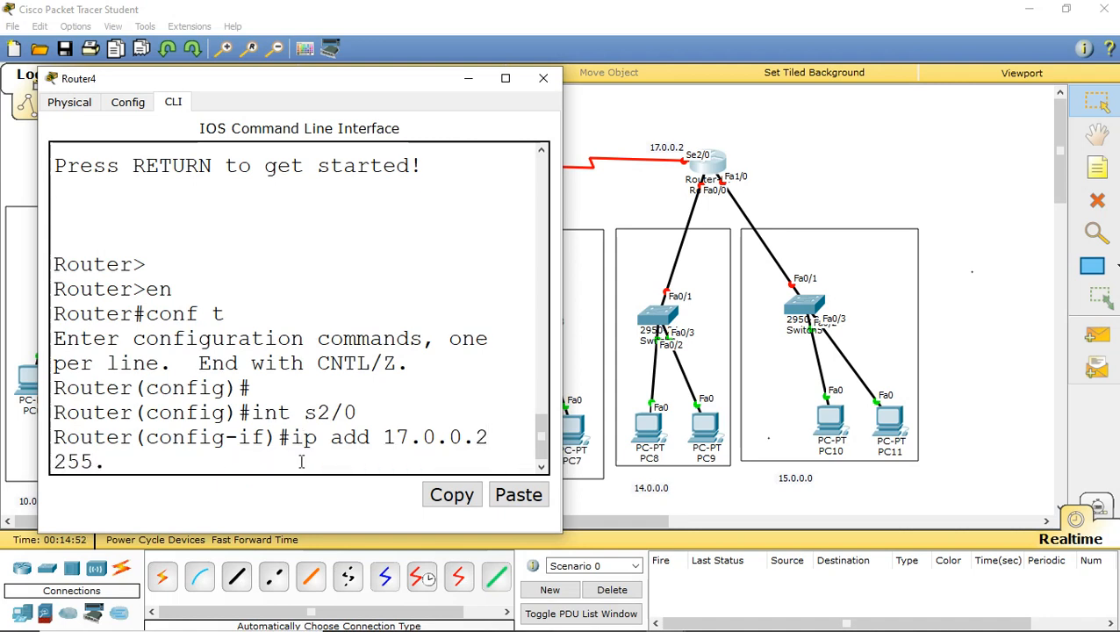
{"action": "type", "text": "0.0.0"}
{"action": "key", "text": "Return"}
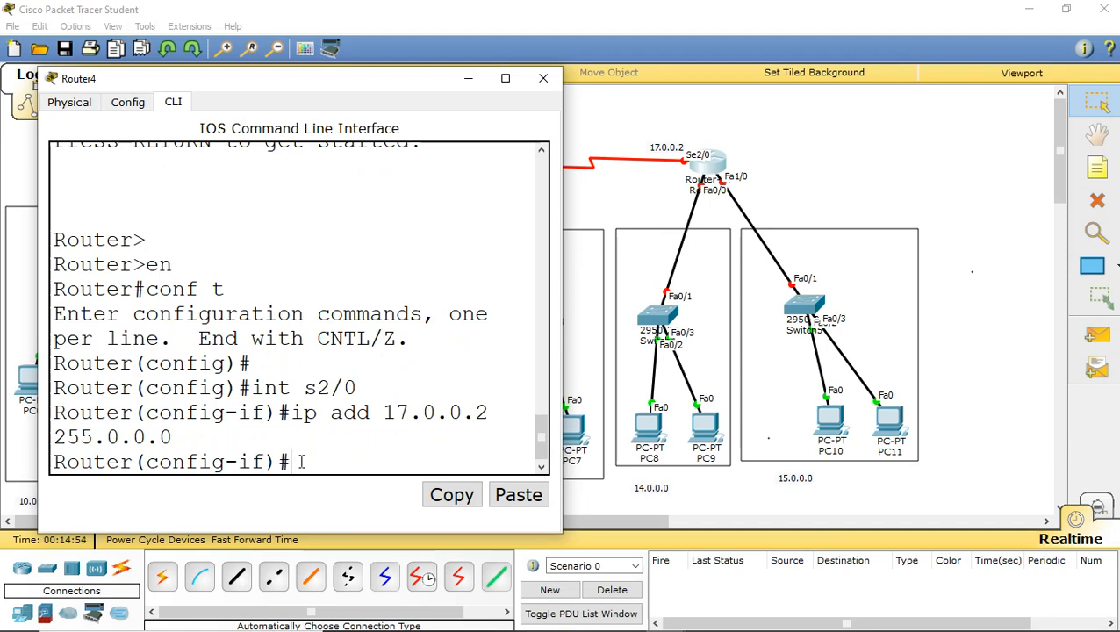
Step: Enable the third router's s2/0 interface with no sh
{"action": "type", "text": "no sh"}
{"action": "key", "text": "Return"}
{"action": "key", "text": "Return"}
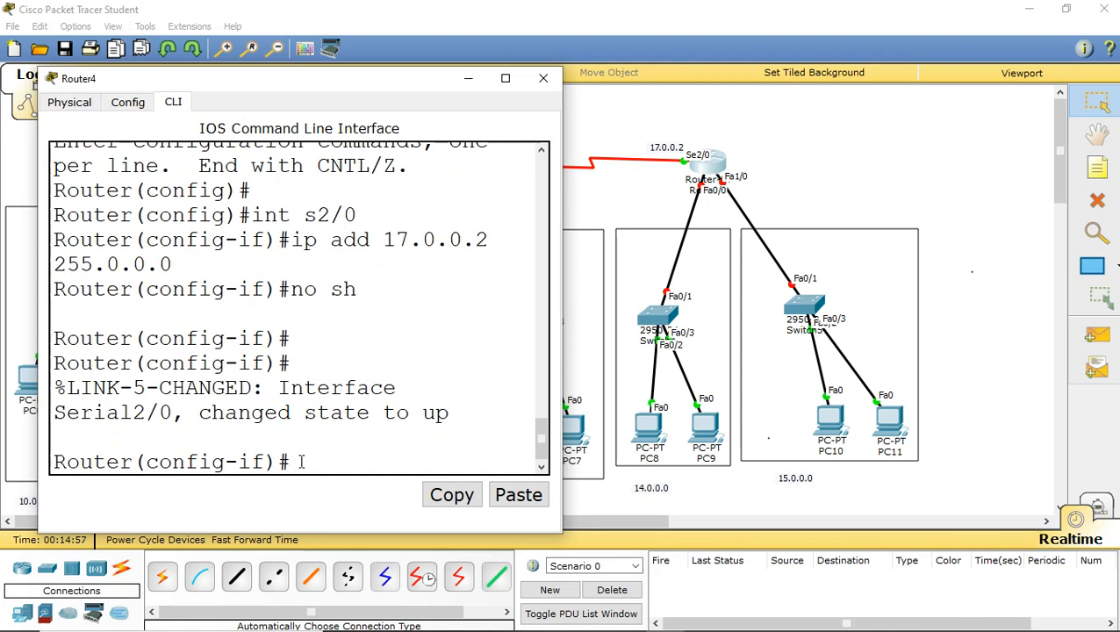
Step: Assign 14.0.0.1 with mask 255.0.0.0 to the third router's interface f0/0
{"action": "type", "text": "int f0/0"}
{"action": "key", "text": "Return"}
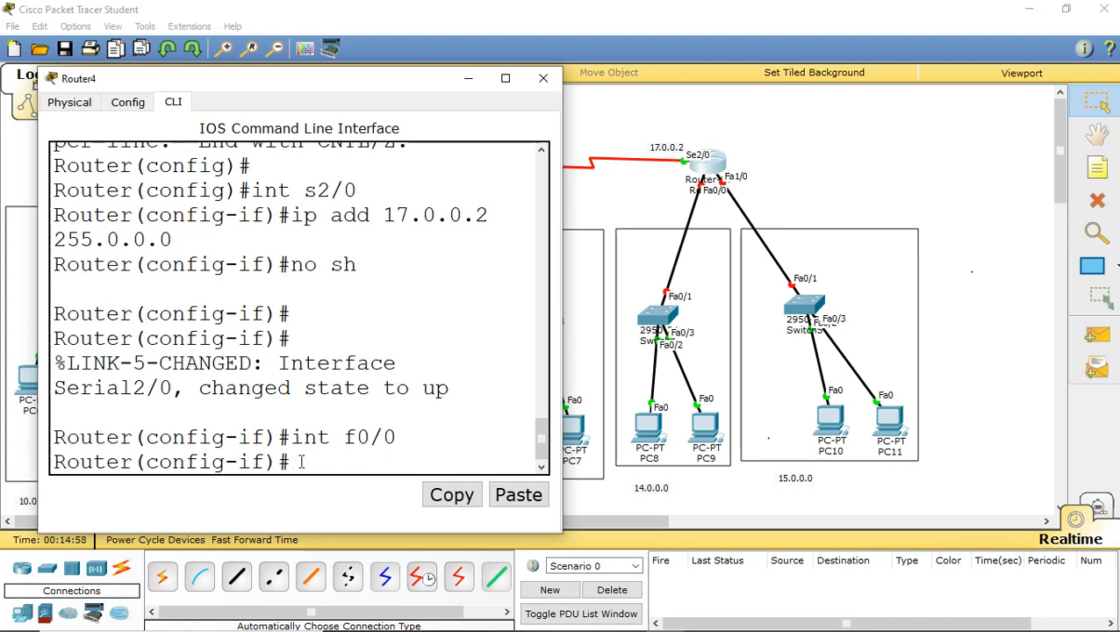
{"action": "type", "text": "ip add "}
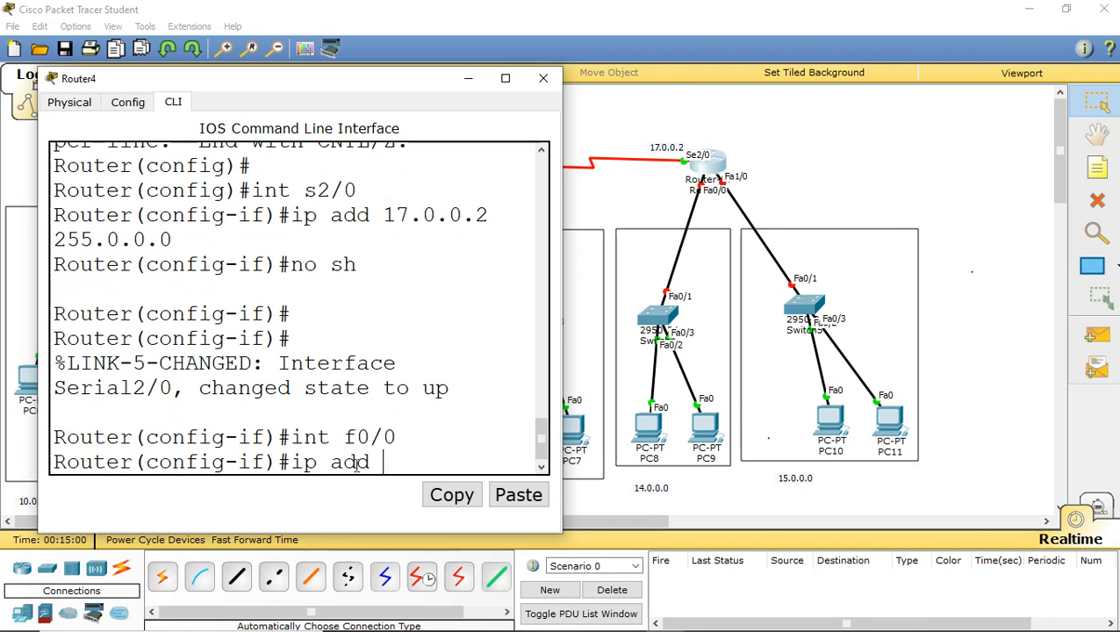
{"action": "type", "text": "14.0.0"}
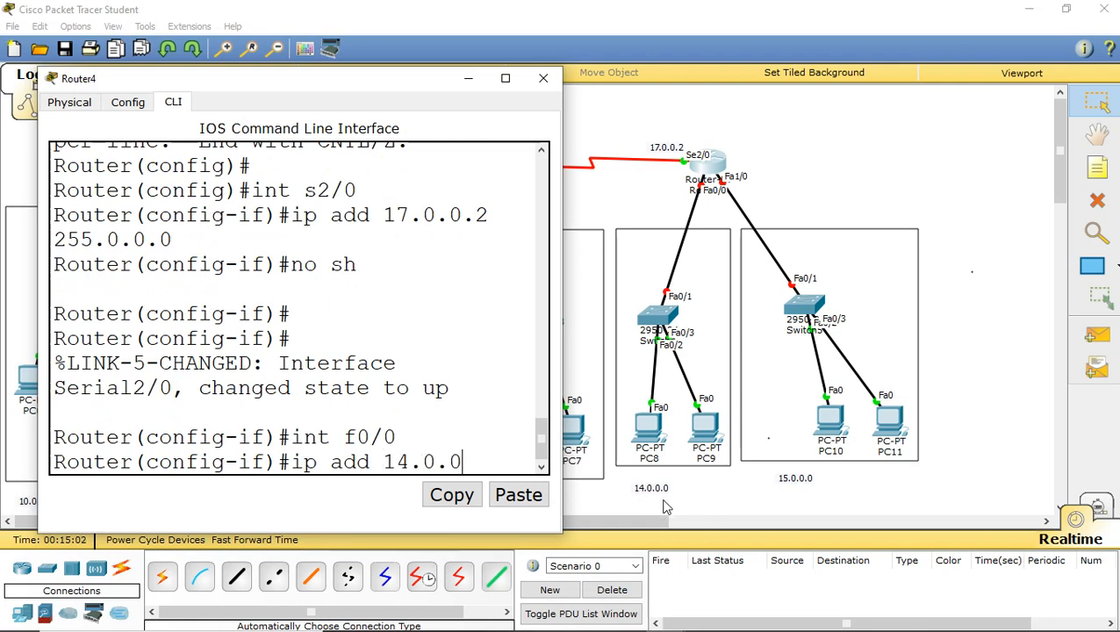
{"action": "type", "text": ".1 255.0.0.0"}
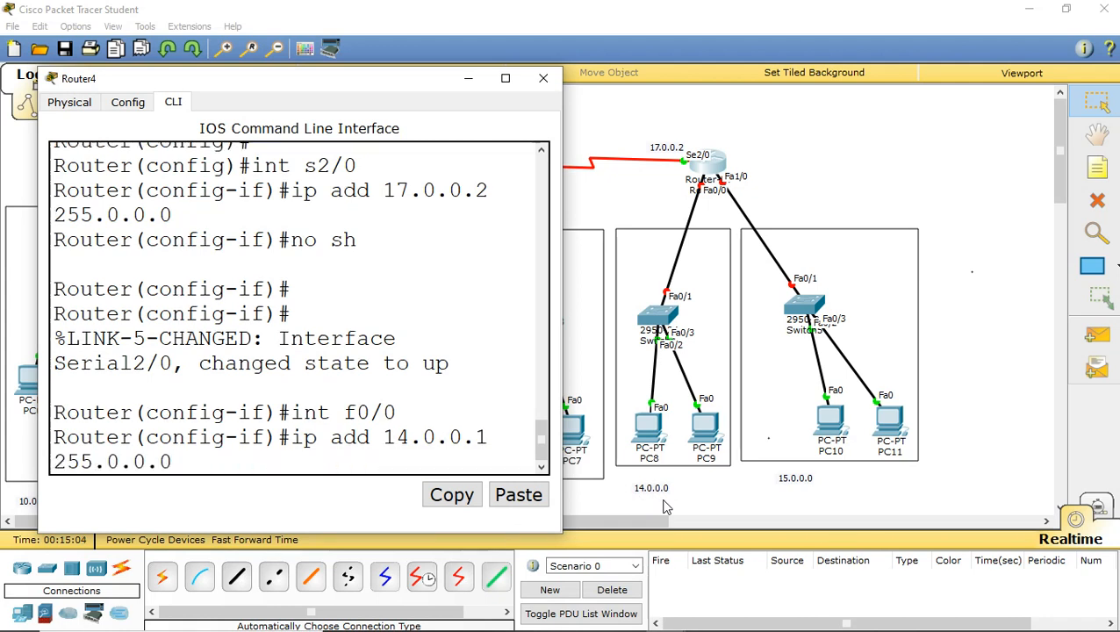
{"action": "key", "text": "Return"}
Step: Enable the third router's f0/0 interface with no sh and return to a clean prompt
{"action": "type", "text": "no sh"}
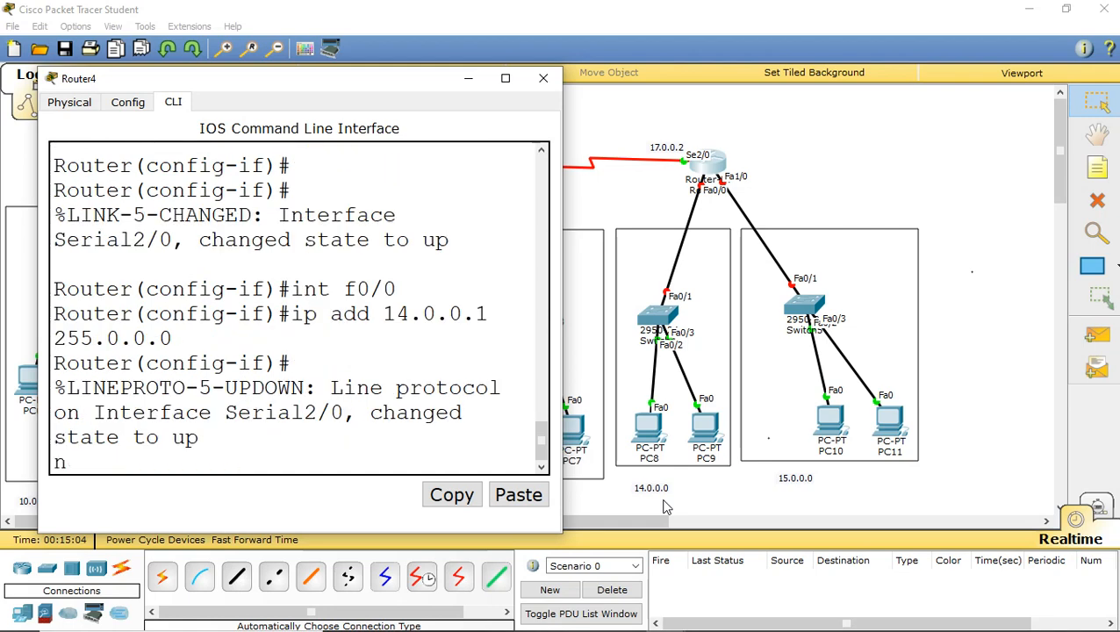
{"action": "key", "text": "Return"}
{"action": "key", "text": "Return"}
{"action": "key", "text": "Return"}
{"action": "key", "text": "Return"}
{"action": "key", "text": "Return"}
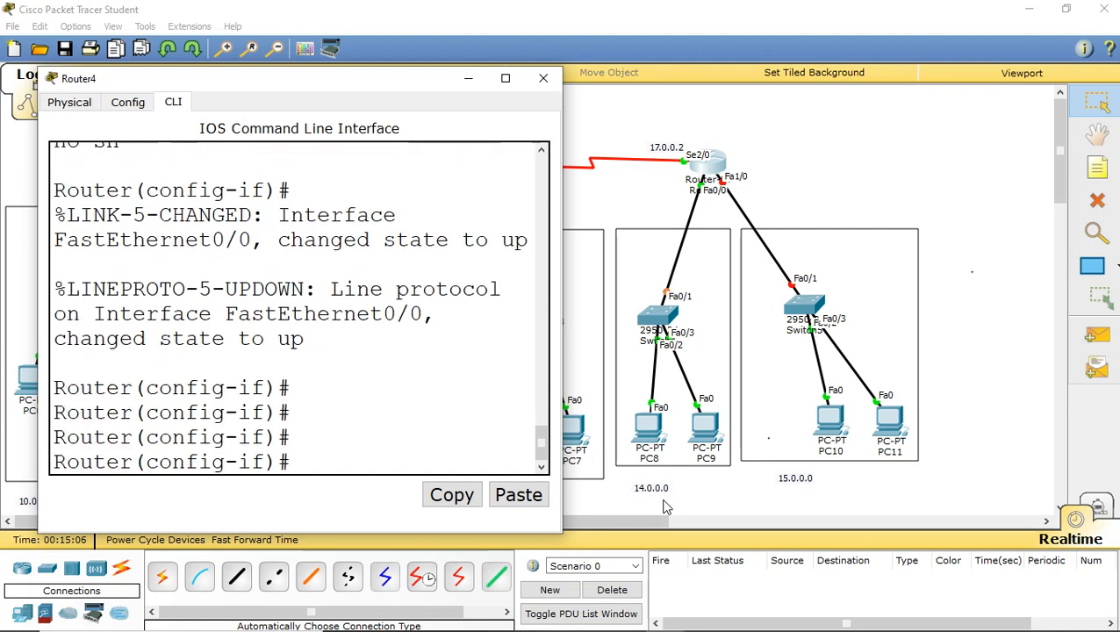
Step: Assign 15.0.0.1 with mask 255.0.0.0 to the third router's interface f1/0
{"action": "type", "text": "int f1/0"}
{"action": "key", "text": "Return"}
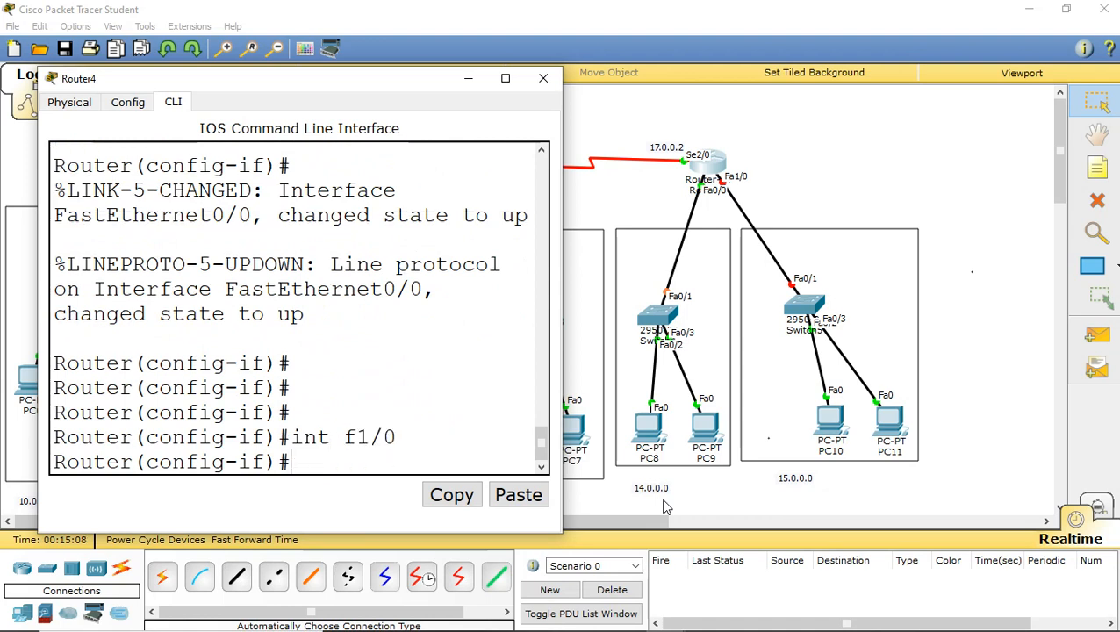
{"action": "type", "text": "ip add "}
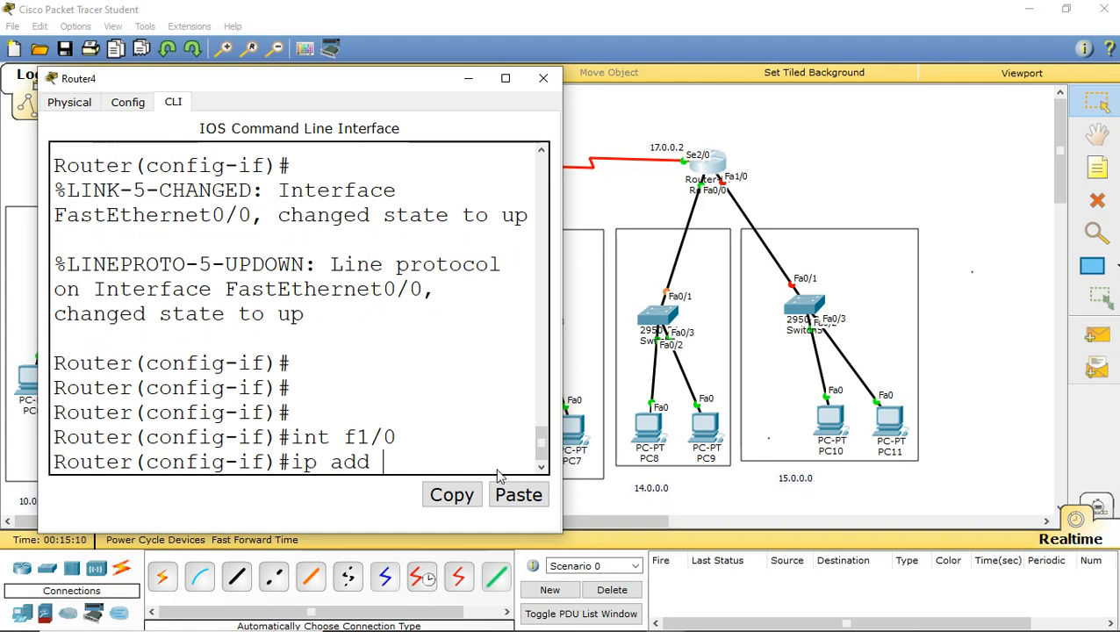
{"action": "type", "text": "15.0"}
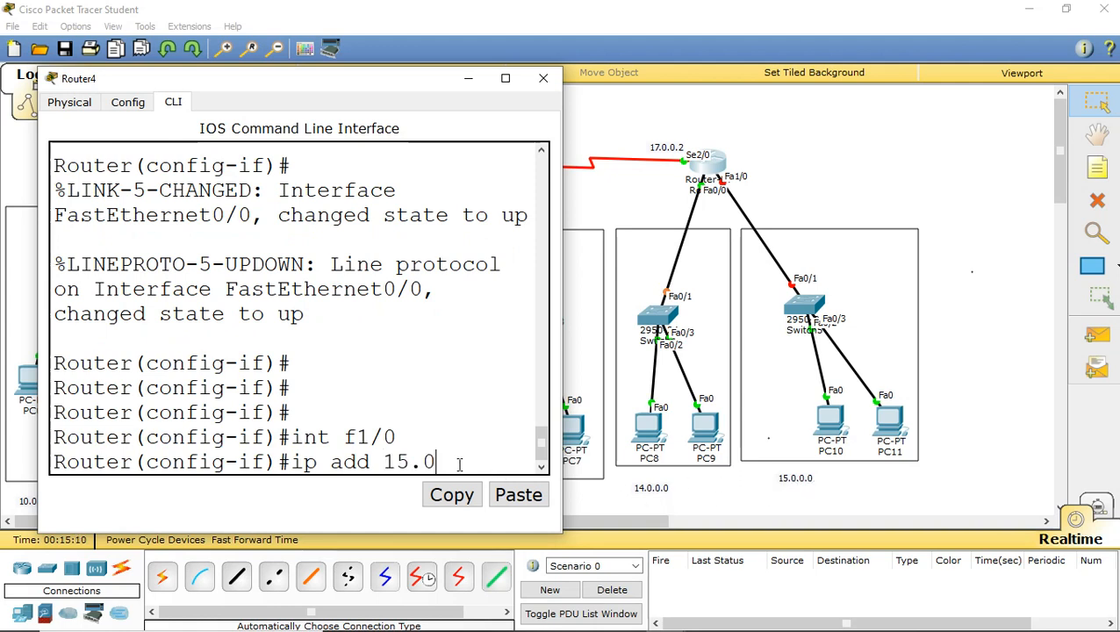
{"action": "type", "text": ".0.1 255.0.0.0"}
{"action": "key", "text": "Return"}
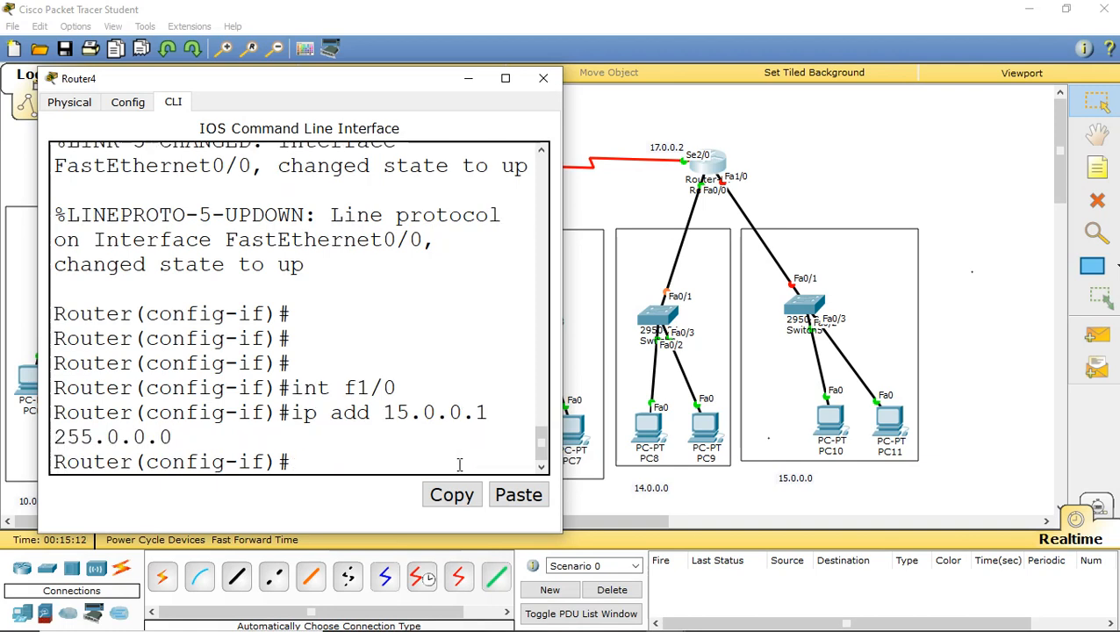
Step: Enable the third router's f1/0 interface with no sh and close that router's window
{"action": "type", "text": "no sh"}
{"action": "key", "text": "Return"}
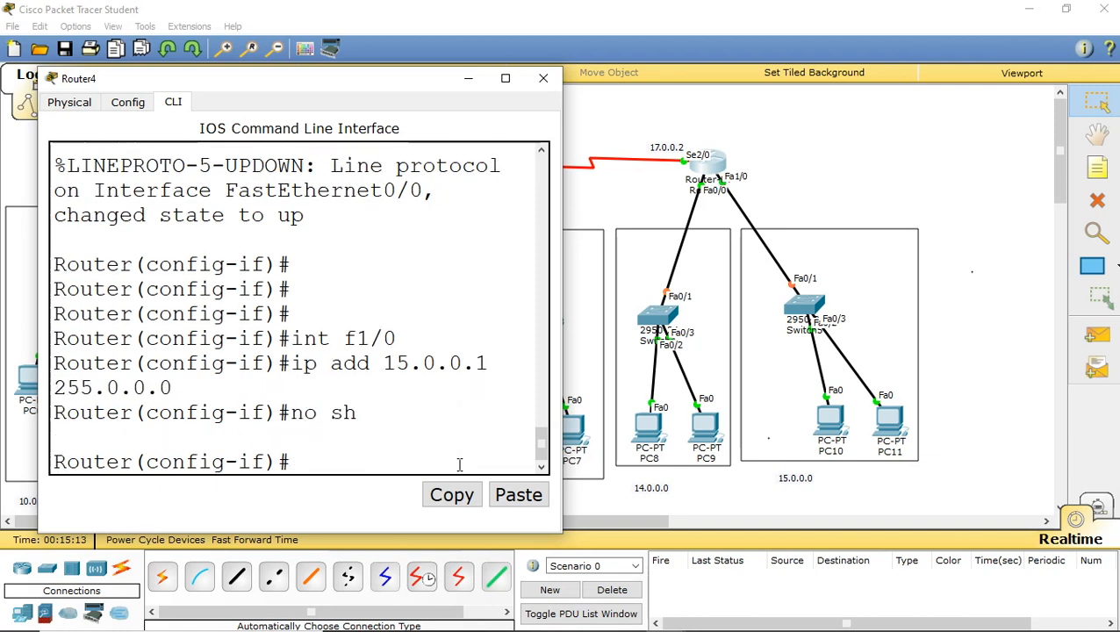
{"action": "key", "text": "Return"}
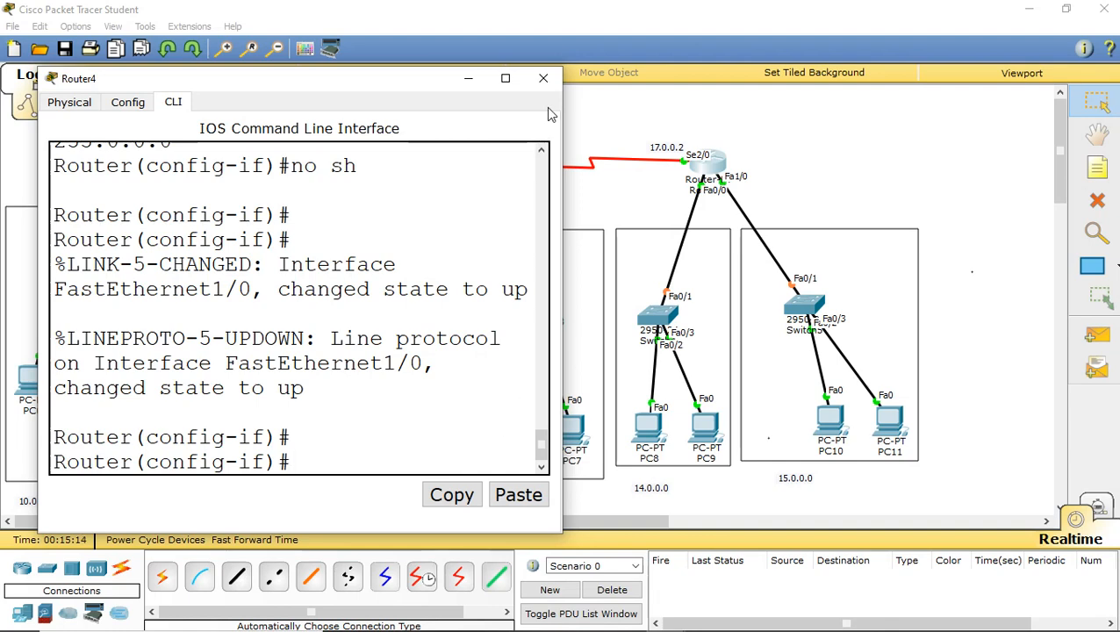
{"action": "left_click", "coordinate": [545, 78]}
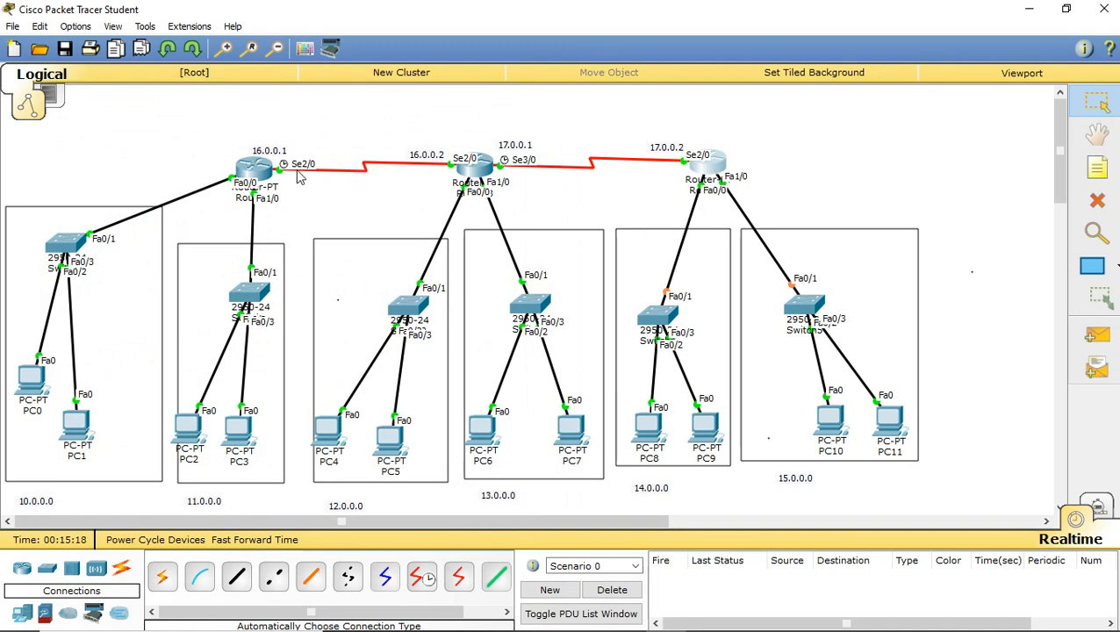
Step: Open the first router's command line in a maximized window and leave global configuration mode with exit
{"action": "left_click", "coordinate": [261, 174]}
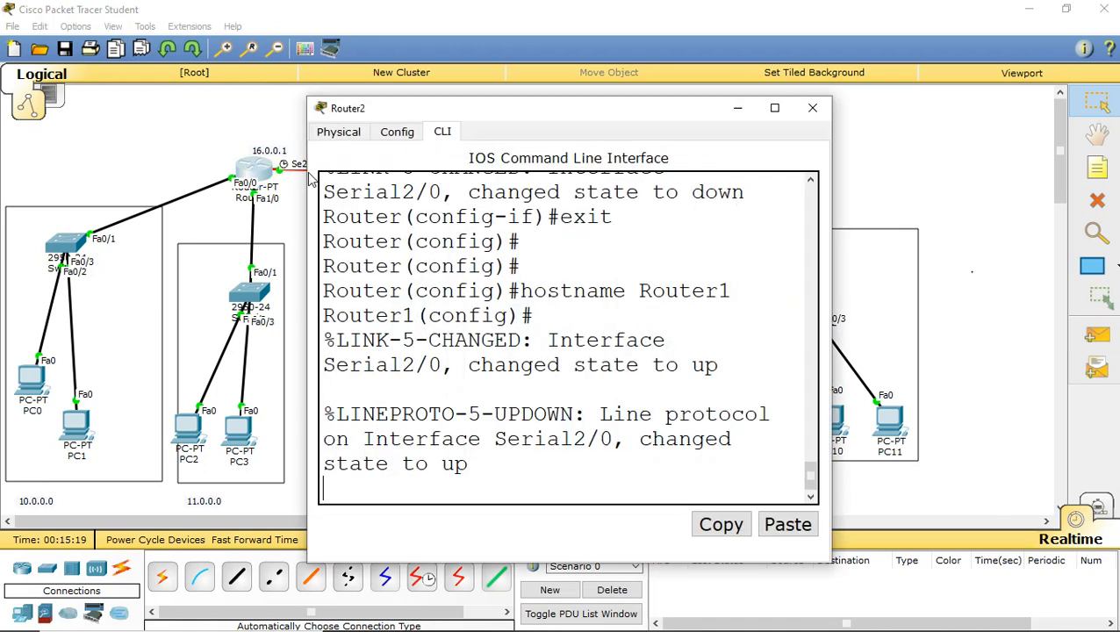
{"action": "left_click", "coordinate": [775, 107]}
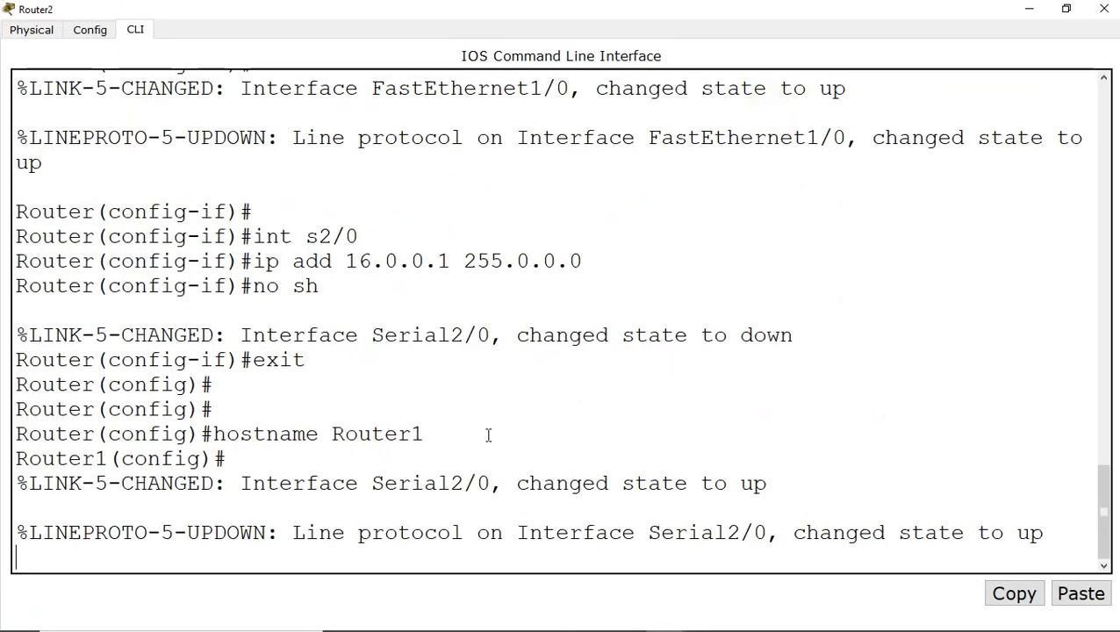
{"action": "key", "text": "Return"}
{"action": "key", "text": "Return"}
{"action": "key", "text": "Return"}
{"action": "key", "text": "Return"}
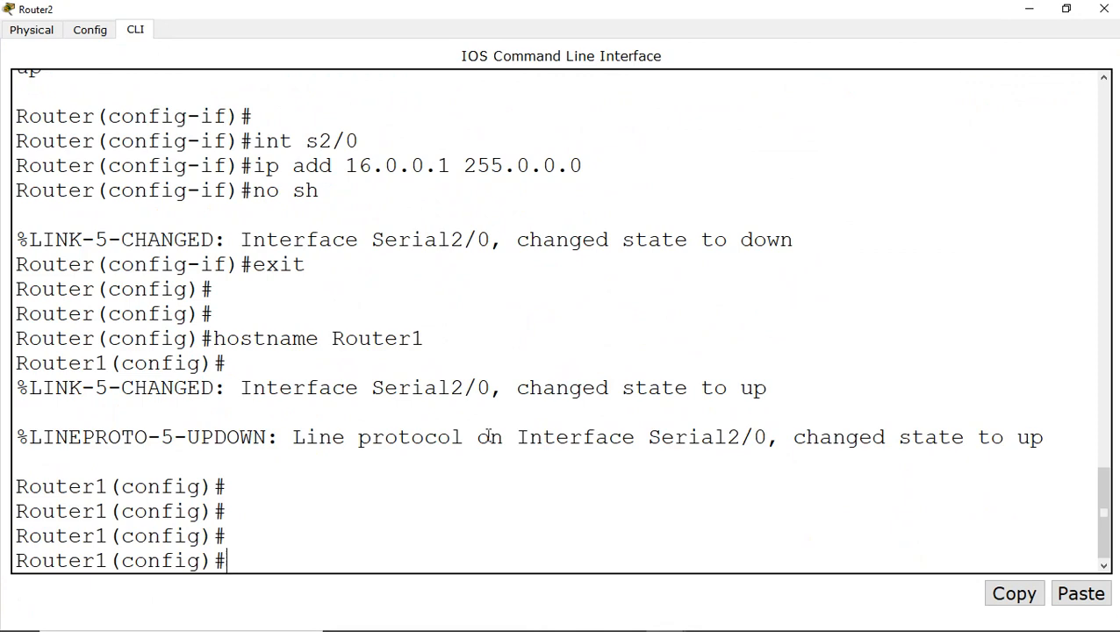
{"action": "type", "text": "exit"}
{"action": "key", "text": "Return"}
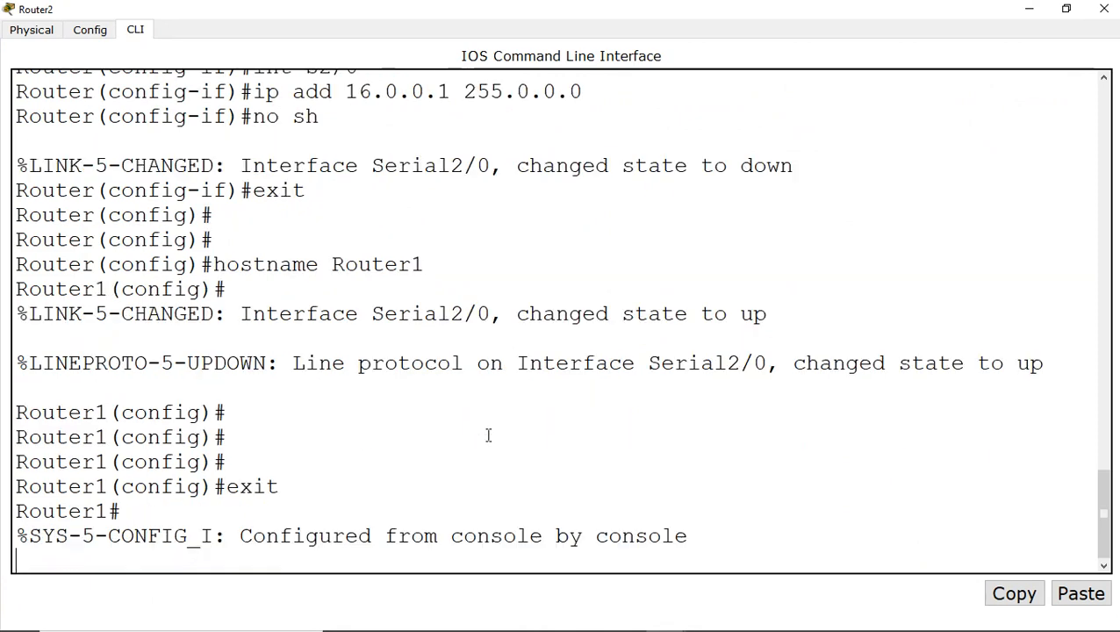
{"action": "key", "text": "Return"}
{"action": "key", "text": "Return"}
{"action": "key", "text": "Return"}
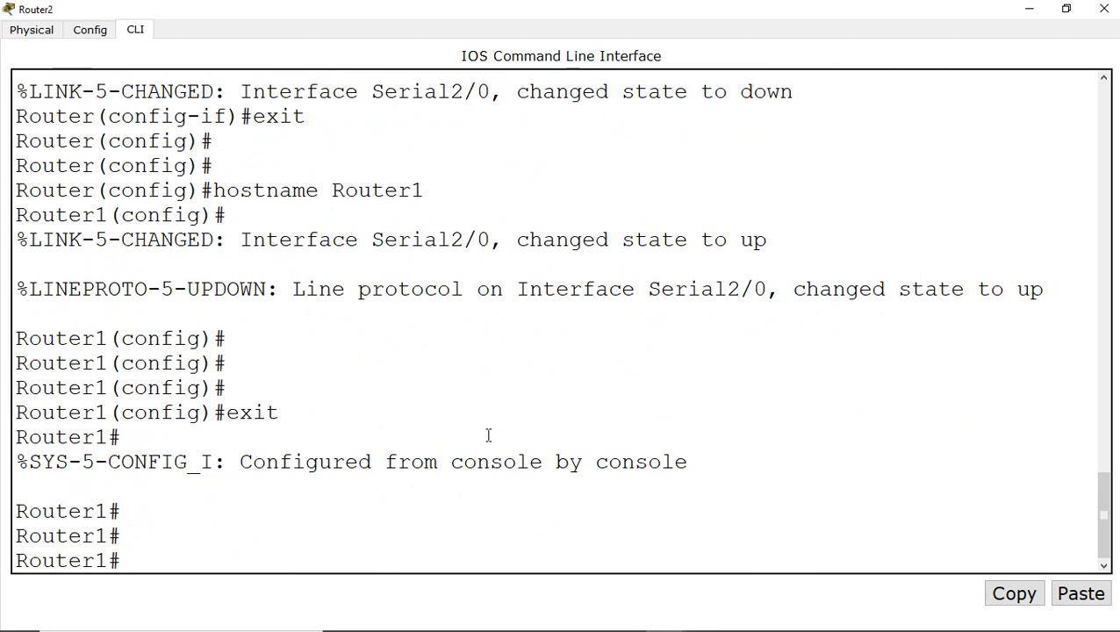
Step: Check the first router's interface addresses and status with show ip int brief, and close its window
{"action": "type", "text": "show ip int brief"}
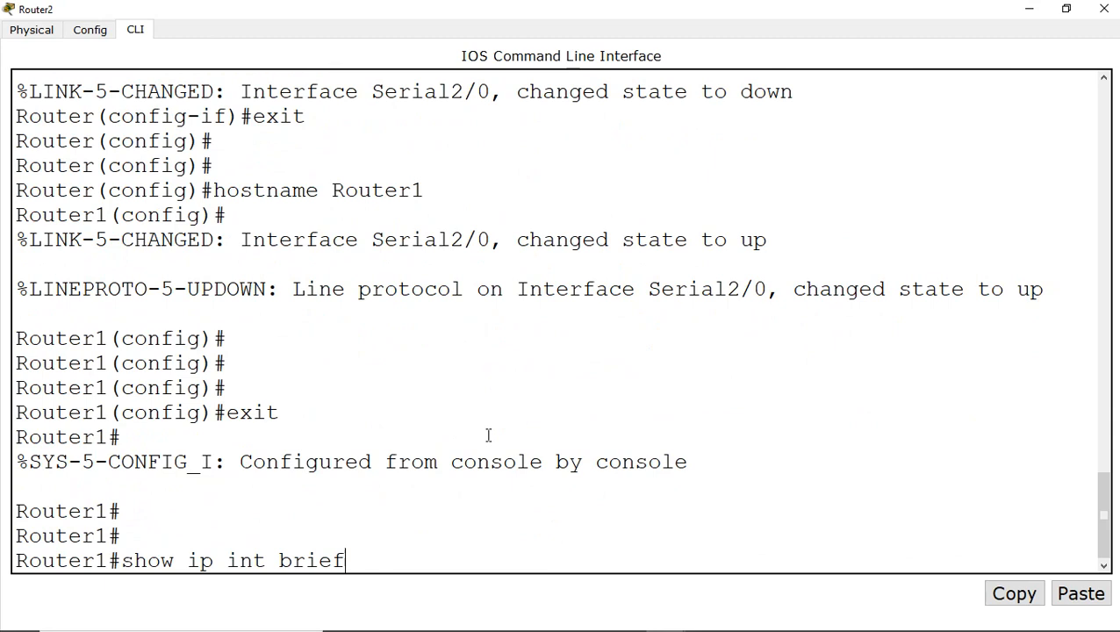
{"action": "key", "text": "Return"}
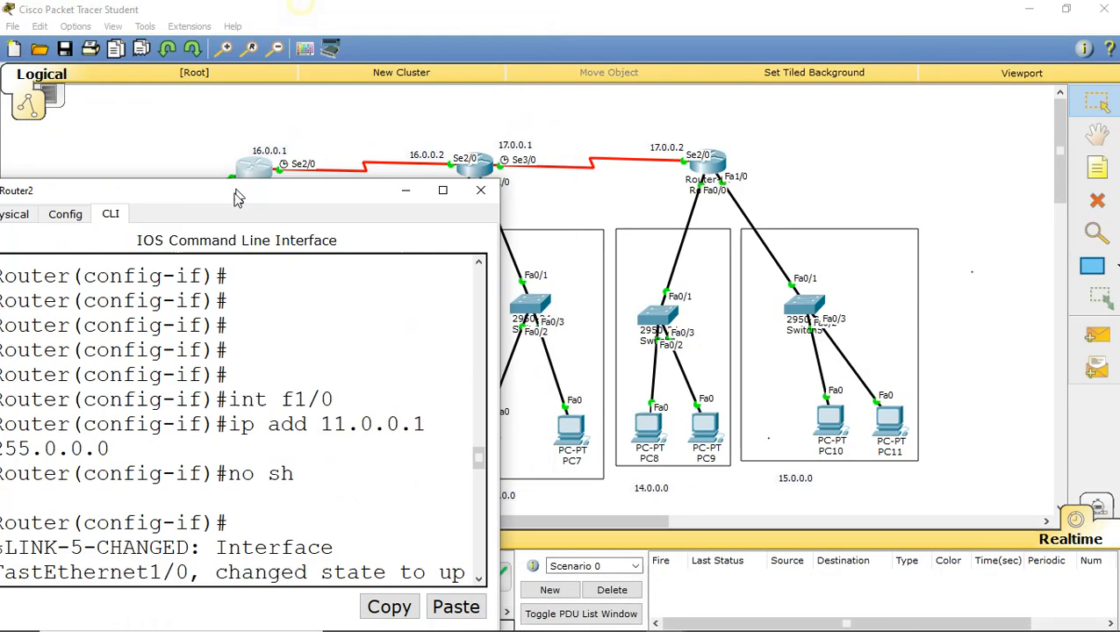
{"action": "left_click", "coordinate": [480, 190]}
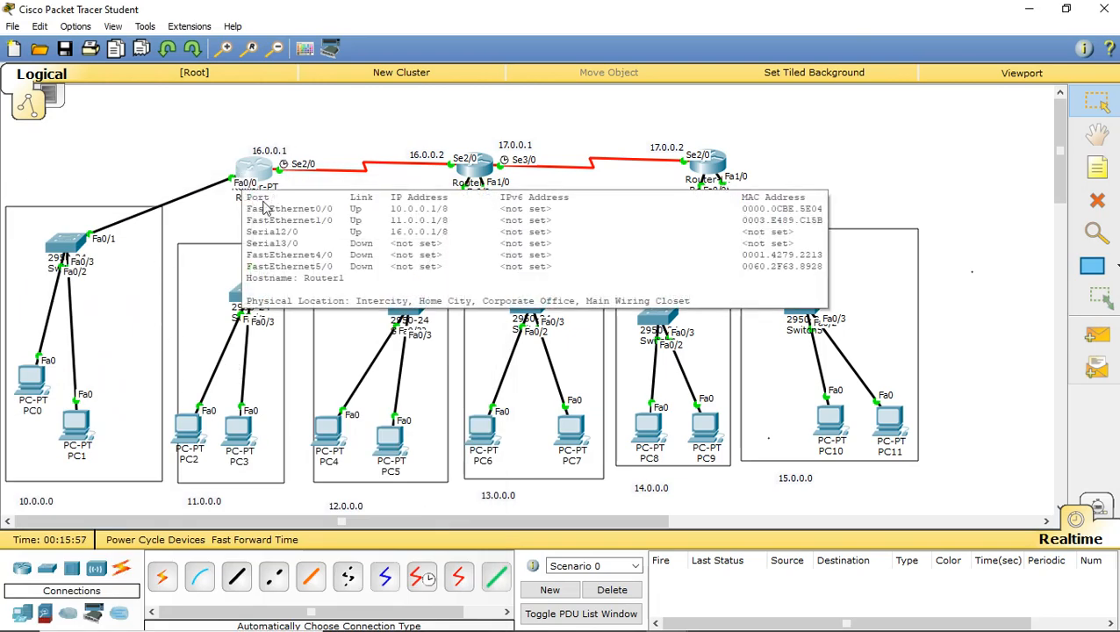
Step: Open the middle router's command line in a maximized window and return to privileged mode by running exit twice
{"action": "left_click", "coordinate": [474, 169]}
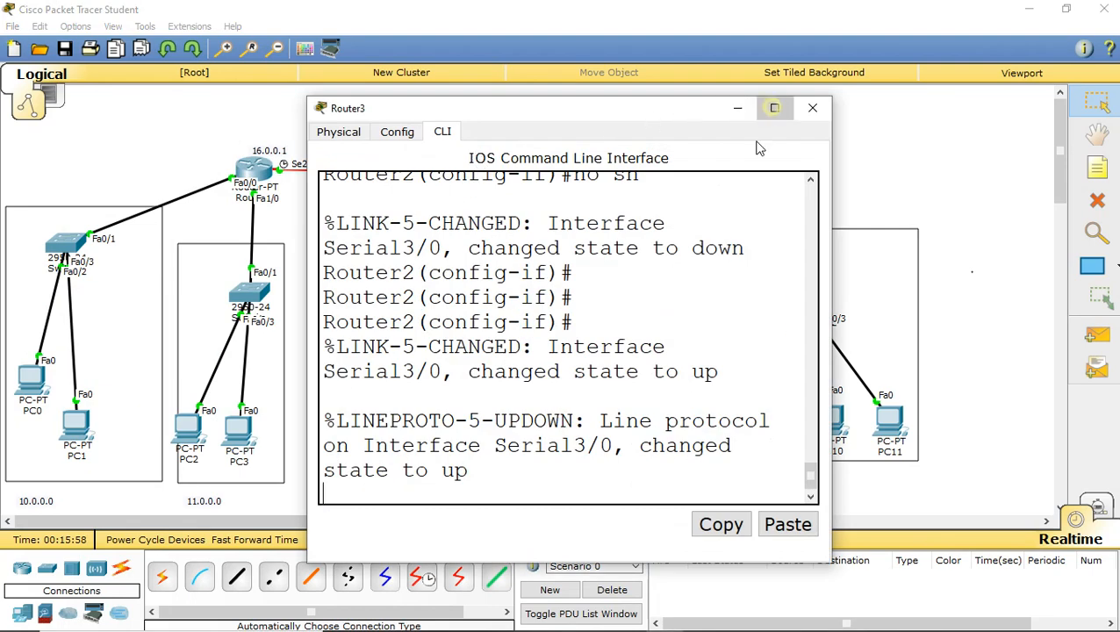
{"action": "left_click", "coordinate": [773, 107]}
{"action": "key", "text": "Return"}
{"action": "key", "text": "Return"}
{"action": "key", "text": "Return"}
{"action": "key", "text": "Return"}
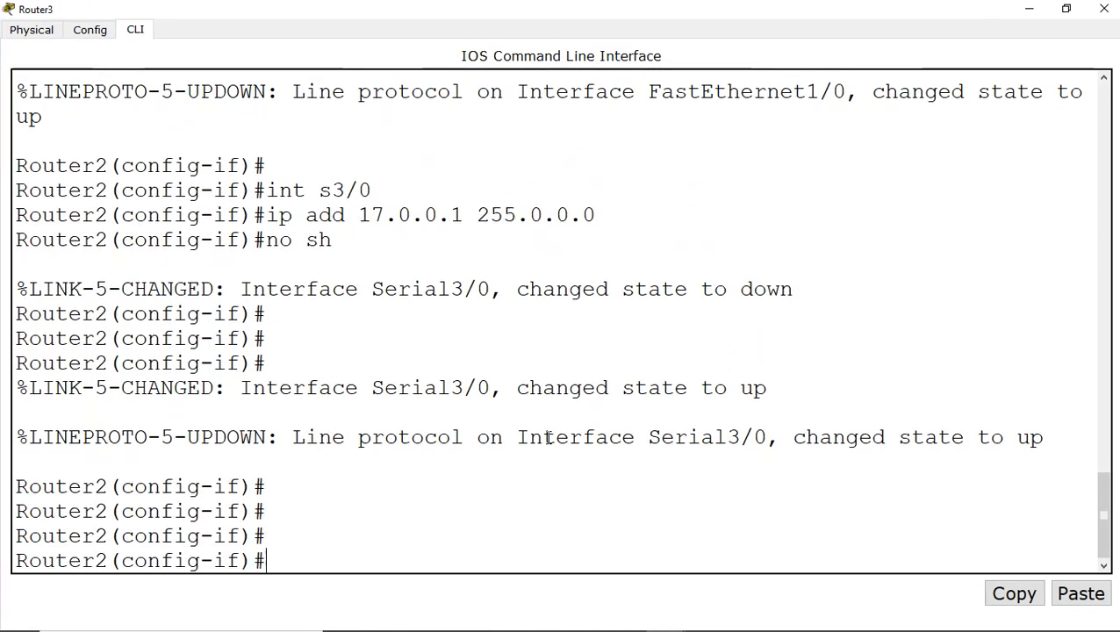
{"action": "type", "text": "exi"}
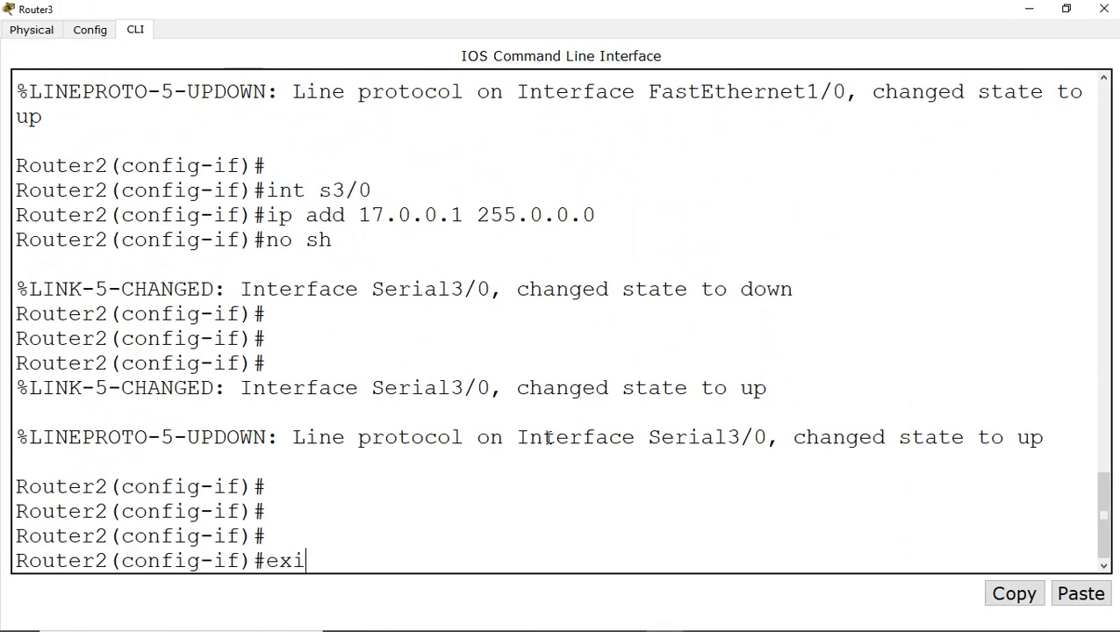
{"action": "type", "text": "t"}
{"action": "key", "text": "Return"}
{"action": "type", "text": "exit"}
{"action": "key", "text": "Return"}
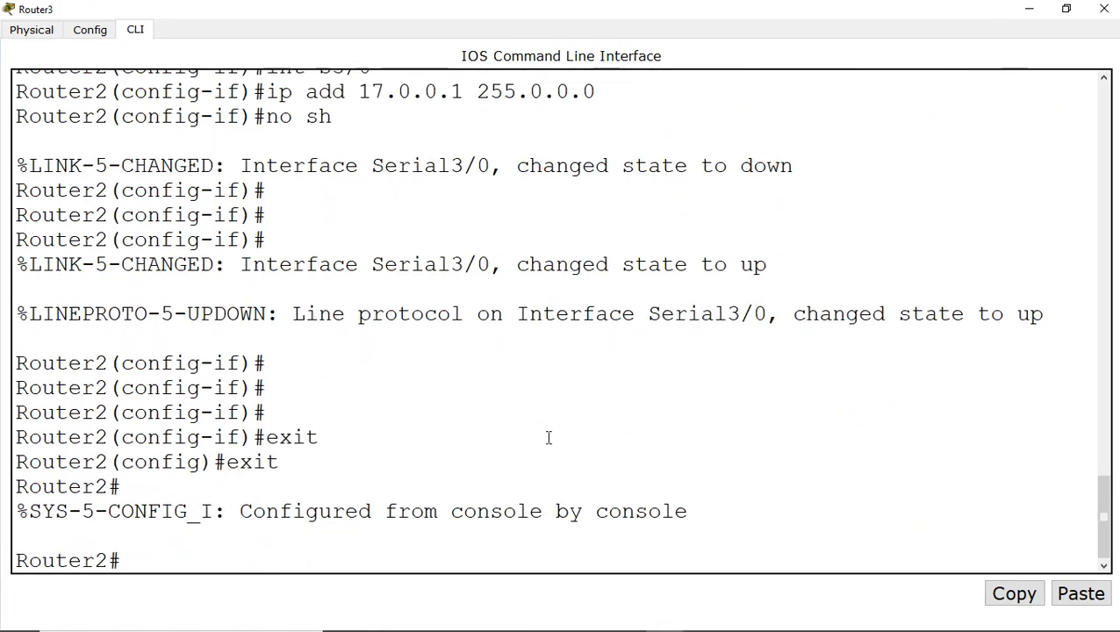
Step: Check the middle router's interface addresses and status with show ip int br, and close its window
{"action": "type", "text": "show ip"}
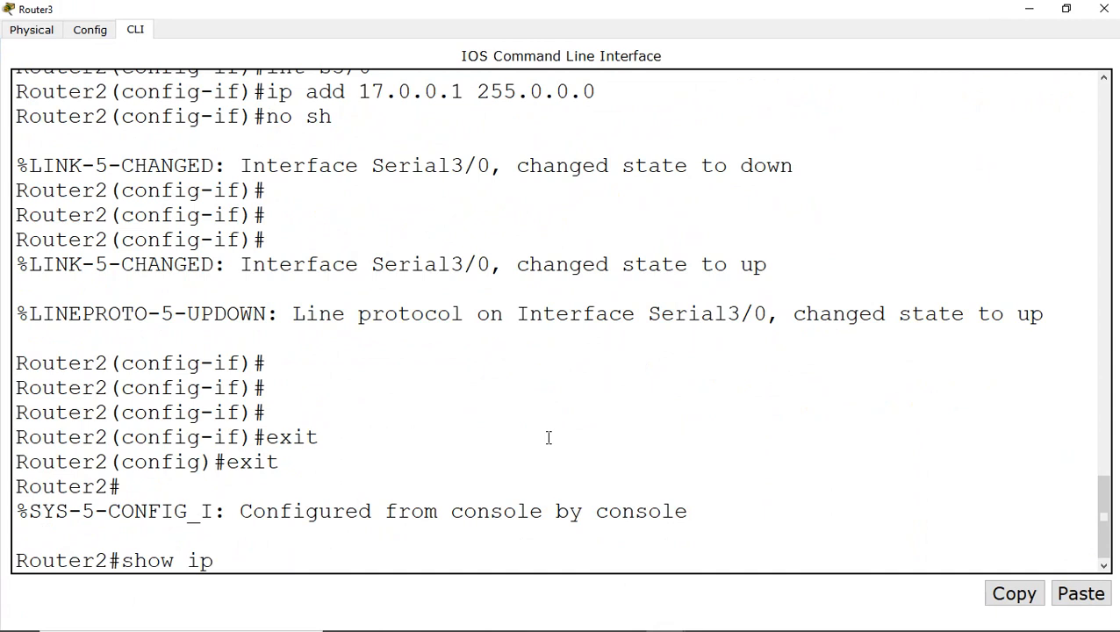
{"action": "type", "text": " in"}
{"action": "type", "text": "t br"}
{"action": "key", "text": "Return"}
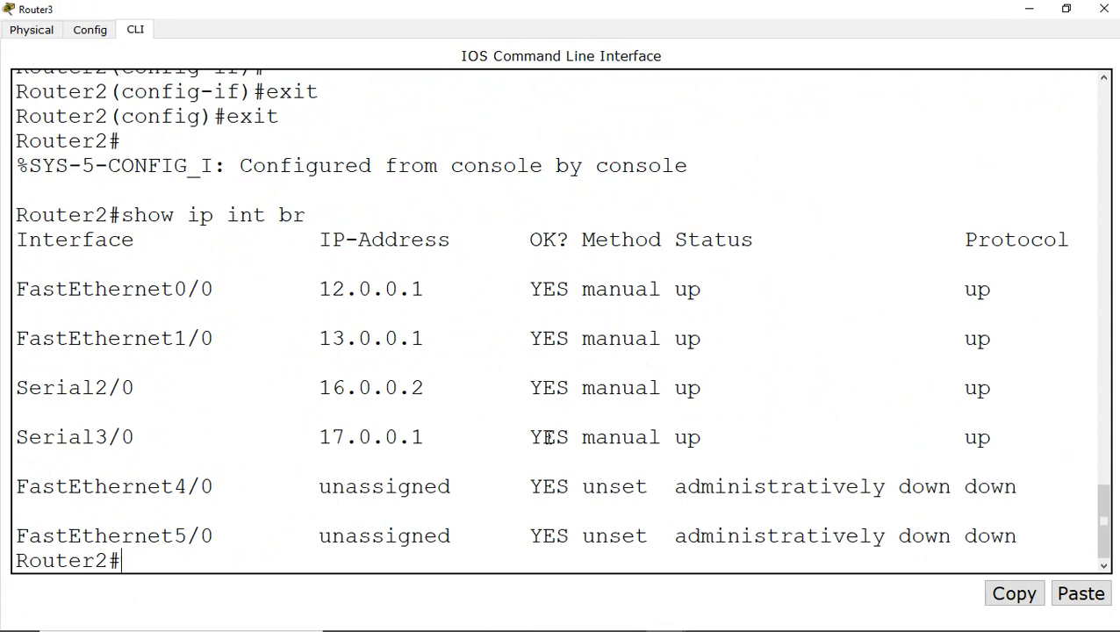
{"action": "left_click", "coordinate": [1103, 10]}
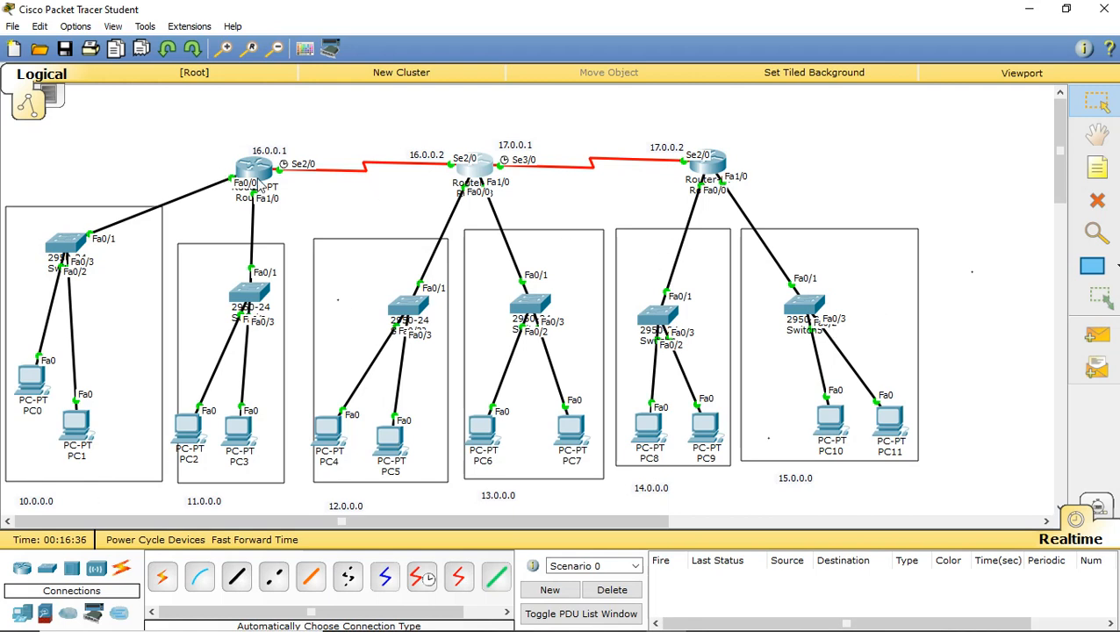
Step: Shrink the topology window, launch Paint with mspaint from the Run prompt, and return to the maximized topology
{"action": "mouse_move", "coordinate": [262, 186]}
{"action": "left_click", "coordinate": [1093, 175]}
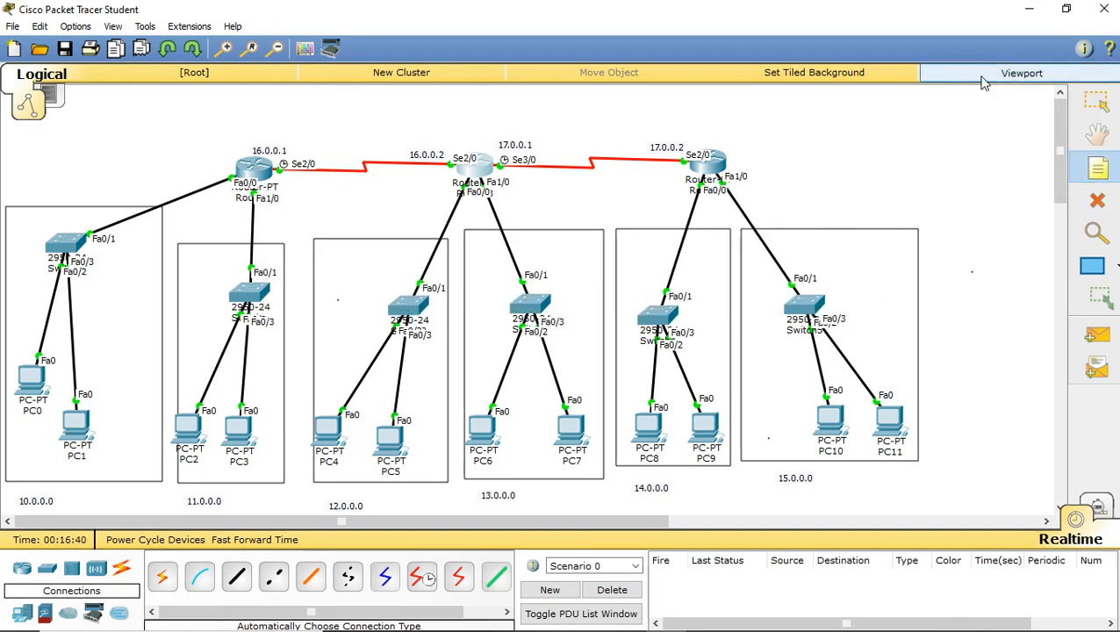
{"action": "left_click_drag", "start_coordinate": [580, 7], "coordinate": [874, 182]}
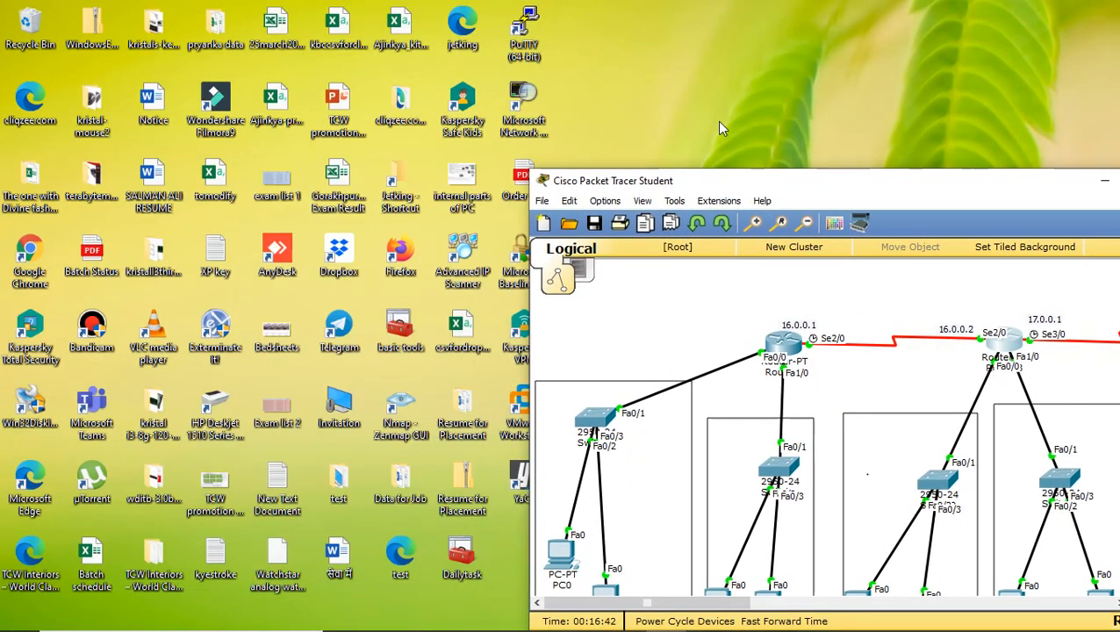
{"action": "key", "text": "super+r"}
{"action": "type", "text": "mspai"}
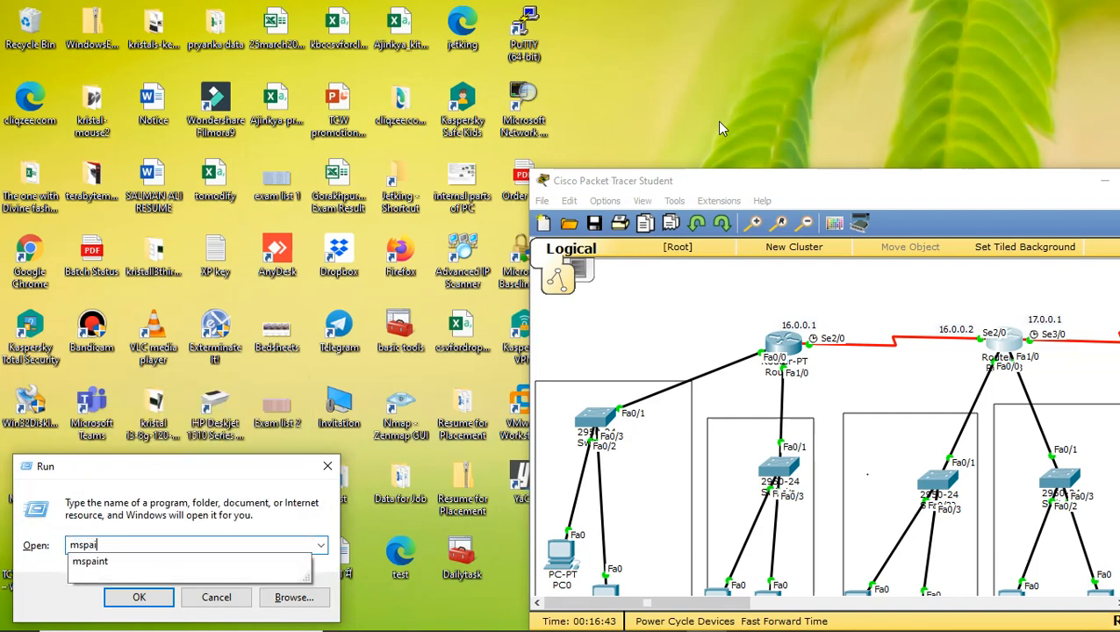
{"action": "type", "text": "nt"}
{"action": "key", "text": "Return"}
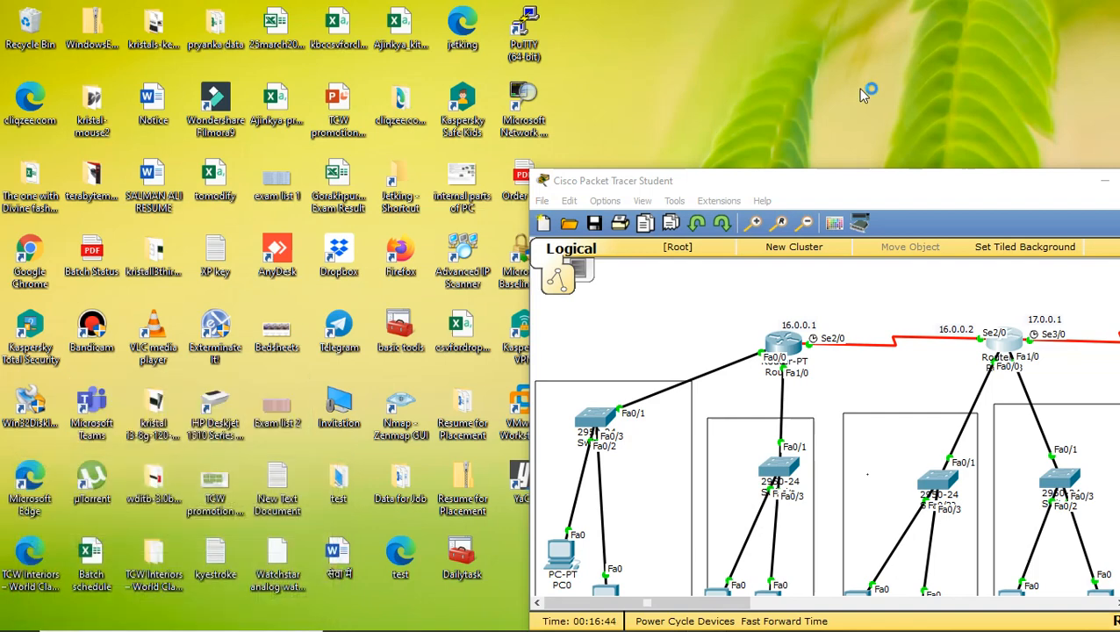
{"action": "double_click", "coordinate": [869, 184]}
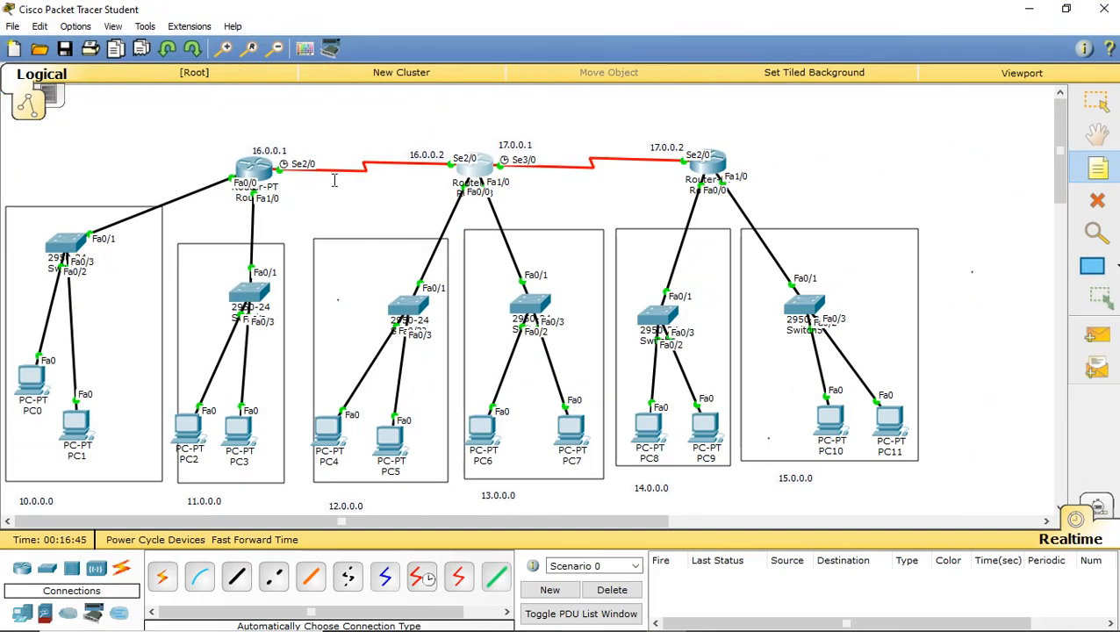
{"action": "mouse_move", "coordinate": [254, 173]}
{"action": "left_click", "coordinate": [1097, 102]}
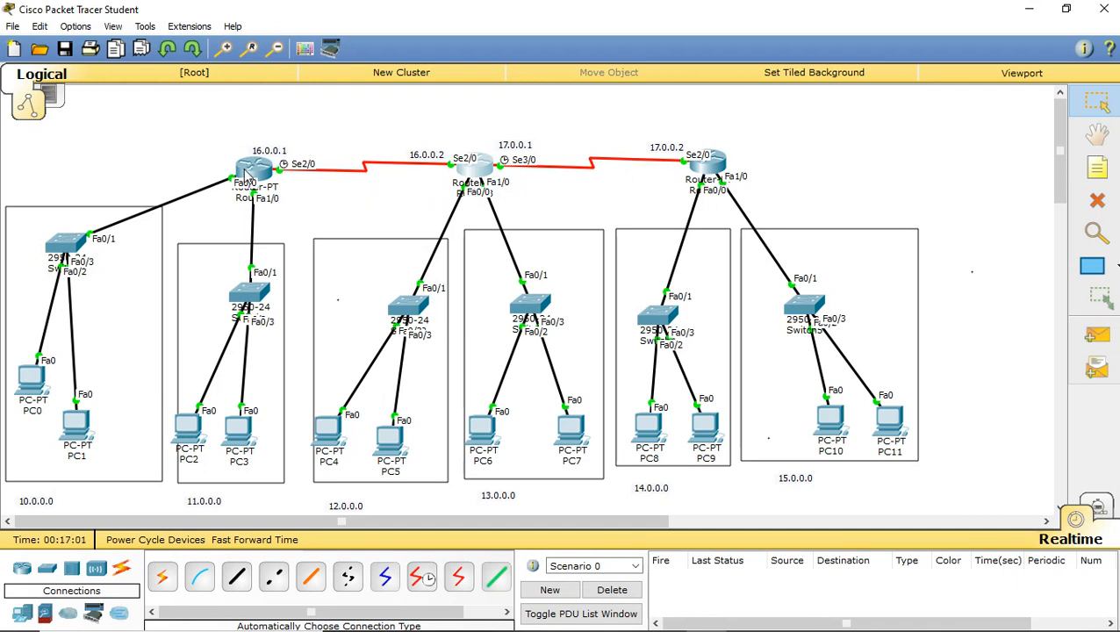
Step: Place the note 112/13/14/15/17 above the first router to list its remote networks
{"action": "left_click", "coordinate": [1098, 166]}
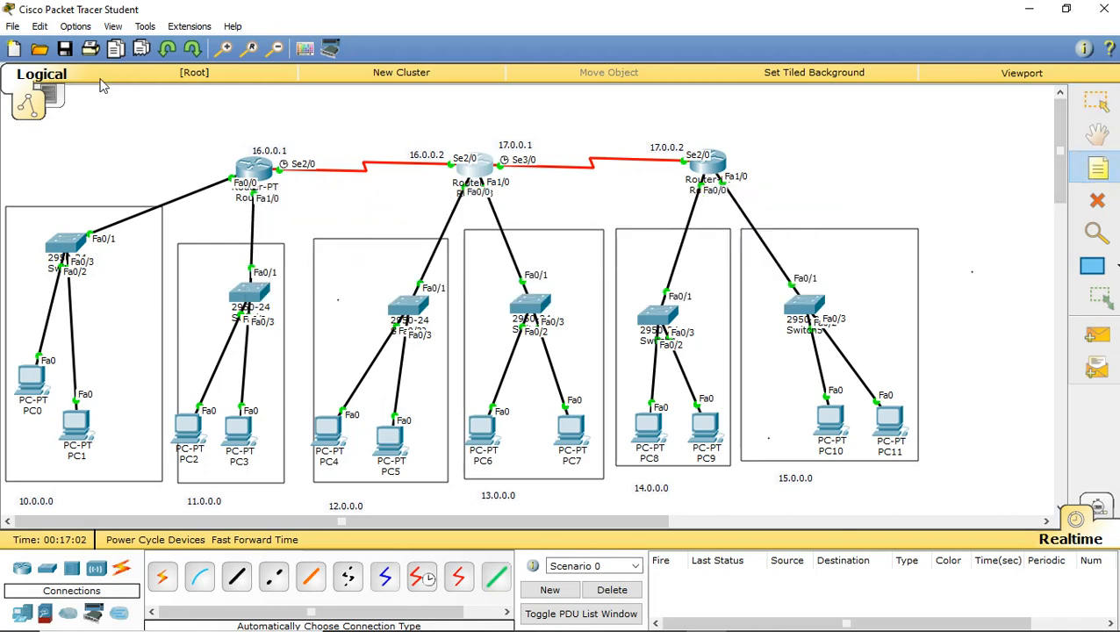
{"action": "left_click", "coordinate": [105, 99]}
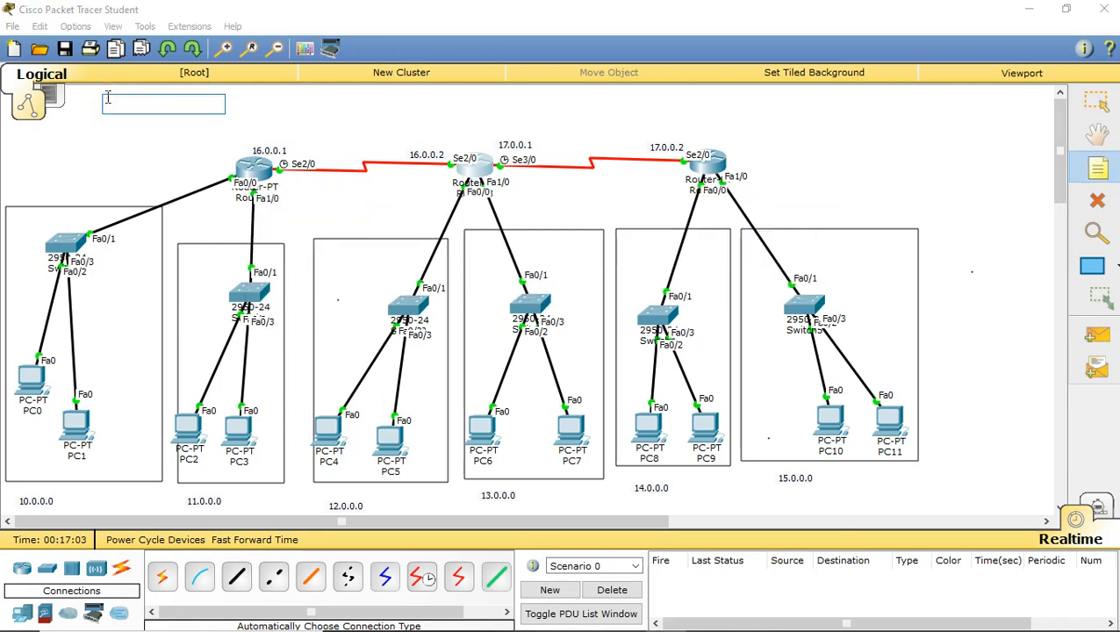
{"action": "type", "text": "1"}
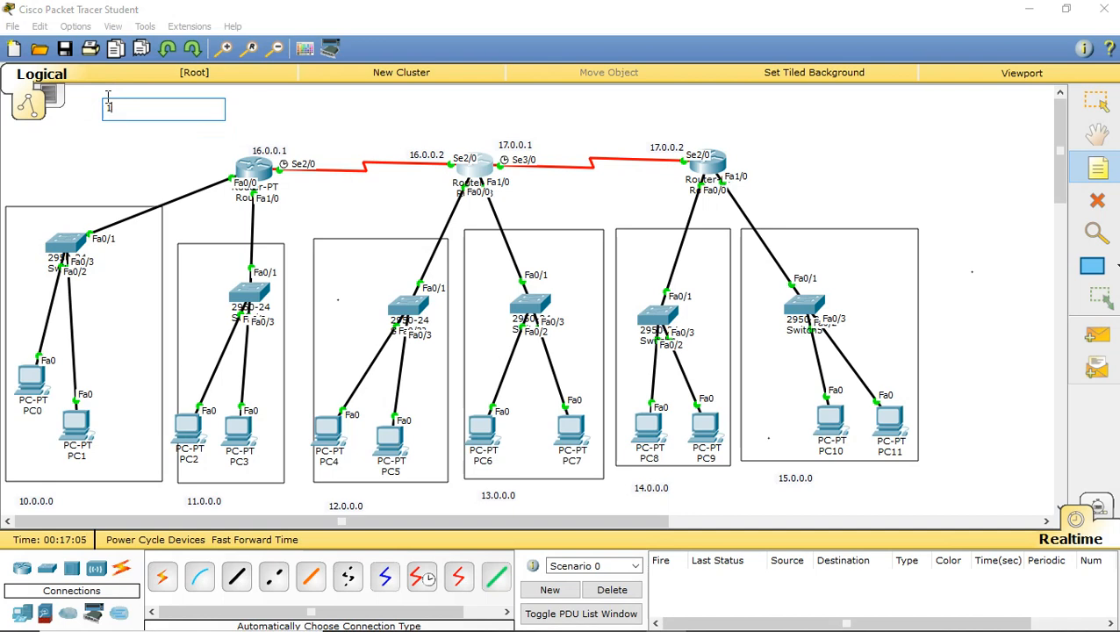
{"action": "type", "text": "02/13/14/15/17"}
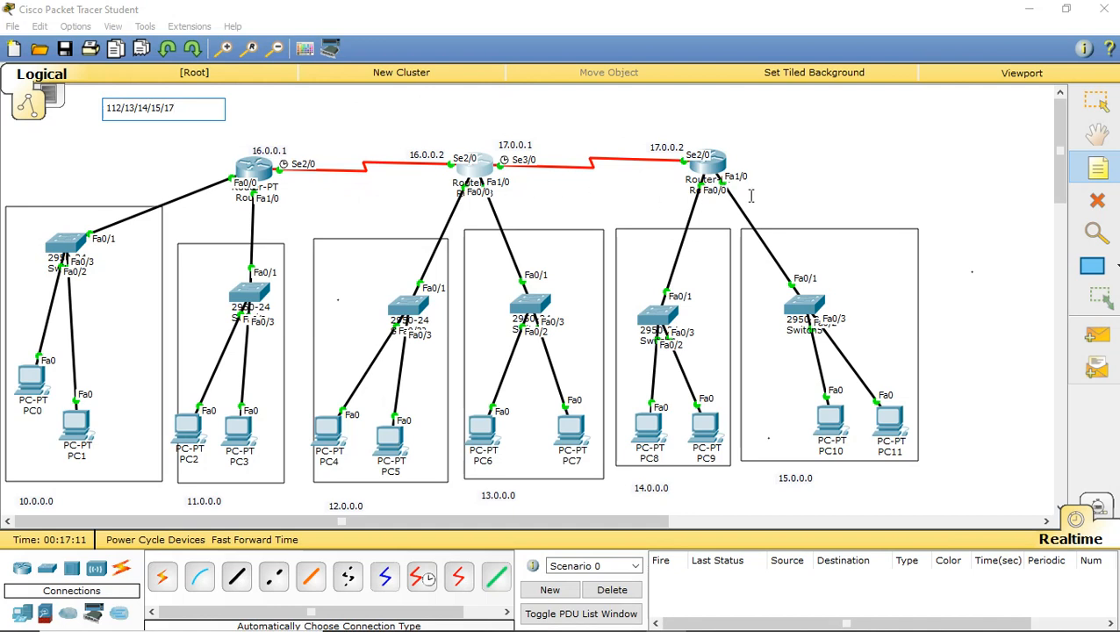
{"action": "left_click", "coordinate": [853, 194]}
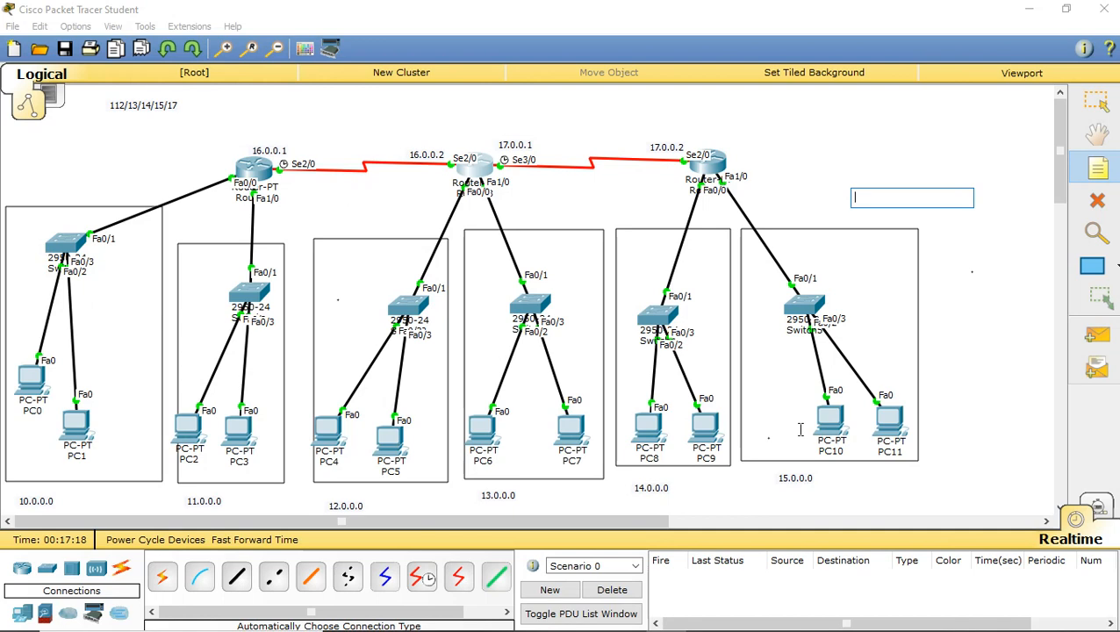
Step: Place the note 10/11/14/15 above the middle router to list its remote networks
{"action": "left_click", "coordinate": [394, 102]}
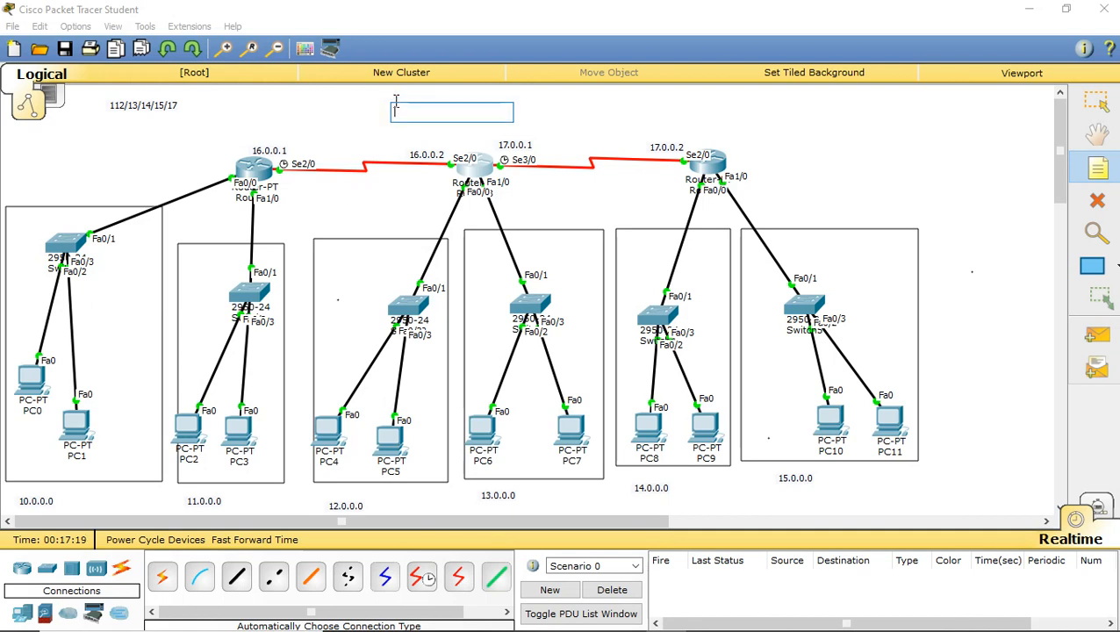
{"action": "type", "text": "10/11"}
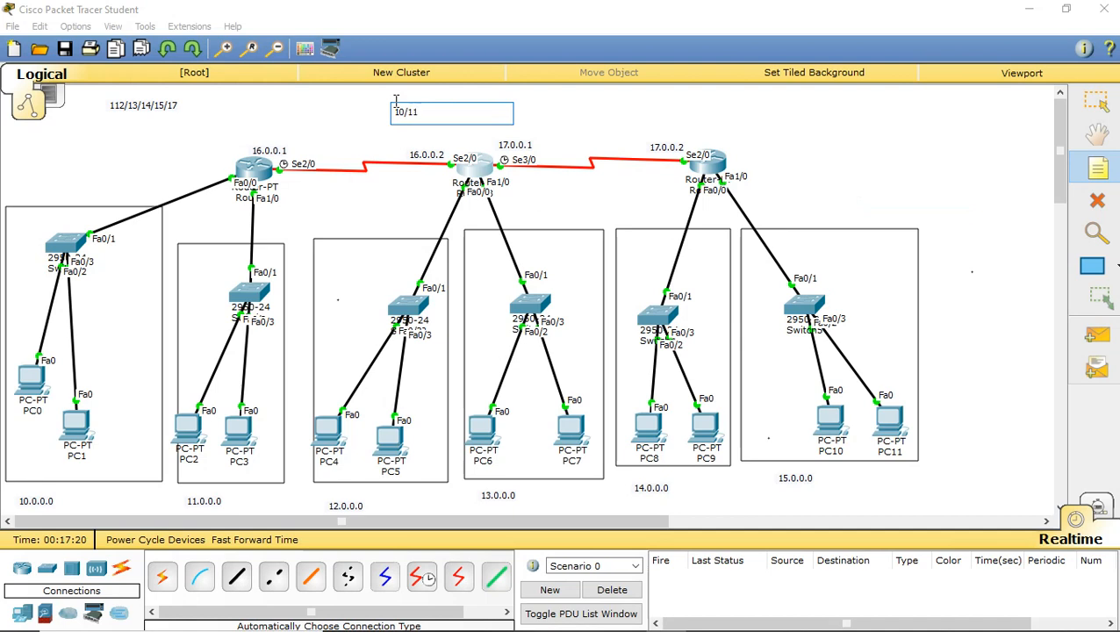
{"action": "type", "text": "/14/15"}
{"action": "left_click", "coordinate": [855, 189]}
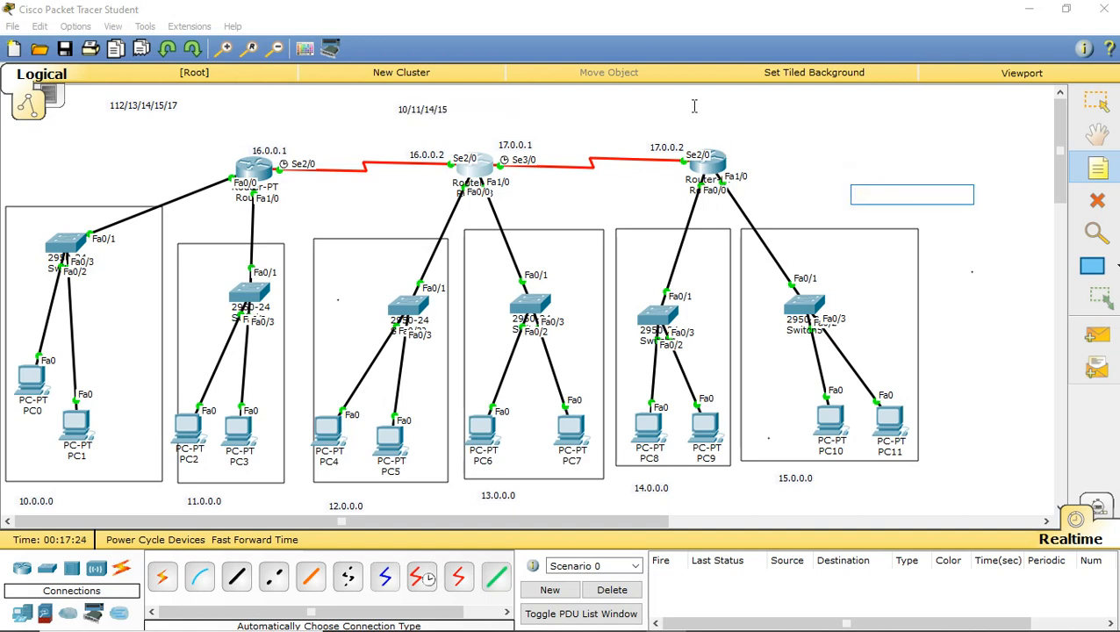
Step: Place the note 10/11/12/13/16 above the third router and return to the selection tool
{"action": "left_click", "coordinate": [618, 104]}
{"action": "type", "text": "1"}
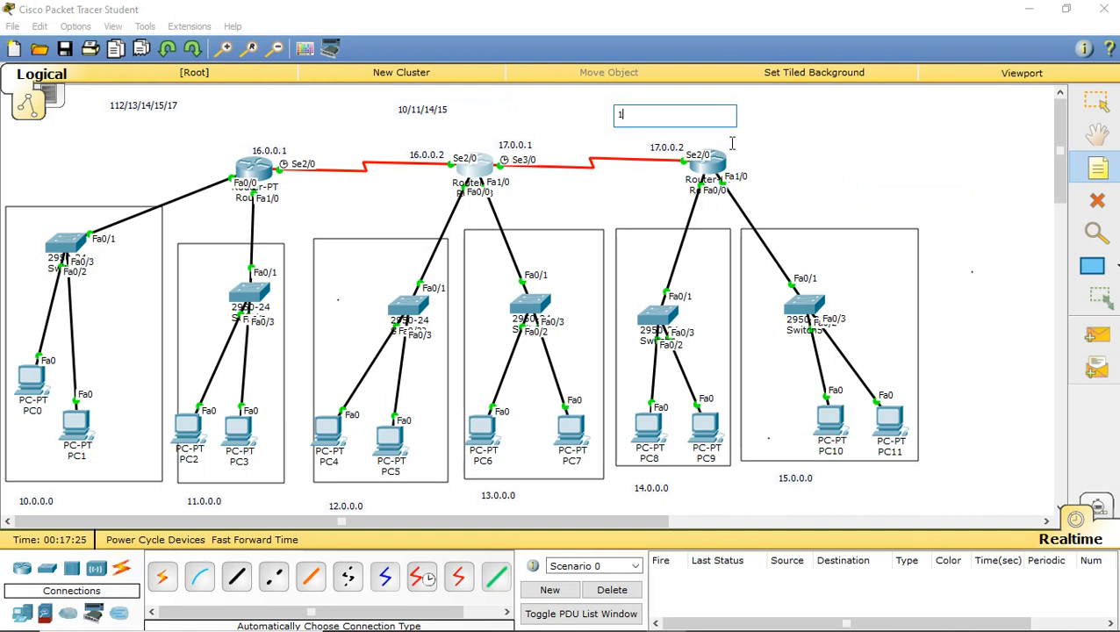
{"action": "type", "text": "0/11/12/13/16"}
{"action": "left_click", "coordinate": [842, 179]}
{"action": "left_click", "coordinate": [1089, 110]}
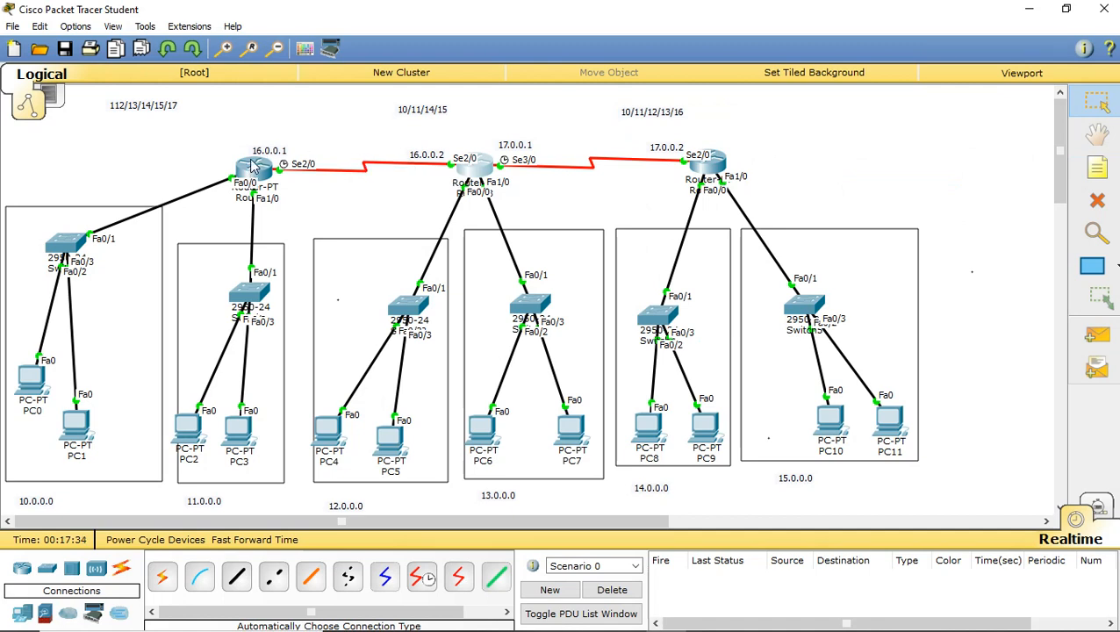
Step: Open the first router's command line in an enlarged window beside the topology and bring up a fresh privileged prompt
{"action": "mouse_move", "coordinate": [253, 167]}
{"action": "left_click", "coordinate": [254, 175]}
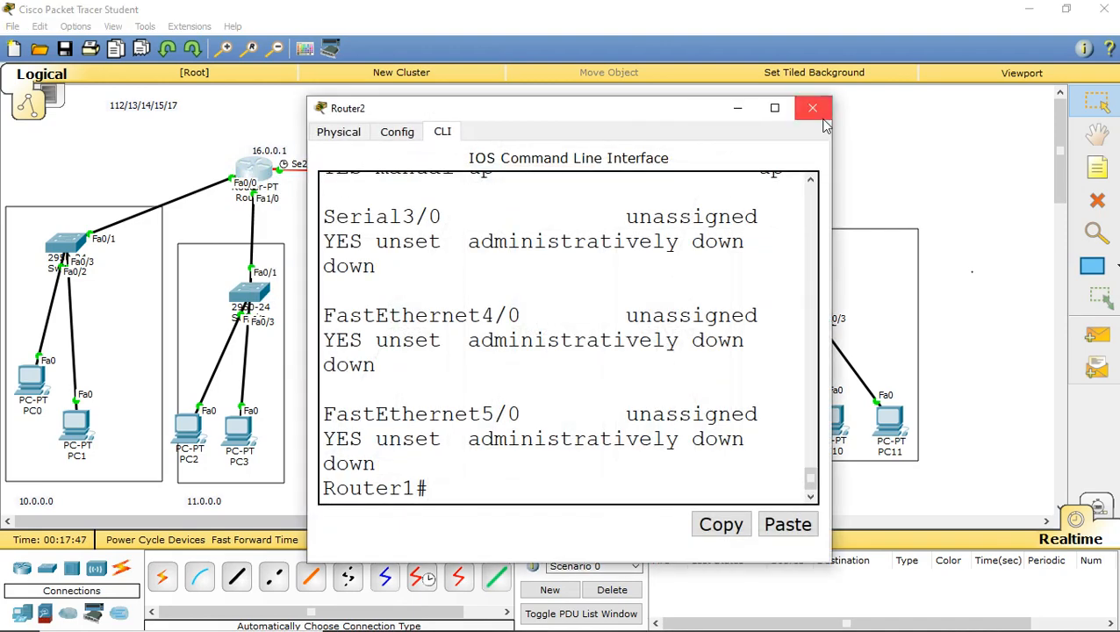
{"action": "left_click", "coordinate": [775, 109]}
{"action": "left_click_drag", "start_coordinate": [498, 11], "coordinate": [727, 79]}
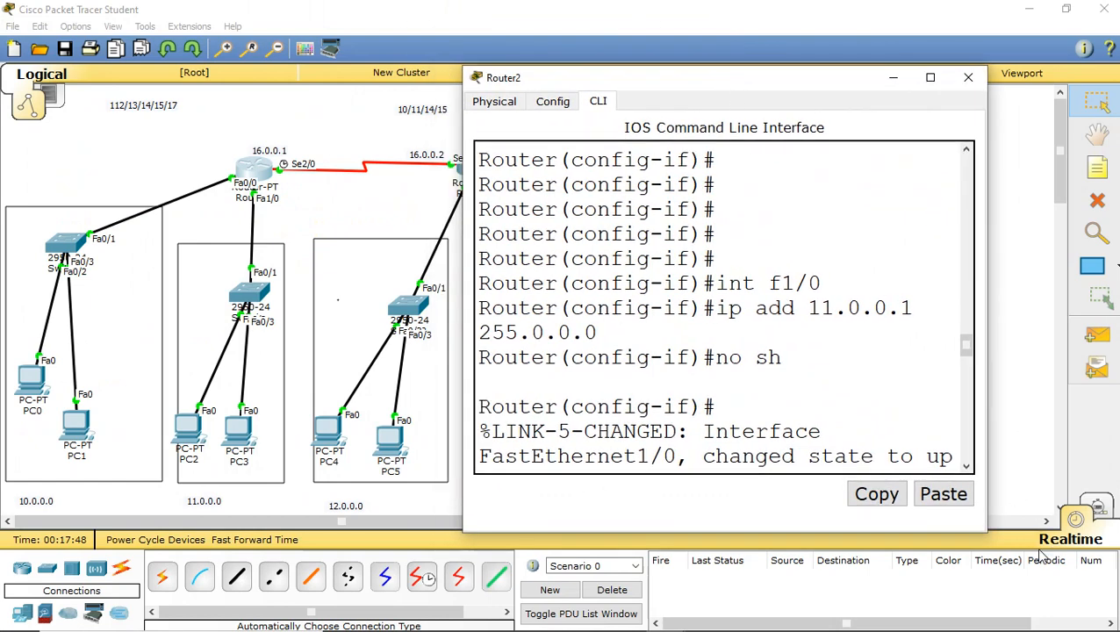
{"action": "left_click_drag", "start_coordinate": [985, 530], "coordinate": [1112, 584]}
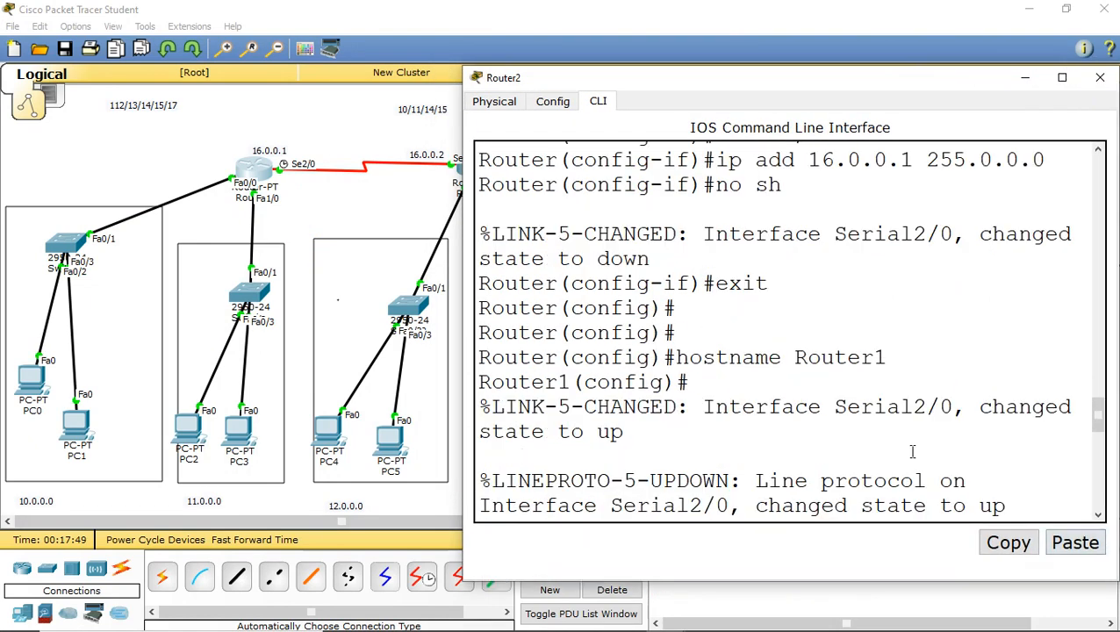
{"action": "scroll", "coordinate": [825, 467], "scroll_direction": "down", "scroll_amount": 14}
{"action": "scroll", "coordinate": [740, 471], "scroll_direction": "down", "scroll_amount": 5}
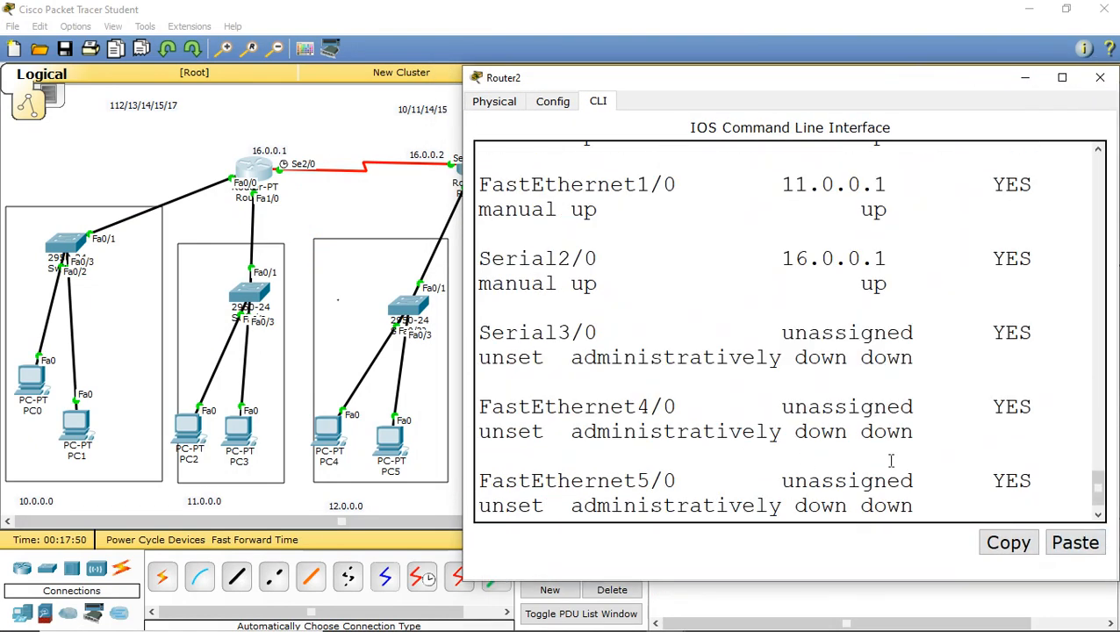
{"action": "key", "text": "Return"}
{"action": "key", "text": "Return"}
{"action": "key", "text": "Return"}
{"action": "key", "text": "Return"}
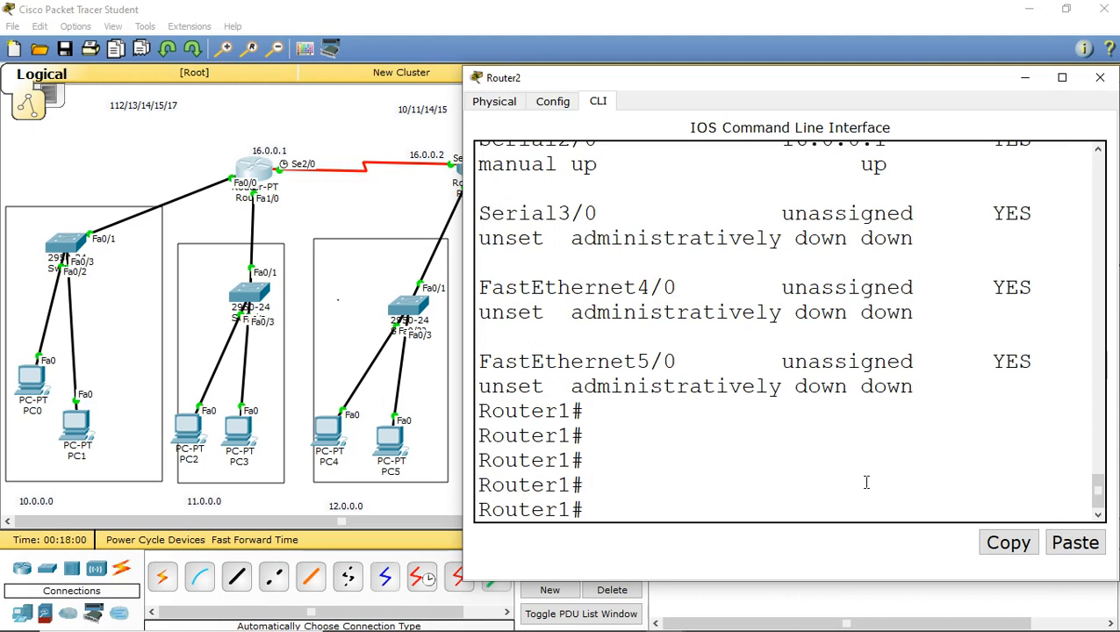
Step: Enter global configuration mode on the first router with conf t
{"action": "type", "text": "conf t"}
{"action": "key", "text": "Return"}
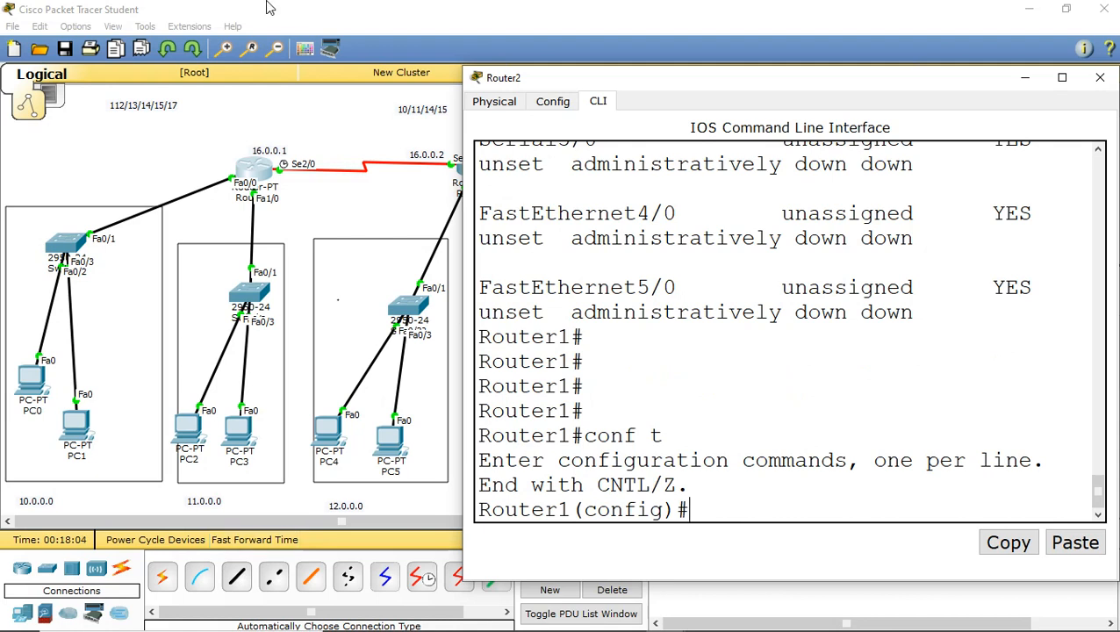
{"action": "mouse_move", "coordinate": [450, 7]}
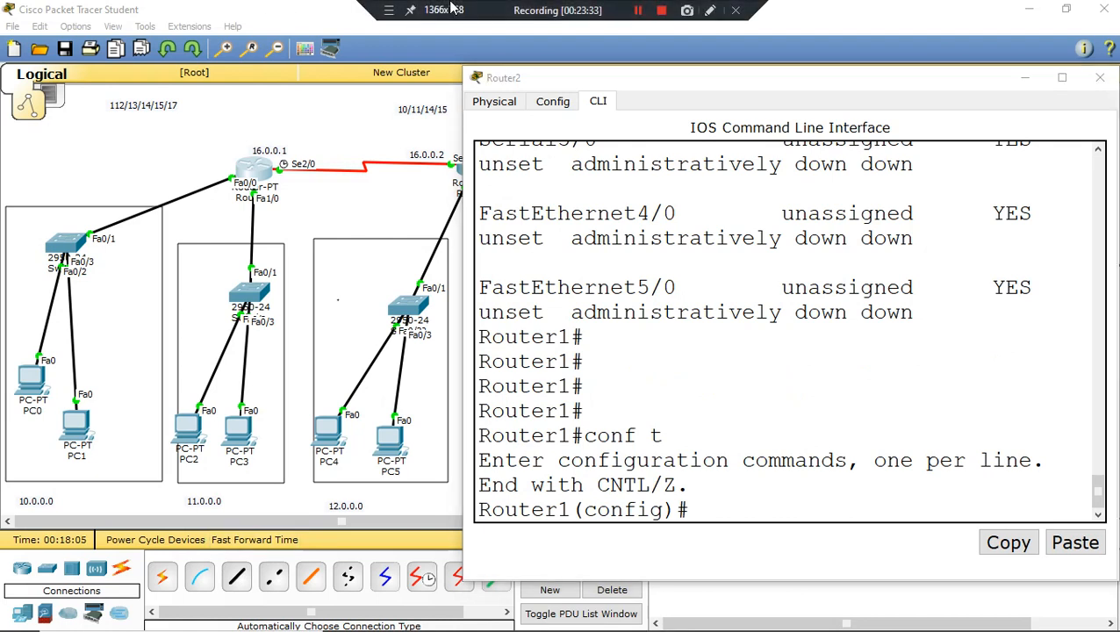
{"action": "left_click", "coordinate": [706, 518]}
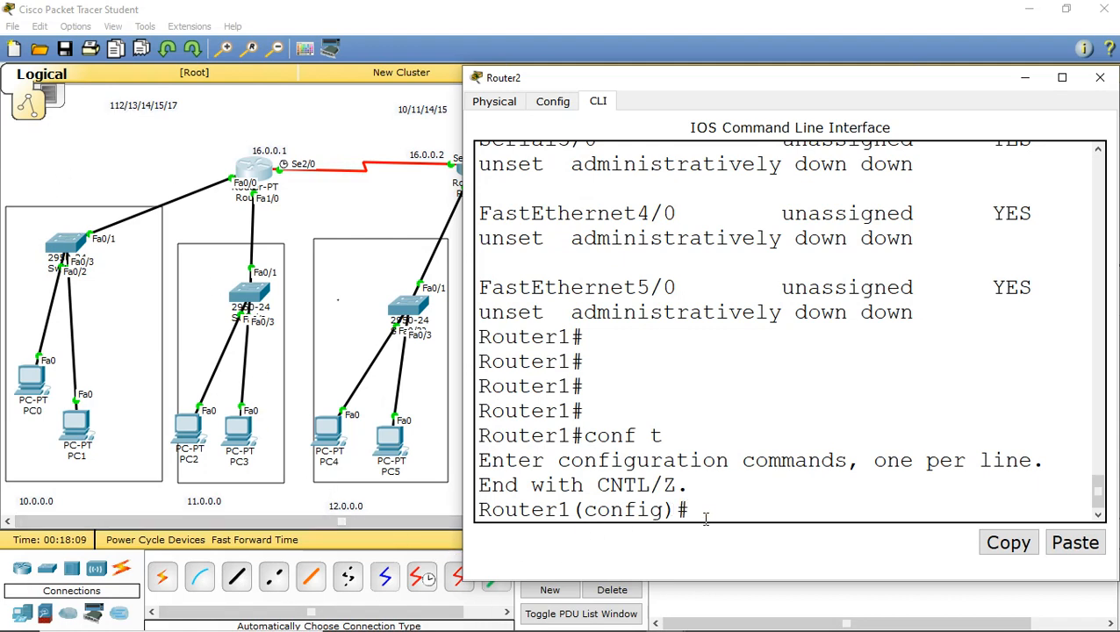
Step: Add a static route on the first router to 12.0.0.0 with mask 255.0.0.0 and next hop 16.0.0.2, in a maximized window
{"action": "type", "text": "ip route"}
{"action": "type", "text": "12."}
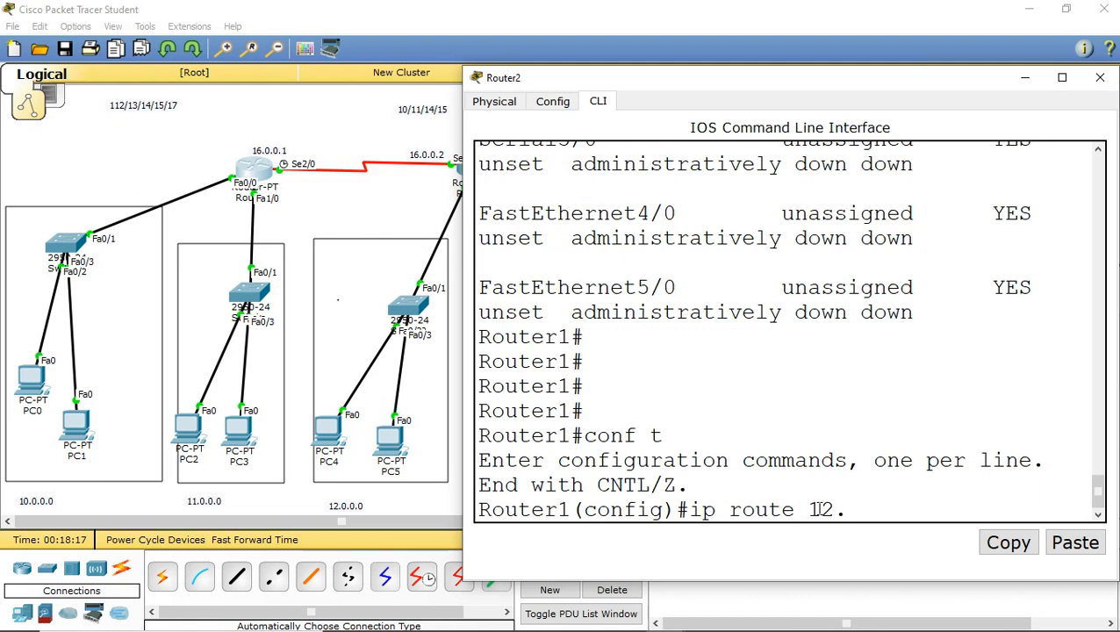
{"action": "type", "text": "0.0.0"}
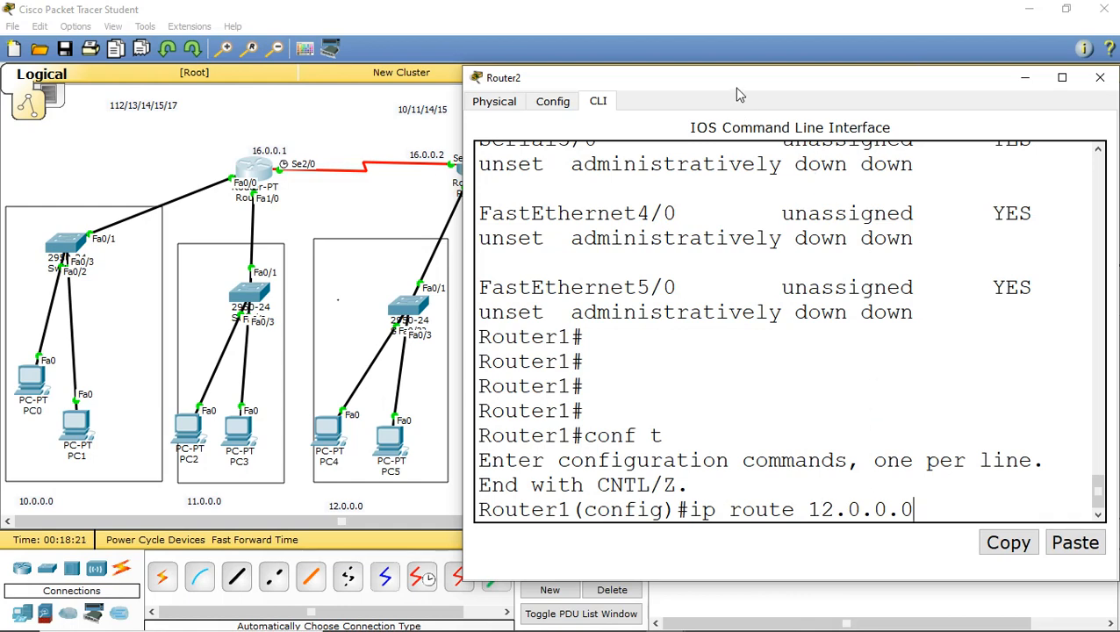
{"action": "left_click_drag", "start_coordinate": [737, 94], "coordinate": [899, 132]}
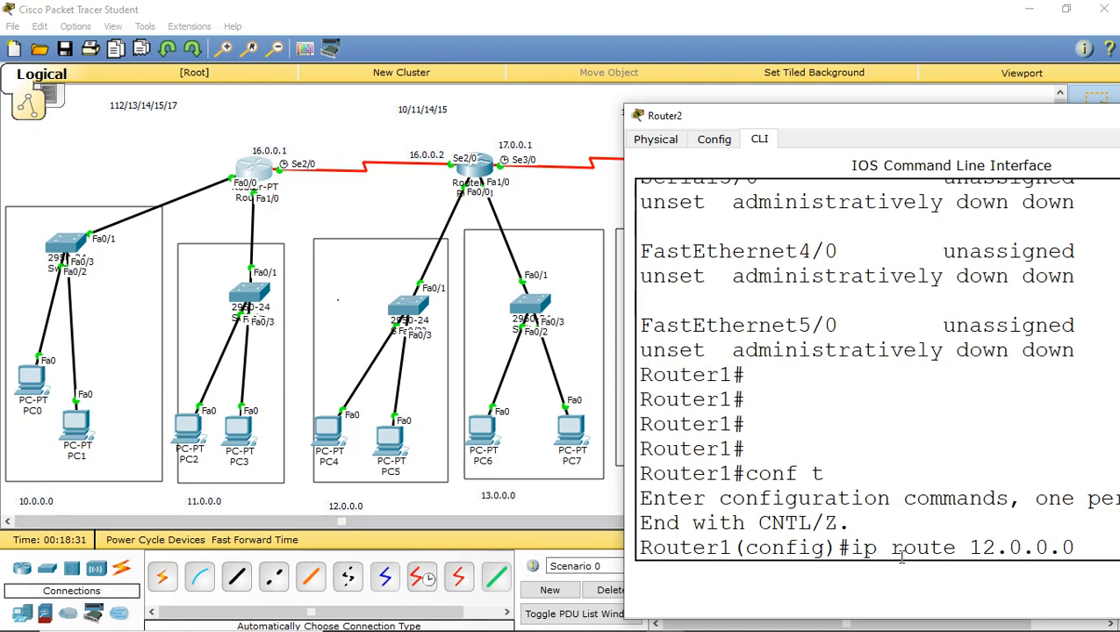
{"action": "left_click_drag", "start_coordinate": [924, 126], "coordinate": [809, 63]}
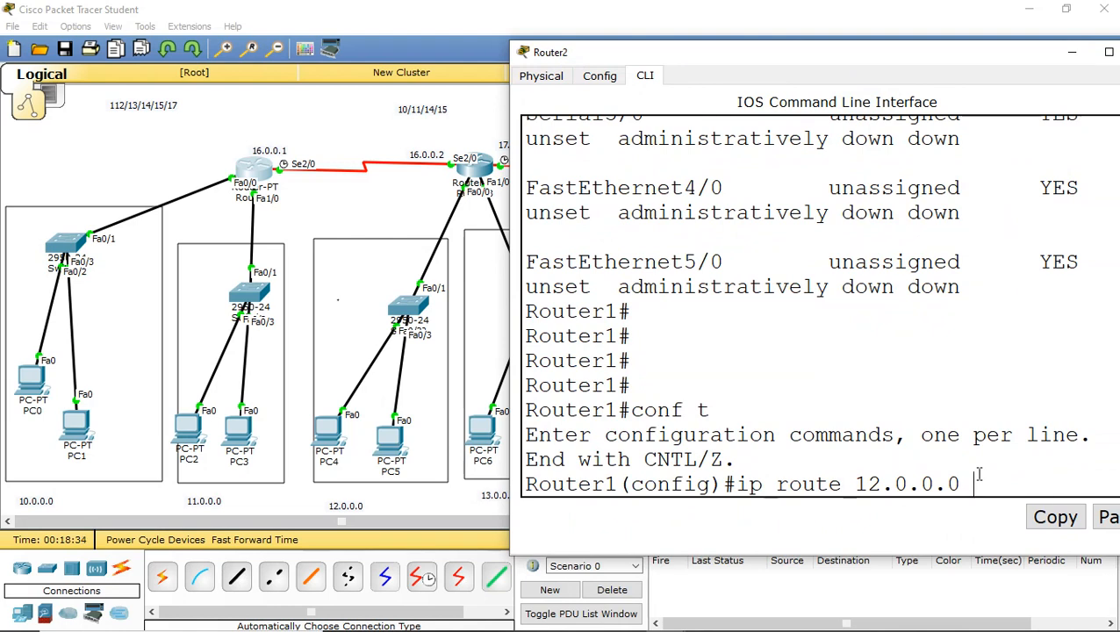
{"action": "type", "text": "255.0.0.0"}
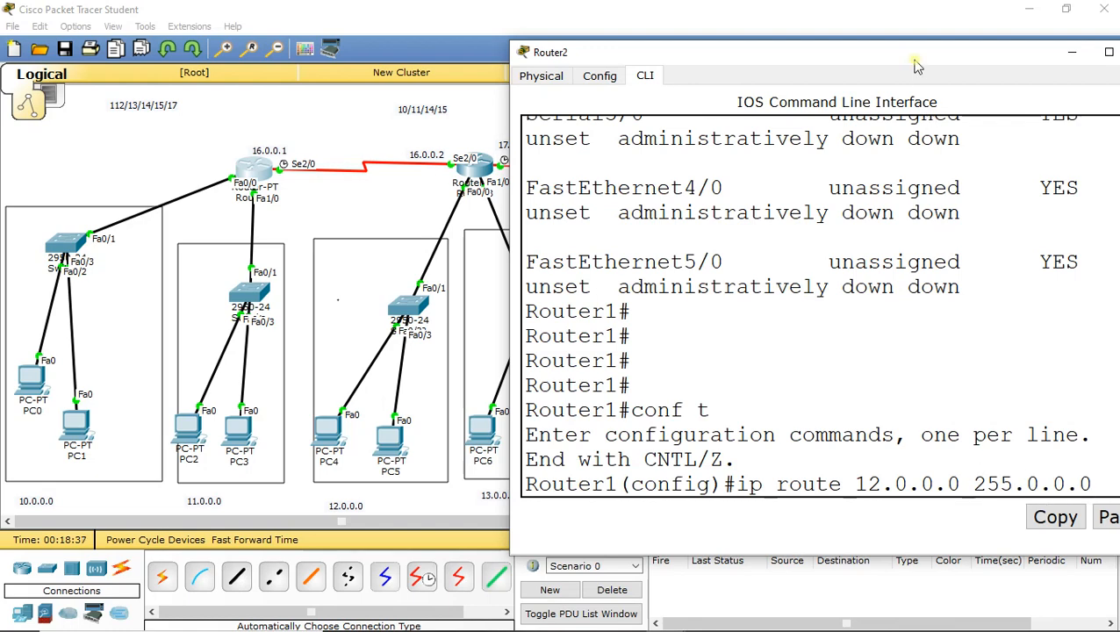
{"action": "left_click_drag", "start_coordinate": [916, 66], "coordinate": [872, 103]}
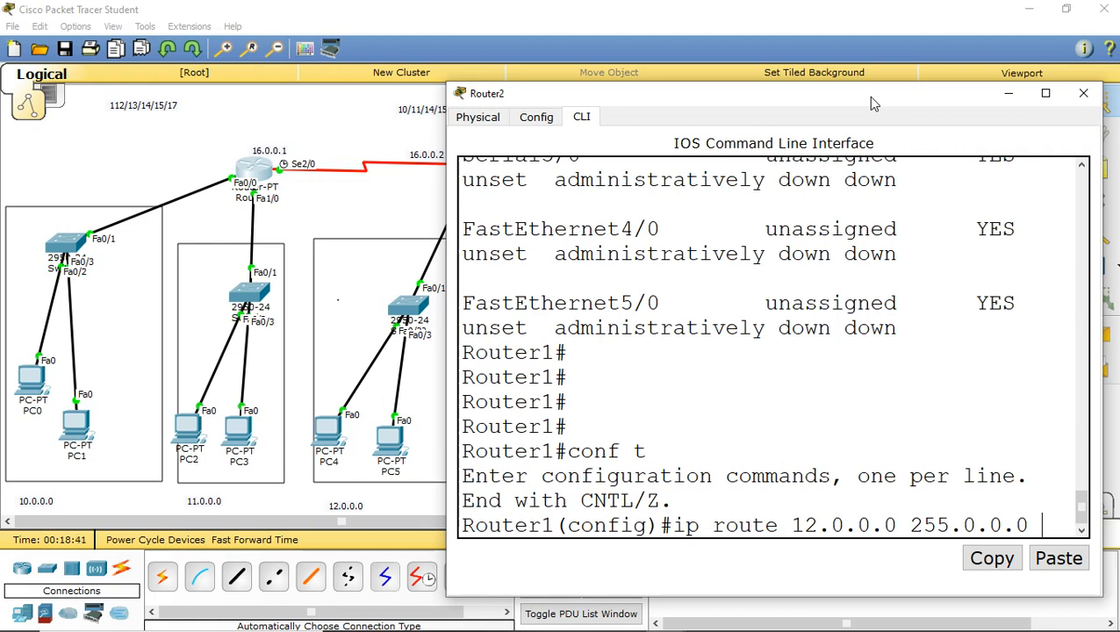
{"action": "left_click_drag", "start_coordinate": [841, 96], "coordinate": [864, 341]}
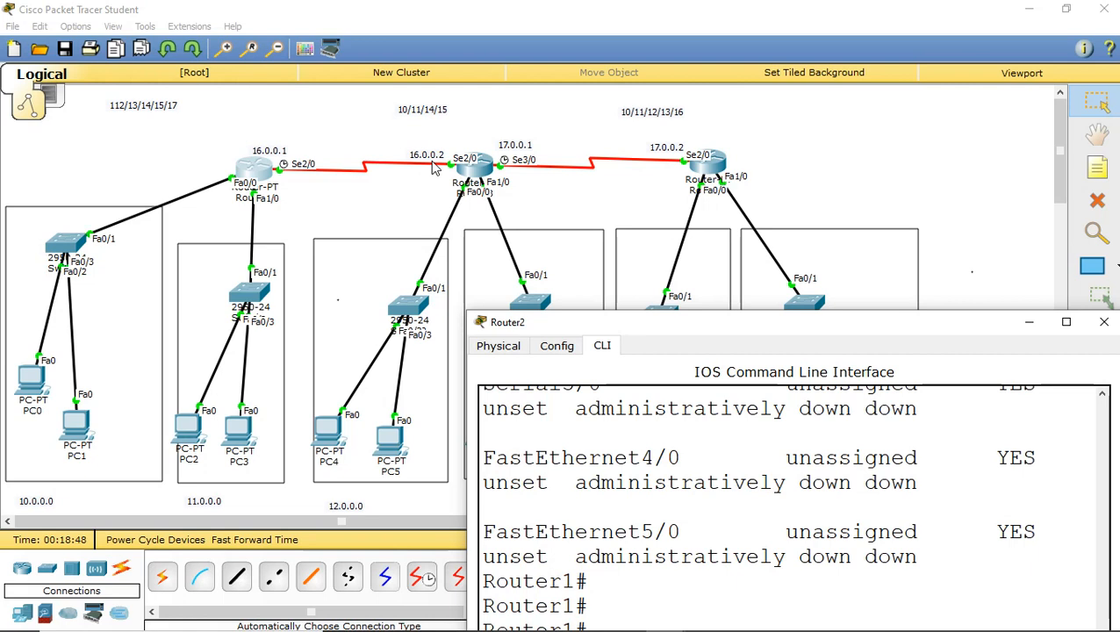
{"action": "left_click_drag", "start_coordinate": [791, 325], "coordinate": [767, 70]}
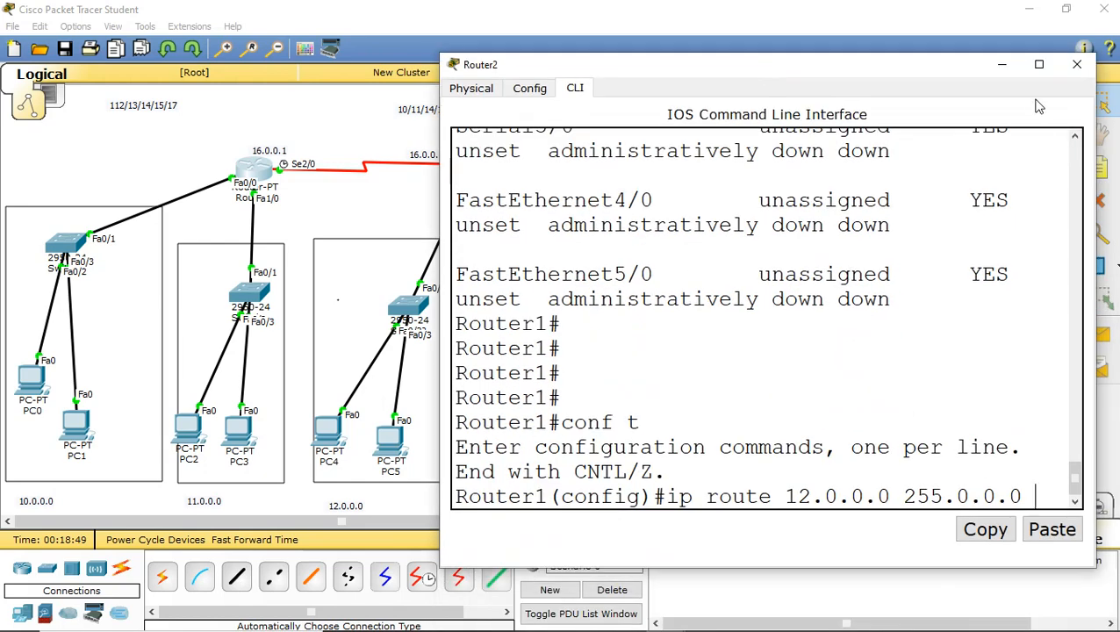
{"action": "left_click", "coordinate": [1037, 63]}
{"action": "type", "text": "1"}
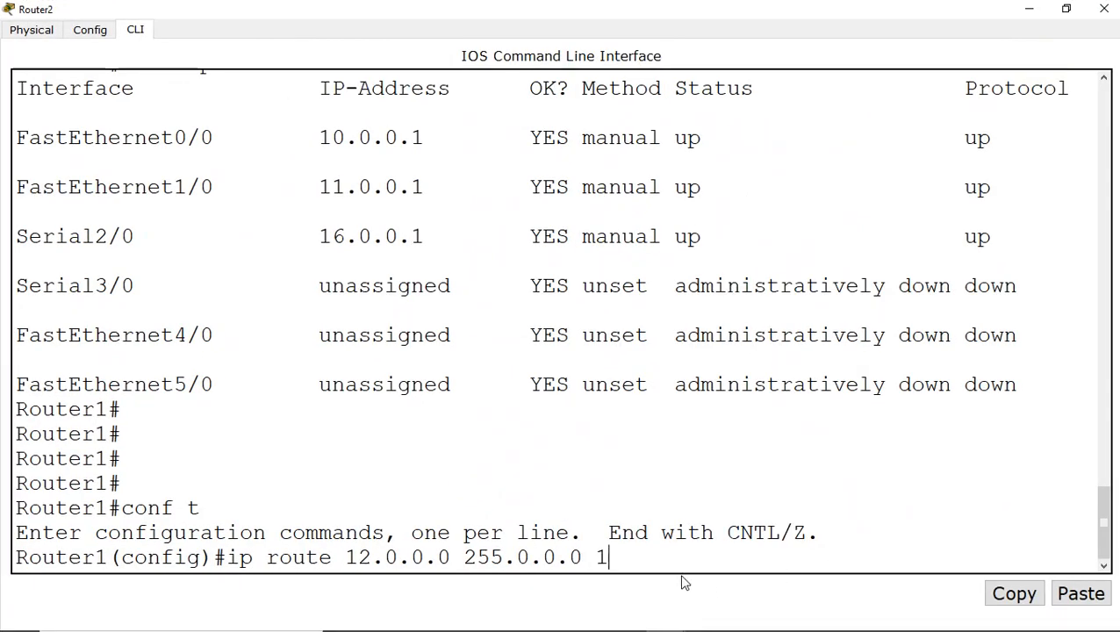
{"action": "type", "text": "6.0.0.2"}
{"action": "key", "text": "Return"}
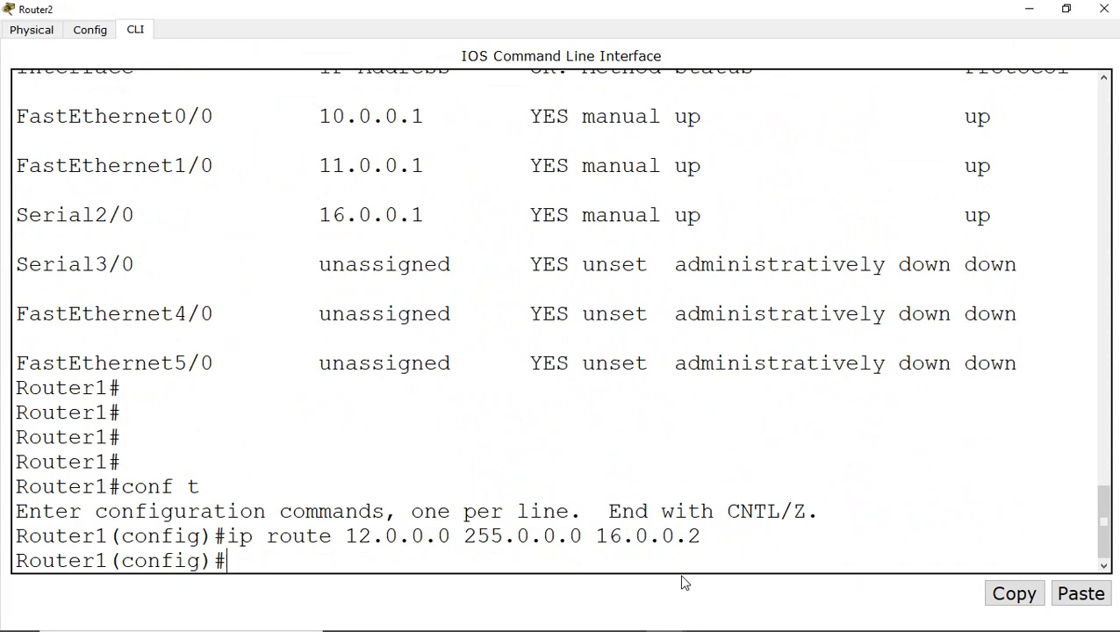
Step: Add a static route on the first router to 13.0.0.0 with mask 255.0.0.0 and next hop 16.0.0.2
{"action": "key", "text": "Up"}
{"action": "key", "text": "Left"}
{"action": "key", "text": "Left"}
{"action": "key", "text": "Left"}
{"action": "key", "text": "Left"}
{"action": "key", "text": "Left"}
{"action": "key", "text": "Left"}
{"action": "key", "text": "Left"}
{"action": "key", "text": "Left"}
{"action": "key", "text": "Left"}
{"action": "key", "text": "Left"}
{"action": "key", "text": "Left"}
{"action": "key", "text": "Left"}
{"action": "key", "text": "Left"}
{"action": "key", "text": "Left"}
{"action": "key", "text": "Left"}
{"action": "key", "text": "Left"}
{"action": "key", "text": "Left"}
{"action": "key", "text": "Left"}
{"action": "key", "text": "Left"}
{"action": "key", "text": "Left"}
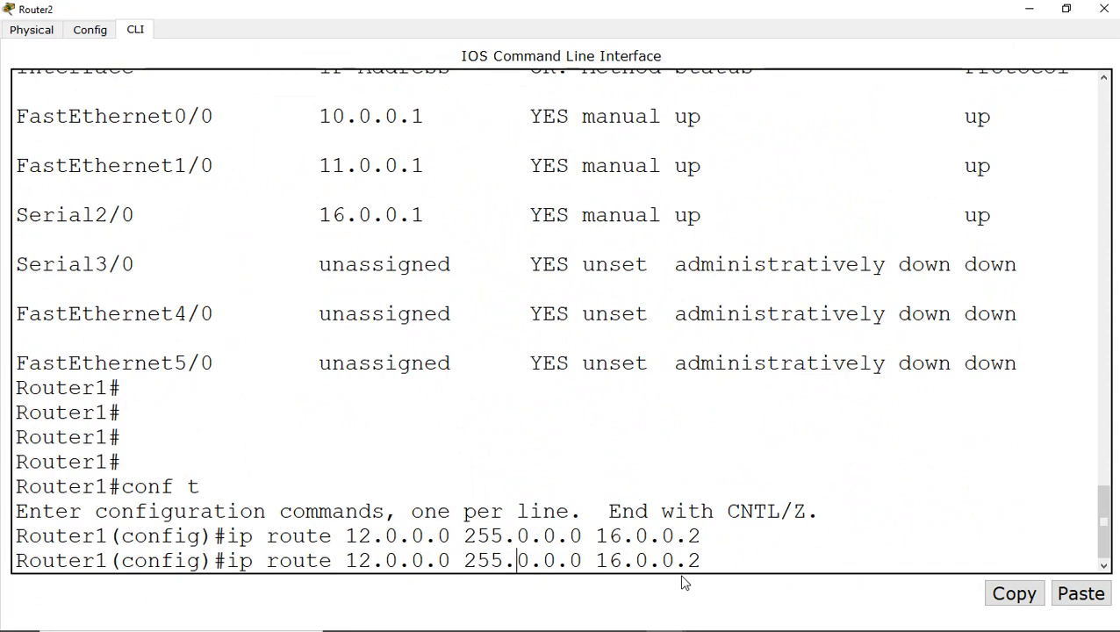
{"action": "key", "text": "BackSpace"}
{"action": "type", "text": "3"}
{"action": "key", "text": "Return"}
Step: Check the topology, then add a static route on the first router to 17.0.0.0 with mask 255.0.0.0 and next hop 16.0.0.2
{"action": "double_click", "coordinate": [375, 5]}
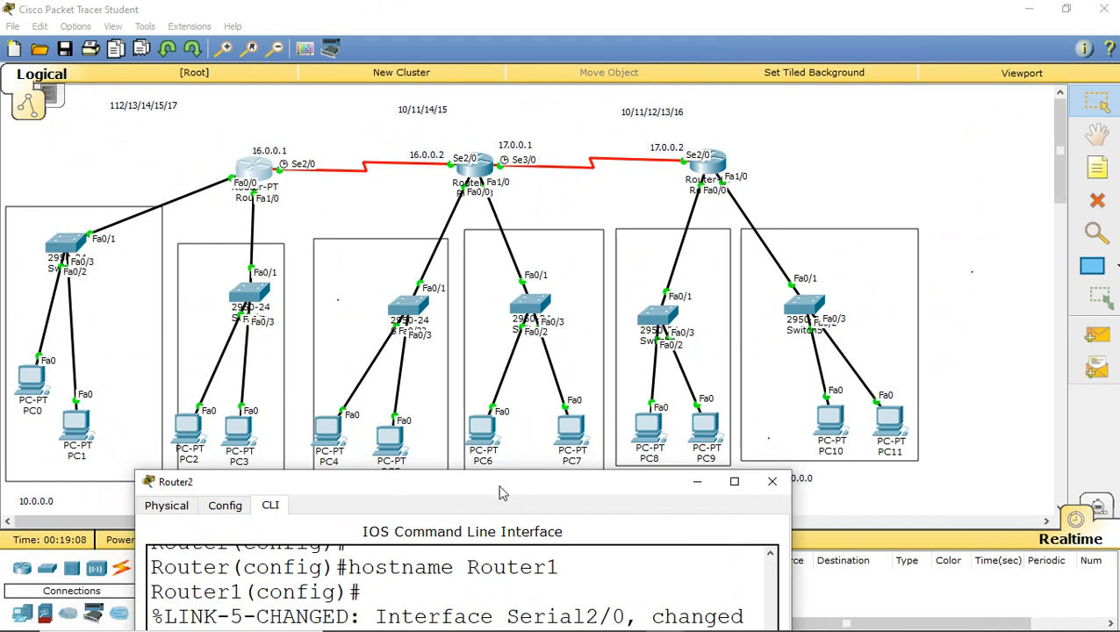
{"action": "left_click_drag", "start_coordinate": [501, 483], "coordinate": [483, 2]}
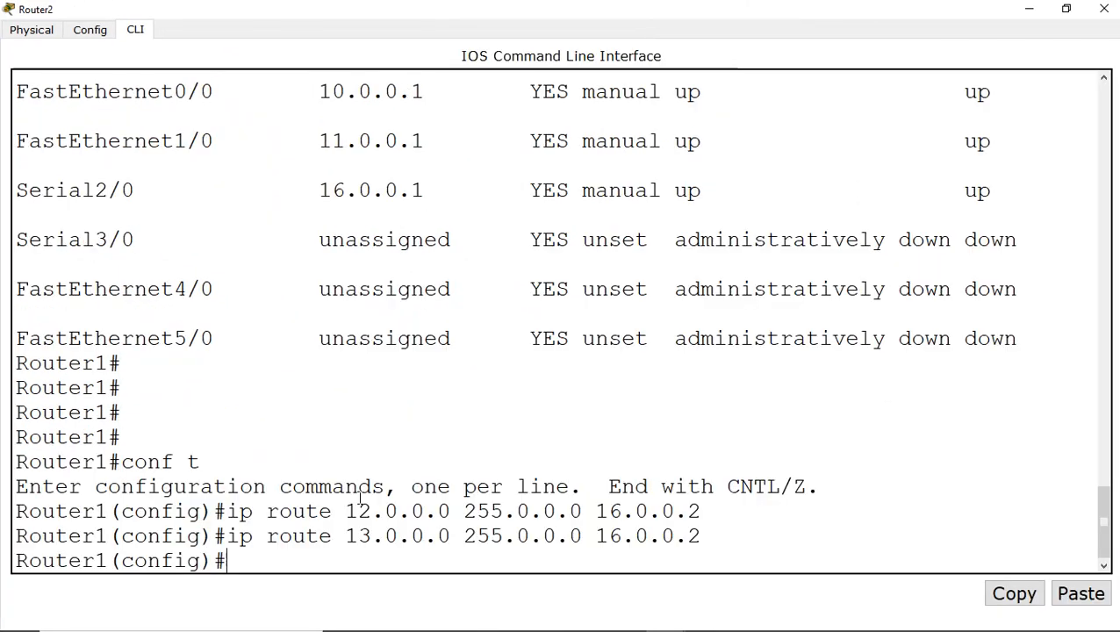
{"action": "key", "text": "Up"}
{"action": "key", "text": "Left"}
{"action": "key", "text": "Left"}
{"action": "key", "text": "Left"}
{"action": "key", "text": "Left"}
{"action": "key", "text": "Left"}
{"action": "key", "text": "Left"}
{"action": "key", "text": "Left"}
{"action": "key", "text": "Left"}
{"action": "key", "text": "Left"}
{"action": "key", "text": "Left"}
{"action": "key", "text": "Left"}
{"action": "key", "text": "Left"}
{"action": "key", "text": "Left"}
{"action": "key", "text": "Left"}
{"action": "key", "text": "Left"}
{"action": "key", "text": "Left"}
{"action": "key", "text": "Left"}
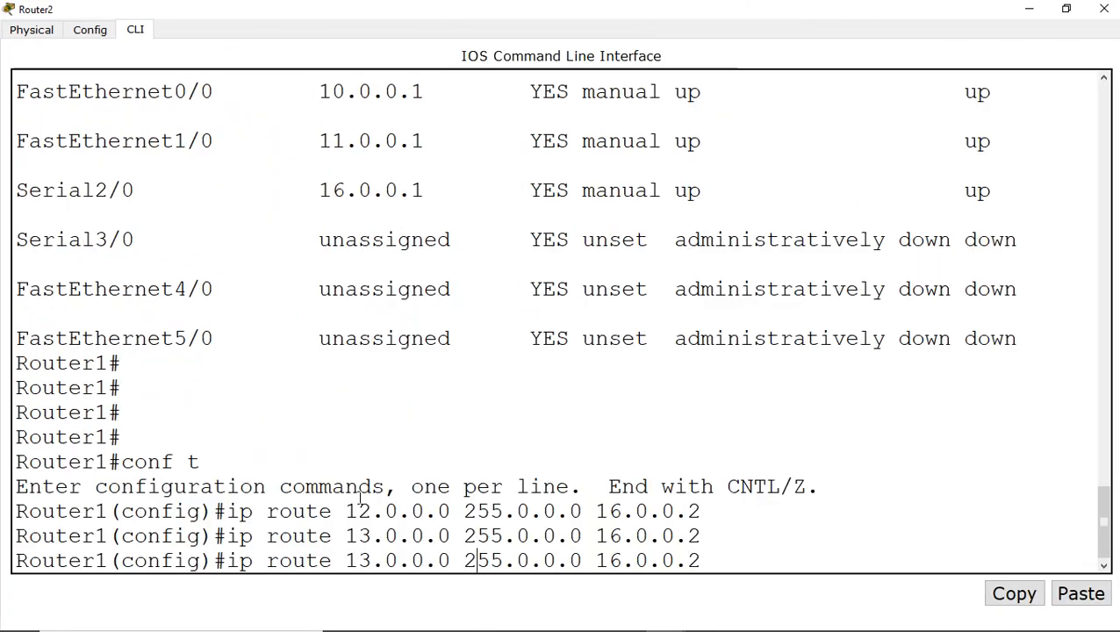
{"action": "key", "text": "BackSpace"}
{"action": "type", "text": "7"}
{"action": "key", "text": "Return"}
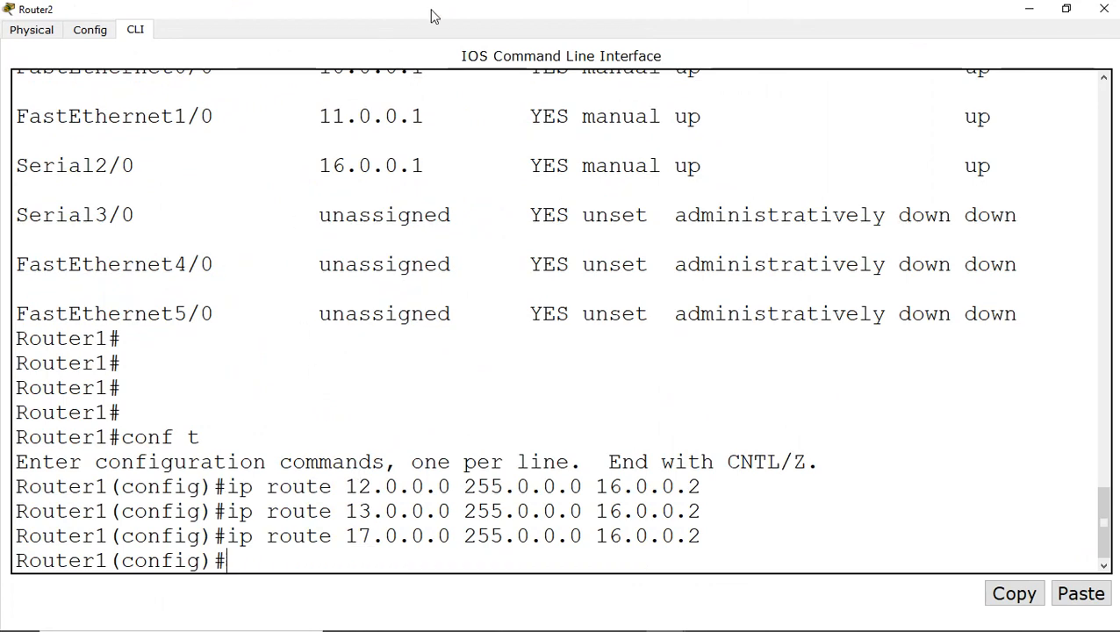
Step: Review the topology's networks and add a static route on the first router to 14.0.0.0, mask 255.0.0.0, next hop 16.0.0.2
{"action": "left_click_drag", "start_coordinate": [445, 7], "coordinate": [446, 505]}
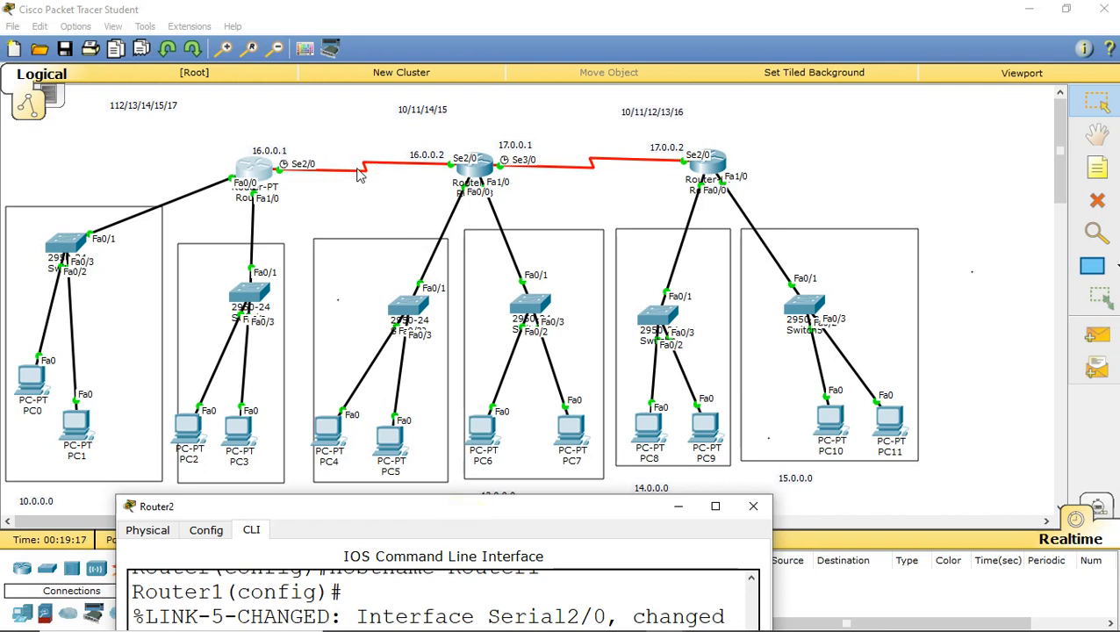
{"action": "left_click_drag", "start_coordinate": [420, 511], "coordinate": [507, 8]}
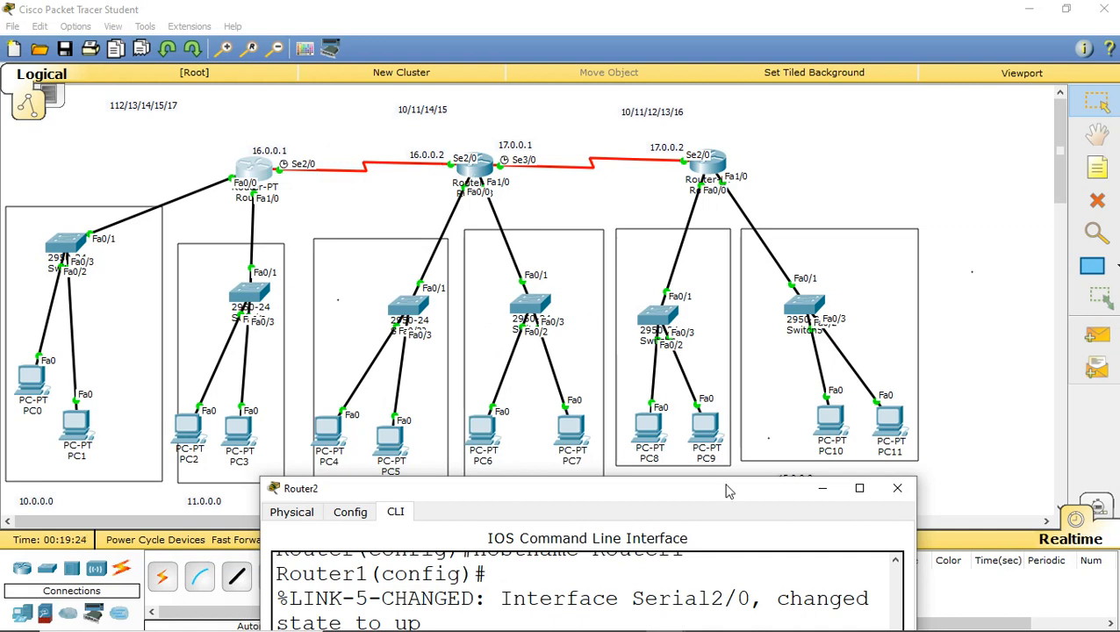
{"action": "left_click_drag", "start_coordinate": [727, 489], "coordinate": [695, 535]}
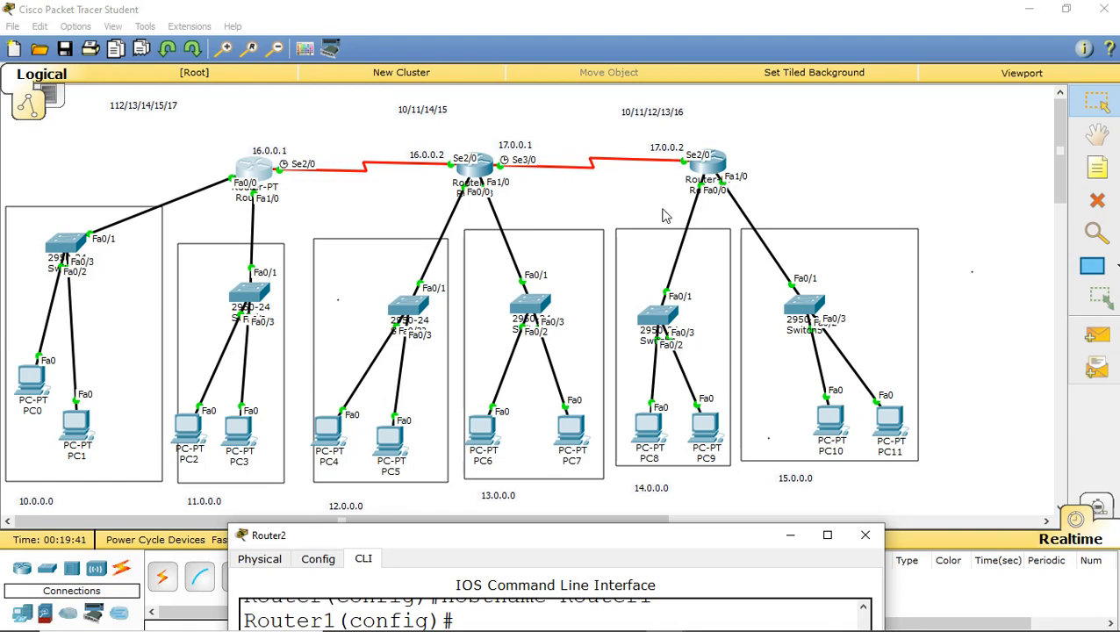
{"action": "left_click_drag", "start_coordinate": [575, 546], "coordinate": [665, 452]}
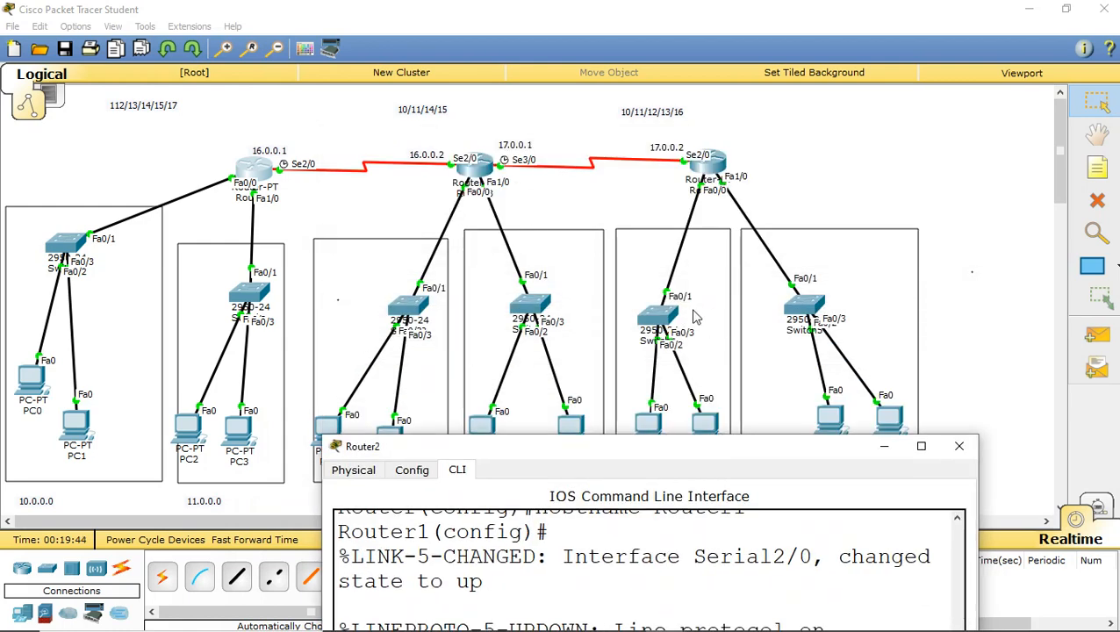
{"action": "left_click_drag", "start_coordinate": [680, 447], "coordinate": [675, 5]}
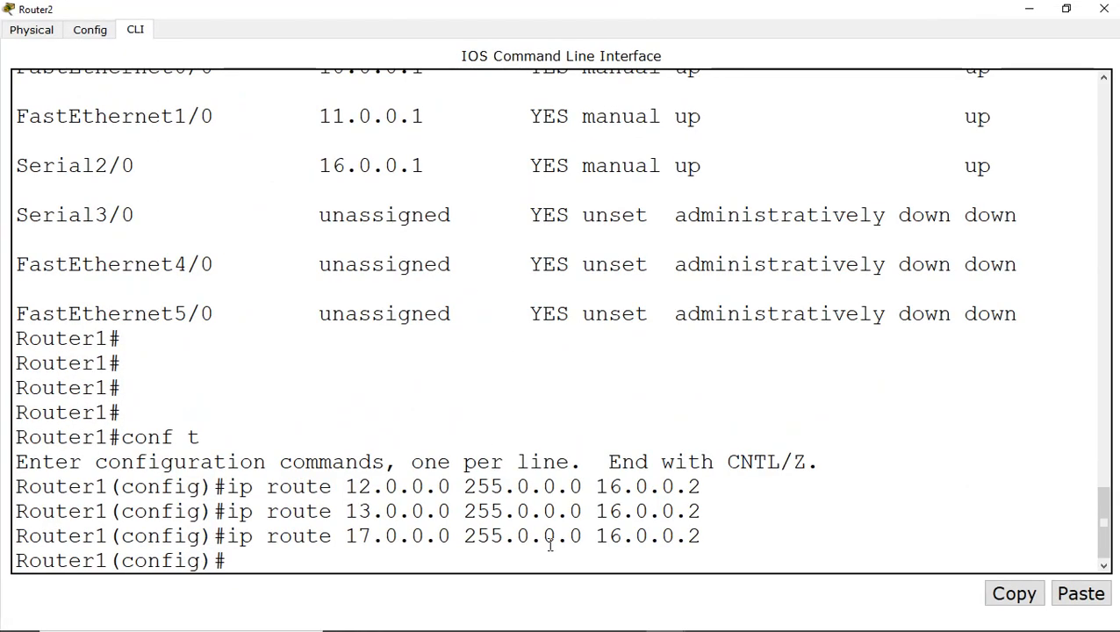
{"action": "key", "text": "Up"}
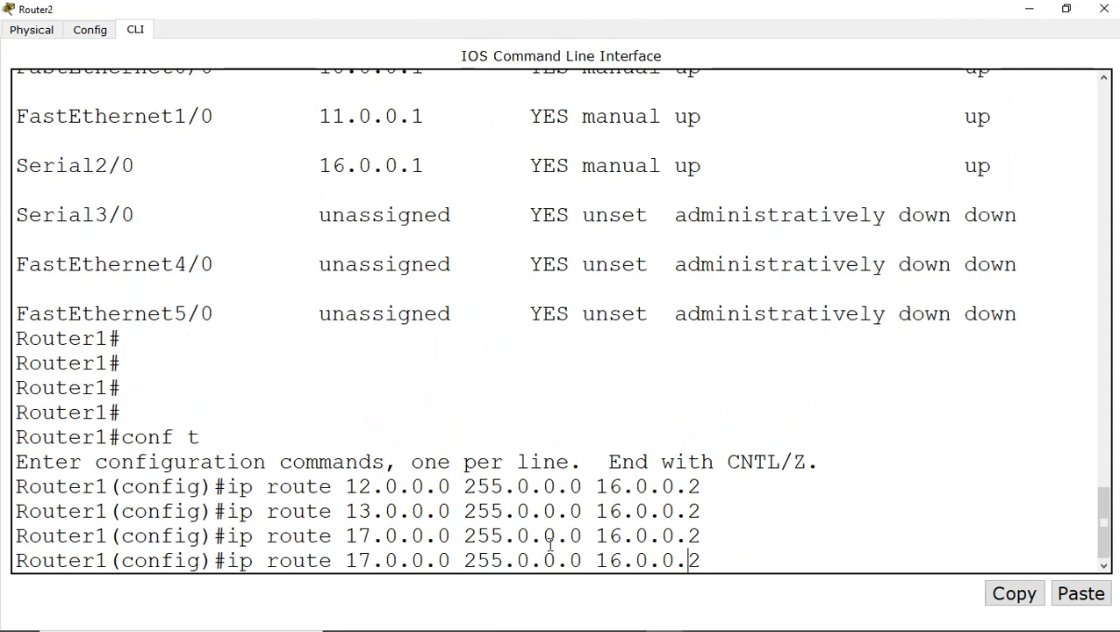
{"action": "key", "text": "Left"}
{"action": "key", "text": "Left"}
{"action": "key", "text": "Left"}
{"action": "key", "text": "Left"}
{"action": "key", "text": "Left"}
{"action": "key", "text": "Left"}
{"action": "key", "text": "Left"}
{"action": "key", "text": "Left"}
{"action": "key", "text": "Left"}
{"action": "key", "text": "Left"}
{"action": "key", "text": "Left"}
{"action": "key", "text": "Left"}
{"action": "key", "text": "Left"}
{"action": "key", "text": "Left"}
{"action": "key", "text": "Left"}
{"action": "key", "text": "Left"}
{"action": "key", "text": "Left"}
{"action": "key", "text": "Left"}
{"action": "key", "text": "Left"}
{"action": "key", "text": "Left"}
{"action": "key", "text": "Right"}
{"action": "key", "text": "BackSpace"}
{"action": "type", "text": "4"}
{"action": "key", "text": "Return"}
Step: Add a static route on the first router to 15.0.0.0 with mask 255.0.0.0 and next hop 16.0.0.2
{"action": "key", "text": "Up"}
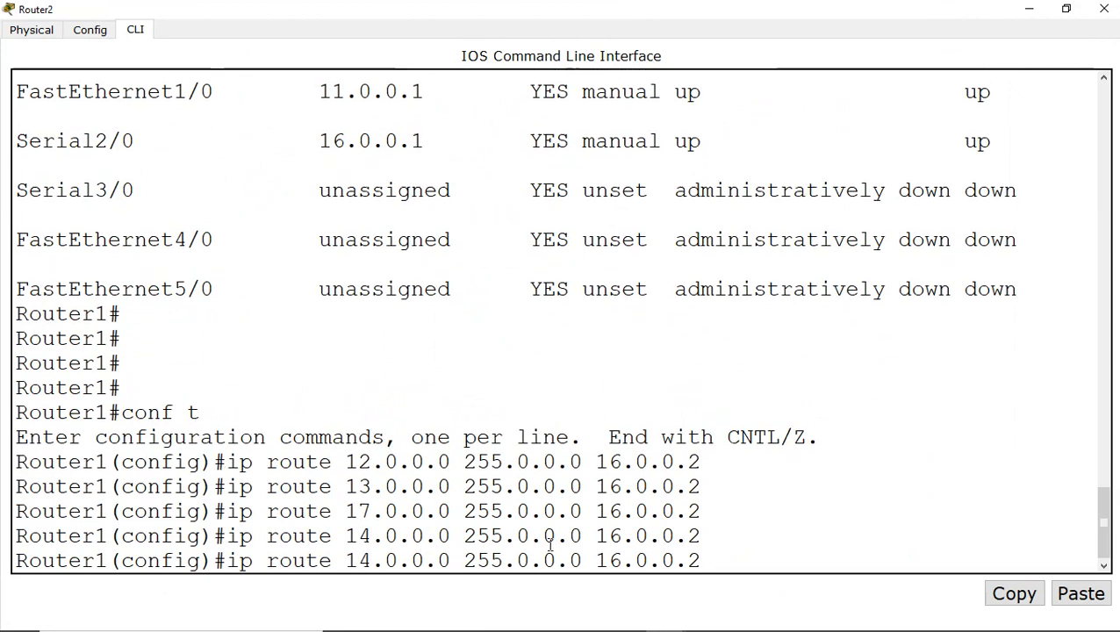
{"action": "key", "text": "Left"}
{"action": "key", "text": "Left"}
{"action": "key", "text": "Left"}
{"action": "key", "text": "Left"}
{"action": "key", "text": "Left"}
{"action": "key", "text": "Left"}
{"action": "key", "text": "Left"}
{"action": "key", "text": "Left"}
{"action": "key", "text": "Left"}
{"action": "key", "text": "Left"}
{"action": "key", "text": "Left"}
{"action": "key", "text": "Left"}
{"action": "key", "text": "Left"}
{"action": "key", "text": "Left"}
{"action": "key", "text": "Left"}
{"action": "key", "text": "Left"}
{"action": "key", "text": "Left"}
{"action": "key", "text": "Left"}
{"action": "key", "text": "Left"}
{"action": "key", "text": "Left"}
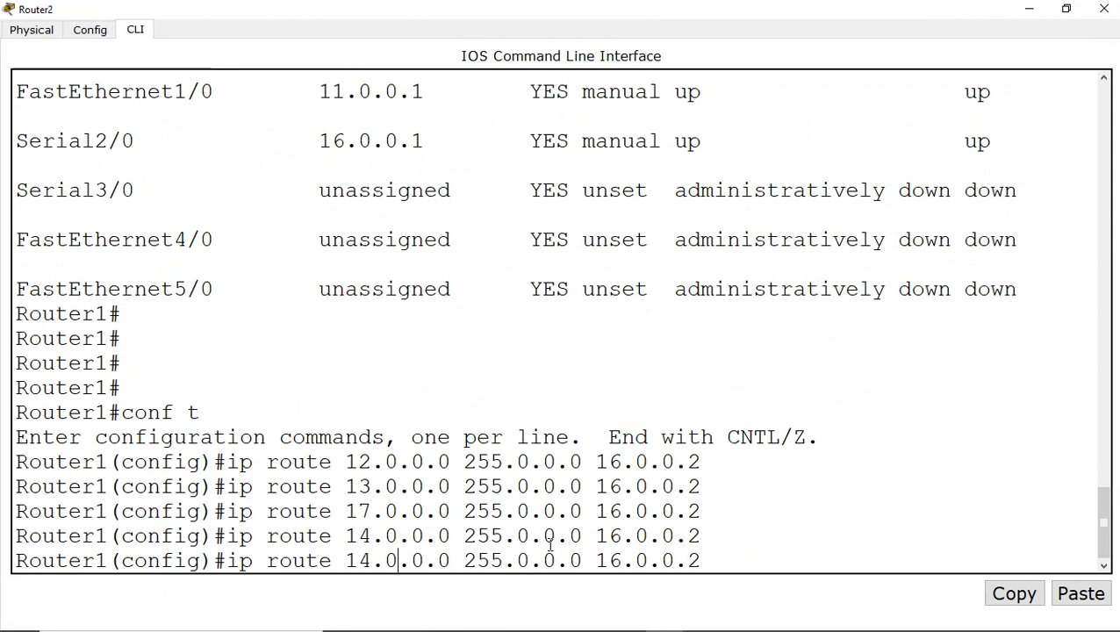
{"action": "key", "text": "BackSpace"}
{"action": "type", "text": "5"}
{"action": "key", "text": "Return"}
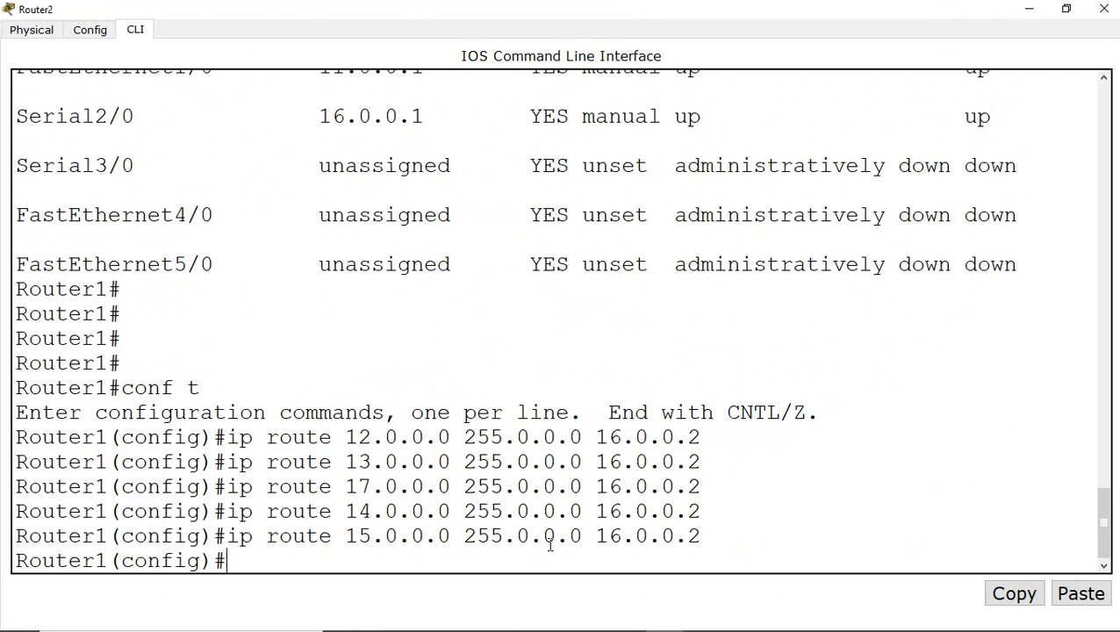
Step: Switch from the first router to the middle router's command line, maximize it and enter global configuration mode with conf t
{"action": "left_click", "coordinate": [1105, 8]}
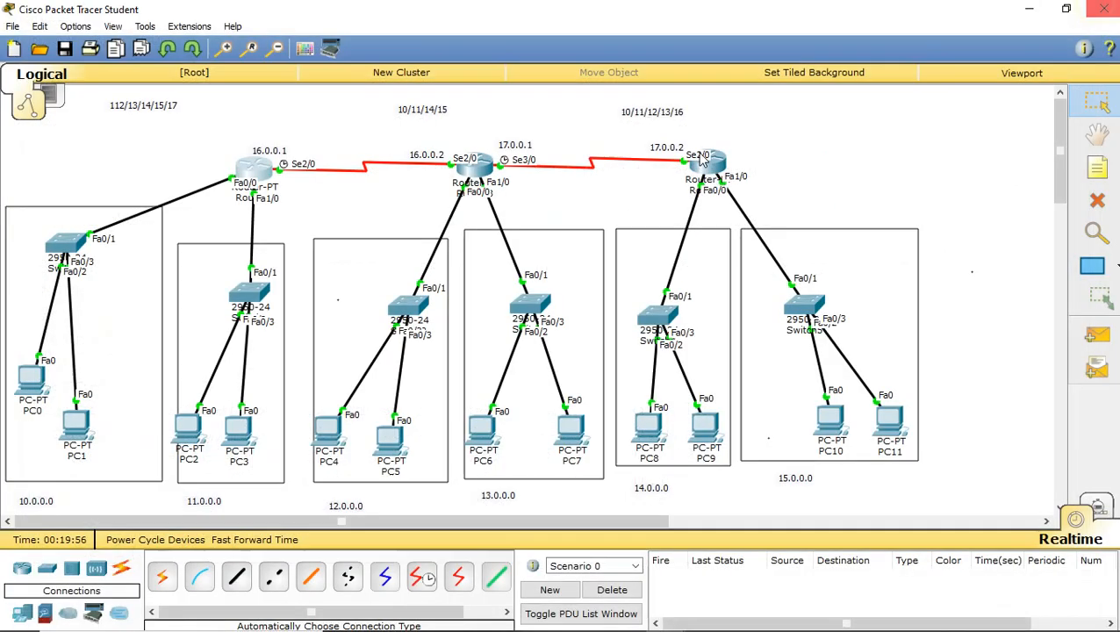
{"action": "mouse_move", "coordinate": [474, 173]}
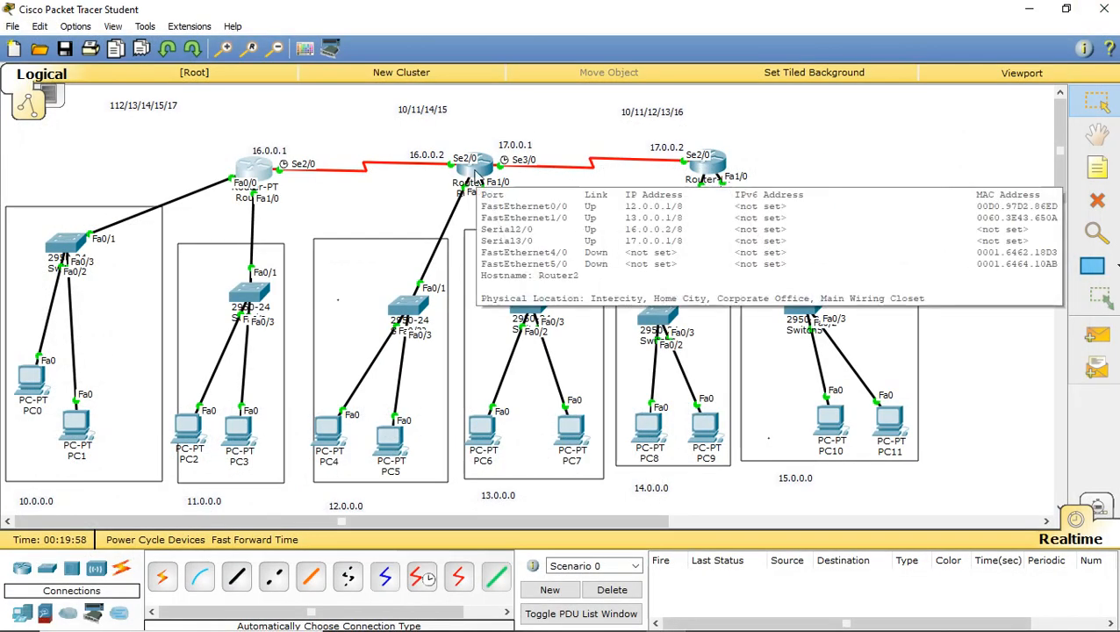
{"action": "left_click", "coordinate": [475, 169]}
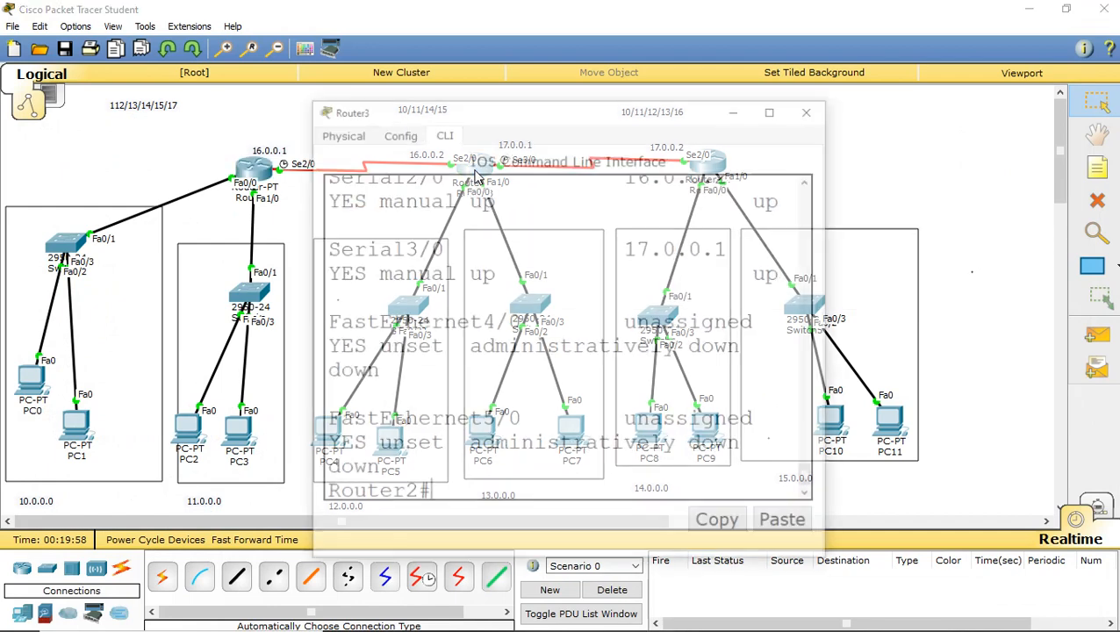
{"action": "left_click_drag", "start_coordinate": [538, 124], "coordinate": [720, 122]}
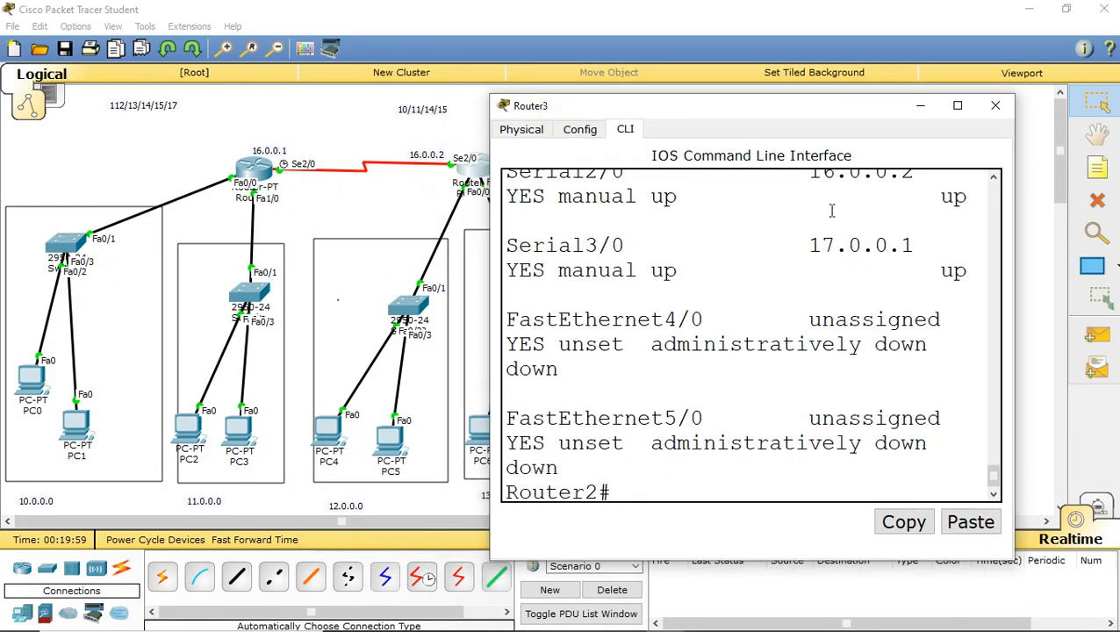
{"action": "left_click", "coordinate": [958, 105]}
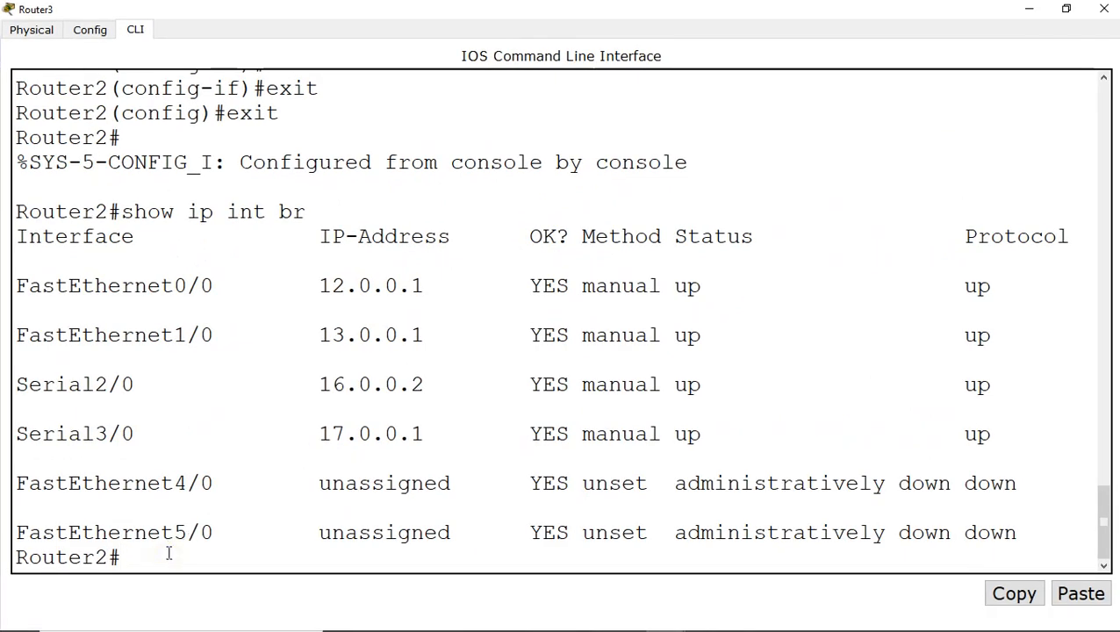
{"action": "type", "text": "conf t"}
{"action": "key", "text": "Return"}
{"action": "key", "text": "Return"}
{"action": "key", "text": "Return"}
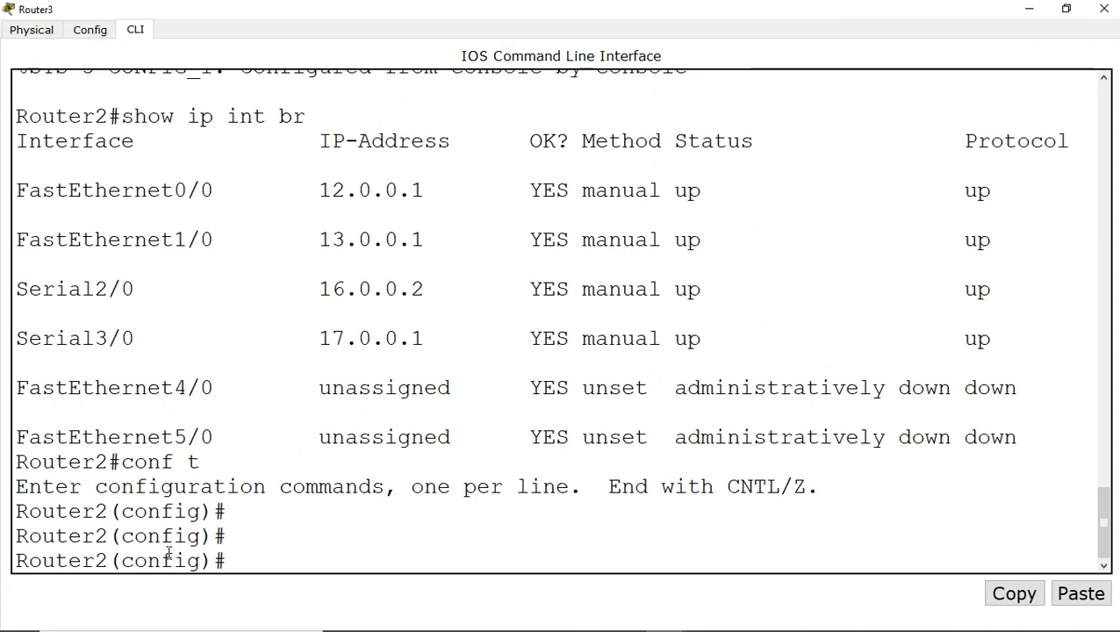
Step: Add a static route on the middle router to 10.0.0.0 with mask 255.0.0.0 and next hop 16.0.0.1, consulting the topology
{"action": "type", "text": "ip router"}
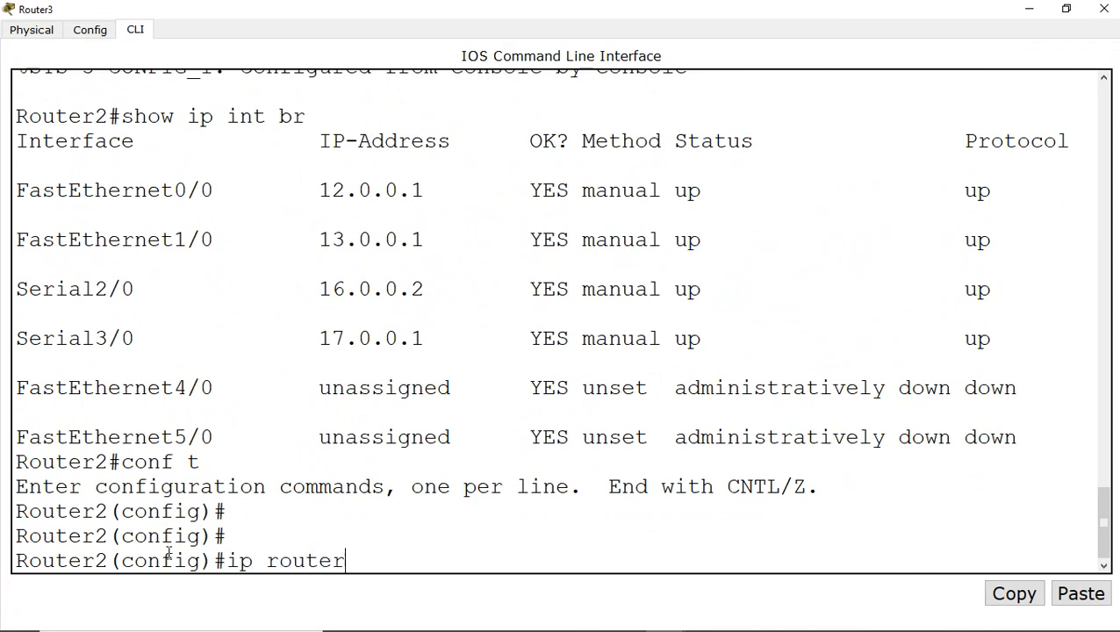
{"action": "key", "text": "BackSpace"}
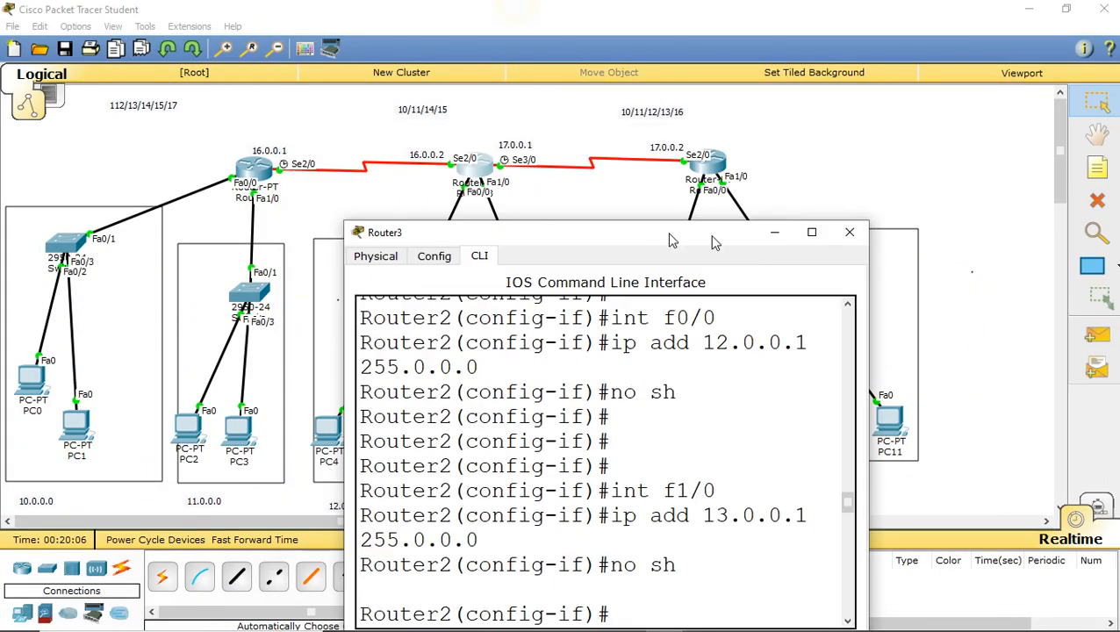
{"action": "double_click", "coordinate": [518, 8]}
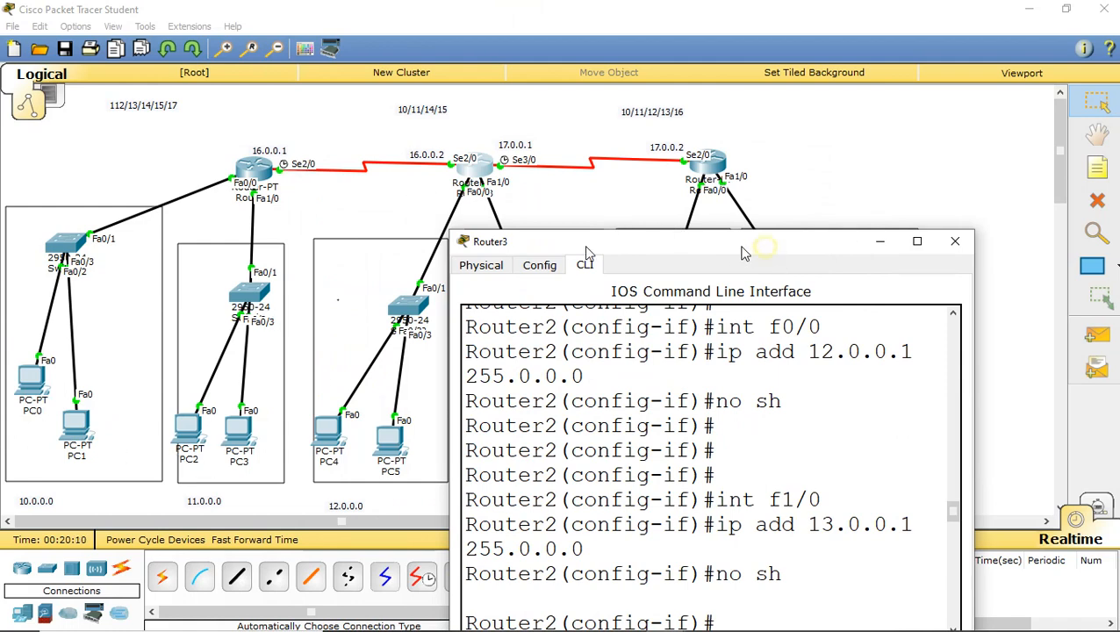
{"action": "left_click_drag", "start_coordinate": [737, 245], "coordinate": [368, 202]}
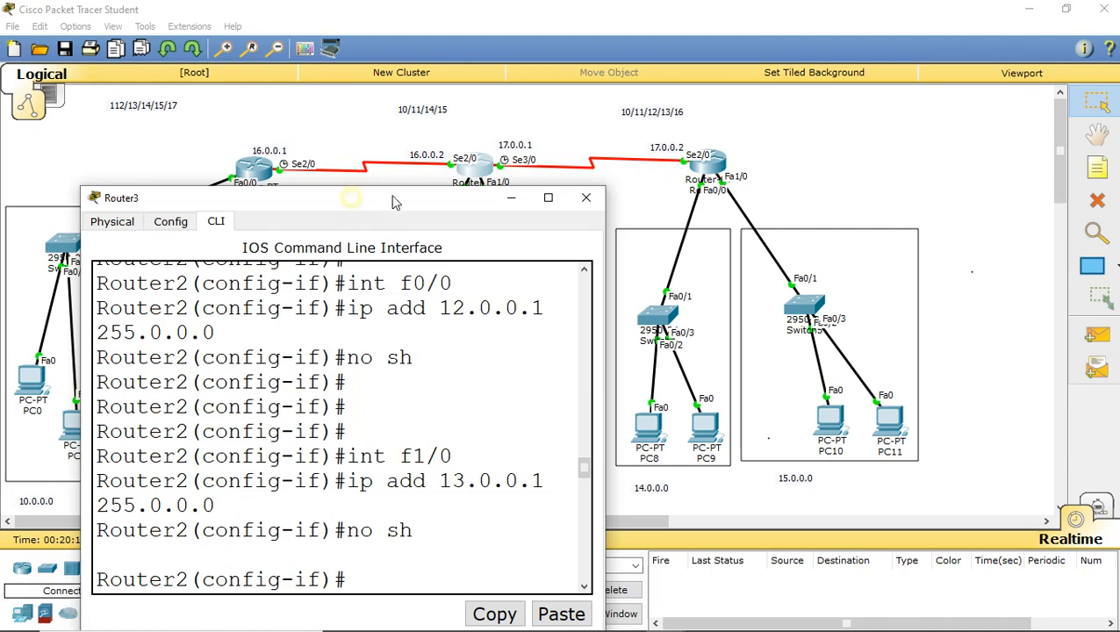
{"action": "left_click_drag", "start_coordinate": [391, 195], "coordinate": [838, 98]}
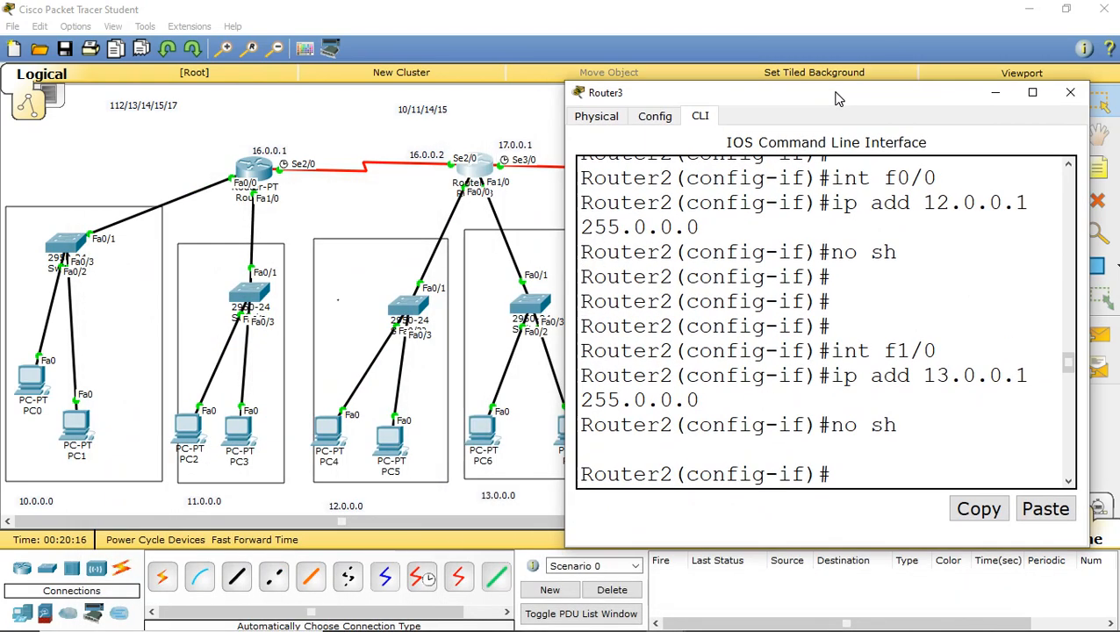
{"action": "left_click", "coordinate": [1028, 92]}
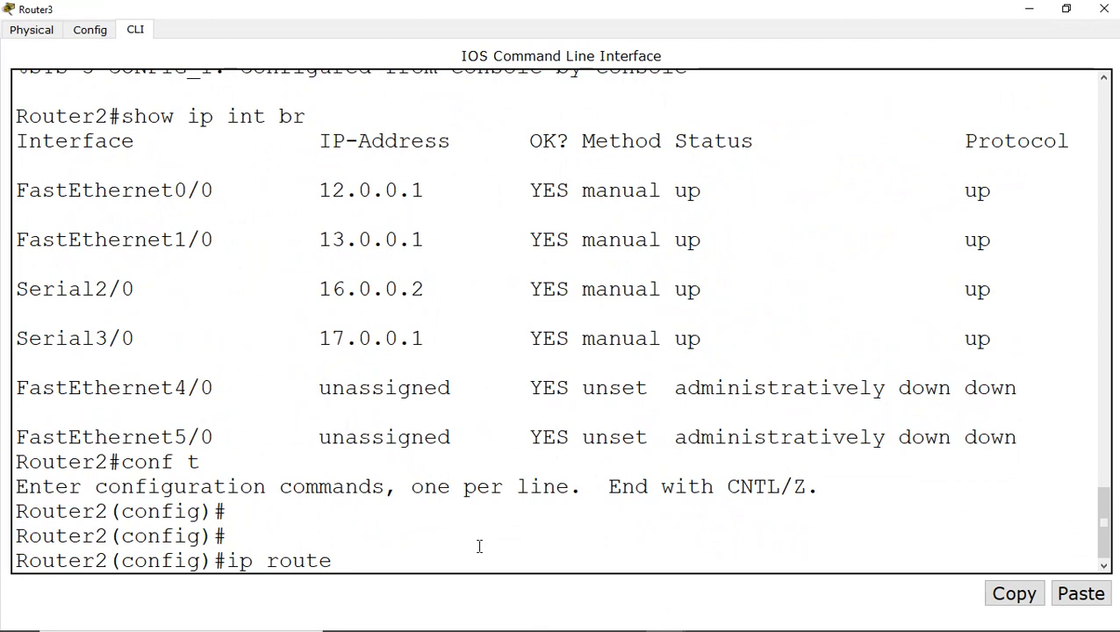
{"action": "type", "text": "10.0.0.0 255.0.0.0"}
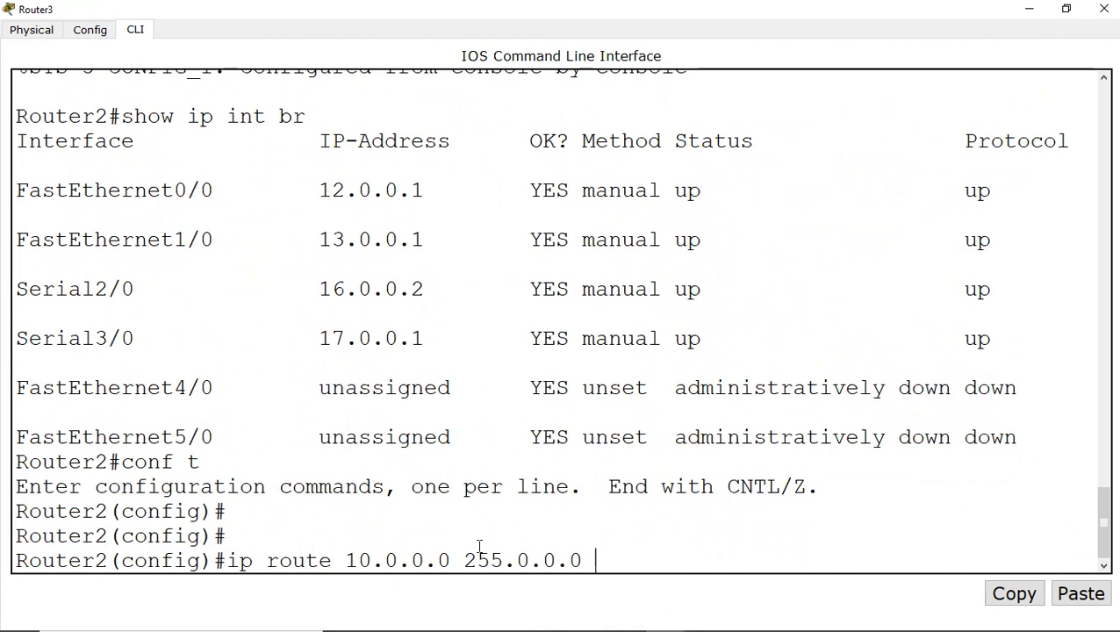
{"action": "type", "text": " 16.0.0.1"}
{"action": "key", "text": "Return"}
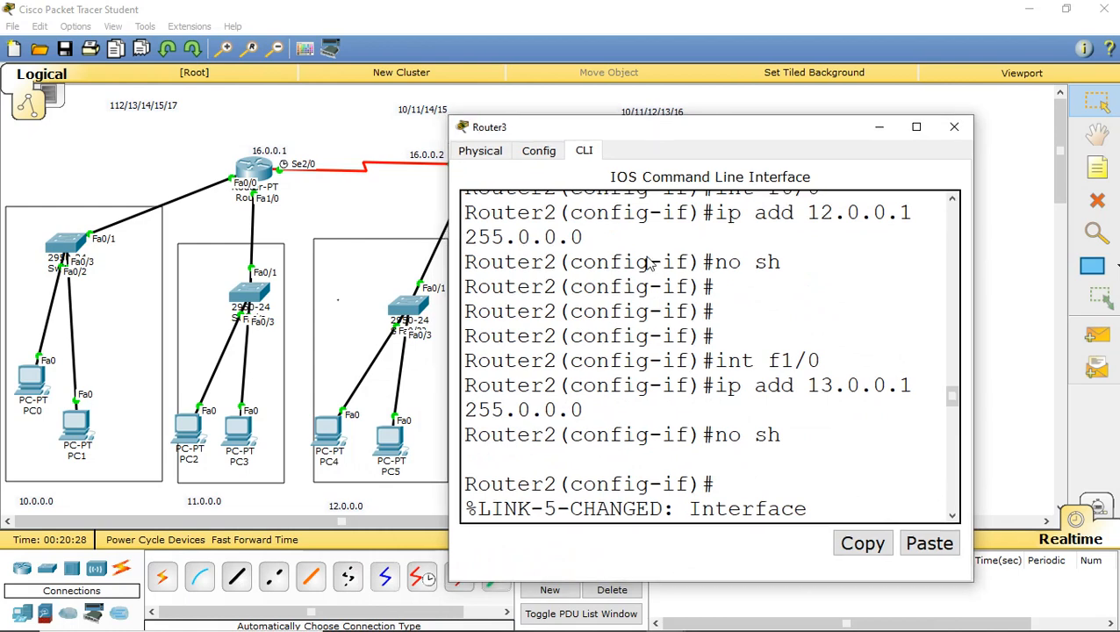
Step: Add a static route on the middle router to 11.0.0.0 with mask 255.0.0.0 and next hop 16.0.0.1
{"action": "left_click", "coordinate": [917, 128]}
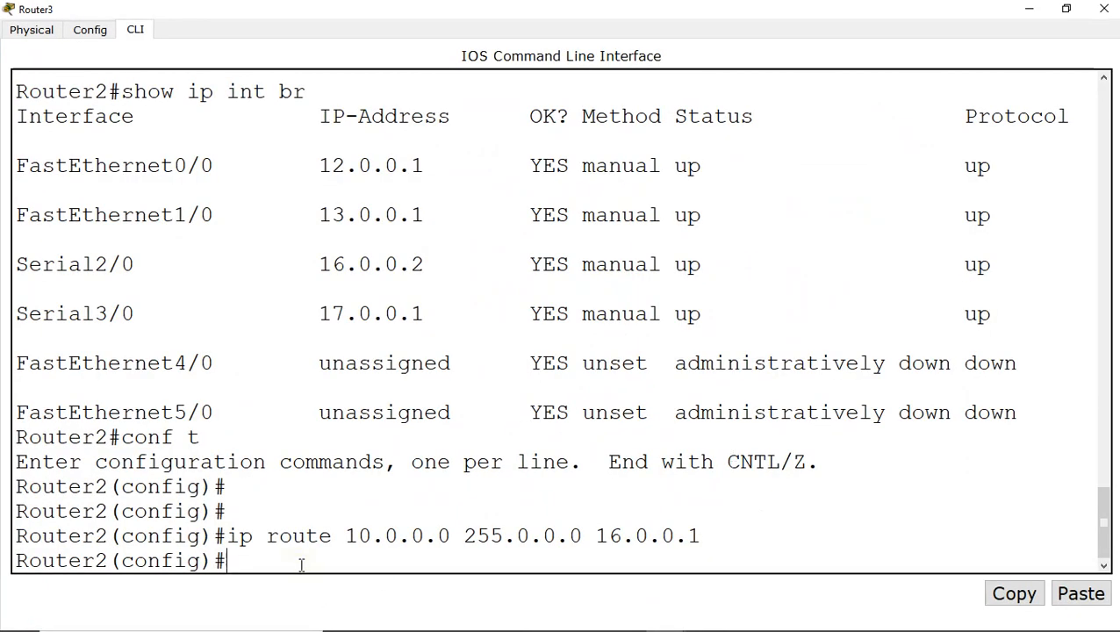
{"action": "key", "text": "Up"}
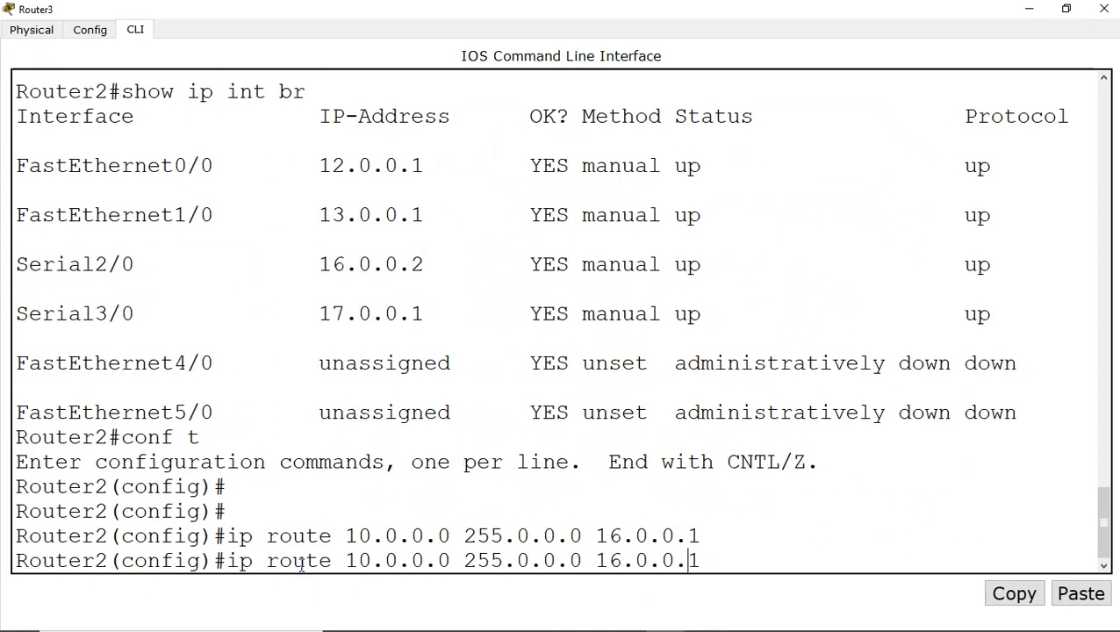
{"action": "key", "text": "Left"}
{"action": "key", "text": "Left"}
{"action": "key", "text": "Left"}
{"action": "key", "text": "Left"}
{"action": "key", "text": "Left"}
{"action": "key", "text": "Left"}
{"action": "key", "text": "Left"}
{"action": "key", "text": "Left"}
{"action": "key", "text": "Left"}
{"action": "key", "text": "Left"}
{"action": "key", "text": "Left"}
{"action": "key", "text": "Left"}
{"action": "key", "text": "BackSpace"}
{"action": "type", "text": "1"}
{"action": "key", "text": "Return"}
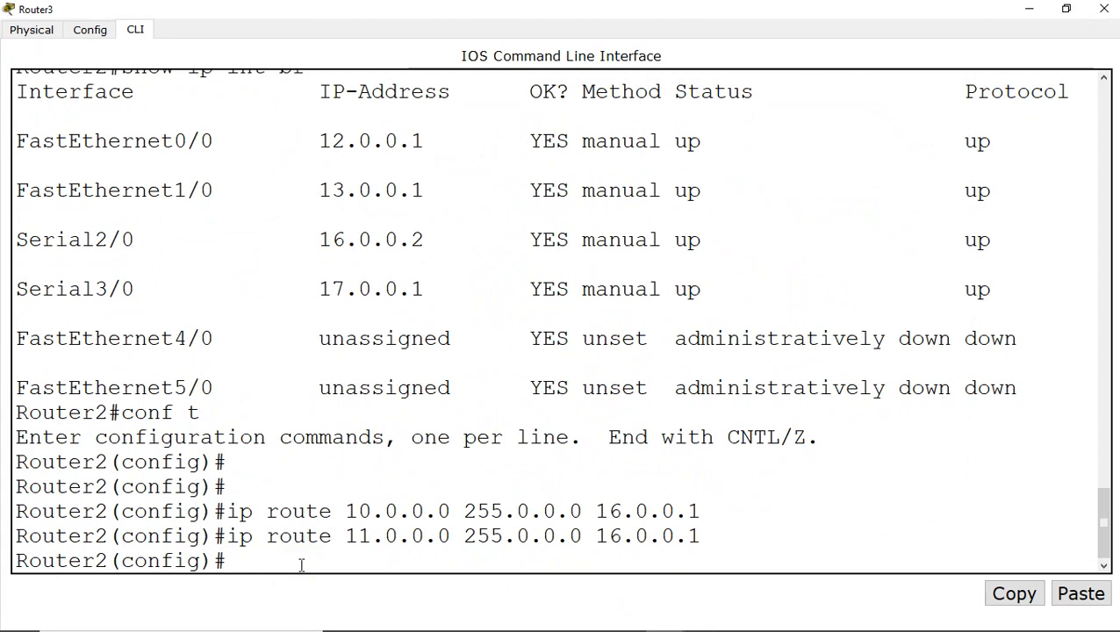
Step: Add a static route on the middle router to 14.0.0.0 with mask 255.0.0.0 and next hop 17.0.0.2, checking the topology before confirming
{"action": "key", "text": "Up"}
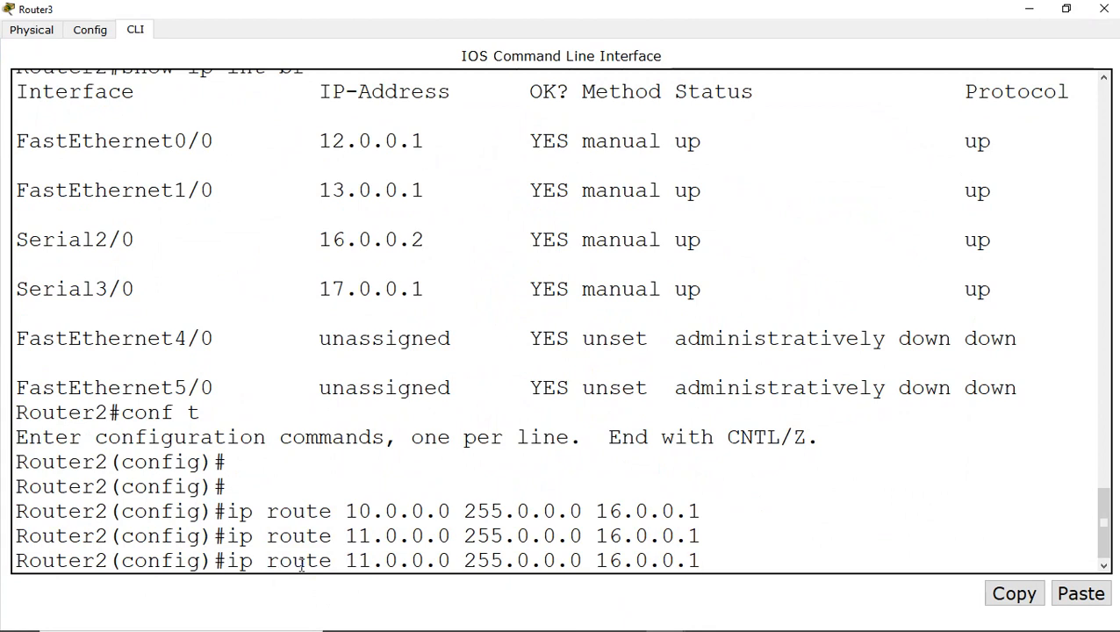
{"action": "key", "text": "Left"}
{"action": "key", "text": "Left"}
{"action": "key", "text": "Left"}
{"action": "key", "text": "Left"}
{"action": "key", "text": "Left"}
{"action": "key", "text": "Left"}
{"action": "key", "text": "Left"}
{"action": "key", "text": "Left"}
{"action": "key", "text": "Left"}
{"action": "key", "text": "Left"}
{"action": "key", "text": "Left"}
{"action": "key", "text": "Left"}
{"action": "key", "text": "Left"}
{"action": "key", "text": "Left"}
{"action": "key", "text": "Left"}
{"action": "key", "text": "Left"}
{"action": "key", "text": "Left"}
{"action": "key", "text": "Left"}
{"action": "key", "text": "Left"}
{"action": "key", "text": "Left"}
{"action": "key", "text": "Left"}
{"action": "key", "text": "Left"}
{"action": "key", "text": "Left"}
{"action": "key", "text": "Left"}
{"action": "key", "text": "Left"}
{"action": "key", "text": "Left"}
{"action": "key", "text": "BackSpace"}
{"action": "type", "text": "4"}
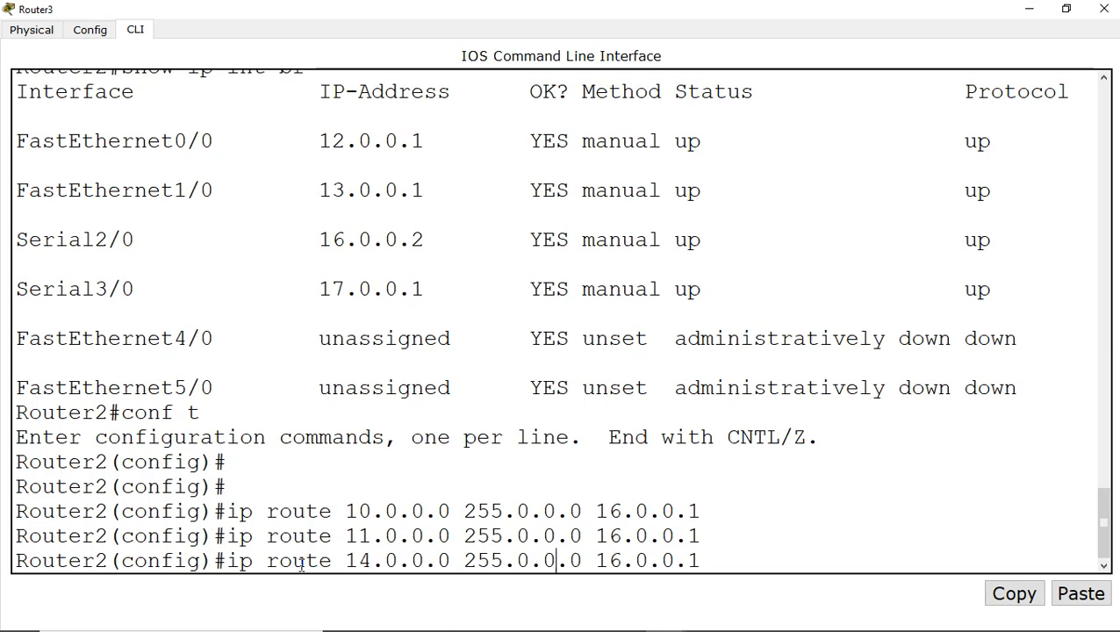
{"action": "key", "text": "BackSpace"}
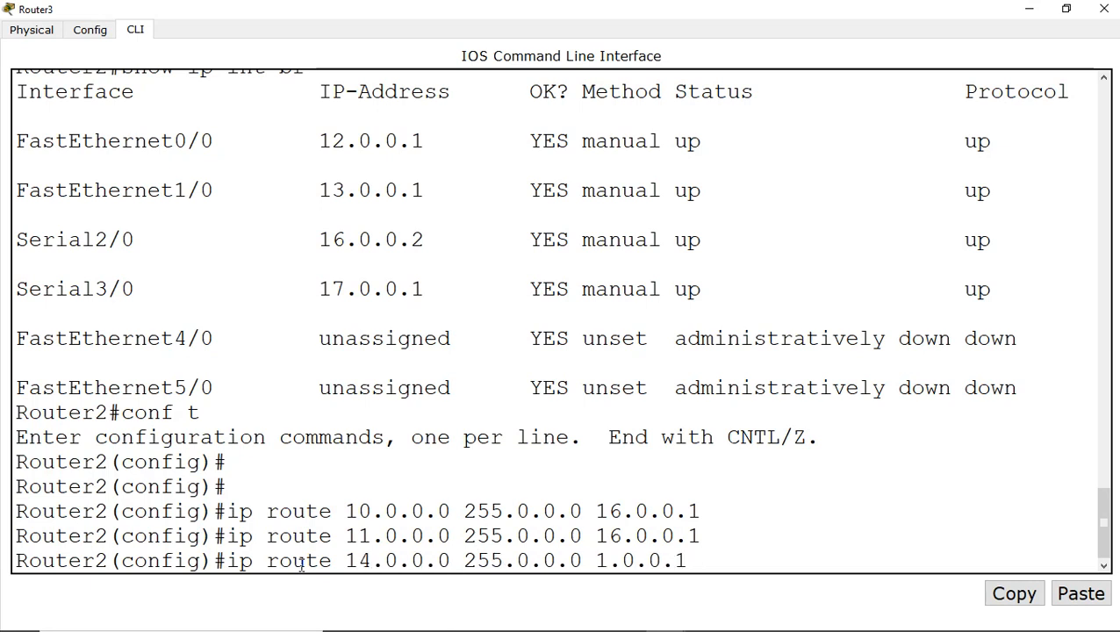
{"action": "type", "text": "7"}
{"action": "key", "text": "Right"}
{"action": "key", "text": "Right"}
{"action": "key", "text": "Right"}
{"action": "key", "text": "Right"}
{"action": "key", "text": "Right"}
{"action": "key", "text": "Right"}
{"action": "key", "text": "BackSpace"}
{"action": "type", "text": "2"}
{"action": "left_click_drag", "start_coordinate": [349, 8], "coordinate": [348, 411]}
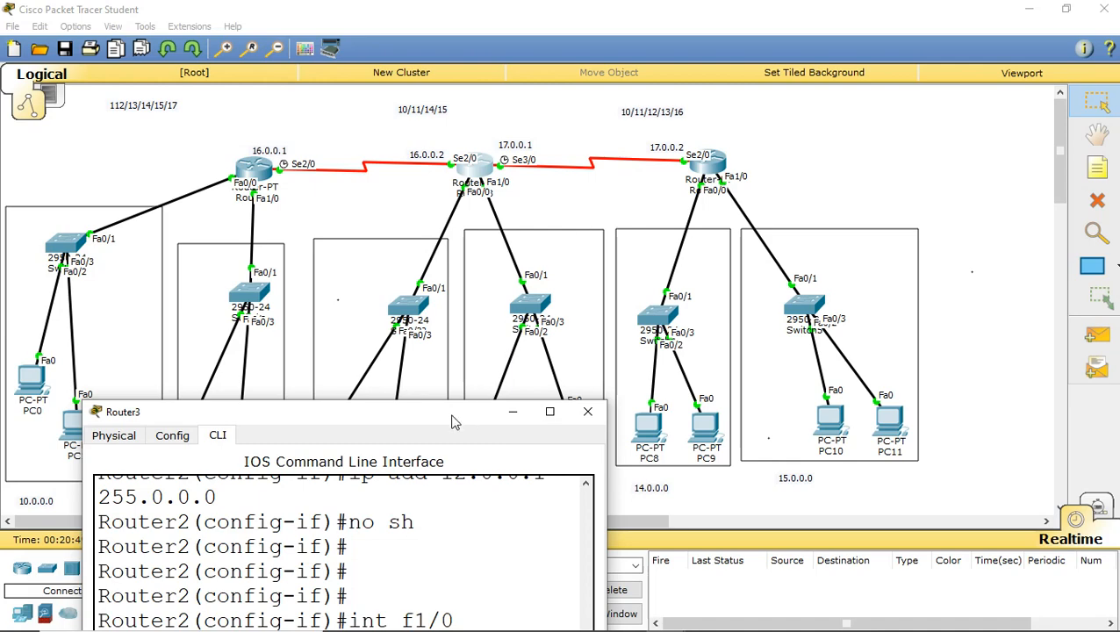
{"action": "left_click_drag", "start_coordinate": [447, 418], "coordinate": [617, 7]}
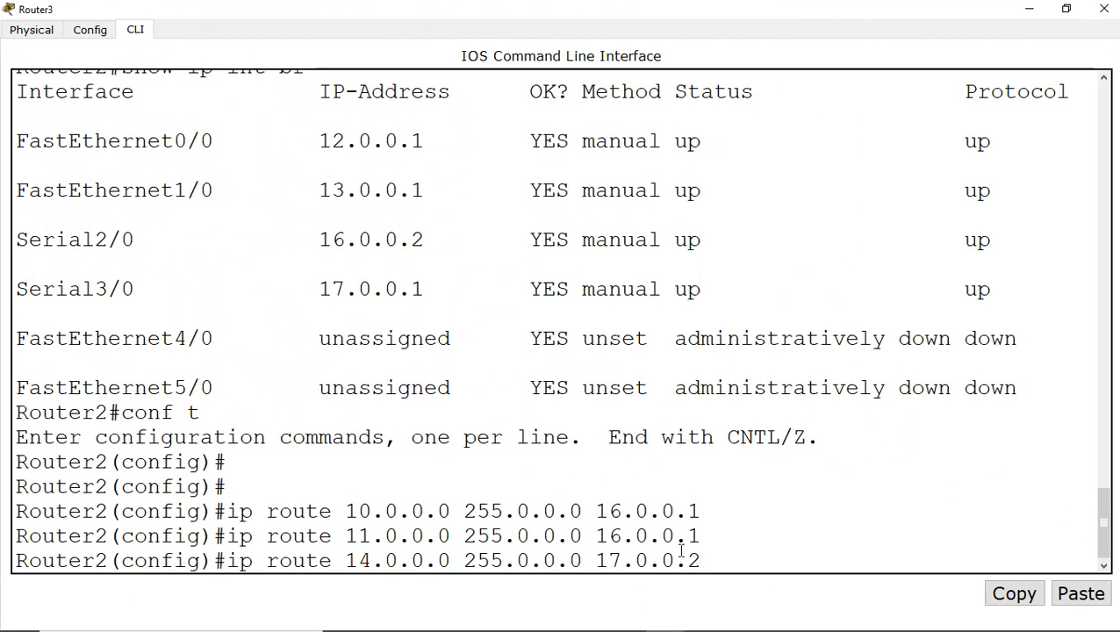
{"action": "key", "text": "Return"}
Step: Add a static route on the middle router to 15.0.0.0 with mask 255.0.0.0 and next hop 17.0.0.2
{"action": "key", "text": "Up"}
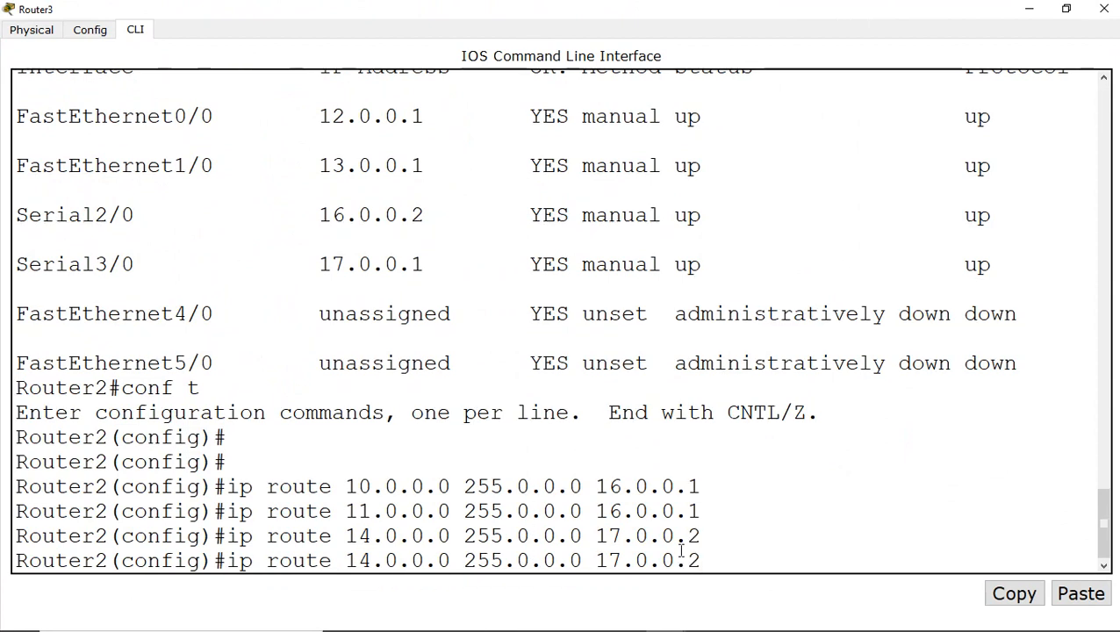
{"action": "key", "text": "Left"}
{"action": "key", "text": "Left"}
{"action": "key", "text": "Left"}
{"action": "key", "text": "Left"}
{"action": "key", "text": "Left"}
{"action": "key", "text": "Left"}
{"action": "key", "text": "Left"}
{"action": "key", "text": "Left"}
{"action": "key", "text": "Left"}
{"action": "key", "text": "Left"}
{"action": "key", "text": "Left"}
{"action": "key", "text": "Left"}
{"action": "key", "text": "Left"}
{"action": "key", "text": "Left"}
{"action": "key", "text": "Left"}
{"action": "key", "text": "Left"}
{"action": "key", "text": "Left"}
{"action": "key", "text": "Left"}
{"action": "key", "text": "Left"}
{"action": "key", "text": "Left"}
{"action": "key", "text": "Right"}
{"action": "key", "text": "BackSpace"}
{"action": "type", "text": "5"}
{"action": "key", "text": "Return"}
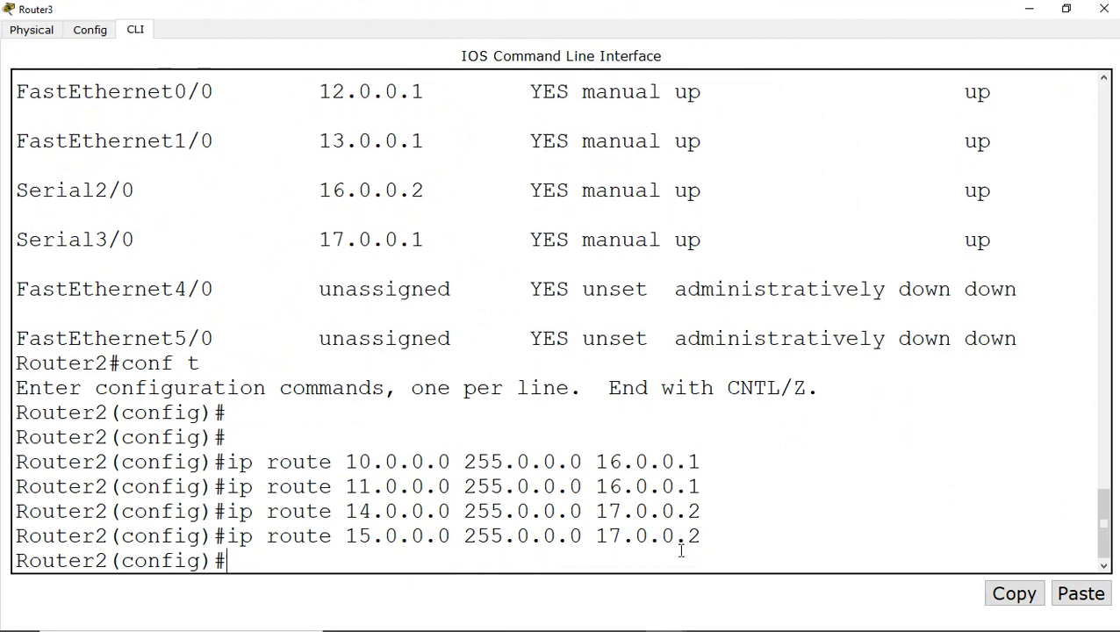
Step: Switch from the middle router to the third router's command line, maximize it and return to global configuration mode with exit
{"action": "left_click", "coordinate": [1103, 9]}
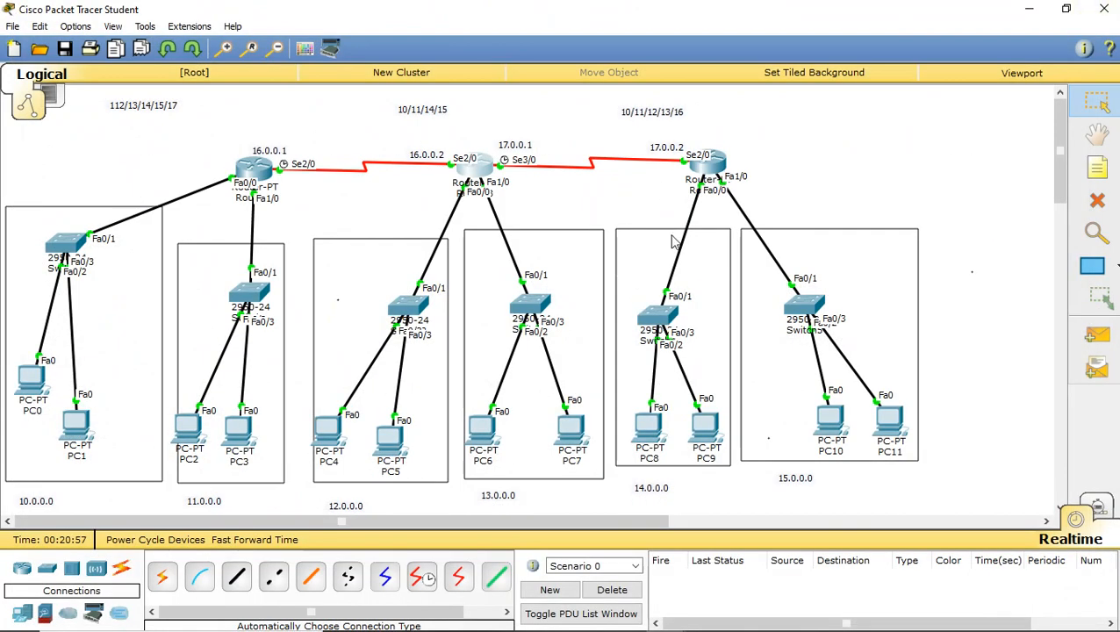
{"action": "left_click", "coordinate": [717, 164]}
{"action": "left_click_drag", "start_coordinate": [640, 116], "coordinate": [708, 182]}
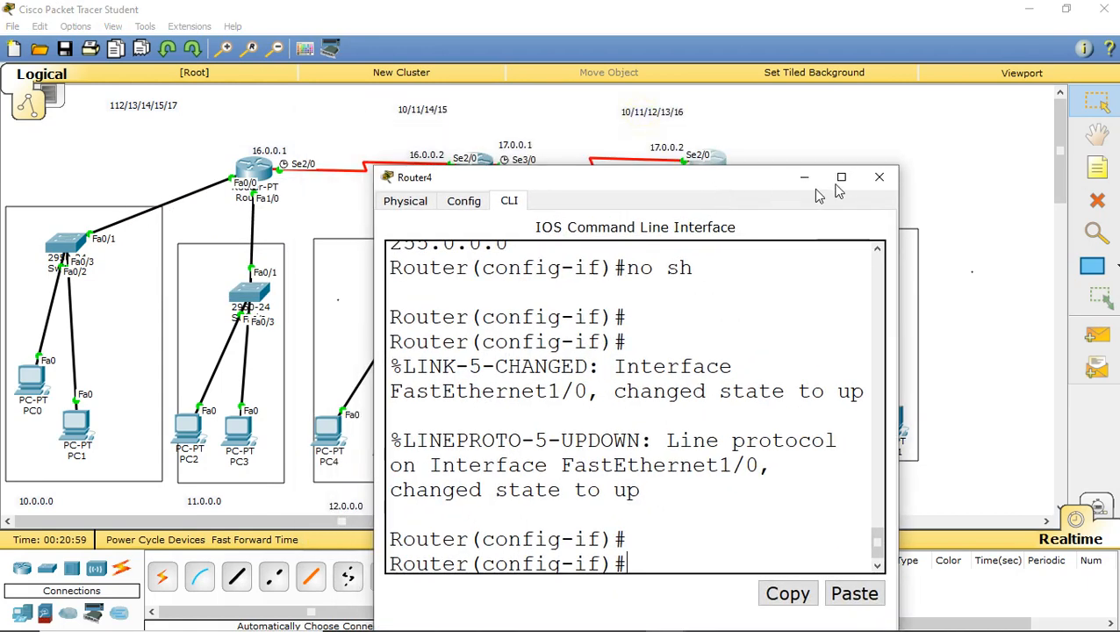
{"action": "left_click", "coordinate": [879, 178]}
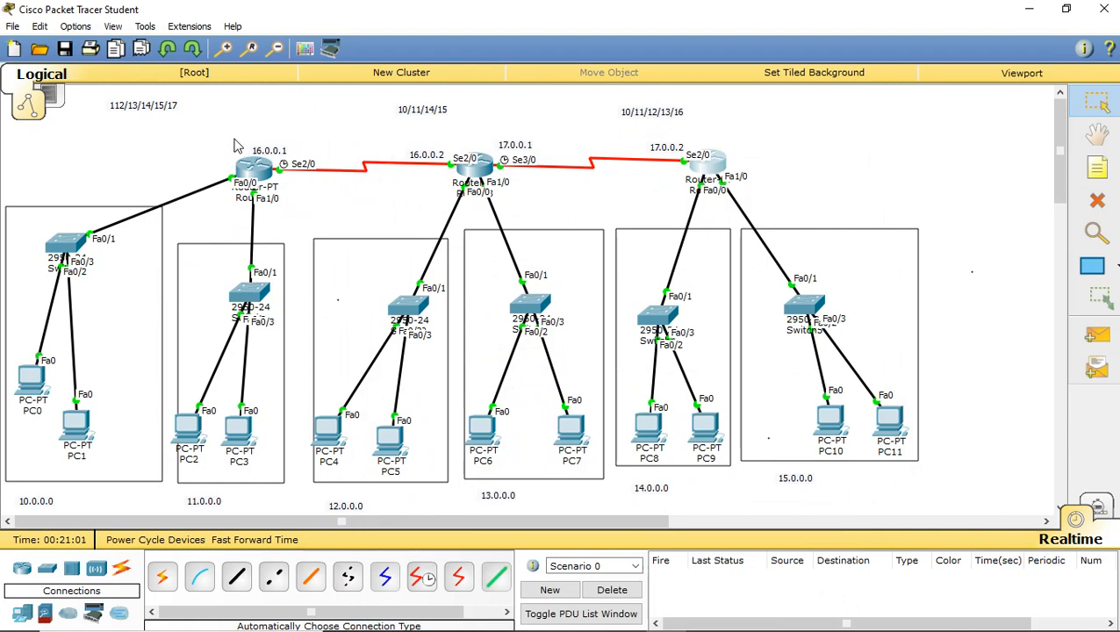
{"action": "left_click", "coordinate": [705, 167]}
{"action": "left_click_drag", "start_coordinate": [585, 120], "coordinate": [702, 2]}
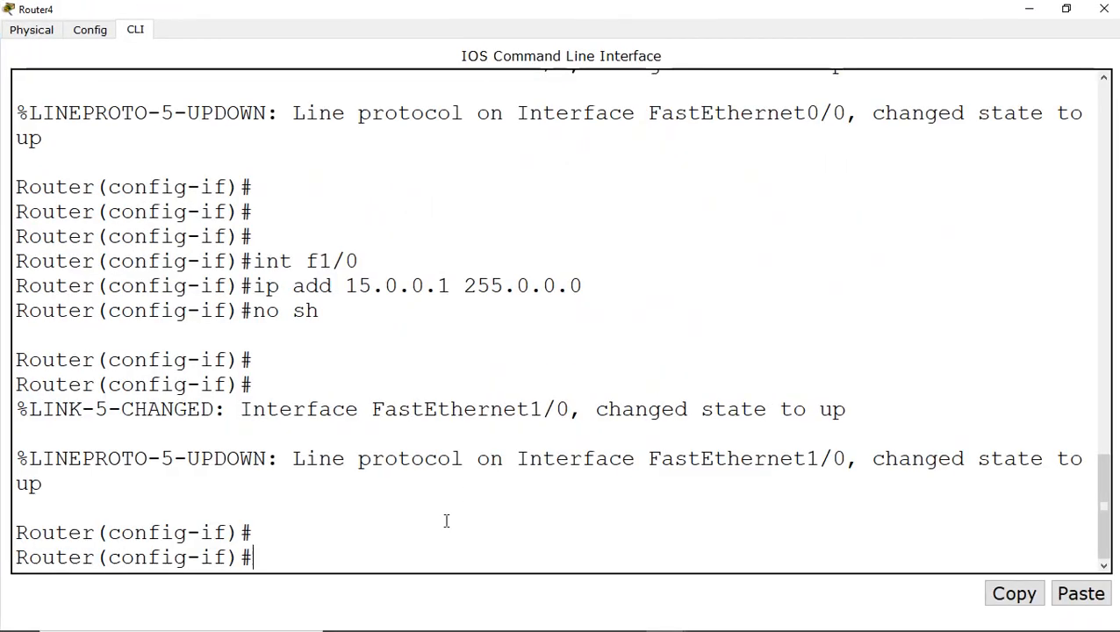
{"action": "type", "text": "exit"}
{"action": "key", "text": "Return"}
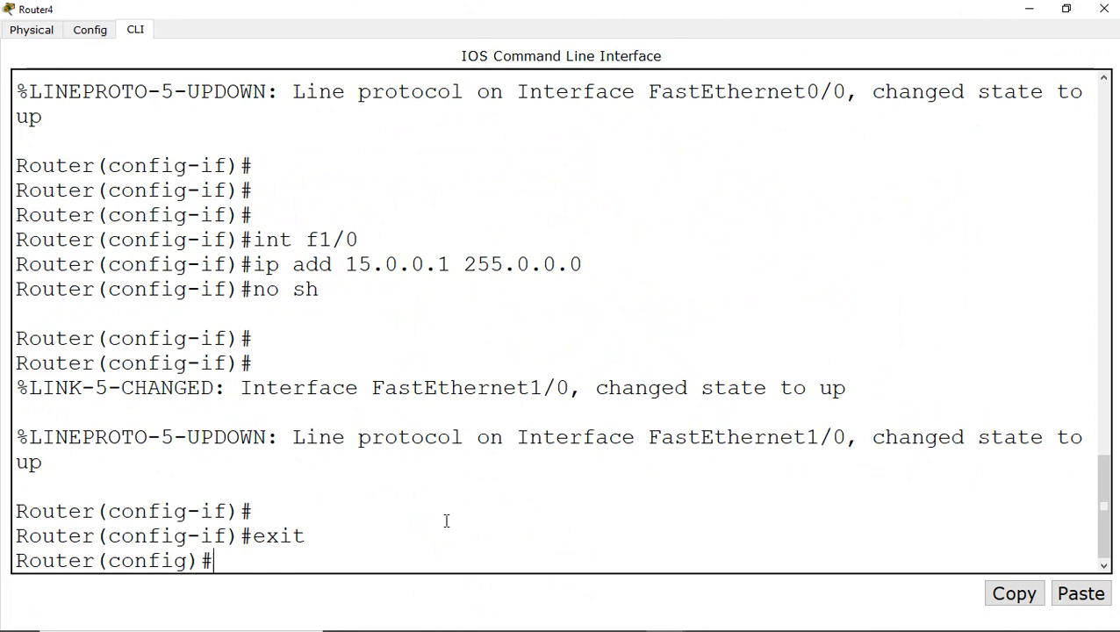
Step: Add a static route on the third router to 10.0.0.0 with mask 255.0.0.0 and next hop 17.0.0.1
{"action": "type", "text": "ip route"}
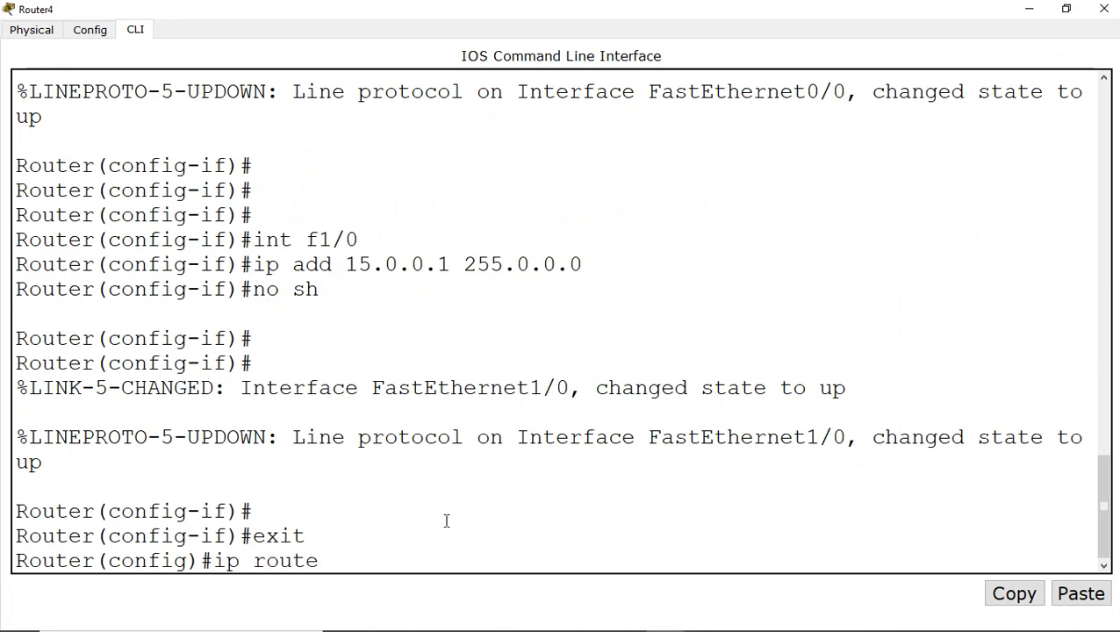
{"action": "type", "text": " 10"}
{"action": "type", "text": ".0.0"}
{"action": "type", "text": " 25"}
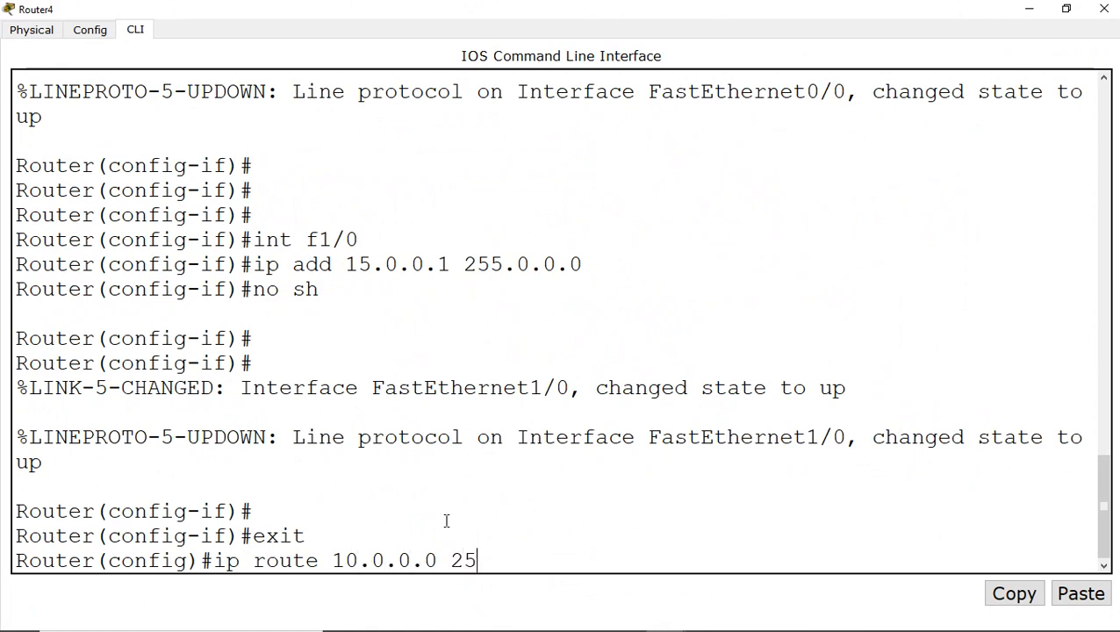
{"action": "type", "text": "5.0.0.0"}
{"action": "type", "text": " 17.0.0.1"}
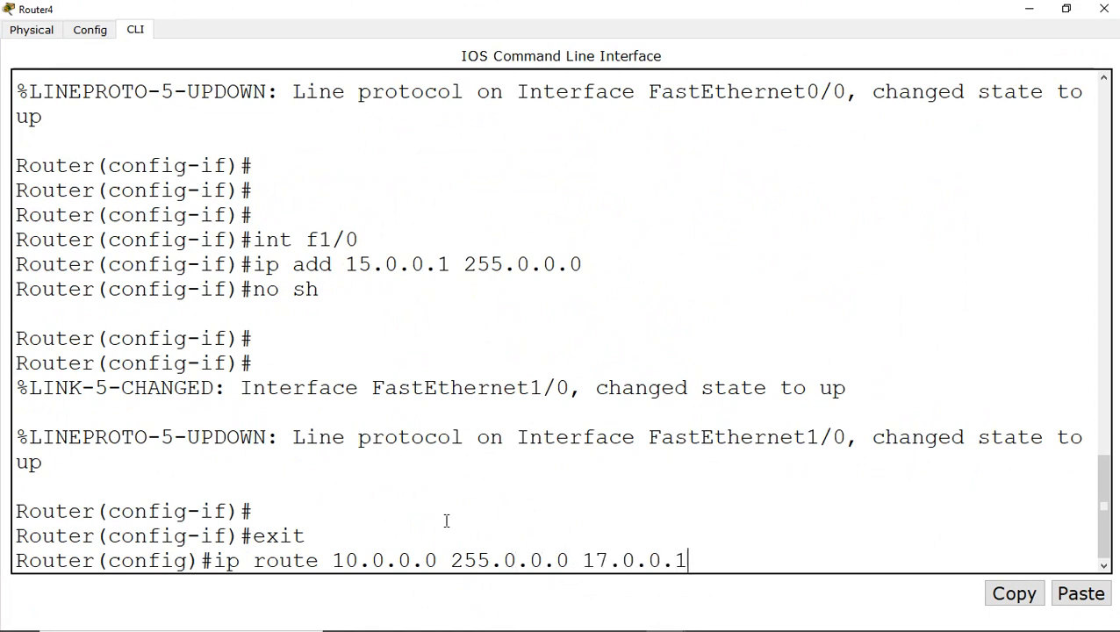
{"action": "key", "text": "Return"}
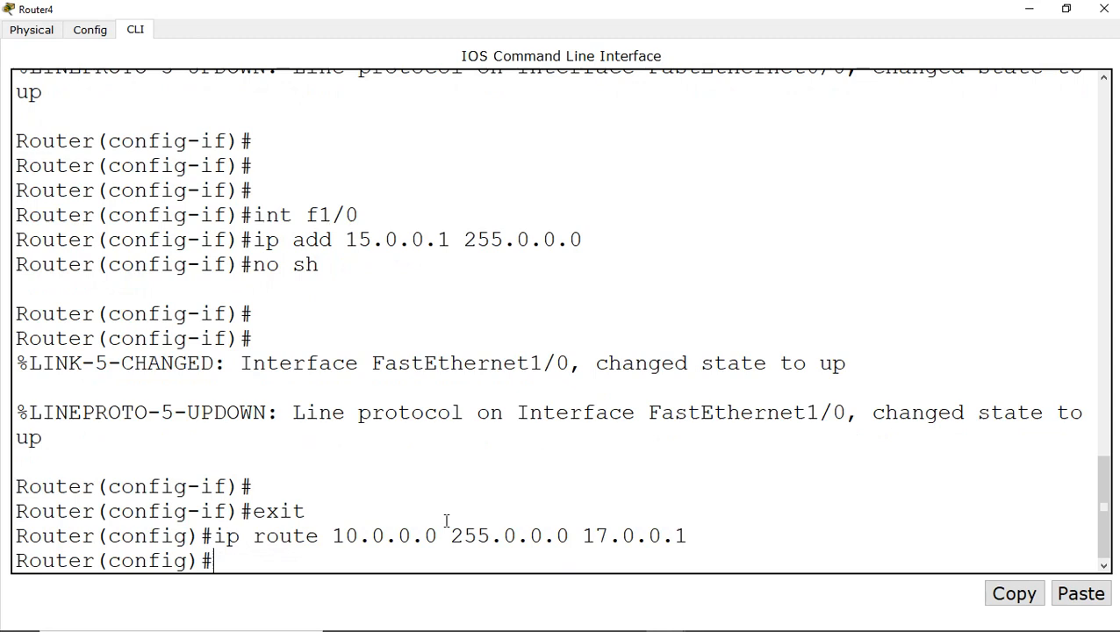
Step: Add a static route on the third router to 11.0.0.0 with mask 255.0.0.0 and next hop 17.0.0.1
{"action": "key", "text": "Up"}
{"action": "key", "text": "Left"}
{"action": "key", "text": "Left"}
{"action": "key", "text": "Left"}
{"action": "key", "text": "Left"}
{"action": "key", "text": "Left"}
{"action": "key", "text": "Left"}
{"action": "key", "text": "Left"}
{"action": "key", "text": "Left"}
{"action": "key", "text": "Left"}
{"action": "key", "text": "Left"}
{"action": "key", "text": "Left"}
{"action": "key", "text": "Left"}
{"action": "key", "text": "Left"}
{"action": "key", "text": "Left"}
{"action": "key", "text": "Left"}
{"action": "key", "text": "Left"}
{"action": "key", "text": "Left"}
{"action": "key", "text": "Left"}
{"action": "key", "text": "Left"}
{"action": "key", "text": "Left"}
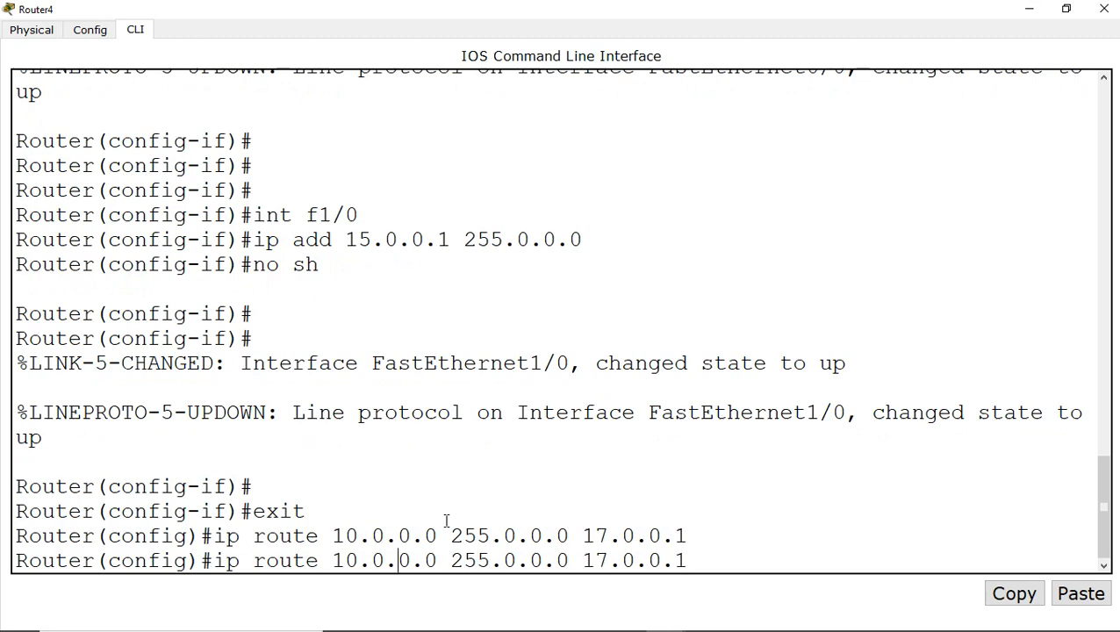
{"action": "key", "text": "BackSpace"}
{"action": "type", "text": "1"}
{"action": "key", "text": "Return"}
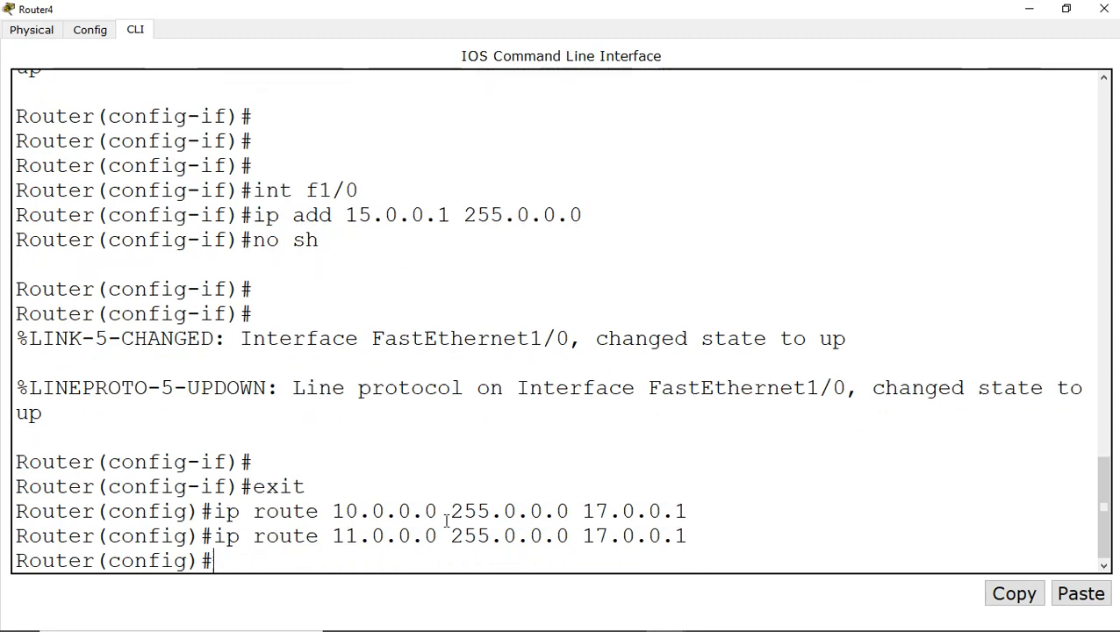
Step: Add a static route on the third router to 12.0.0.0 with mask 255.0.0.0 and next hop 17.0.0.1
{"action": "key", "text": "Up"}
{"action": "key", "text": "Left"}
{"action": "key", "text": "Left"}
{"action": "key", "text": "Left"}
{"action": "key", "text": "Left"}
{"action": "key", "text": "Left"}
{"action": "key", "text": "Left"}
{"action": "key", "text": "Left"}
{"action": "key", "text": "Left"}
{"action": "key", "text": "Left"}
{"action": "key", "text": "Left"}
{"action": "key", "text": "Left"}
{"action": "key", "text": "Left"}
{"action": "key", "text": "Left"}
{"action": "key", "text": "Left"}
{"action": "key", "text": "Left"}
{"action": "key", "text": "Left"}
{"action": "key", "text": "Left"}
{"action": "key", "text": "Left"}
{"action": "key", "text": "Left"}
{"action": "key", "text": "Left"}
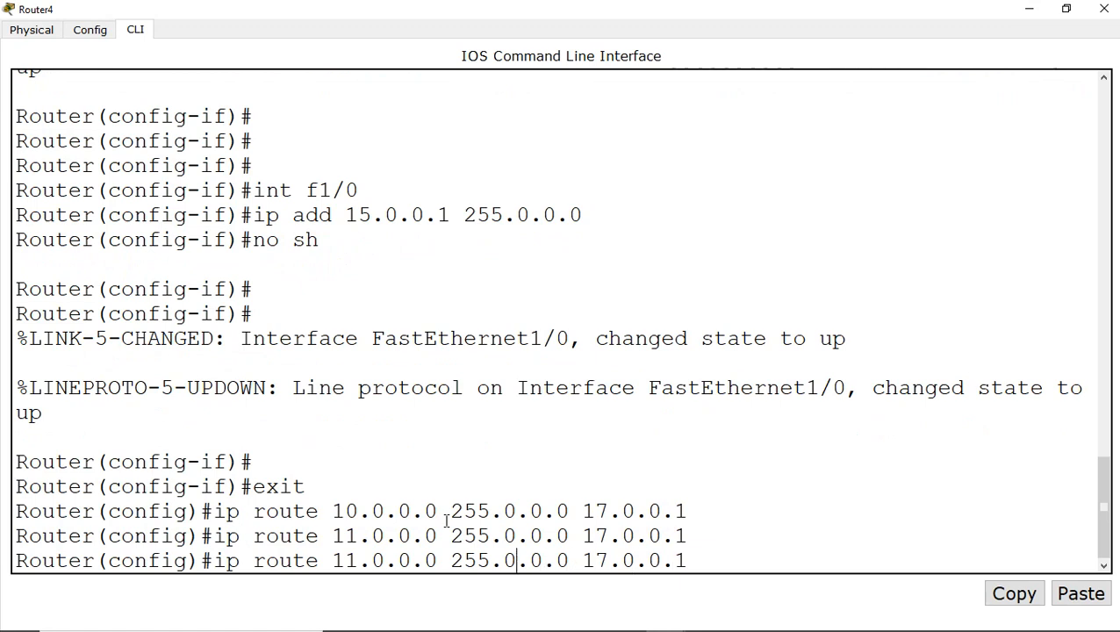
{"action": "key", "text": "BackSpace"}
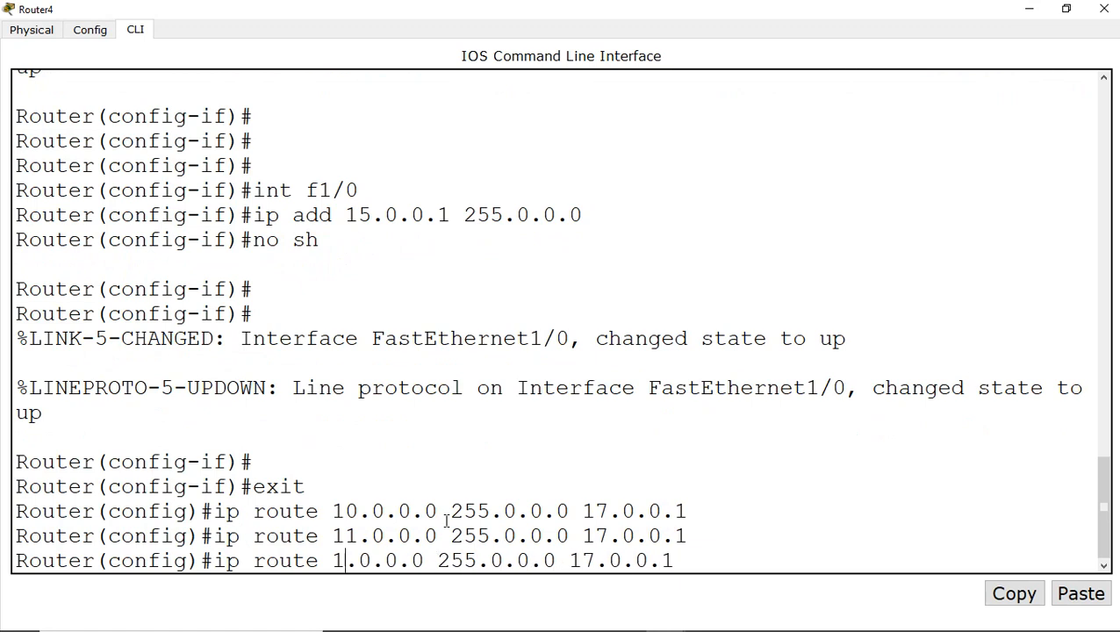
{"action": "type", "text": "2"}
{"action": "key", "text": "Return"}
Step: Add a static route on the third router to 13.0.0.0 with mask 255.0.0.0 and next hop 17.0.0.1, and check it against the topology
{"action": "key", "text": "Up"}
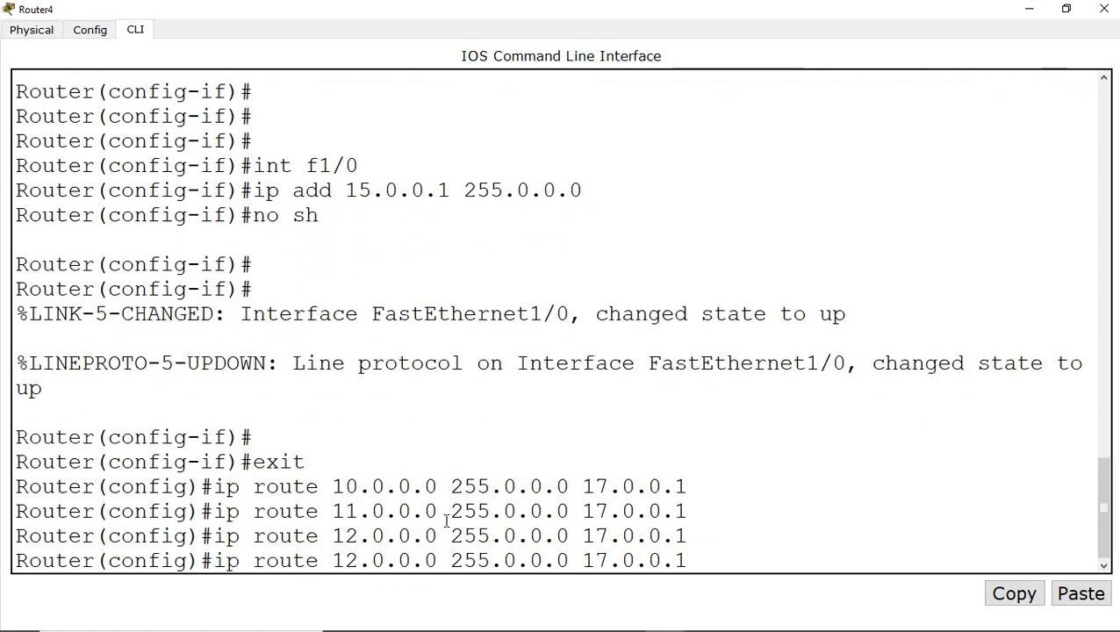
{"action": "key", "text": "Left"}
{"action": "key", "text": "Left"}
{"action": "key", "text": "Left"}
{"action": "key", "text": "Left"}
{"action": "key", "text": "Left"}
{"action": "key", "text": "Left"}
{"action": "key", "text": "Left"}
{"action": "key", "text": "Left"}
{"action": "key", "text": "Left"}
{"action": "key", "text": "Left"}
{"action": "key", "text": "Left"}
{"action": "key", "text": "Left"}
{"action": "key", "text": "Left"}
{"action": "key", "text": "Left"}
{"action": "key", "text": "Left"}
{"action": "key", "text": "Left"}
{"action": "key", "text": "Left"}
{"action": "key", "text": "Left"}
{"action": "key", "text": "Left"}
{"action": "key", "text": "Left"}
{"action": "key", "text": "Left"}
{"action": "key", "text": "BackSpace"}
{"action": "type", "text": "3"}
{"action": "key", "text": "Return"}
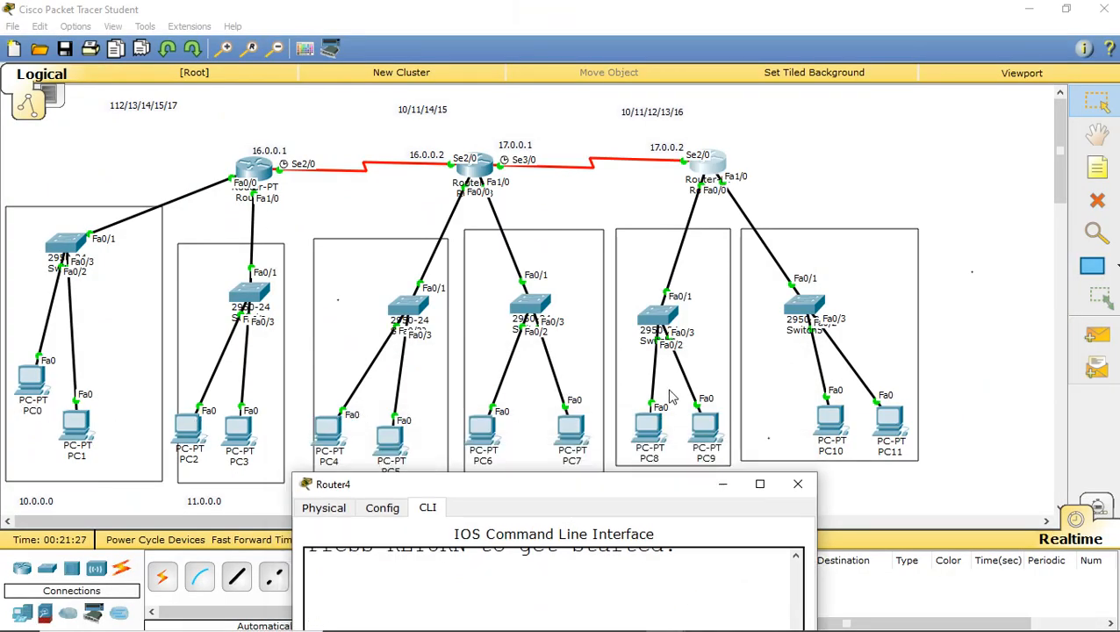
{"action": "left_click_drag", "start_coordinate": [659, 499], "coordinate": [415, 506]}
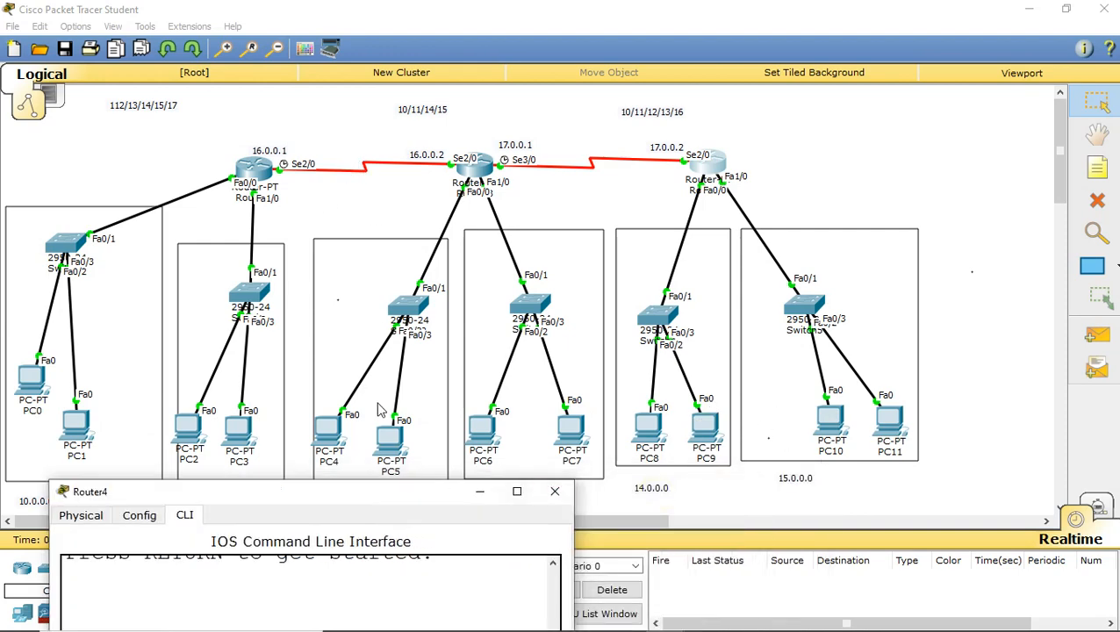
{"action": "left_click_drag", "start_coordinate": [344, 495], "coordinate": [590, 2]}
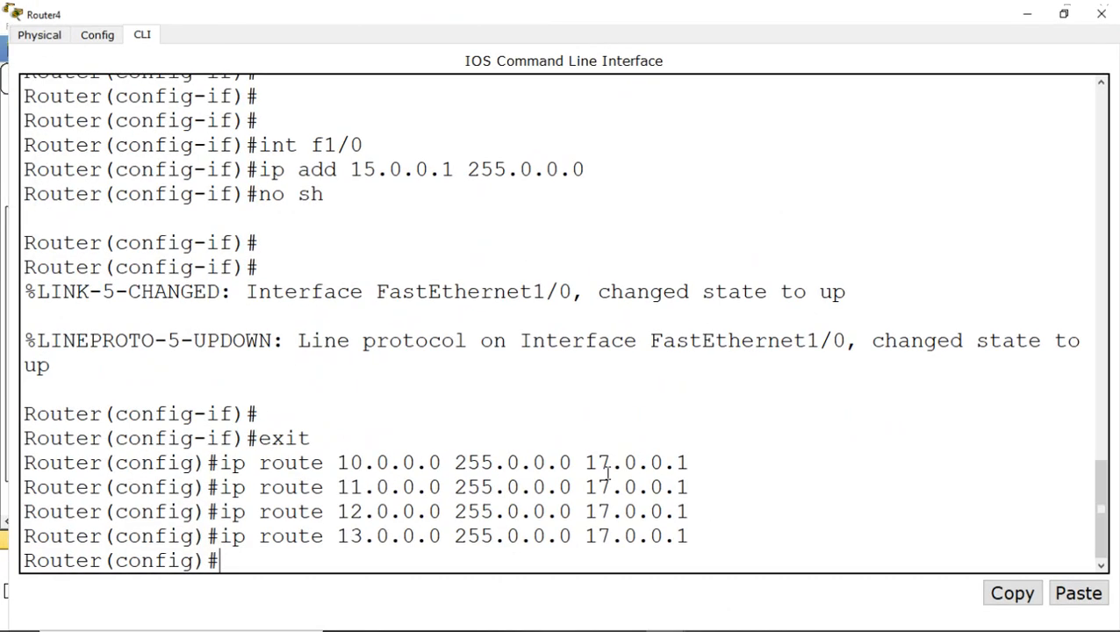
Step: Add a static route on the third router to 16.0.0.0 with mask 255.0.0.0 and next hop 17.0.0.1, and close its console
{"action": "key", "text": "Up"}
{"action": "key", "text": "Left"}
{"action": "key", "text": "Left"}
{"action": "key", "text": "Left"}
{"action": "key", "text": "Left"}
{"action": "key", "text": "Left"}
{"action": "key", "text": "Left"}
{"action": "key", "text": "Left"}
{"action": "key", "text": "Left"}
{"action": "key", "text": "Left"}
{"action": "key", "text": "Left"}
{"action": "key", "text": "Left"}
{"action": "key", "text": "Left"}
{"action": "key", "text": "Left"}
{"action": "key", "text": "Left"}
{"action": "key", "text": "Left"}
{"action": "key", "text": "Left"}
{"action": "key", "text": "Left"}
{"action": "key", "text": "Left"}
{"action": "key", "text": "Left"}
{"action": "key", "text": "Left"}
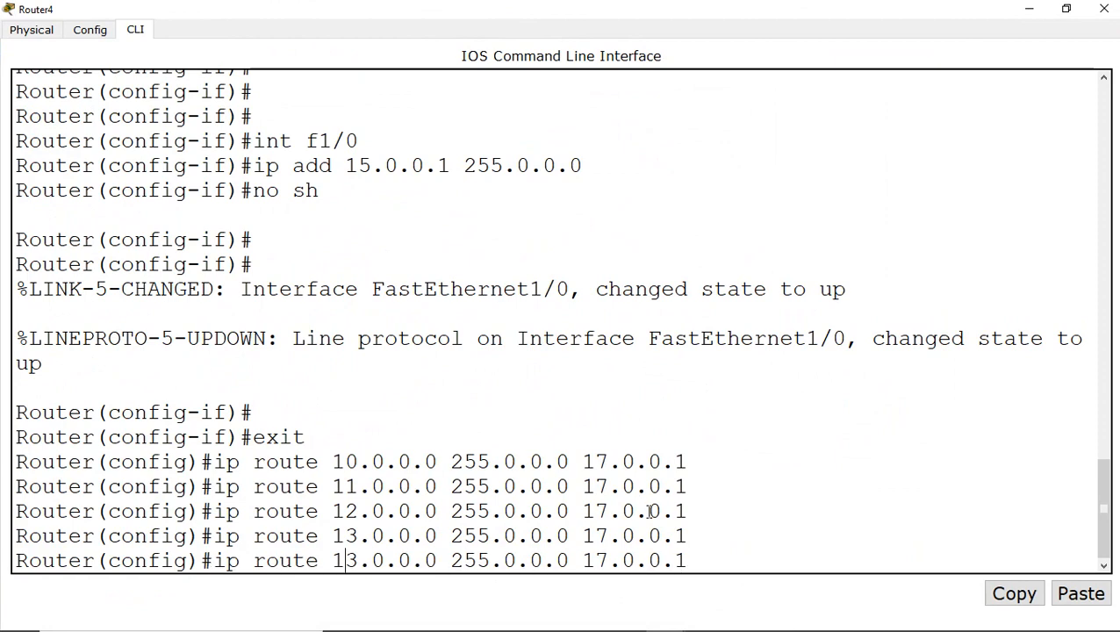
{"action": "key", "text": "BackSpace"}
{"action": "type", "text": "6"}
{"action": "key", "text": "Return"}
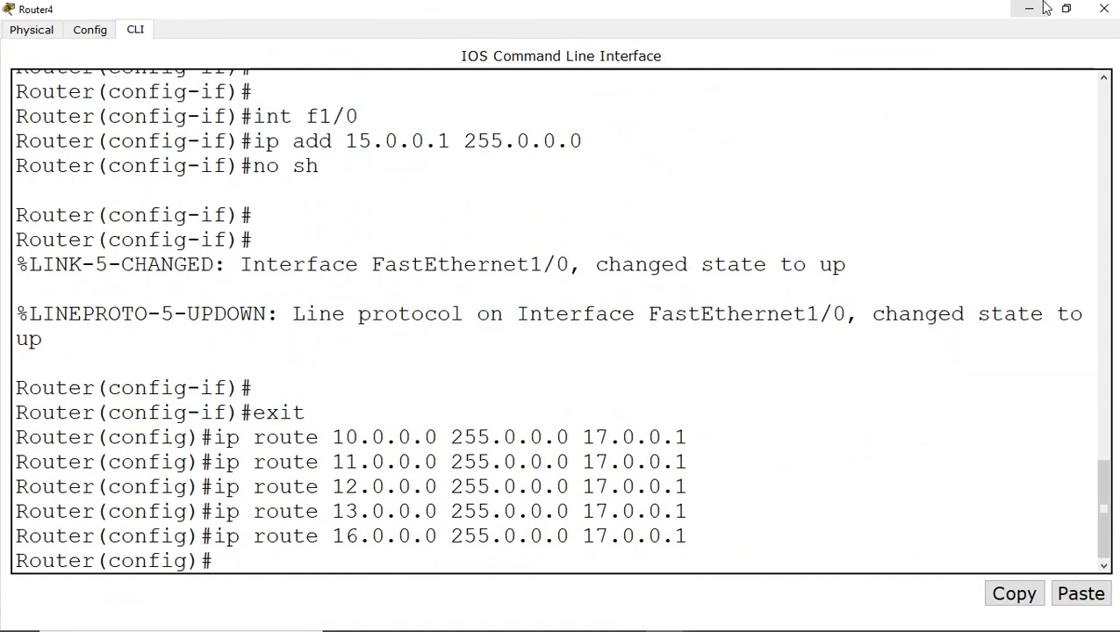
{"action": "left_click", "coordinate": [1104, 8]}
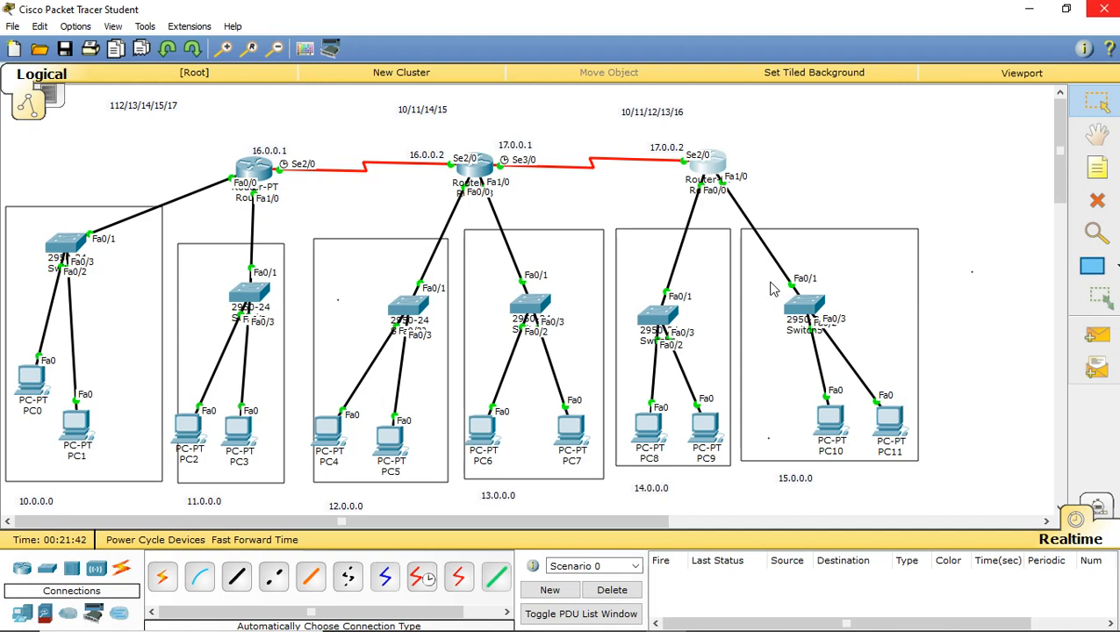
Step: Leave configuration mode on the middle router and display its IP routing table to check the connected and static routes
{"action": "mouse_move", "coordinate": [19, 619]}
{"action": "mouse_move", "coordinate": [274, 180]}
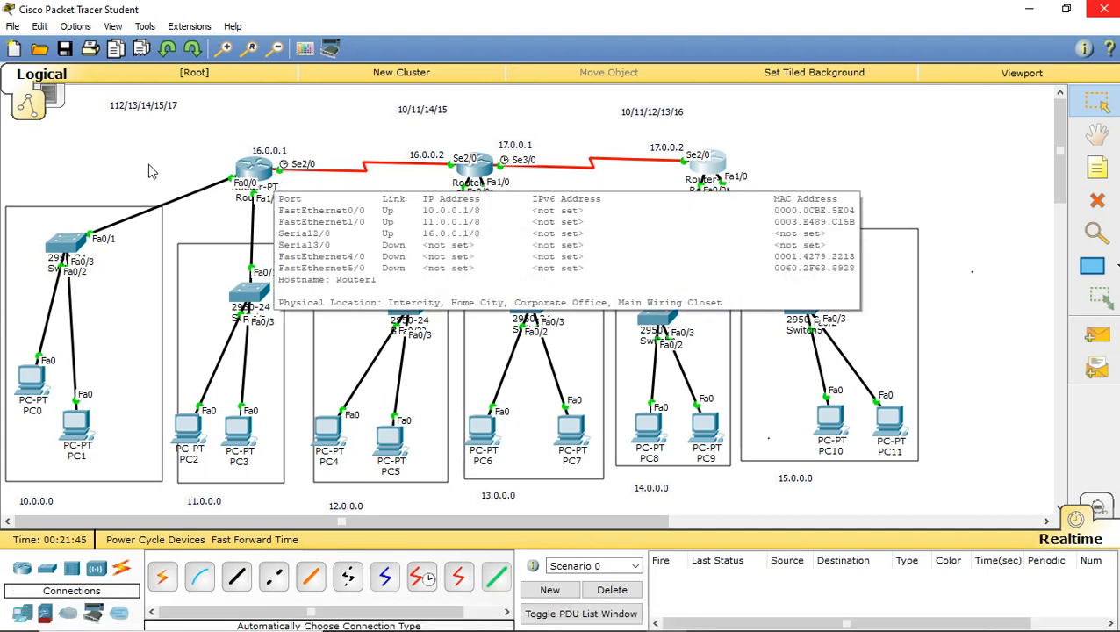
{"action": "left_click", "coordinate": [468, 167]}
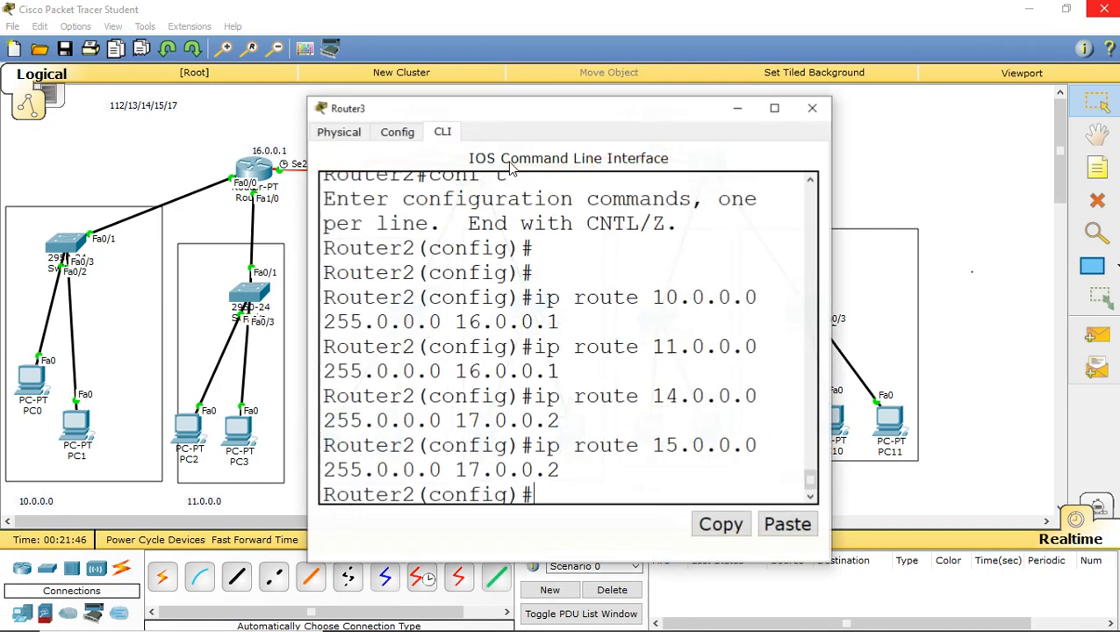
{"action": "left_click", "coordinate": [774, 109]}
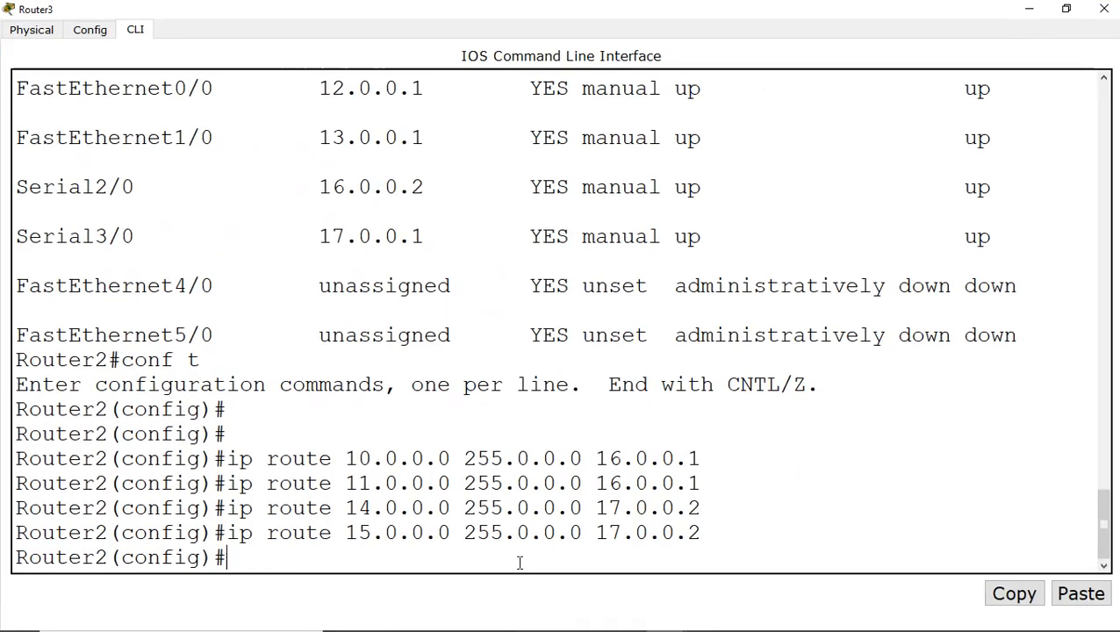
{"action": "key", "text": "ctrl+z"}
{"action": "key", "text": "Return"}
{"action": "key", "text": "Return"}
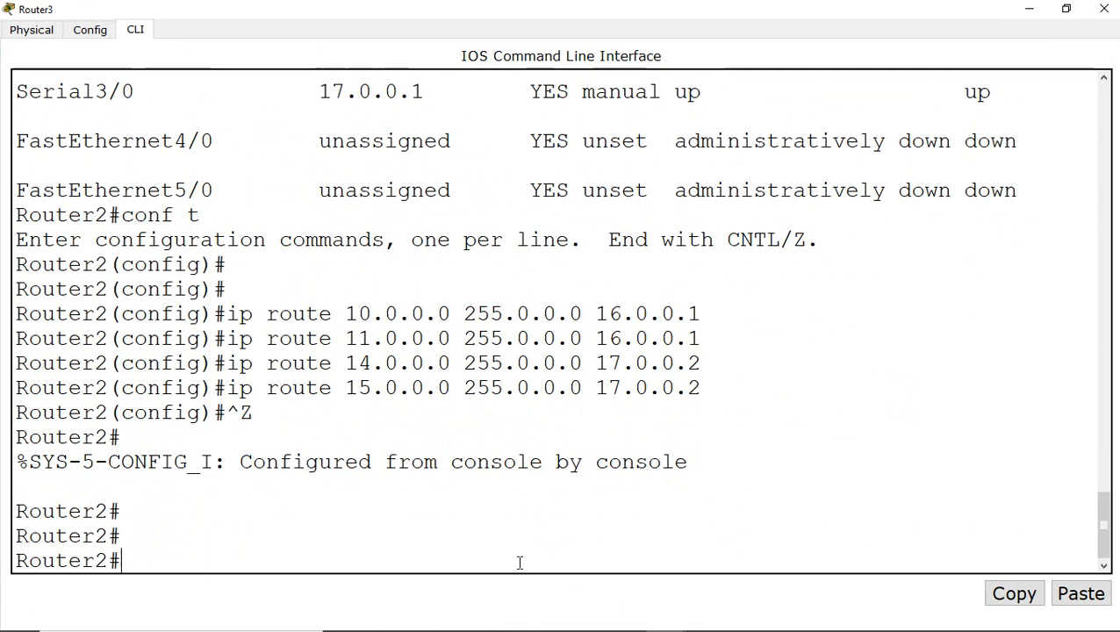
{"action": "type", "text": "show ip"}
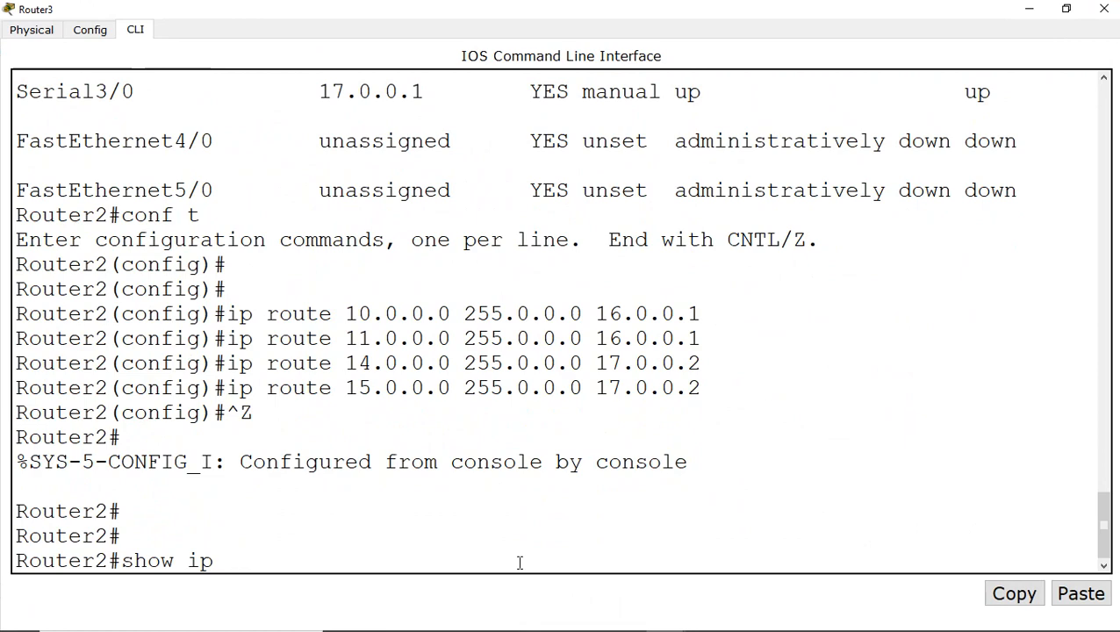
{"action": "type", "text": "route"}
{"action": "key", "text": "Return"}
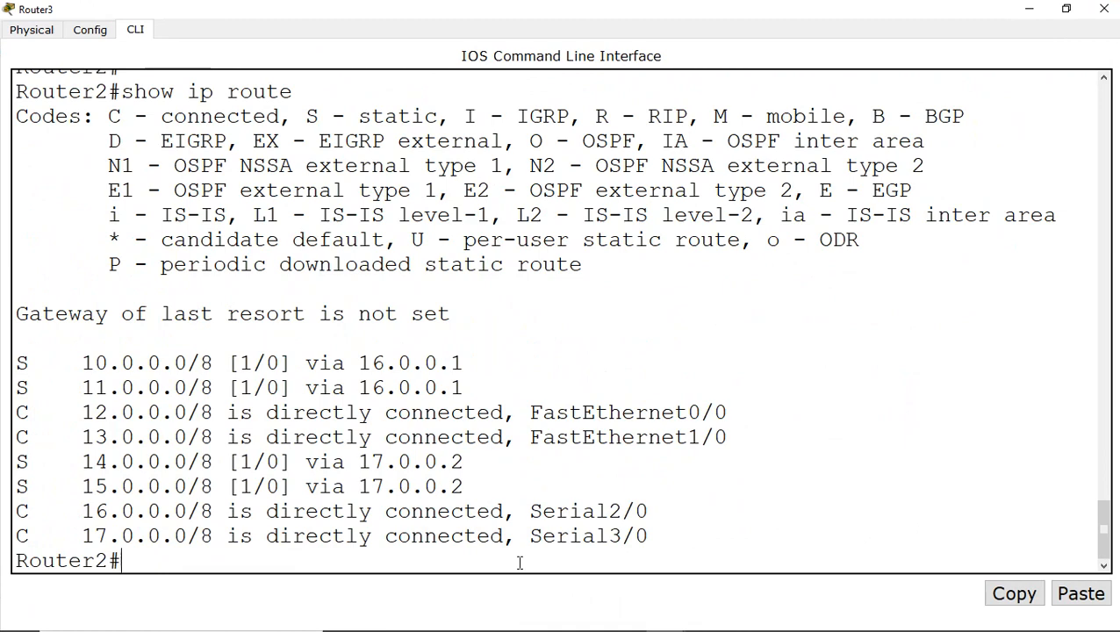
{"action": "left_click", "coordinate": [1104, 9]}
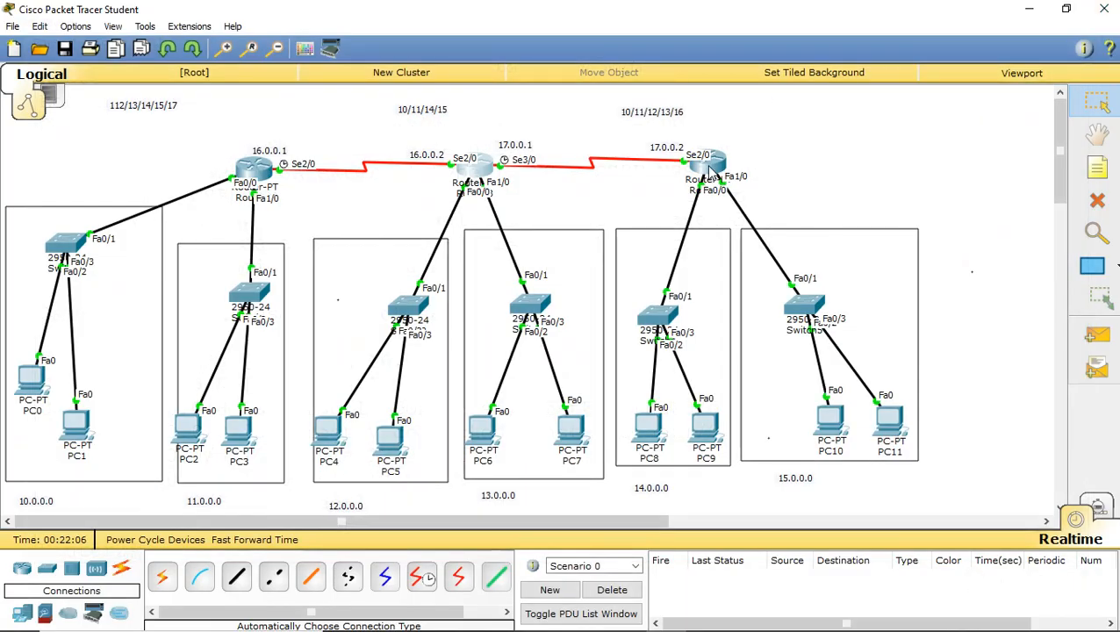
Step: Leave configuration mode on the third router and display its IP routing table to check its routes
{"action": "left_click", "coordinate": [709, 169]}
{"action": "left_click", "coordinate": [773, 107]}
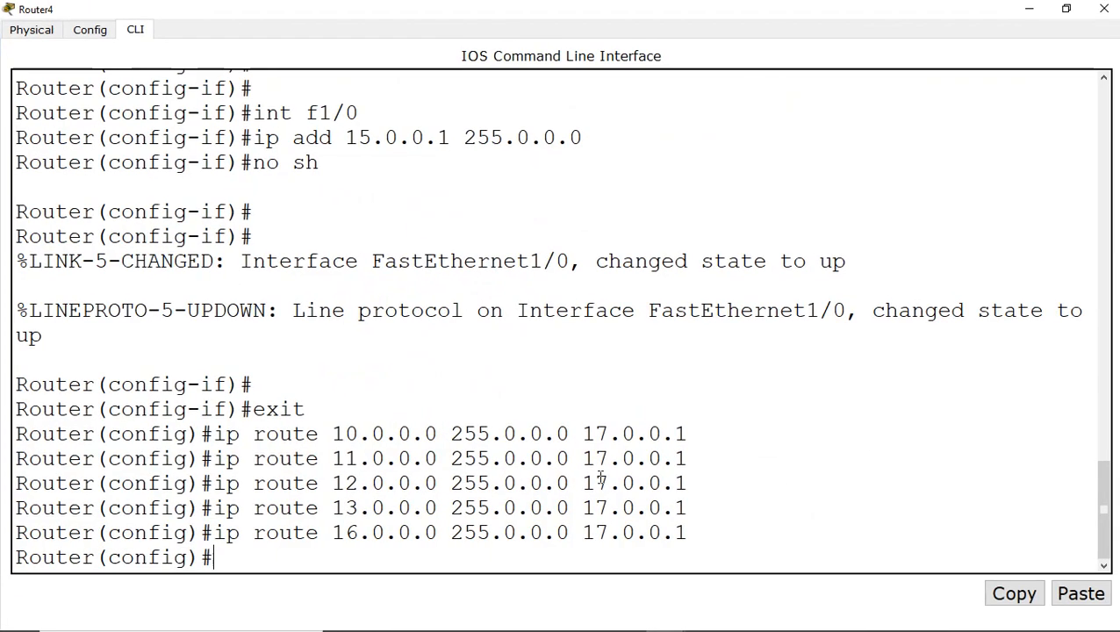
{"action": "key", "text": "ctrl+z"}
{"action": "key", "text": "Return"}
{"action": "type", "text": "s"}
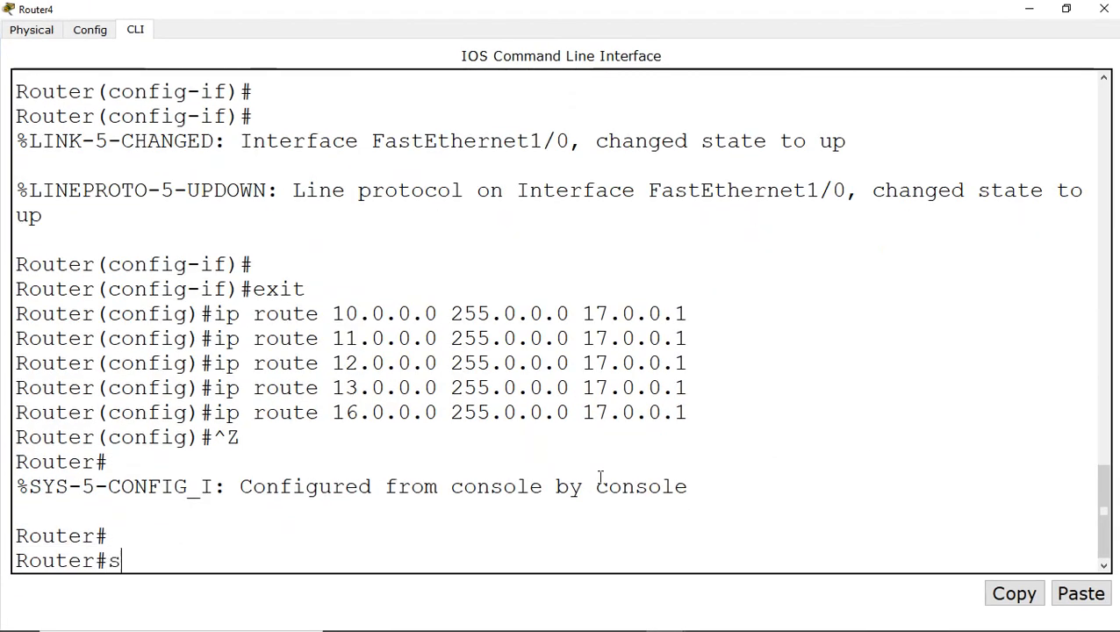
{"action": "type", "text": "ho ip route"}
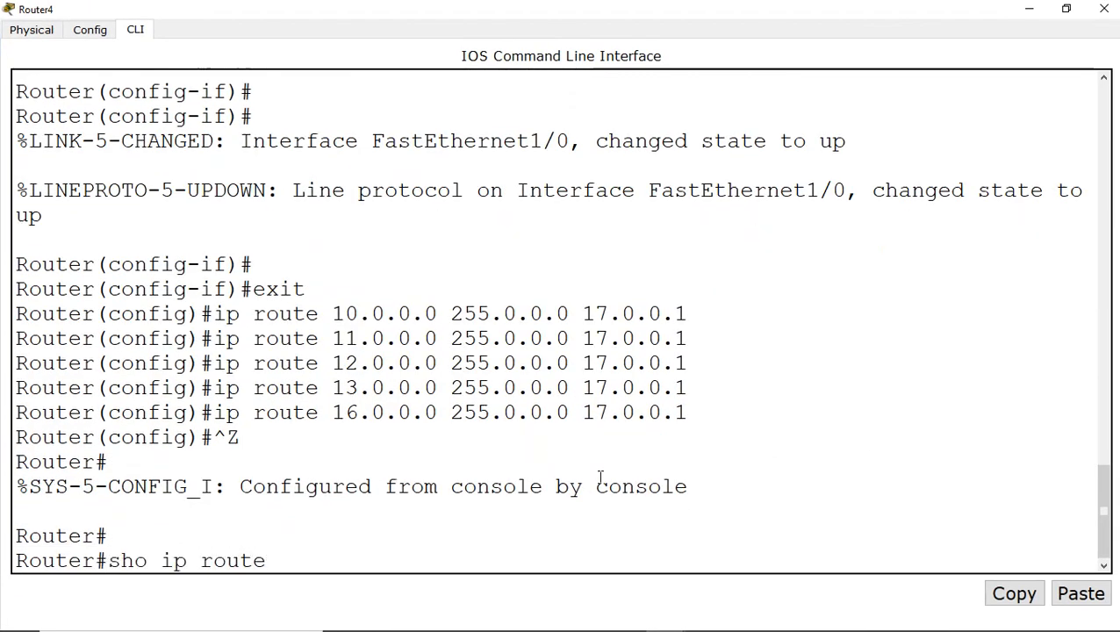
{"action": "key", "text": "Return"}
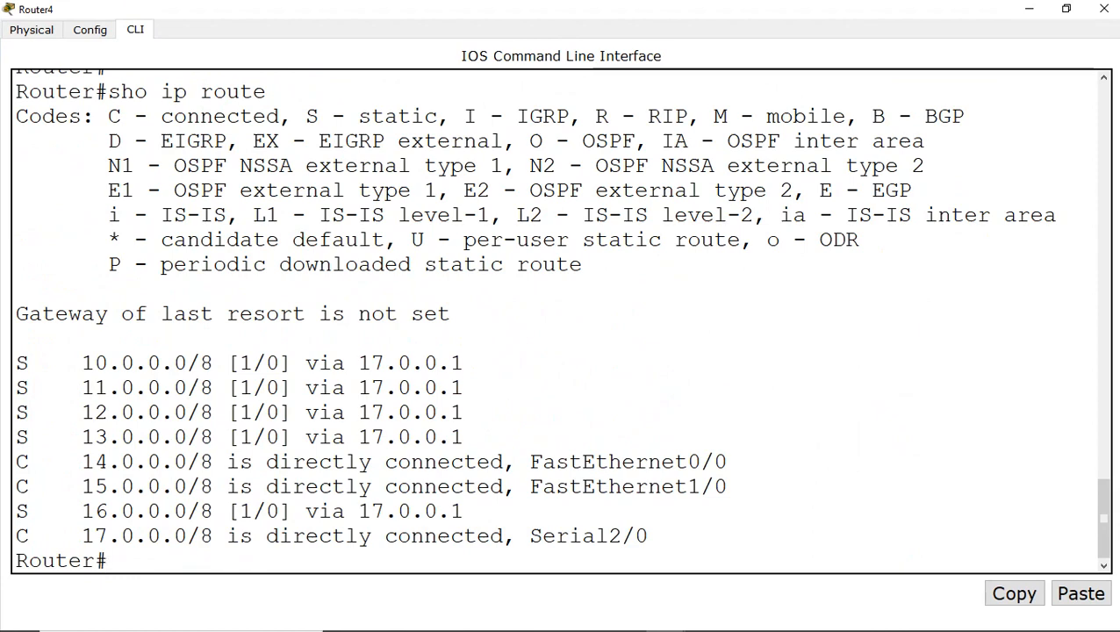
{"action": "left_click", "coordinate": [1115, 7]}
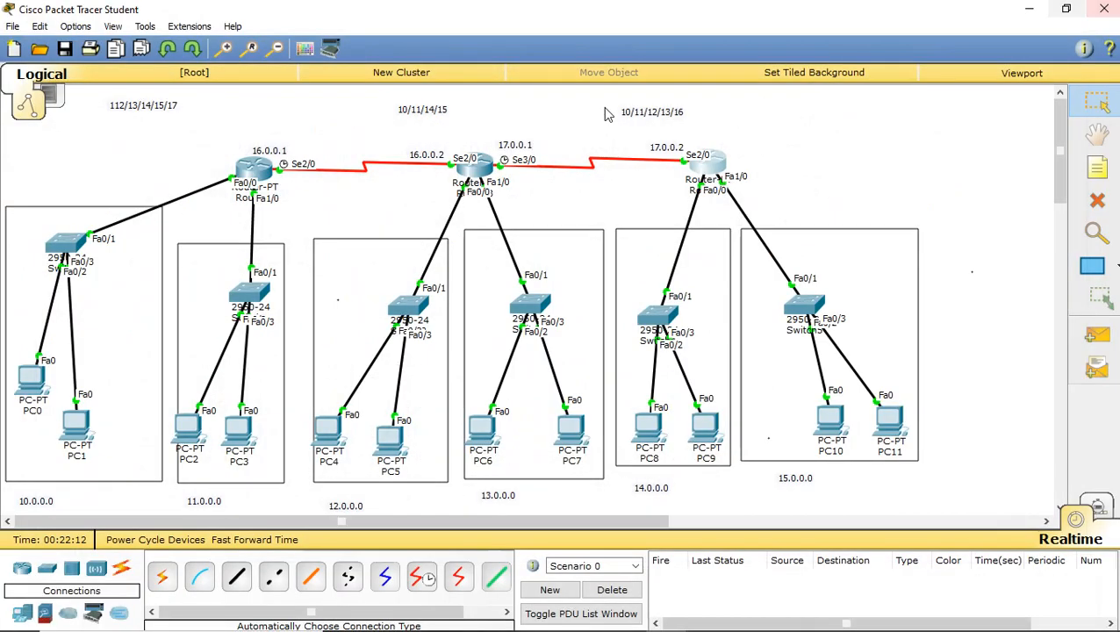
Step: Leave configuration mode on the first router and display its IP routing table to check its routes
{"action": "left_click", "coordinate": [260, 173]}
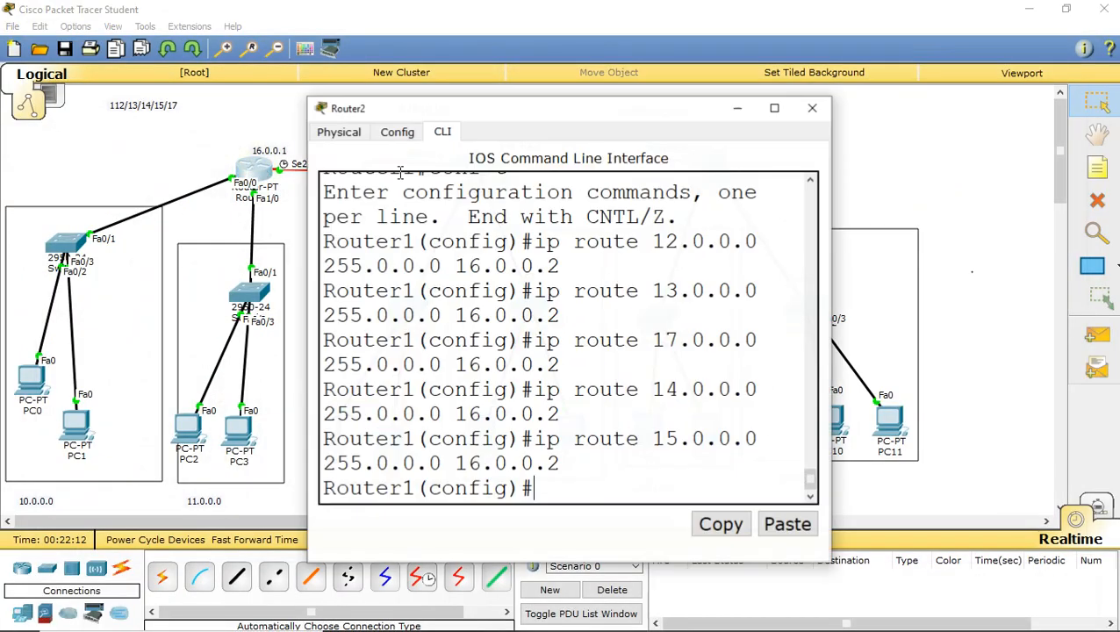
{"action": "left_click", "coordinate": [776, 107]}
{"action": "key", "text": "ctrl+z"}
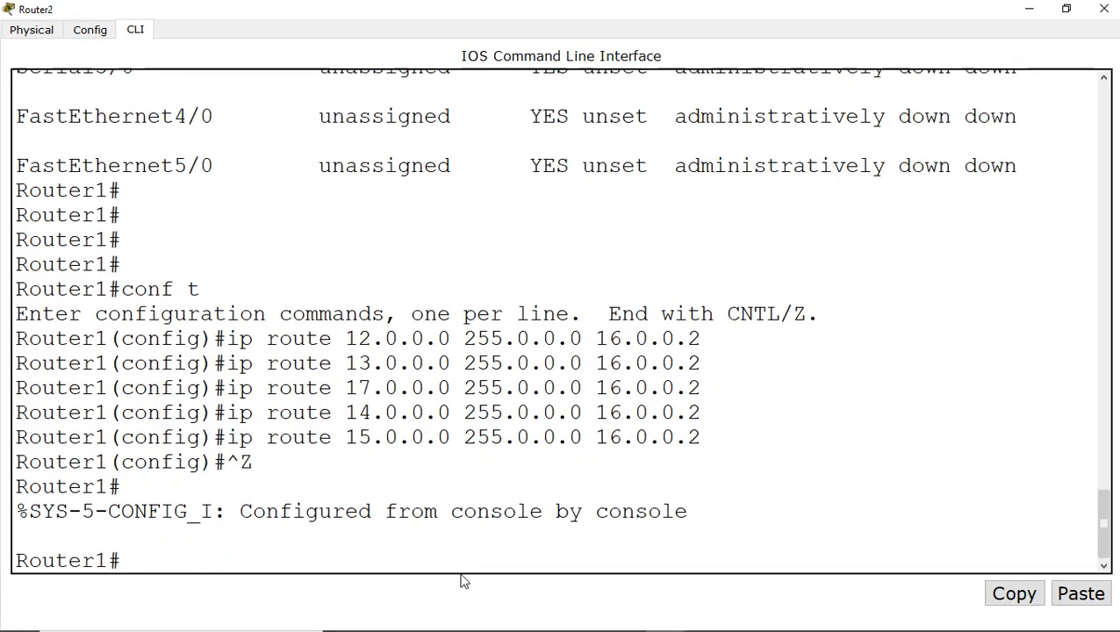
{"action": "key", "text": "Return"}
{"action": "key", "text": "Return"}
{"action": "type", "text": "sh"}
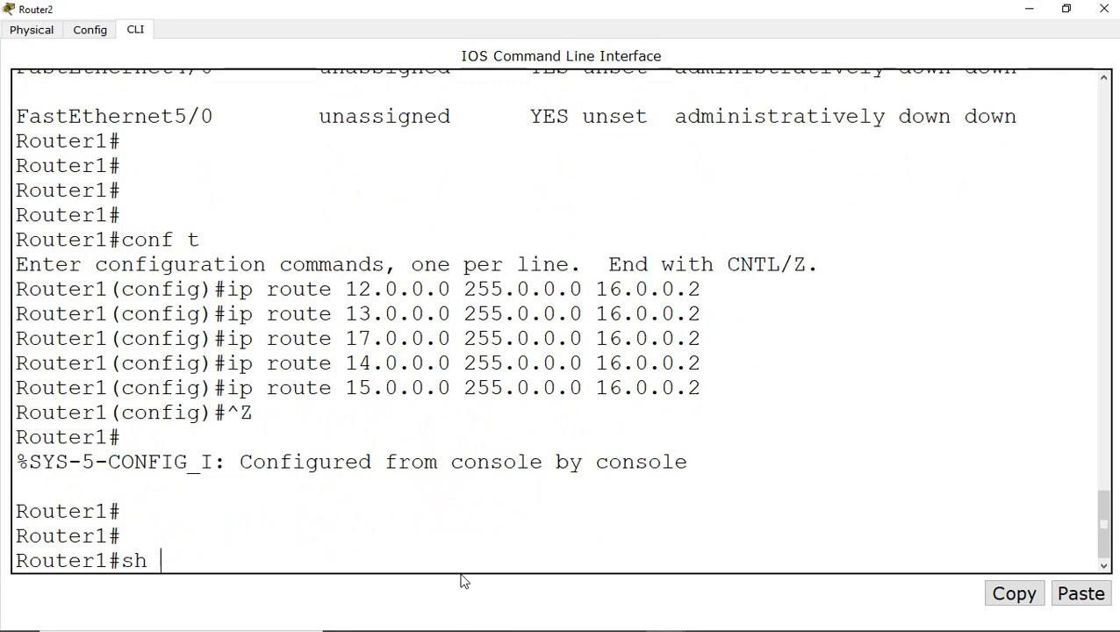
{"action": "type", "text": "ip rou"}
{"action": "key", "text": "Return"}
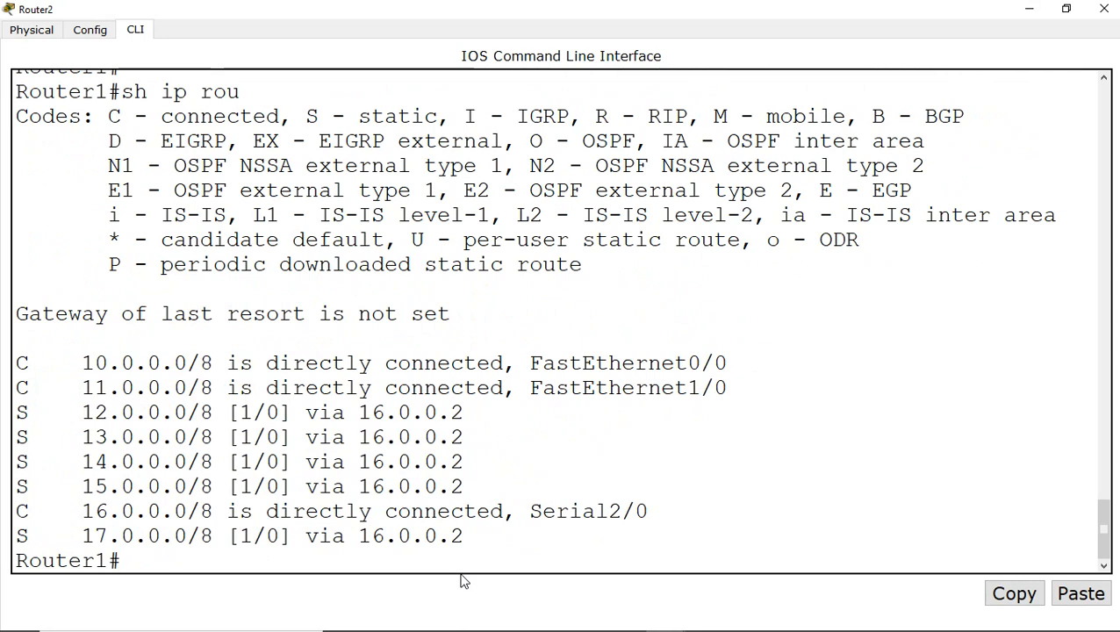
{"action": "left_click", "coordinate": [1105, 8]}
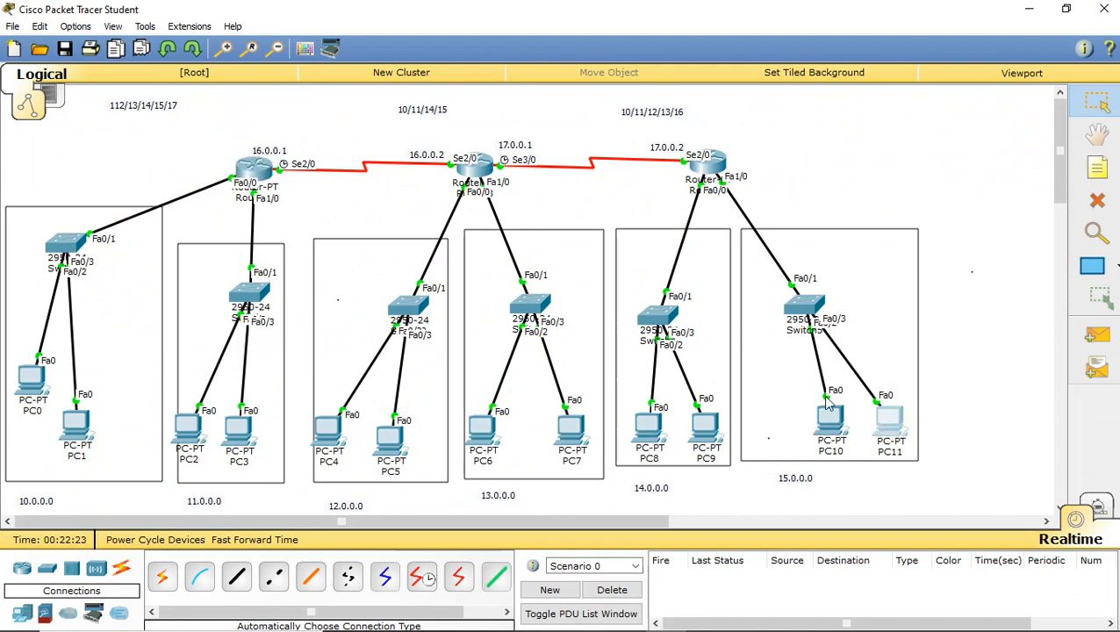
Step: Give PC11 the static IP address 15.0.0.2 with subnet mask 255.0.0.0 and default gateway 15.0.0.1
{"action": "left_click", "coordinate": [889, 422]}
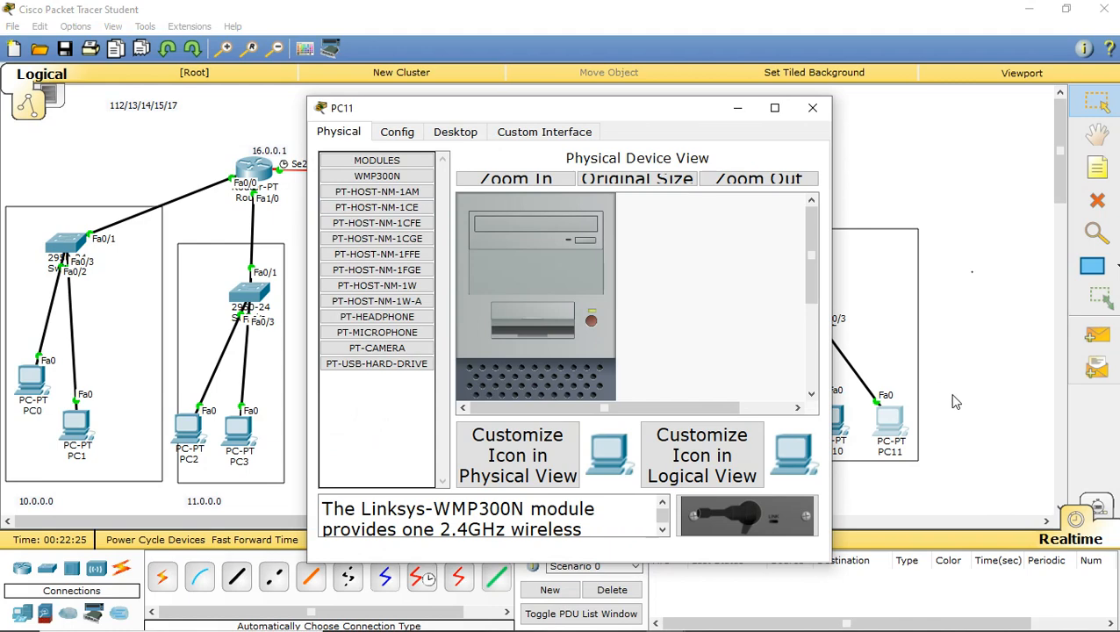
{"action": "left_click", "coordinate": [436, 130]}
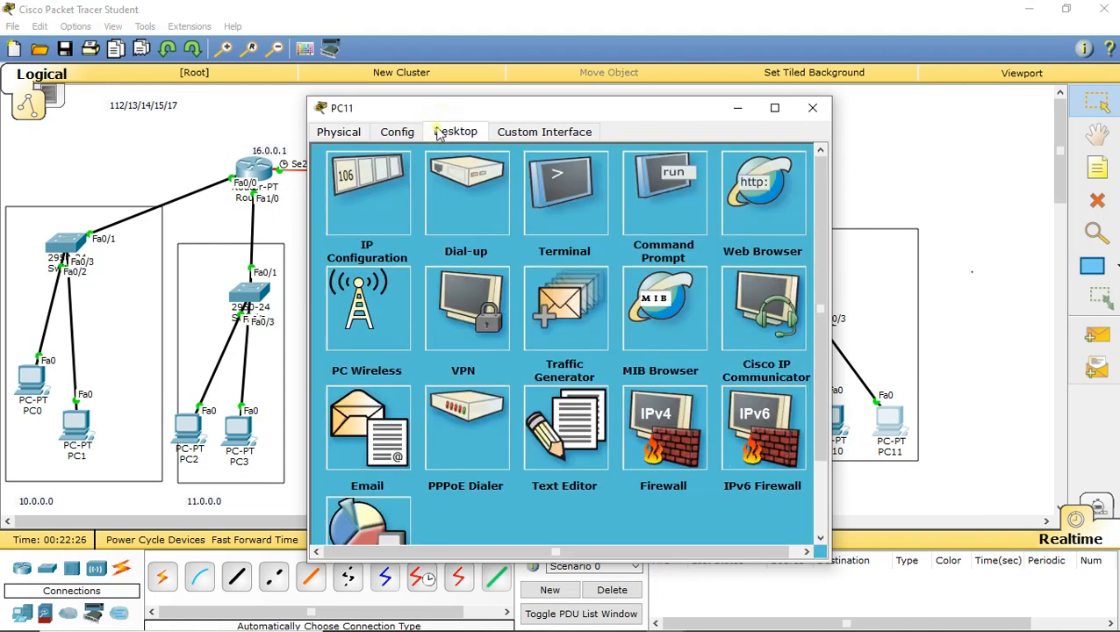
{"action": "left_click", "coordinate": [389, 177]}
{"action": "left_click", "coordinate": [516, 226]}
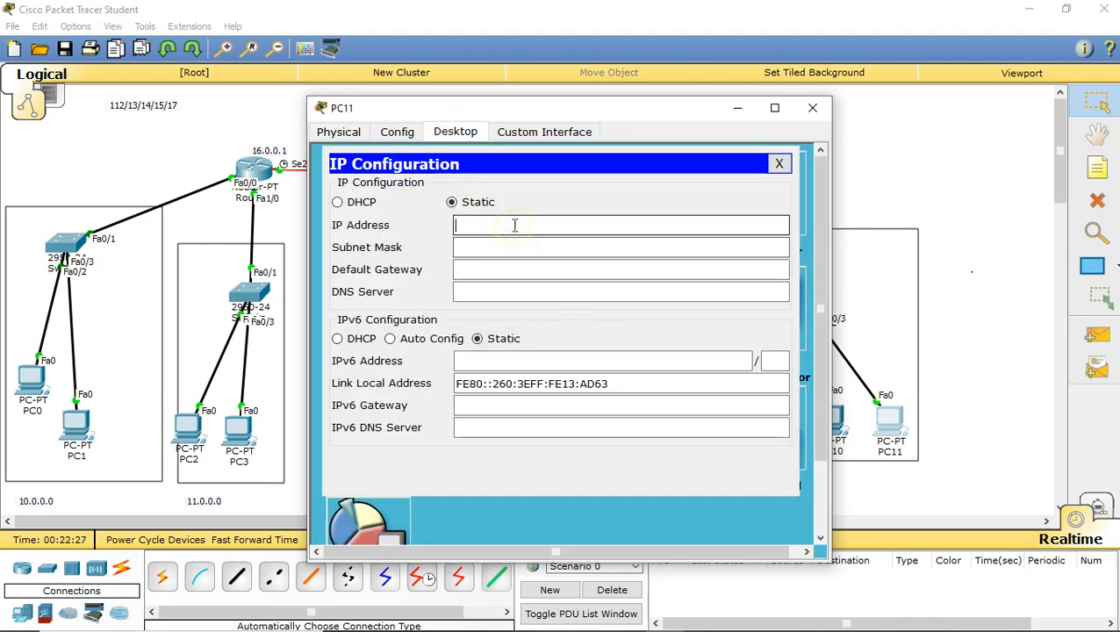
{"action": "type", "text": "15.0.0.2"}
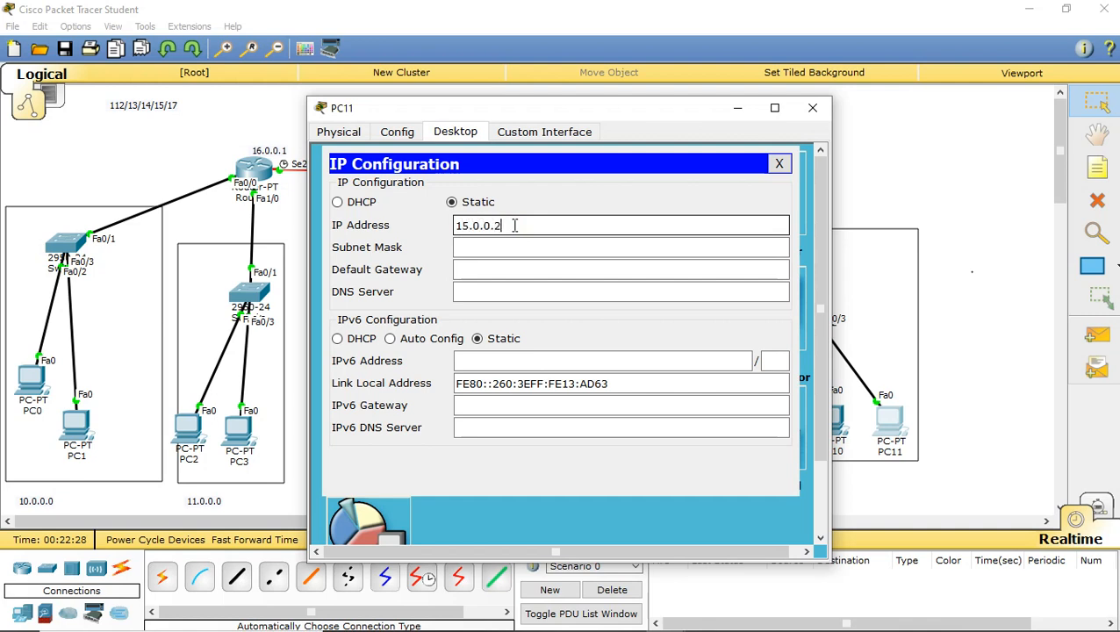
{"action": "key", "text": "Tab"}
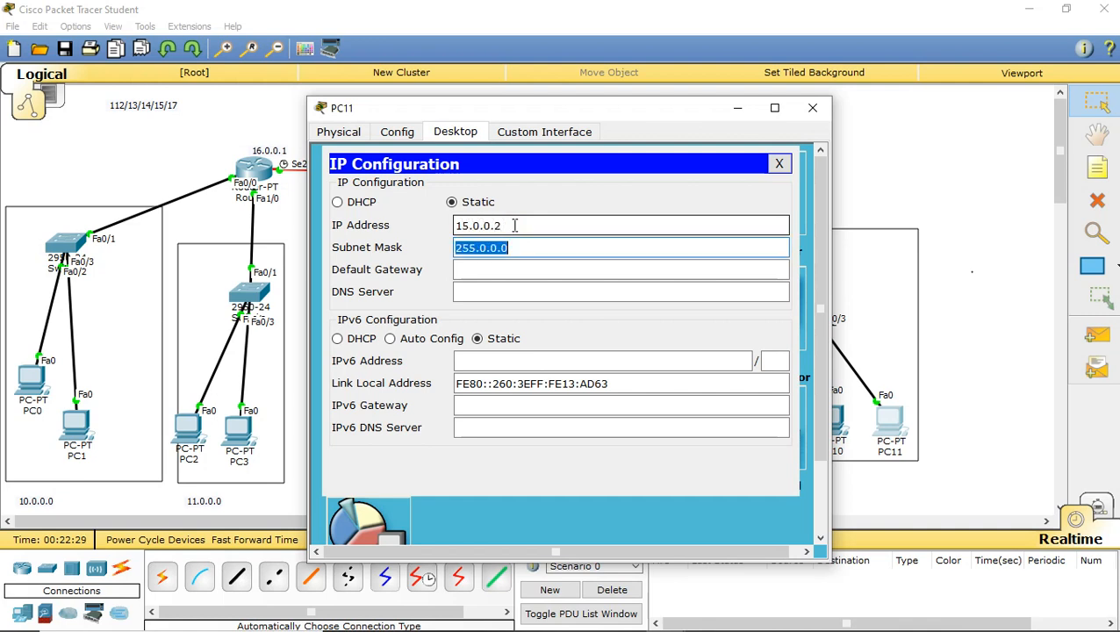
{"action": "key", "text": "Tab"}
{"action": "type", "text": "15"}
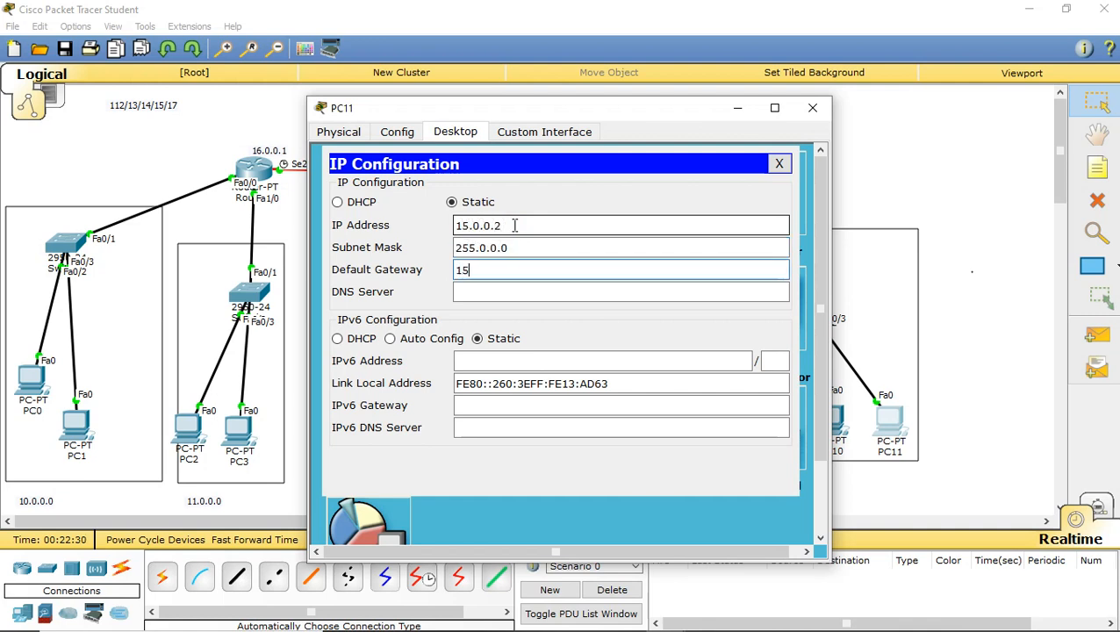
{"action": "type", "text": ".0.0.1"}
{"action": "left_click_drag", "start_coordinate": [616, 113], "coordinate": [315, 127]}
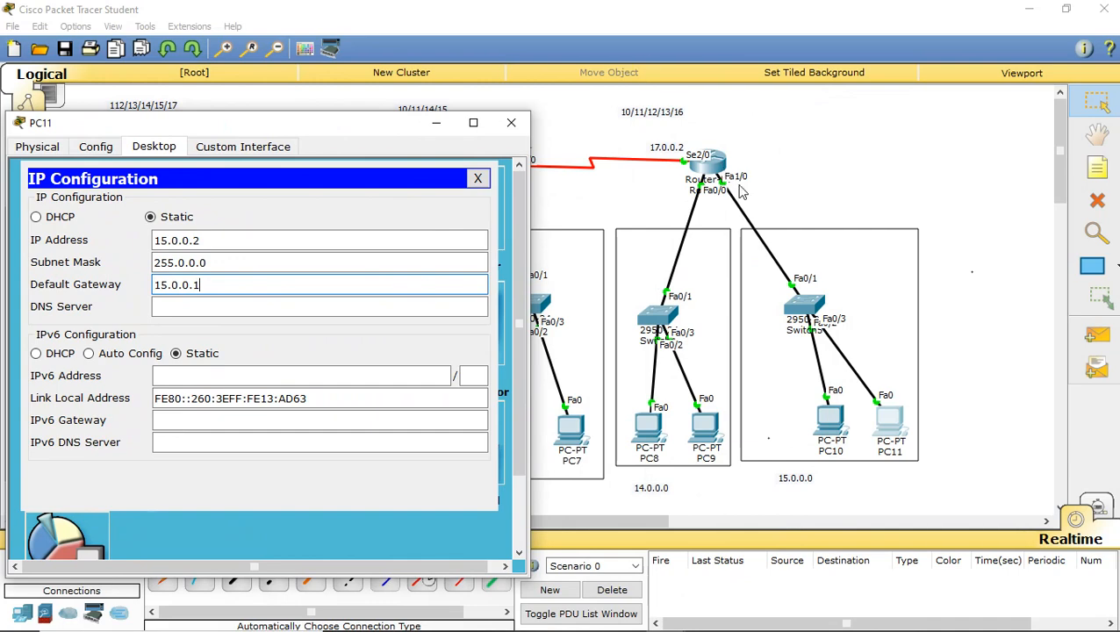
{"action": "left_click_drag", "start_coordinate": [386, 128], "coordinate": [603, 78]}
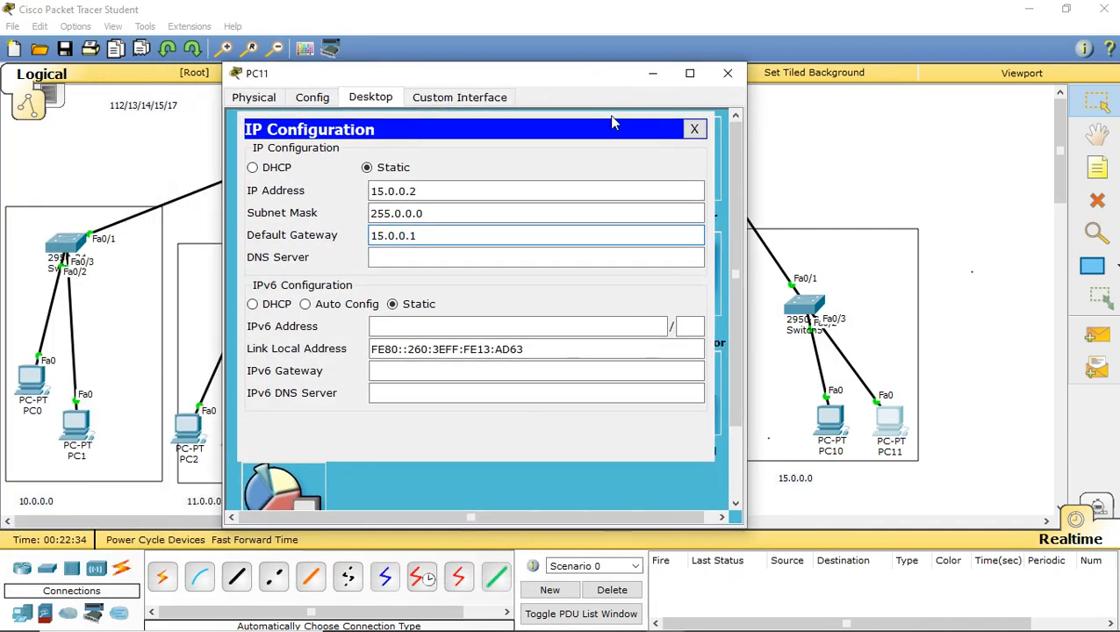
{"action": "left_click", "coordinate": [696, 131]}
{"action": "left_click", "coordinate": [728, 73]}
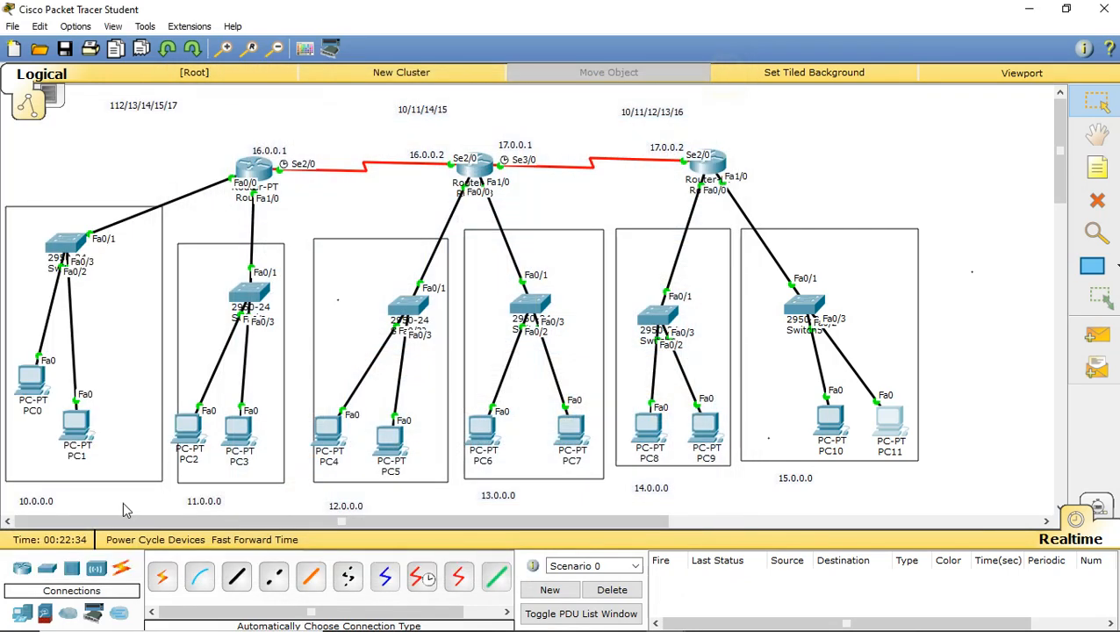
Step: Give PC0 the static IP address 10.0.0.2 with subnet mask 255.0.0.0 and default gateway 10.0.0.1
{"action": "left_click", "coordinate": [26, 384]}
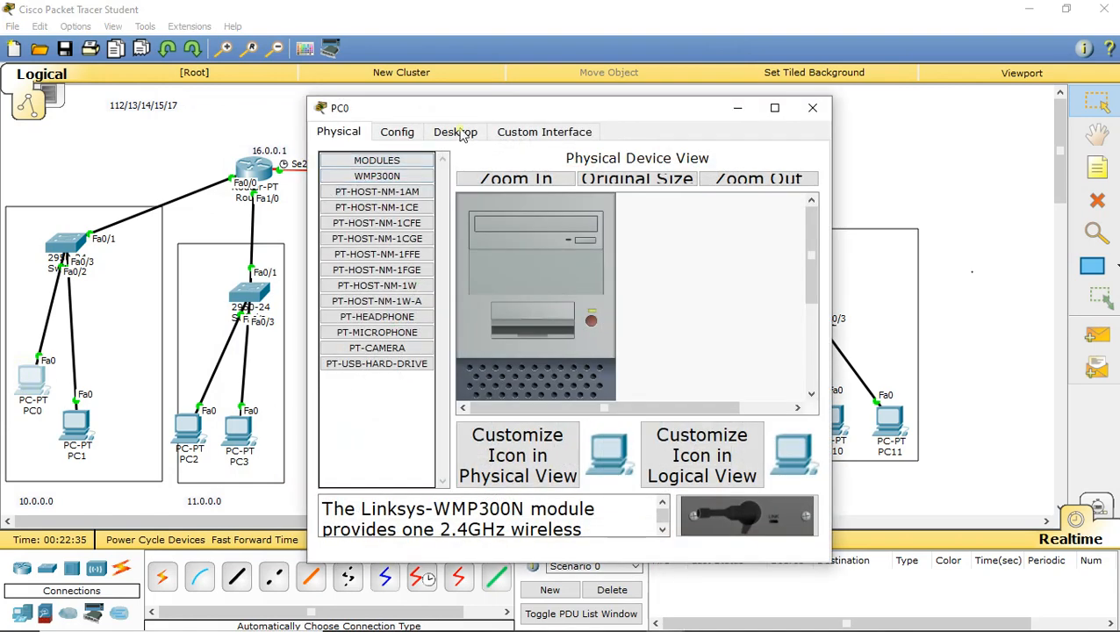
{"action": "left_click", "coordinate": [456, 132]}
{"action": "left_click", "coordinate": [378, 195]}
{"action": "left_click", "coordinate": [489, 224]}
{"action": "type", "text": "1"}
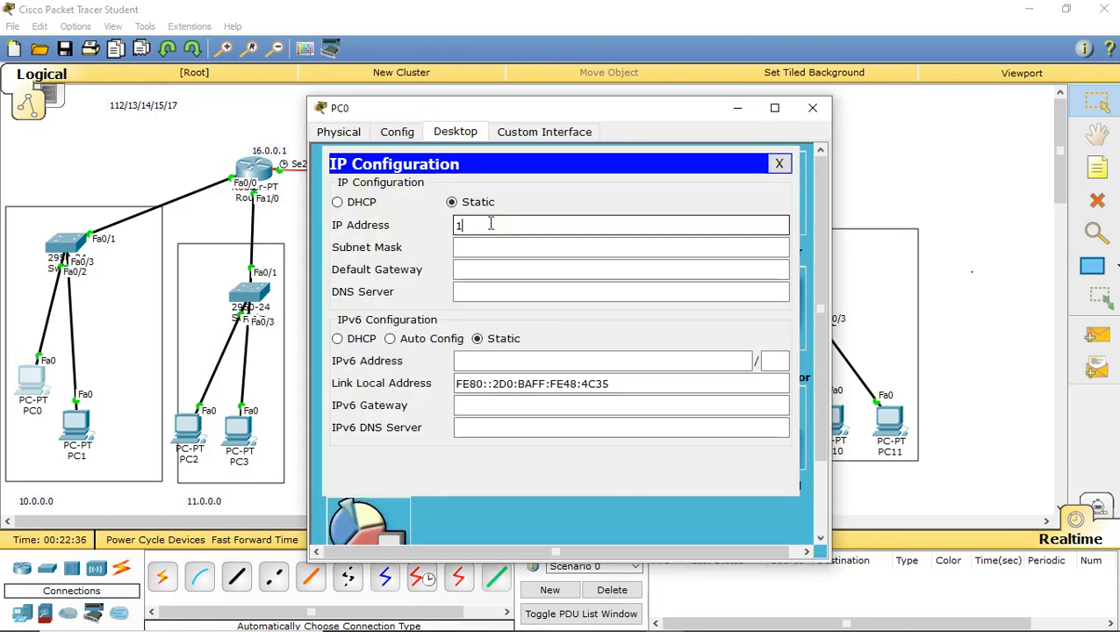
{"action": "type", "text": "0.0.0.2"}
{"action": "key", "text": "Tab"}
{"action": "key", "text": "Tab"}
{"action": "type", "text": "10"}
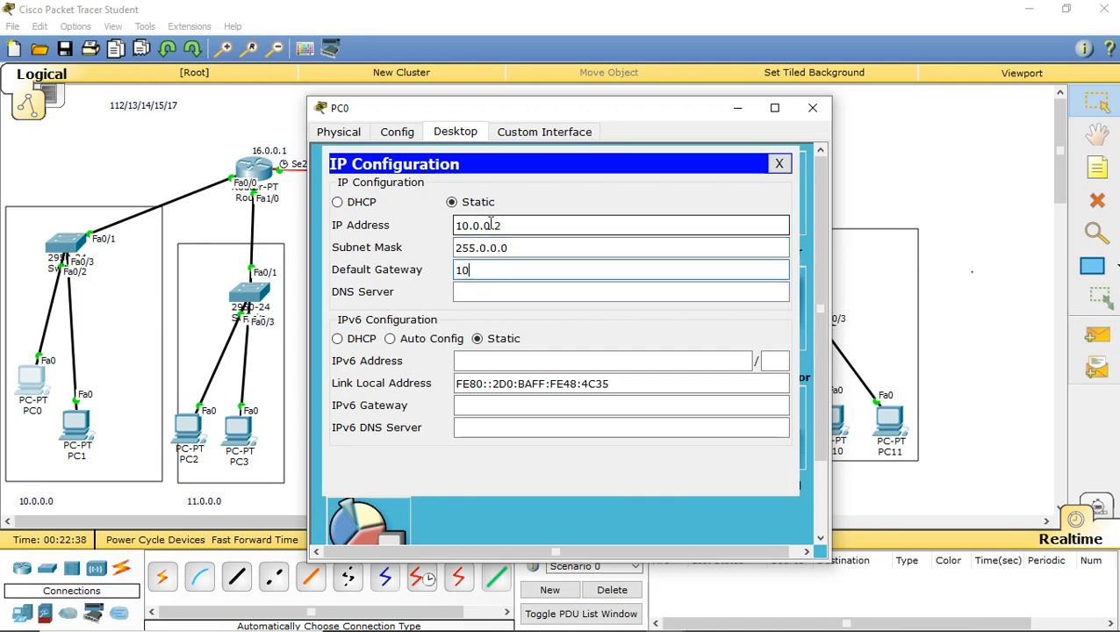
{"action": "type", "text": ".0.0.1"}
{"action": "left_click", "coordinate": [808, 113]}
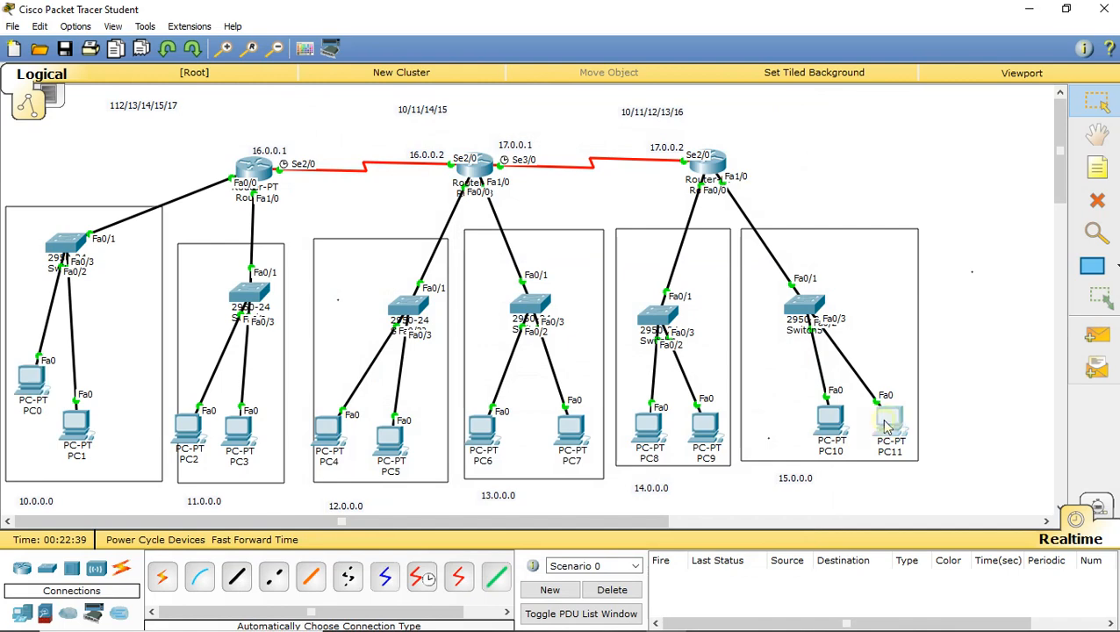
Step: Ping 10.0.0.2 from PC11's command prompt to test connectivity to PC0
{"action": "left_click", "coordinate": [889, 422]}
{"action": "left_click", "coordinate": [684, 221]}
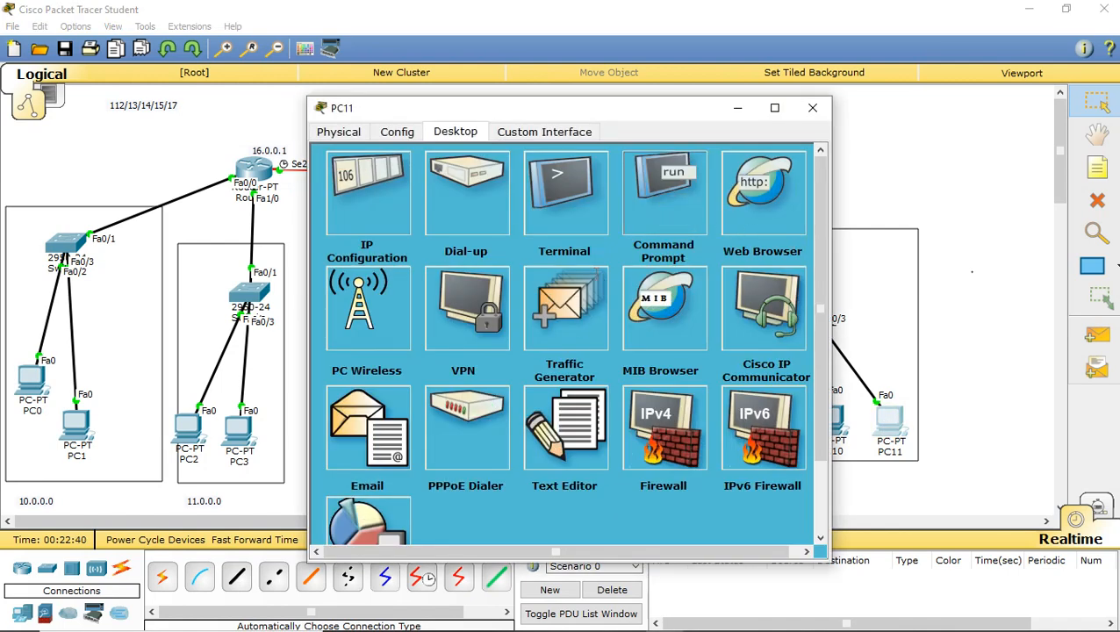
{"action": "type", "text": "pin"}
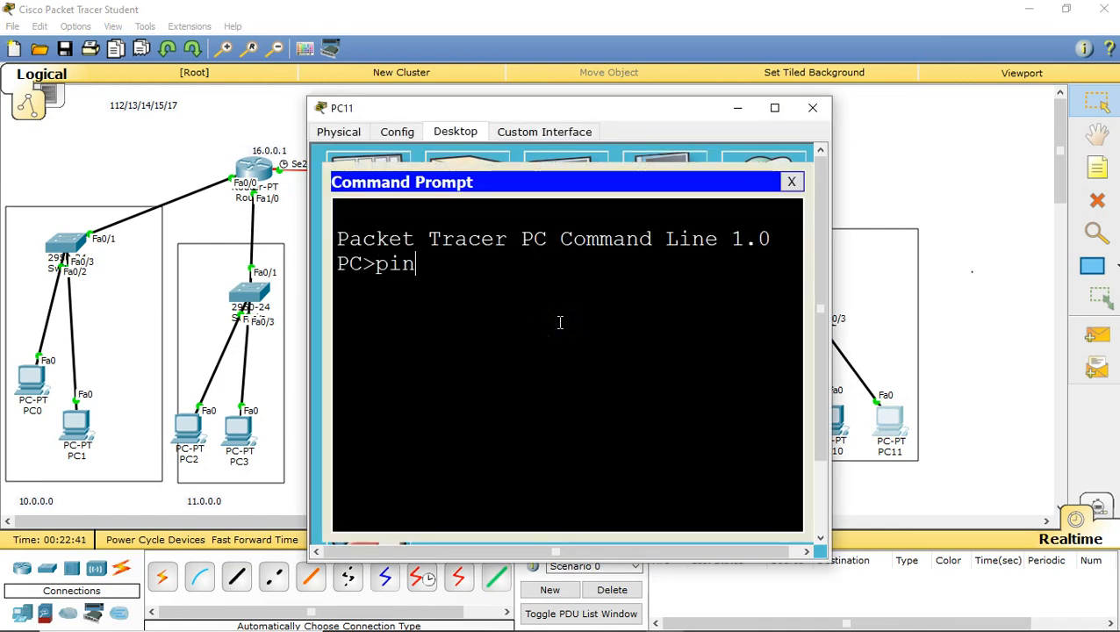
{"action": "type", "text": "g 10."}
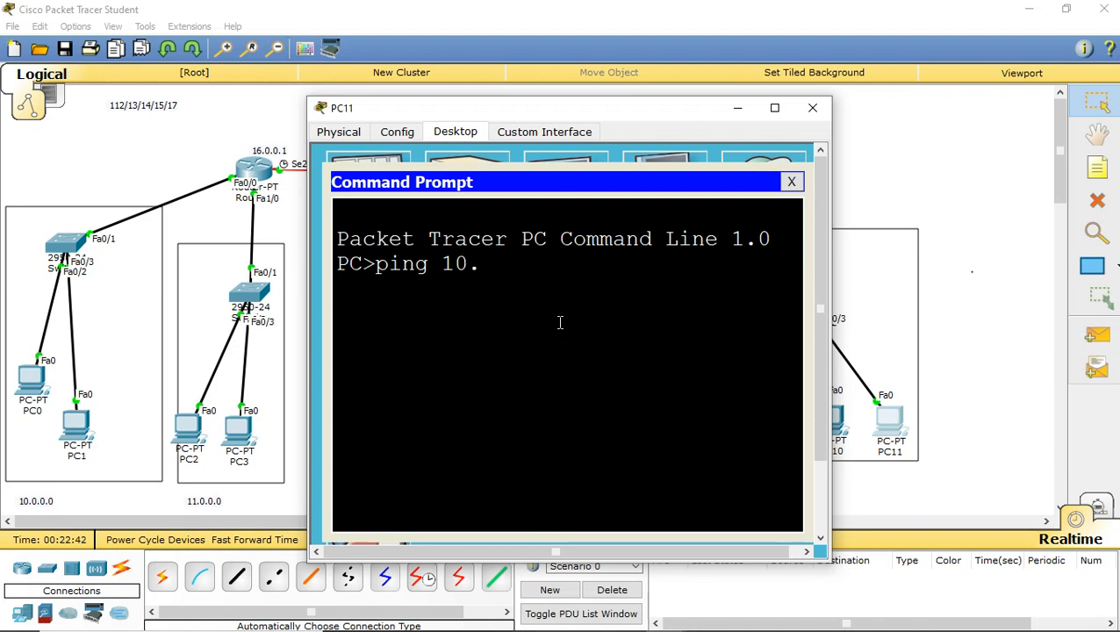
{"action": "type", "text": "0.0.2"}
{"action": "key", "text": "Return"}
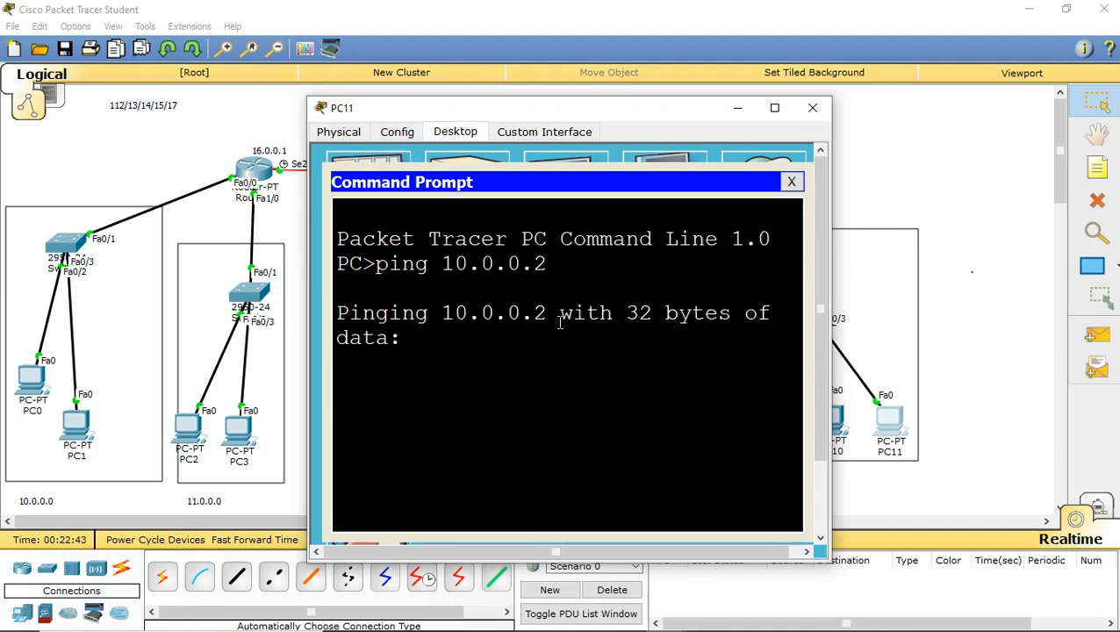
Step: Maximize the PC11 window and repeat the ping to 10.0.0.2
{"action": "left_click", "coordinate": [774, 108]}
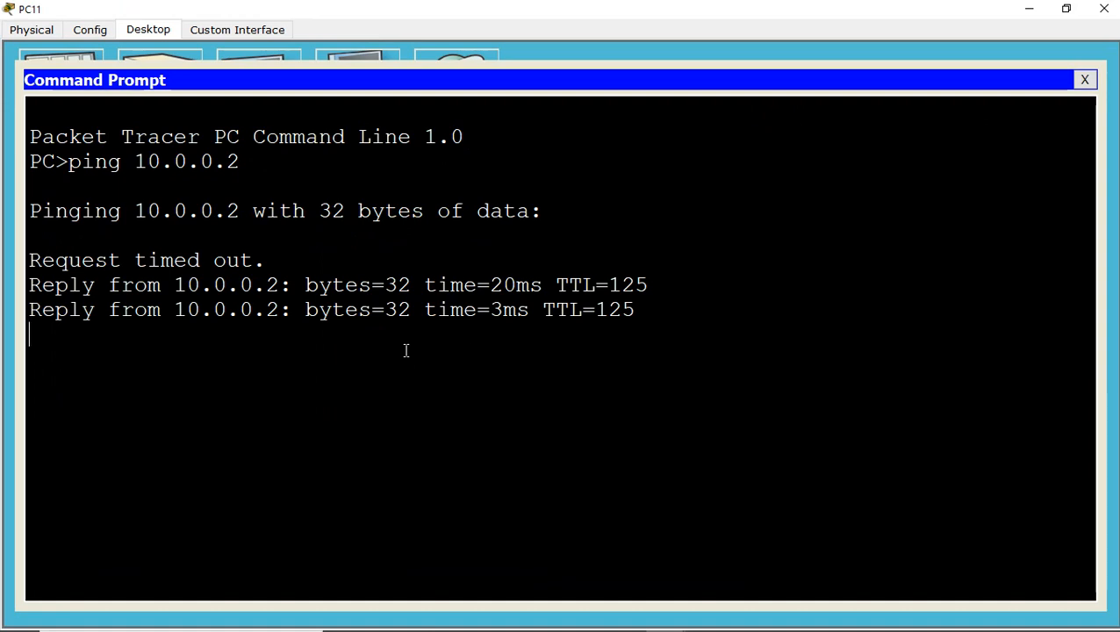
{"action": "key", "text": "Up"}
{"action": "key", "text": "Return"}
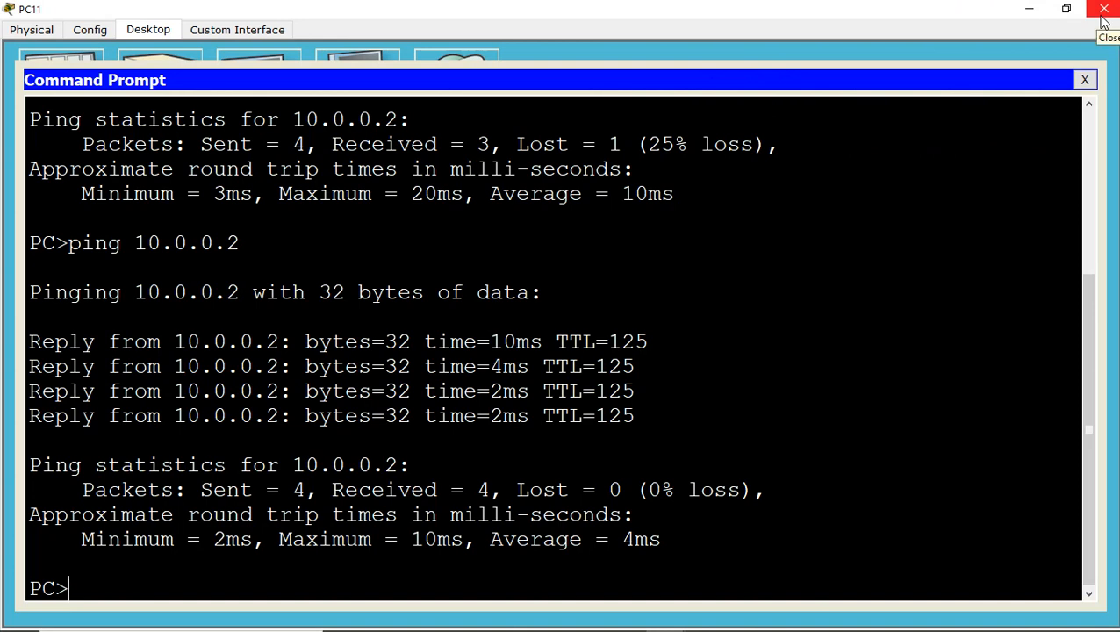
{"action": "mouse_move", "coordinate": [725, 7]}
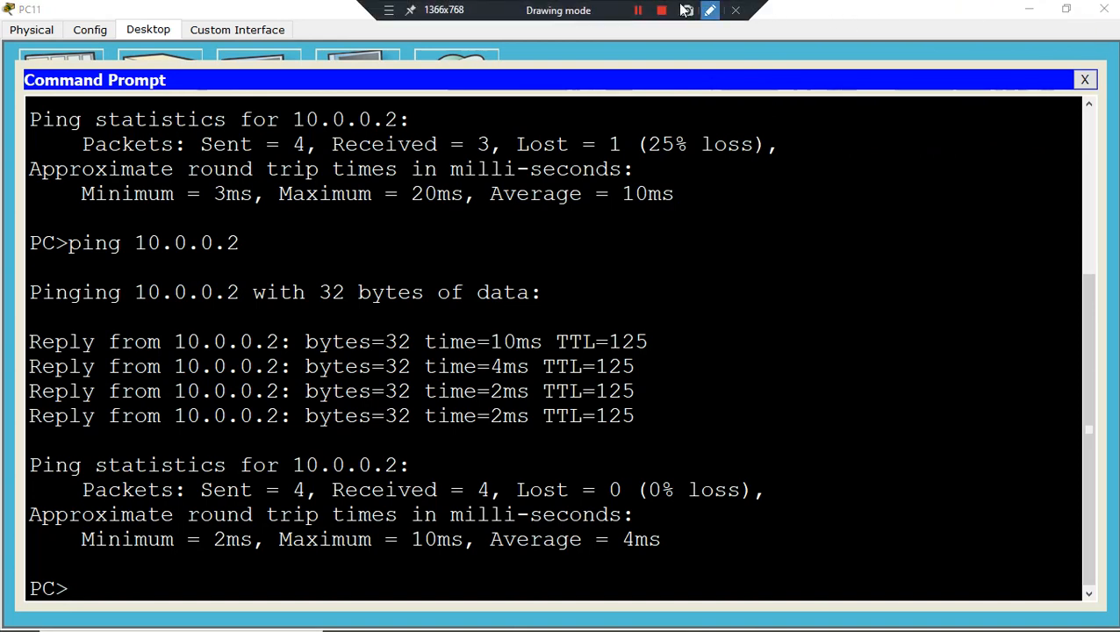